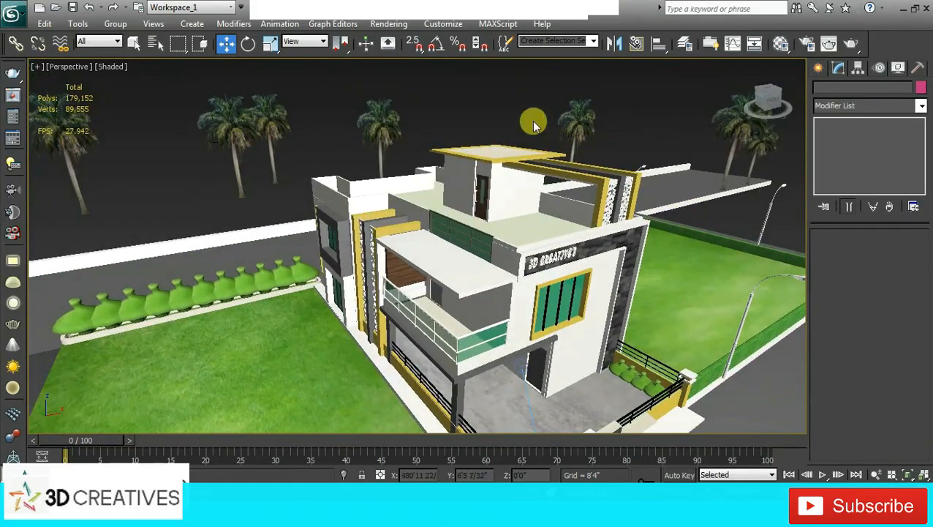
# Delete the street lamp at the front corner of the left lawn
pyautogui.keyDown('alt'); pyautogui.moveTo(771, 198); pyautogui.dragTo(689, 226, button='middle'); pyautogui.keyUp('alt')
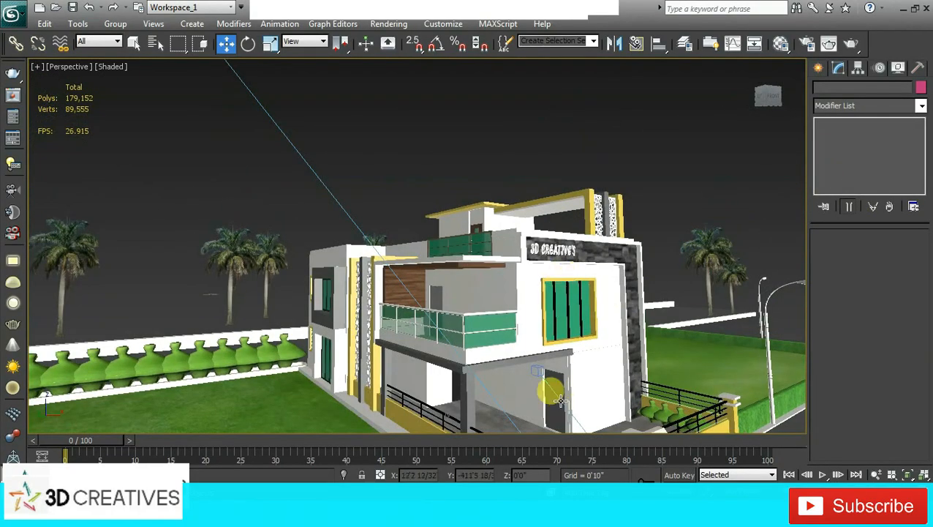
pyautogui.keyDown('alt'); pyautogui.moveTo(550, 390); pyautogui.dragTo(563, 340, button='middle'); pyautogui.keyUp('alt')
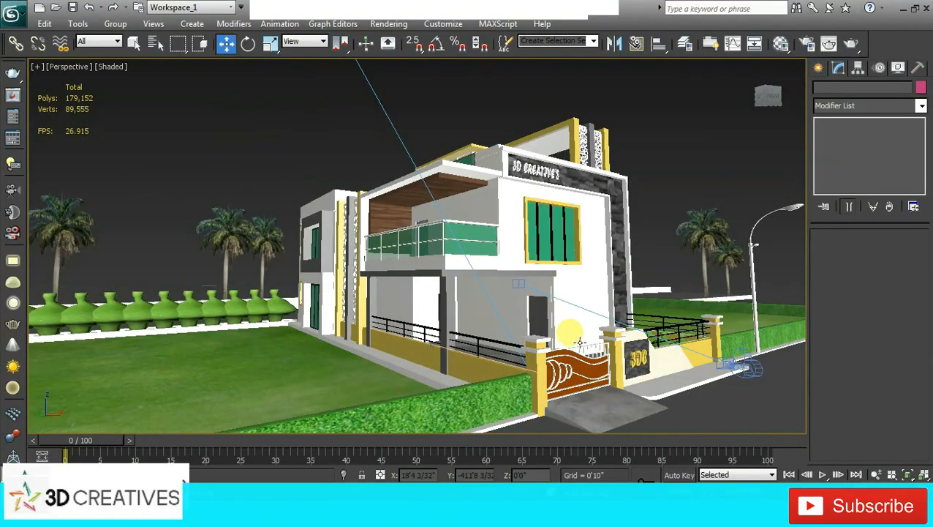
pyautogui.scroll(-3, 525, 228)
pyautogui.keyDown('alt'); pyautogui.moveTo(472, 223); pyautogui.dragTo(483, 242, button='middle'); pyautogui.keyUp('alt')
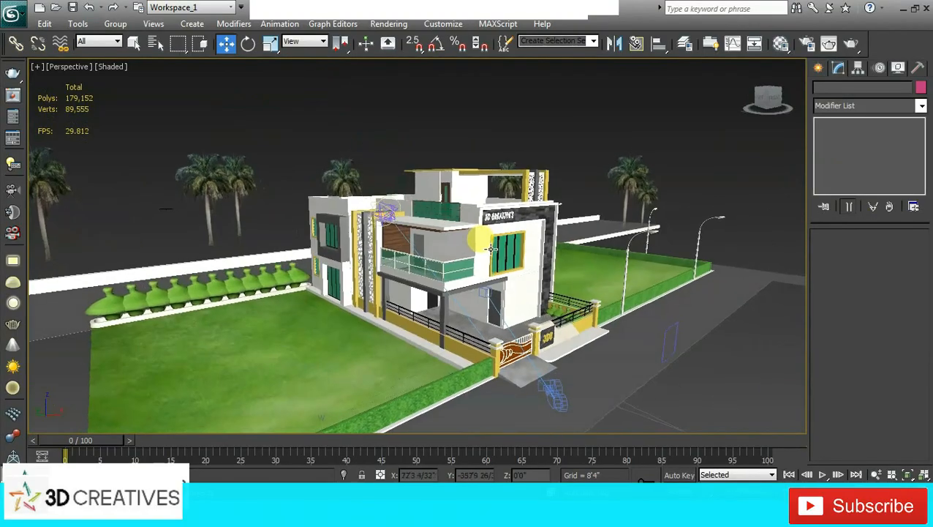
pyautogui.keyDown('alt'); pyautogui.moveTo(390, 186); pyautogui.dragTo(527, 228, button='middle'); pyautogui.keyUp('alt')
pyautogui.scroll(-3, 518, 229)
pyautogui.keyDown('alt'); pyautogui.moveTo(575, 258); pyautogui.dragTo(543, 254, button='middle'); pyautogui.keyUp('alt')
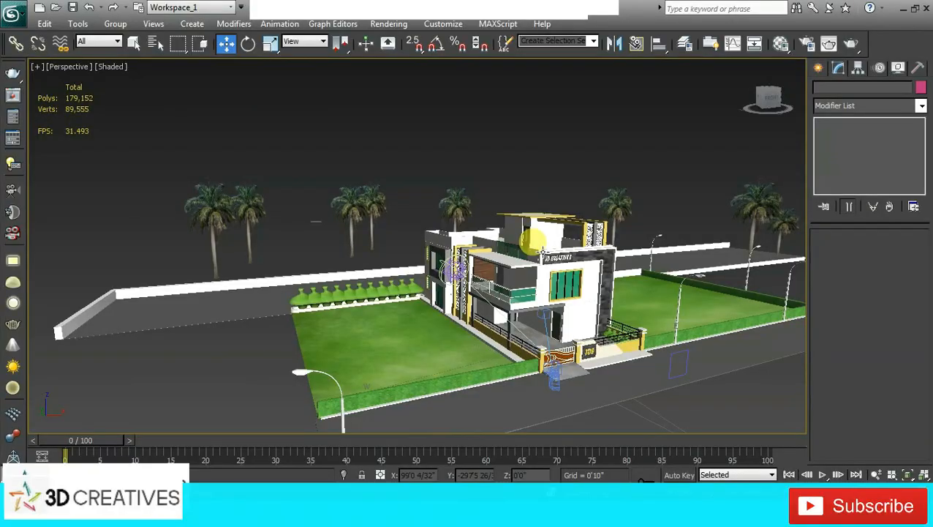
pyautogui.click(307, 376)
pyautogui.press('Delete')
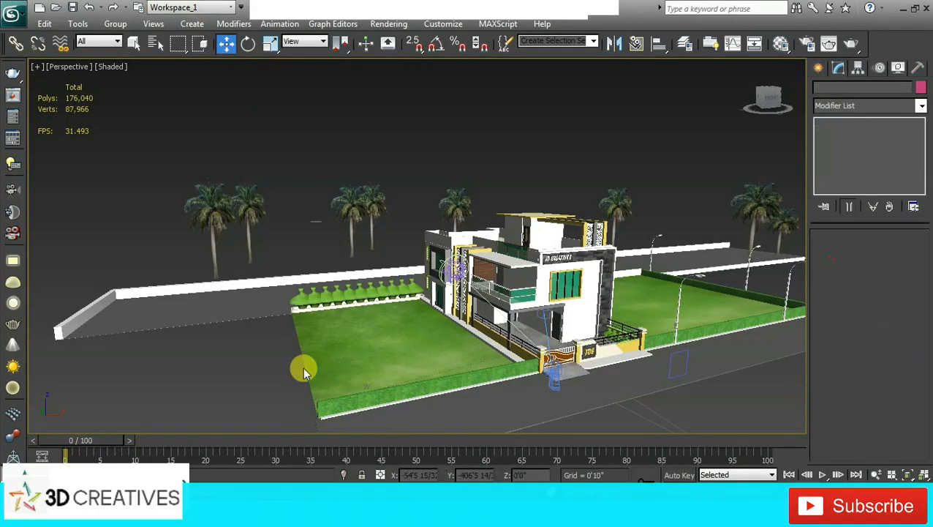
# Delete all the palm trees standing behind the house, one after another
pyautogui.click(213, 211)
pyautogui.press('Delete')
pyautogui.click(260, 212)
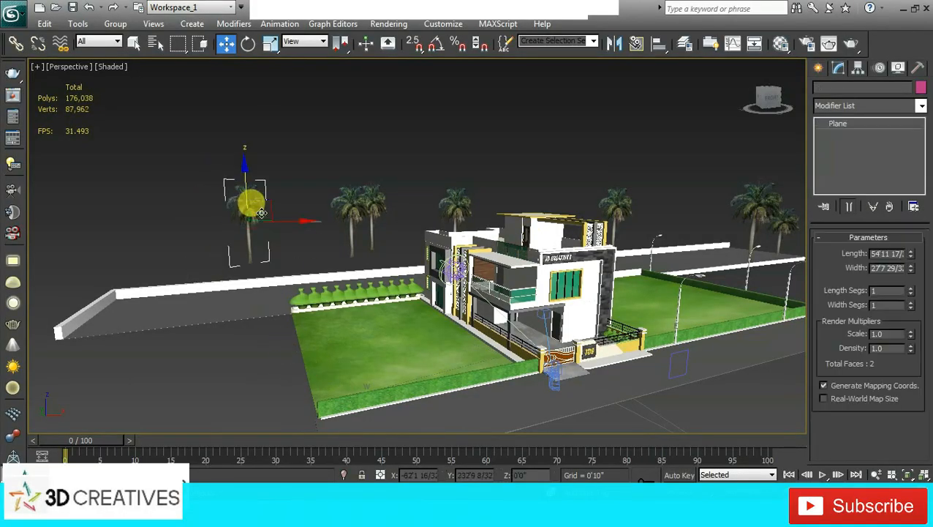
pyautogui.press('Delete')
pyautogui.click(364, 207)
pyautogui.press('Delete')
pyautogui.click(377, 203)
pyautogui.press('Delete')
pyautogui.click(461, 212)
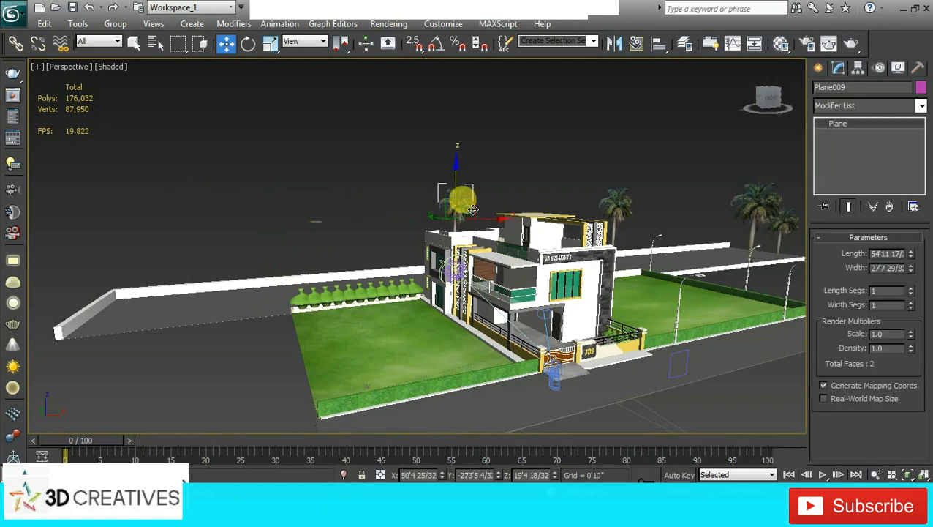
pyautogui.press('Delete')
pyautogui.click(605, 183)
pyautogui.press('Delete')
pyautogui.click(751, 207)
pyautogui.press('Delete')
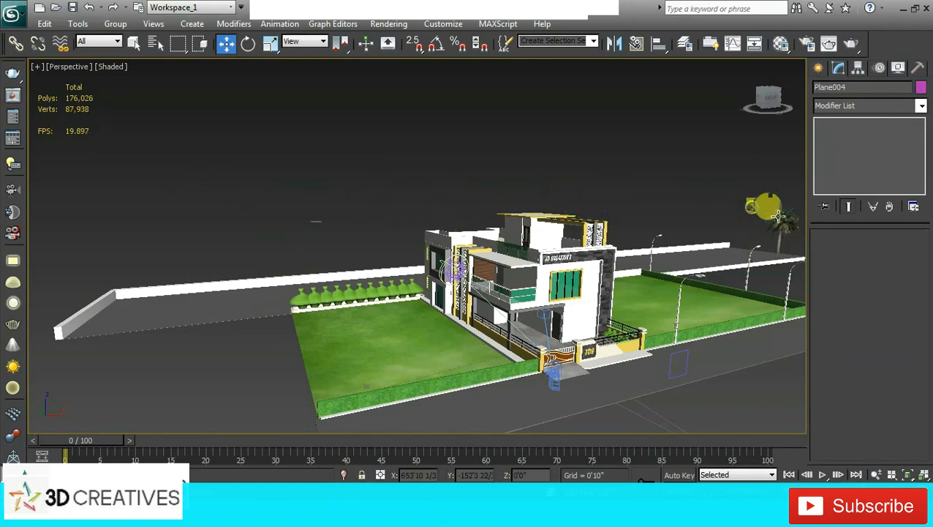
pyautogui.click(761, 209)
pyautogui.press('Delete')
# Delete the long back boundary wall, the ground plane beside the left lawn and the short side wall
pyautogui.click(330, 273)
pyautogui.press('Delete')
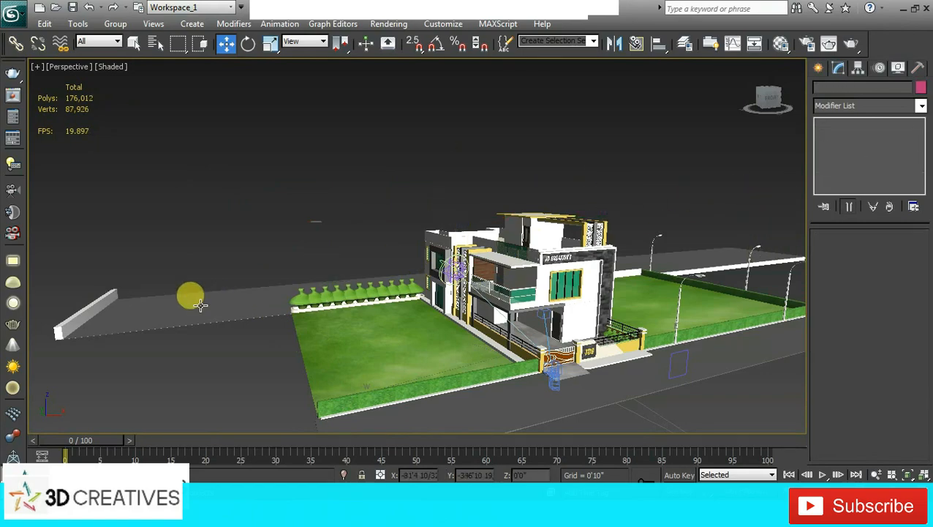
pyautogui.click(200, 305)
pyautogui.press('Delete')
pyautogui.click(93, 305)
pyautogui.press('Delete')
# Delete the remaining white boundary wall beyond the far end of the right lawn
pyautogui.keyDown('alt'); pyautogui.moveTo(442, 284); pyautogui.dragTo(181, 265, button='middle'); pyautogui.keyUp('alt')
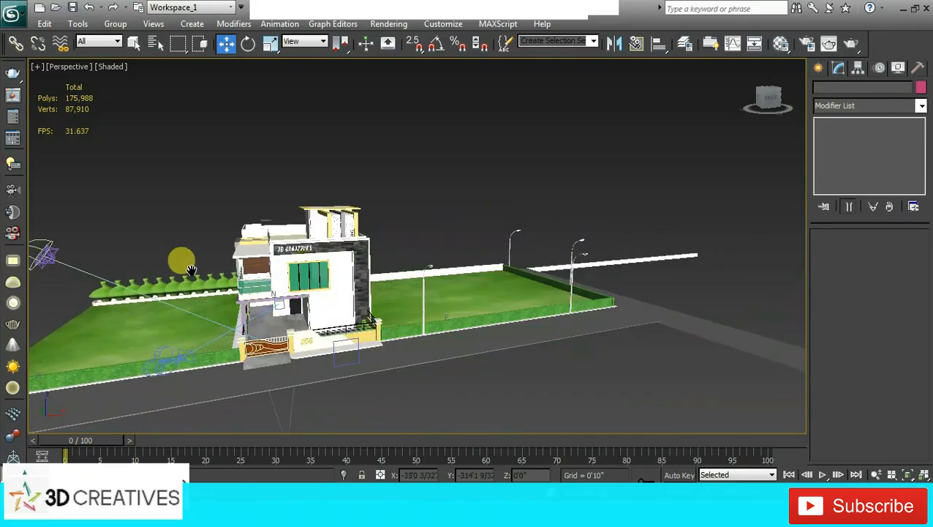
pyautogui.scroll(2, 548, 312)
pyautogui.click(565, 240)
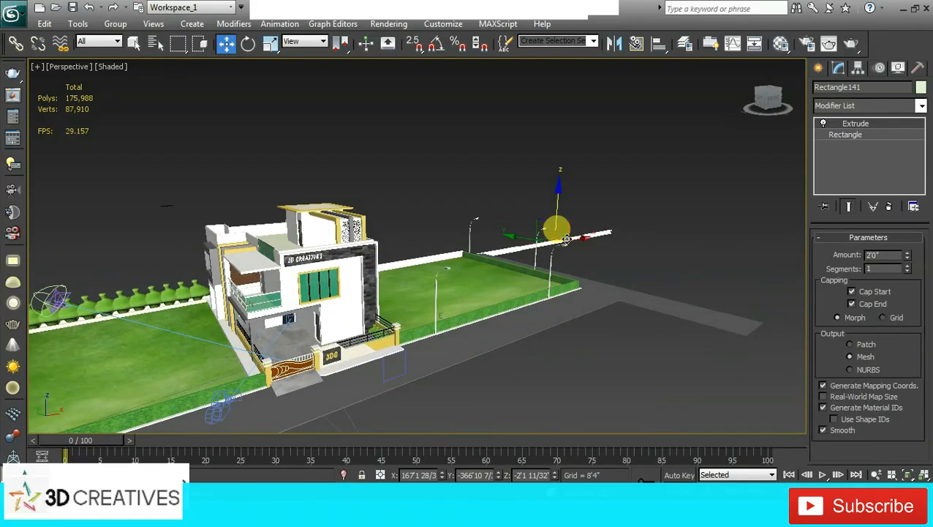
pyautogui.press('Delete')
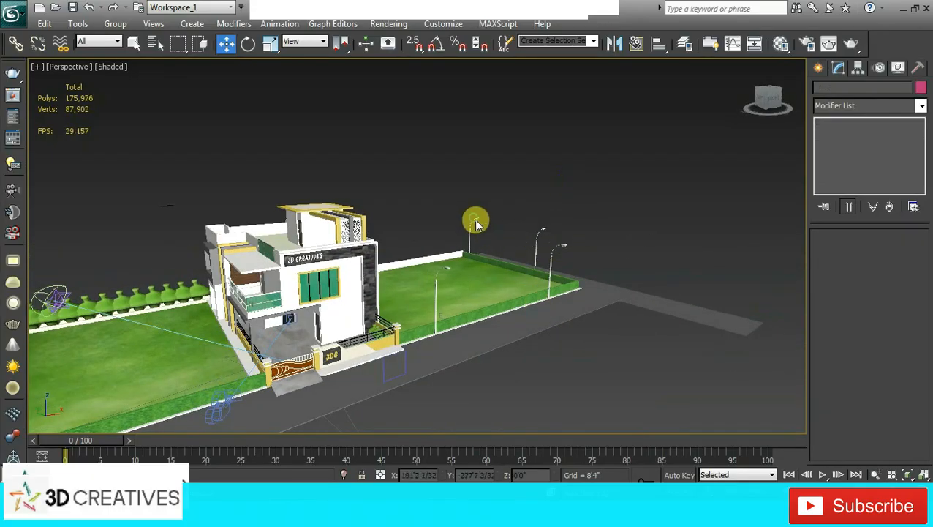
# Delete the four street lamps around the right lawn
pyautogui.click(474, 218)
pyautogui.press('Delete')
pyautogui.moveTo(593, 215); pyautogui.dragTo(501, 233)
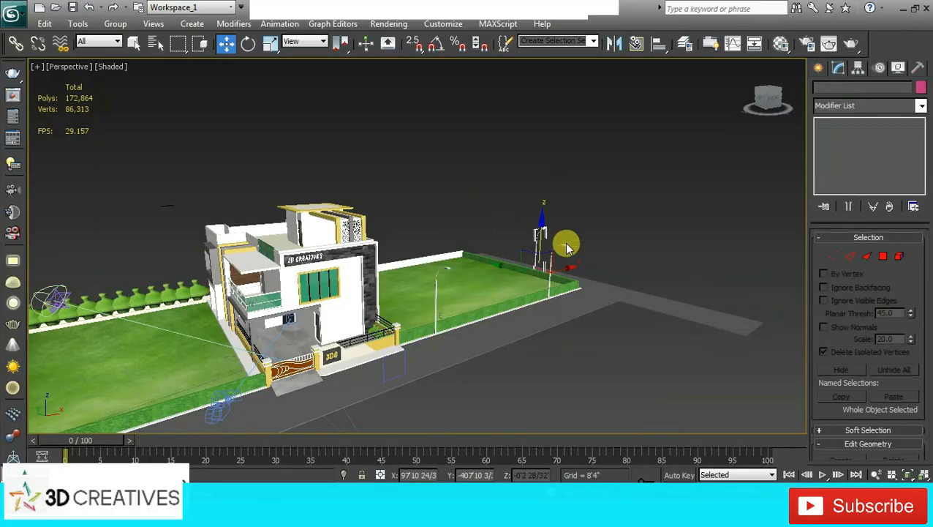
pyautogui.press('Delete')
pyautogui.click(538, 248)
pyautogui.press('Delete')
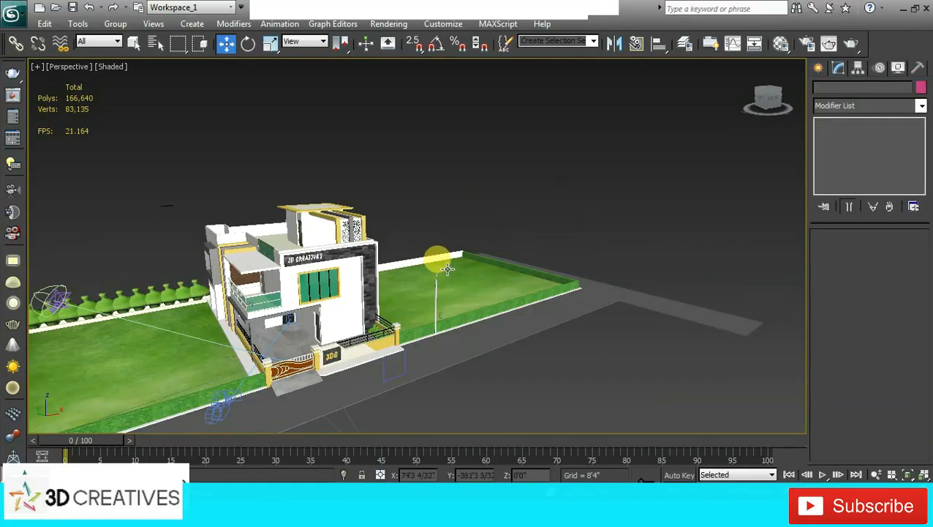
pyautogui.click(447, 269)
pyautogui.press('Delete')
# Delete the right lawn together with its hedges, low back wall, kerbs and the adjoining road
pyautogui.click(524, 267)
pyautogui.press('Delete')
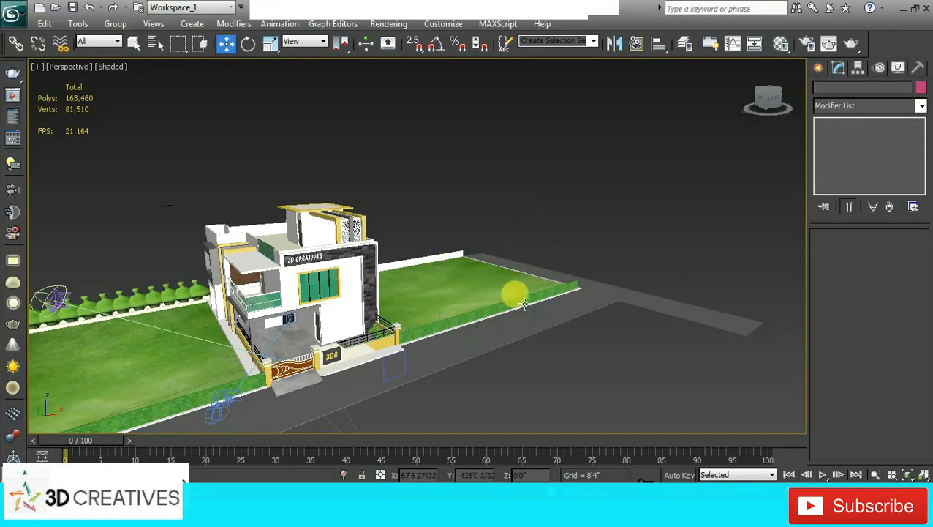
pyautogui.click(430, 250)
pyautogui.press('Delete')
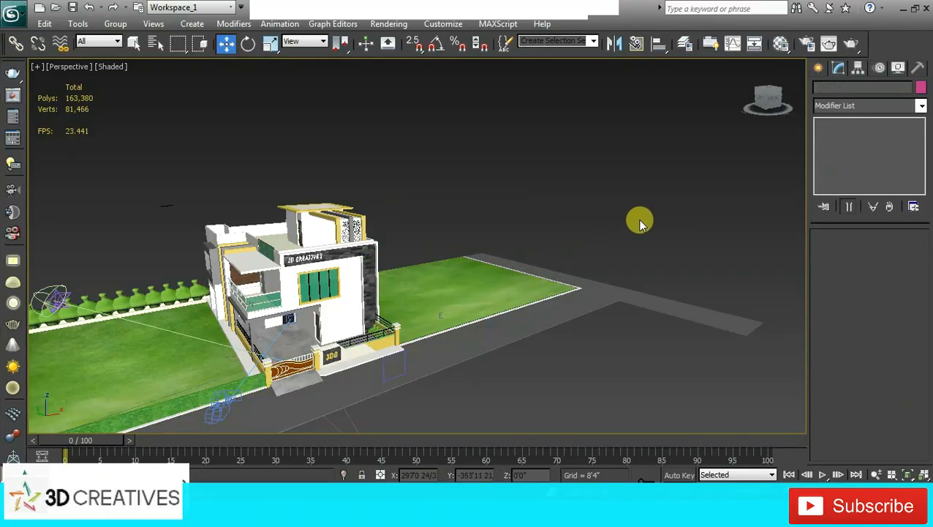
pyautogui.moveTo(640, 223); pyautogui.dragTo(512, 389)
pyautogui.press('Delete')
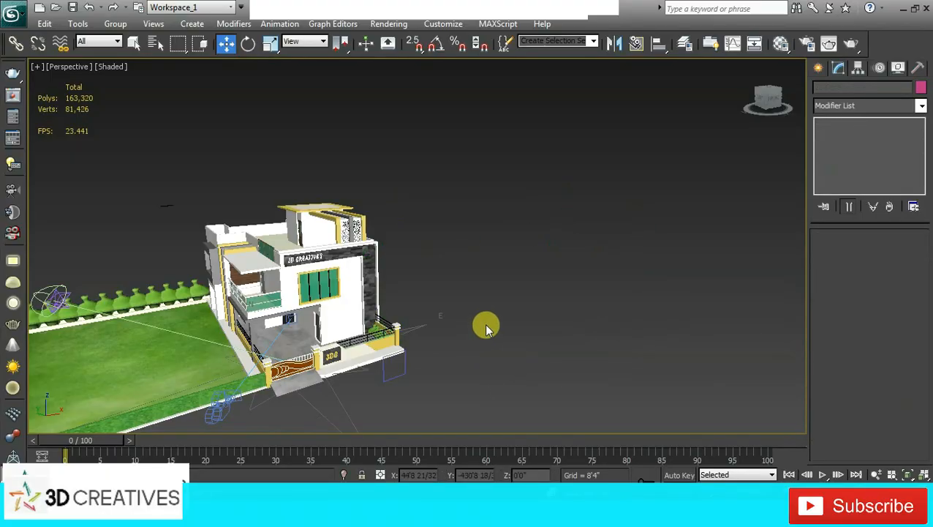
# Delete the blue rectangular outline beside the front pavement
pyautogui.keyDown('alt'); pyautogui.moveTo(488, 327); pyautogui.dragTo(591, 289, button='middle'); pyautogui.keyUp('alt')
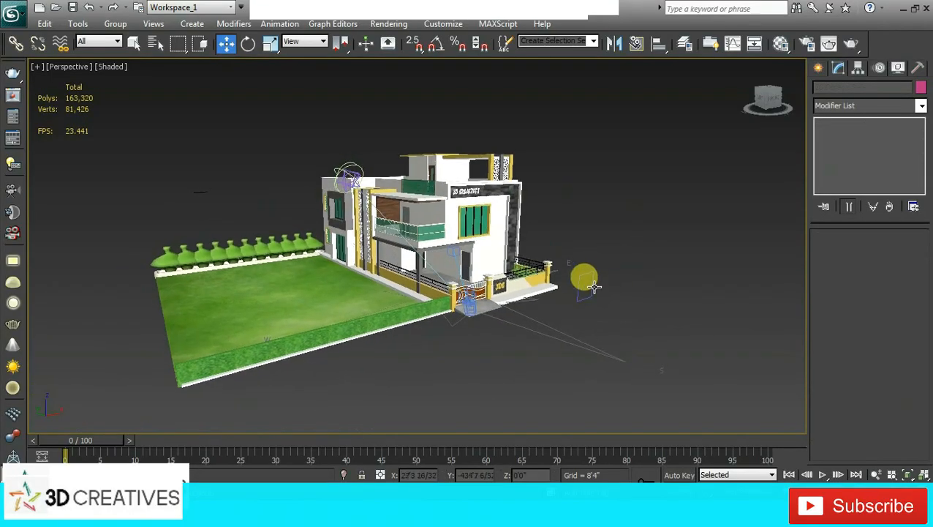
pyautogui.click(594, 287)
pyautogui.press('Delete')
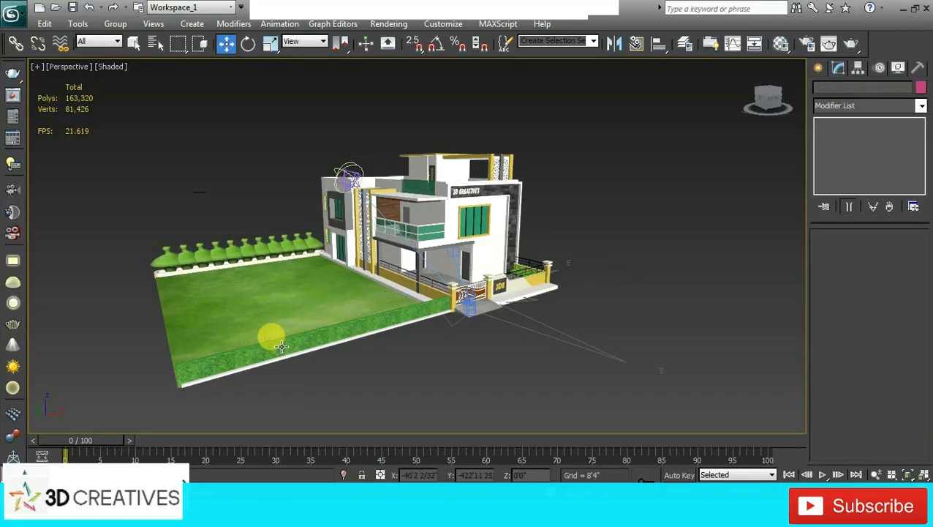
# Delete the front hedge and the grass plane of the left lawn
pyautogui.click(280, 345)
pyautogui.press('Delete')
pyautogui.click(267, 303)
pyautogui.press('Delete')
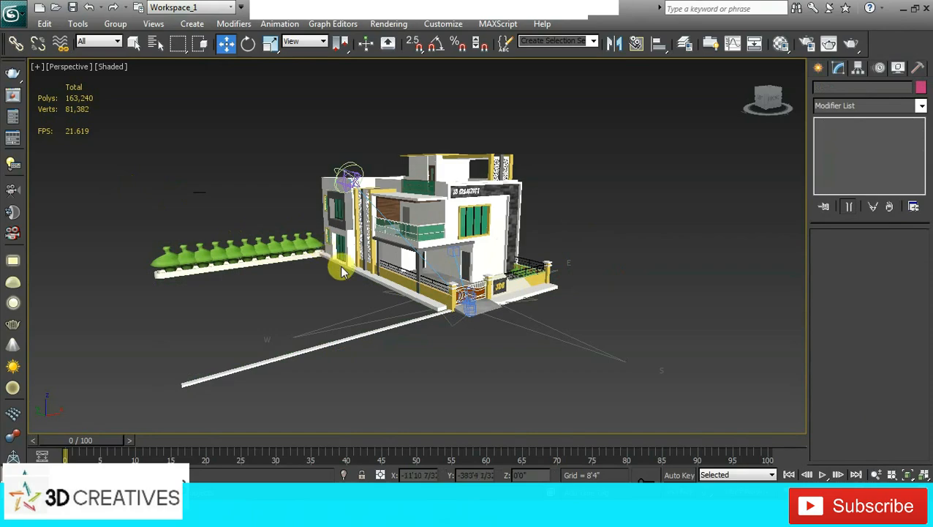
# Delete the row of green plants and its white base beside the rear of the house in the Top view
pyautogui.hotkey('alt', 'w')
pyautogui.click(159, 161)
pyautogui.hotkey('alt', 'w')
pyautogui.scroll(-4, 220, 158)
pyautogui.moveTo(247, 227); pyautogui.dragTo(309, 356, button='middle')
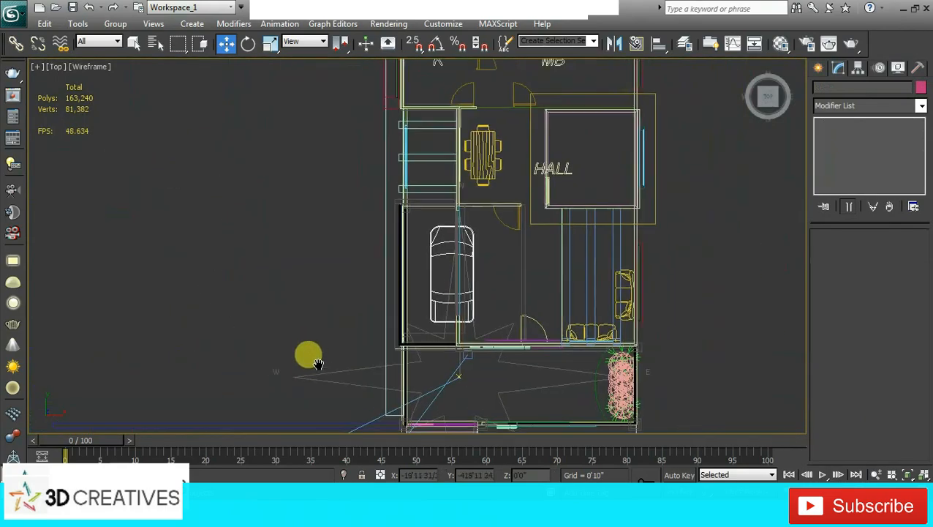
pyautogui.scroll(-2, 347, 245)
pyautogui.moveTo(355, 195); pyautogui.dragTo(384, 371, button='middle')
pyautogui.scroll(-1, 383, 370)
pyautogui.moveTo(296, 263); pyautogui.dragTo(434, 319)
pyautogui.press('Delete')
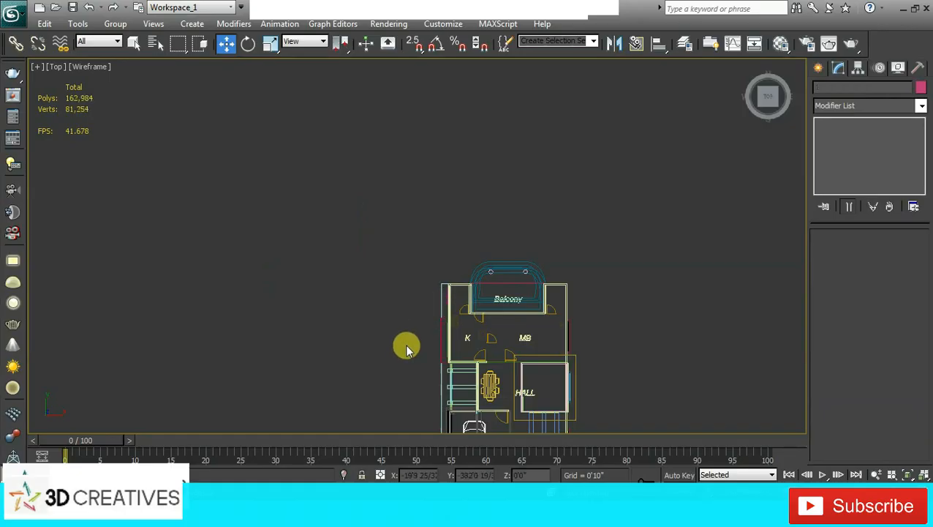
# Delete the long kerb strip extending sideways from the house's front gate corner
pyautogui.moveTo(384, 325); pyautogui.dragTo(264, 123, button='middle')
pyautogui.scroll(2, 284, 277)
pyautogui.moveTo(303, 272); pyautogui.dragTo(319, 212, button='middle')
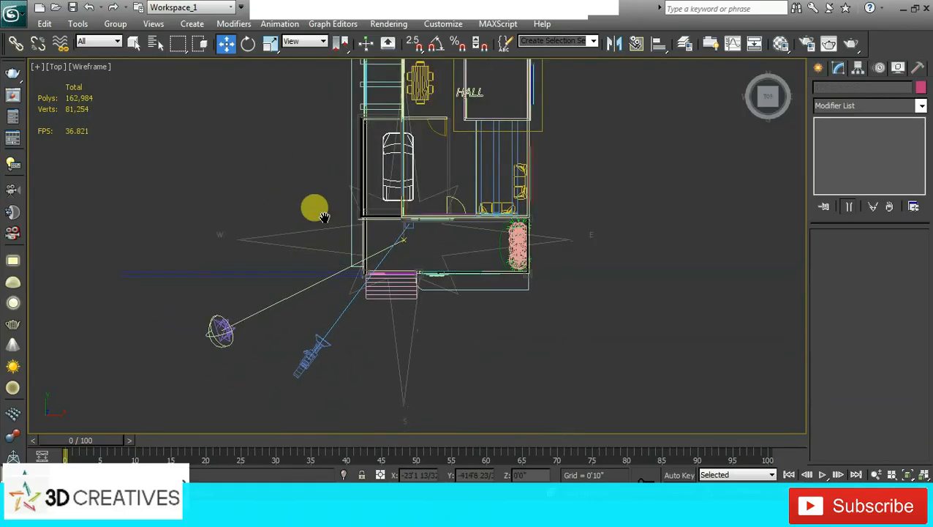
pyautogui.click(251, 276)
pyautogui.press('Delete')
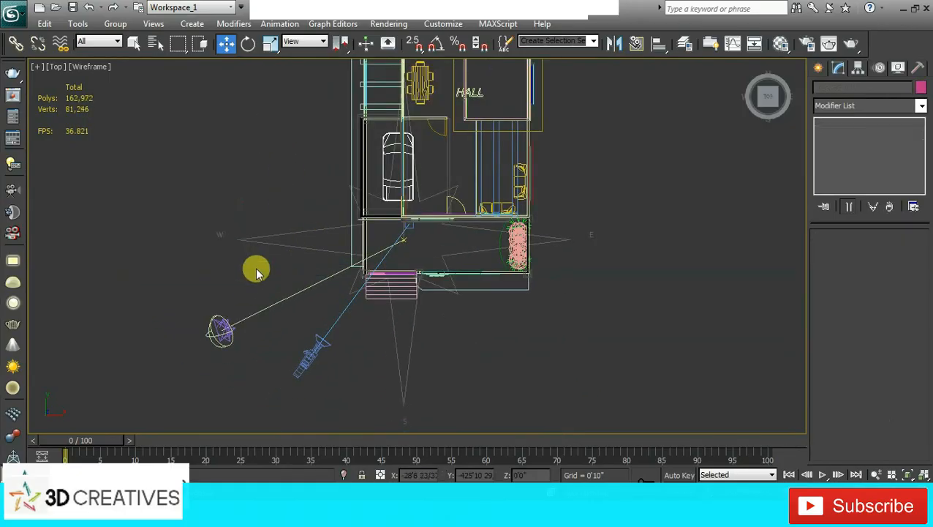
# Delete the compass rose and the Daylight001 sun light
pyautogui.click(405, 240)
pyautogui.press('Delete')
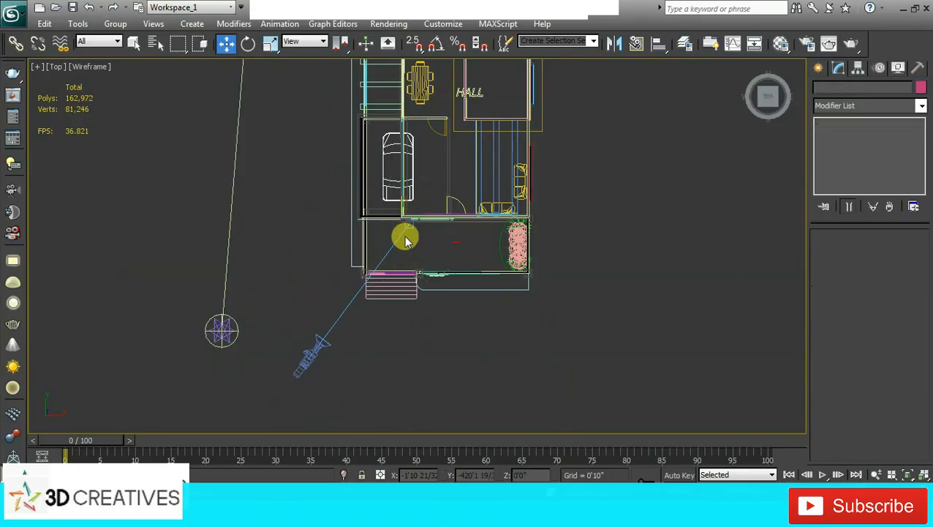
pyautogui.click(212, 335)
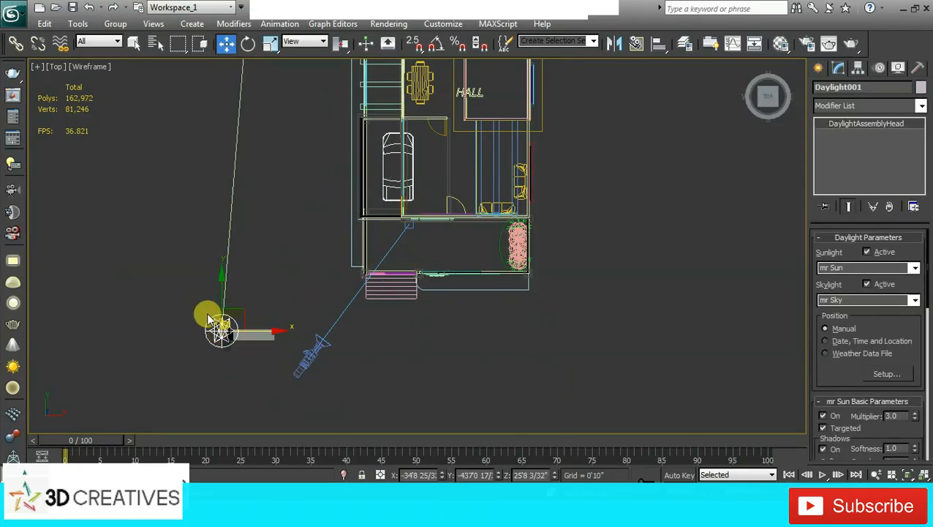
pyautogui.press('Delete')
# Delete the car from the parking area of the floor plan
pyautogui.scroll(-3, 512, 261)
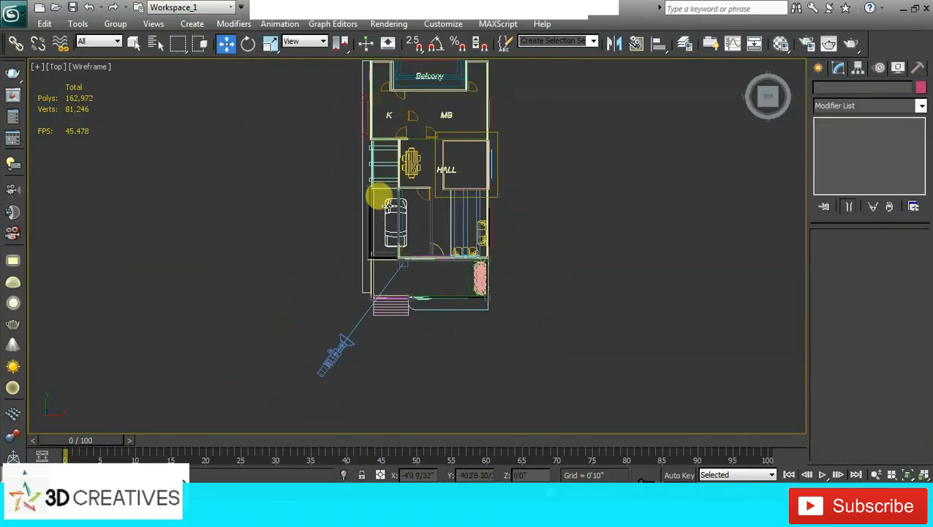
pyautogui.click(382, 205)
pyautogui.click(583, 266)
pyautogui.moveTo(583, 266); pyautogui.dragTo(572, 328, button='middle')
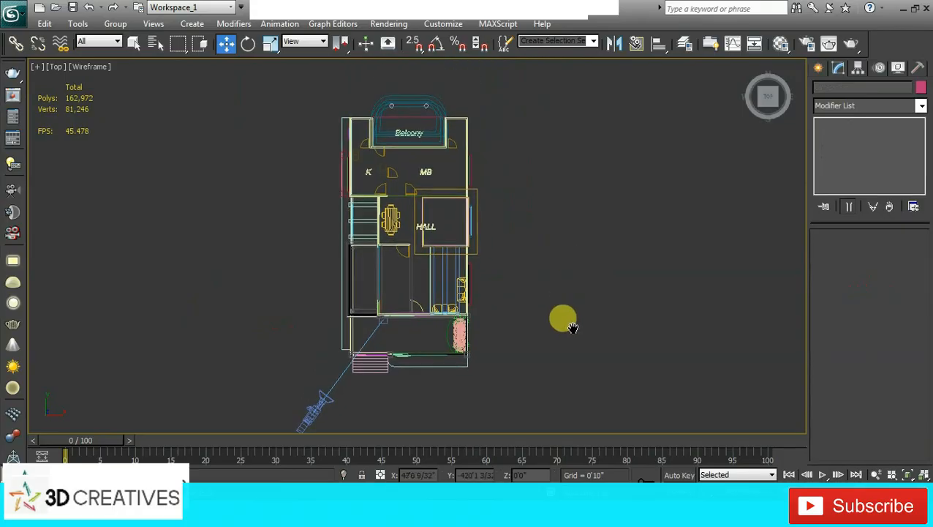
# Delete the camera in front of the entrance gate in the Perspective view
pyautogui.hotkey('alt', 'w')
pyautogui.click(714, 329)
pyautogui.hotkey('alt', 'w')
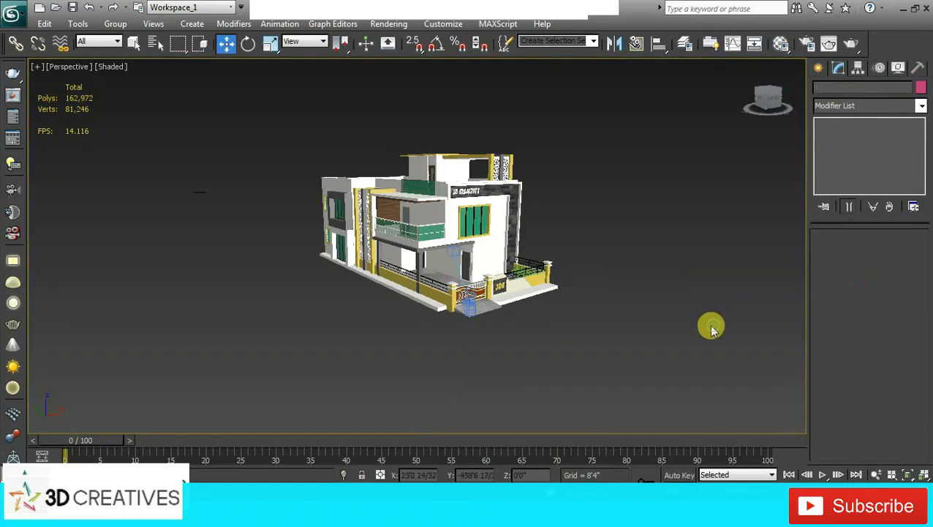
pyautogui.scroll(6, 594, 267)
pyautogui.scroll(-3, 636, 244)
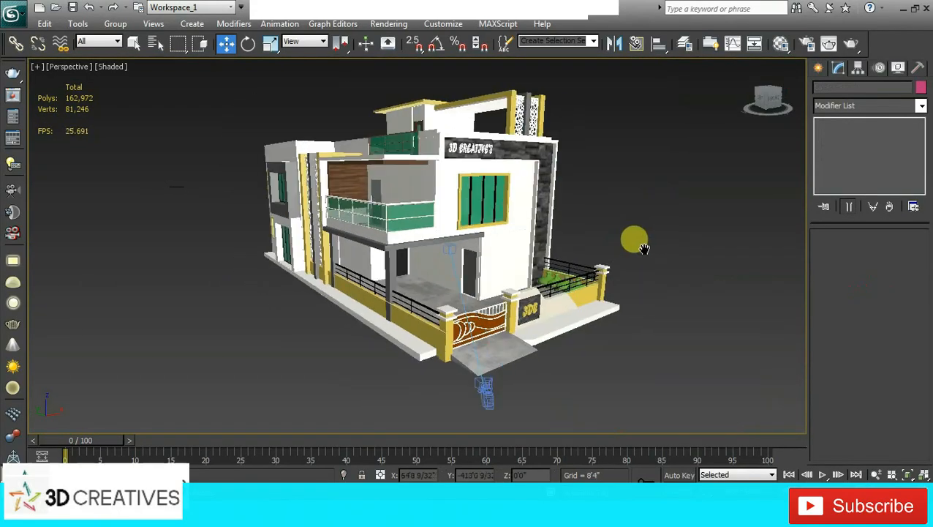
pyautogui.click(487, 391)
pyautogui.press('Delete')
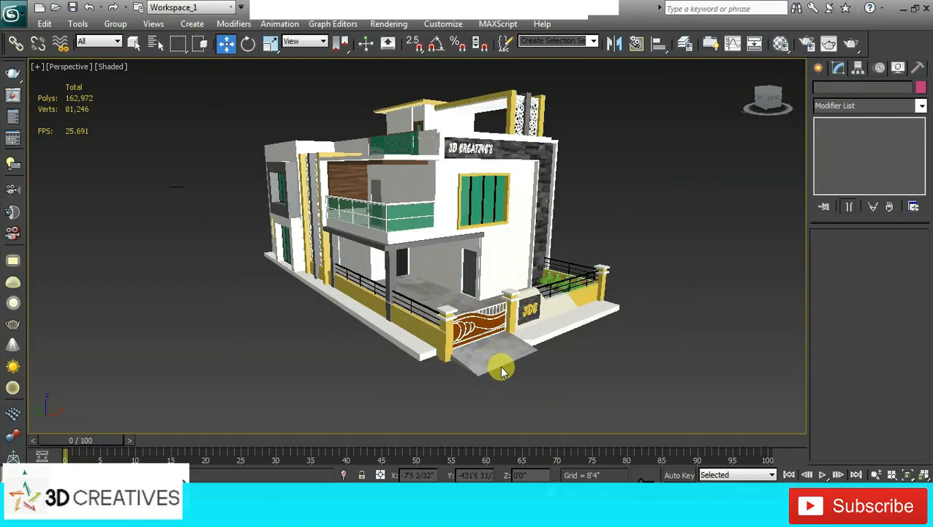
# Start the Line tool with 2.5D snapping enabled and show the Top view full size
pyautogui.keyDown('alt'); pyautogui.moveTo(686, 274); pyautogui.dragTo(629, 229, button='middle'); pyautogui.keyUp('alt')
pyautogui.scroll(3, 633, 249)
pyautogui.keyDown('alt'); pyautogui.moveTo(542, 210); pyautogui.dragTo(441, 131, button='middle'); pyautogui.keyUp('alt')
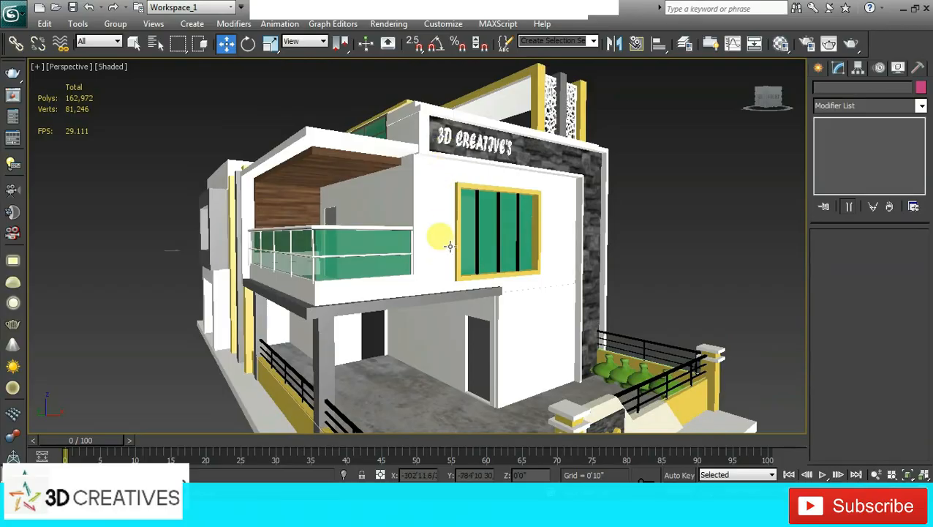
pyautogui.keyDown('alt'); pyautogui.moveTo(497, 333); pyautogui.dragTo(518, 309, button='middle'); pyautogui.keyUp('alt')
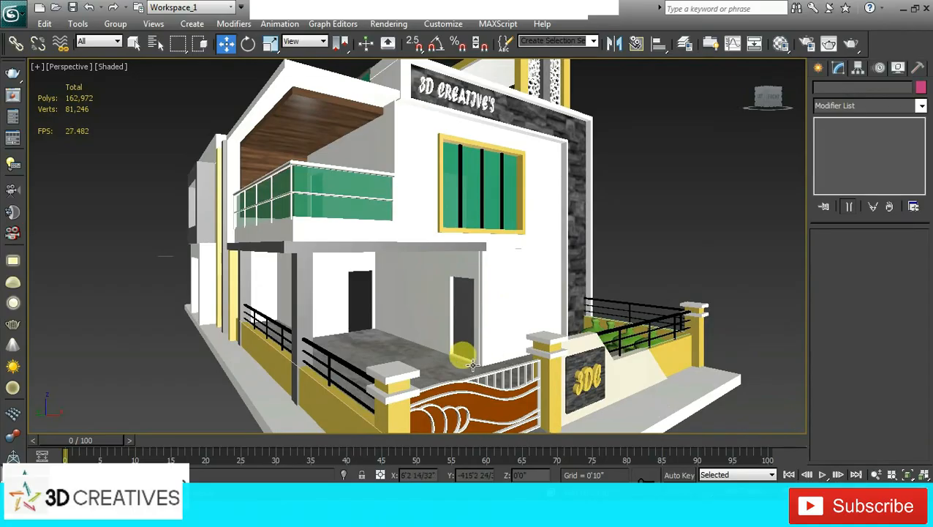
pyautogui.keyDown('alt'); pyautogui.moveTo(599, 273); pyautogui.dragTo(689, 228, button='middle'); pyautogui.keyUp('alt')
pyautogui.click(818, 70)
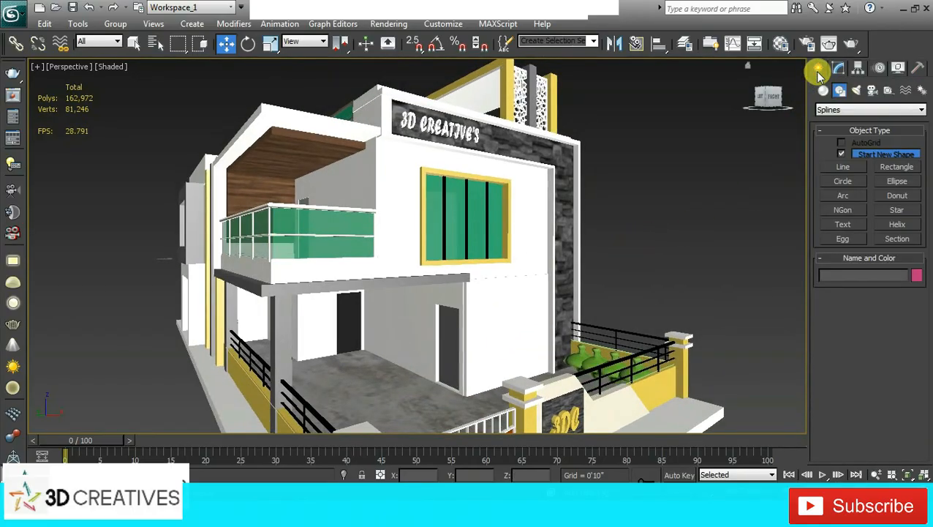
pyautogui.click(851, 168)
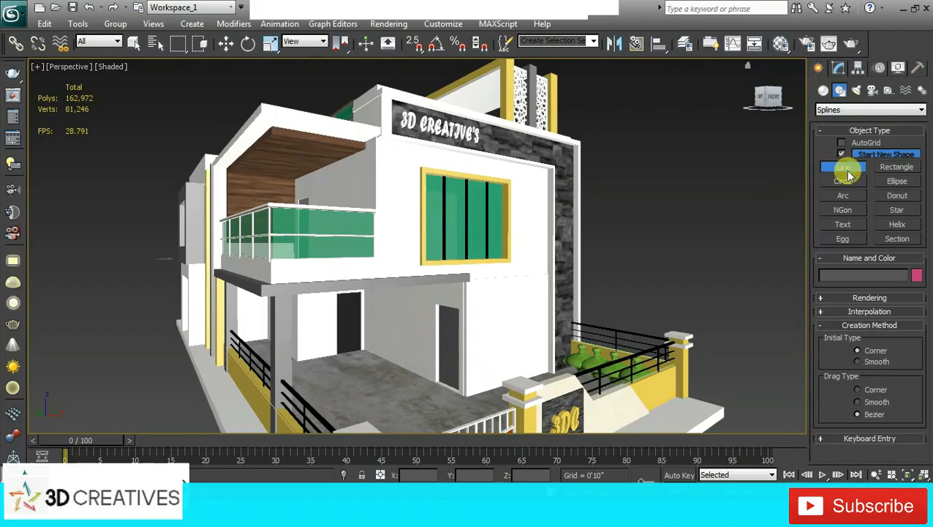
pyautogui.click(417, 50)
pyautogui.hotkey('alt', 'w')
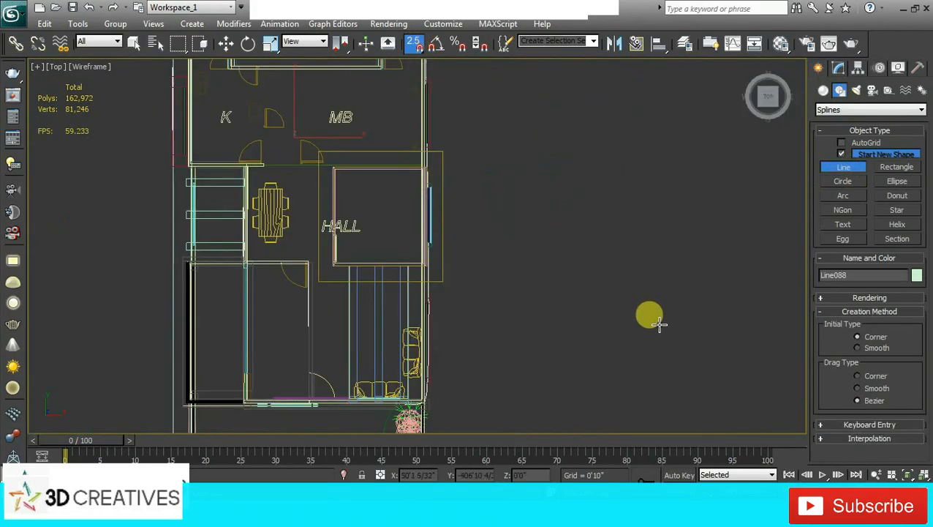
# Discard the stray line start and begin a new line at the hall's outer front corner beside the planting
pyautogui.press('Delete')
pyautogui.scroll(8, 621, 192)
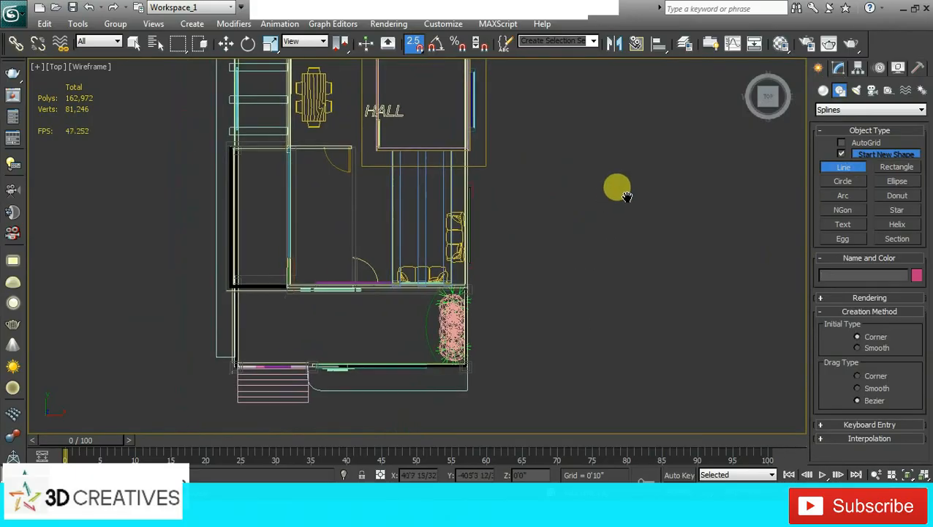
pyautogui.scroll(4, 560, 293)
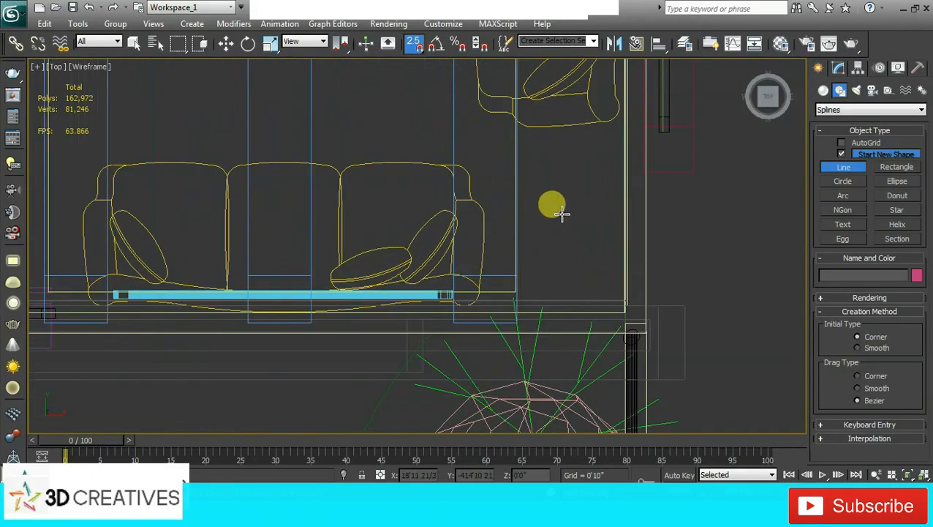
pyautogui.moveTo(460, 316); pyautogui.dragTo(519, 275, button='middle')
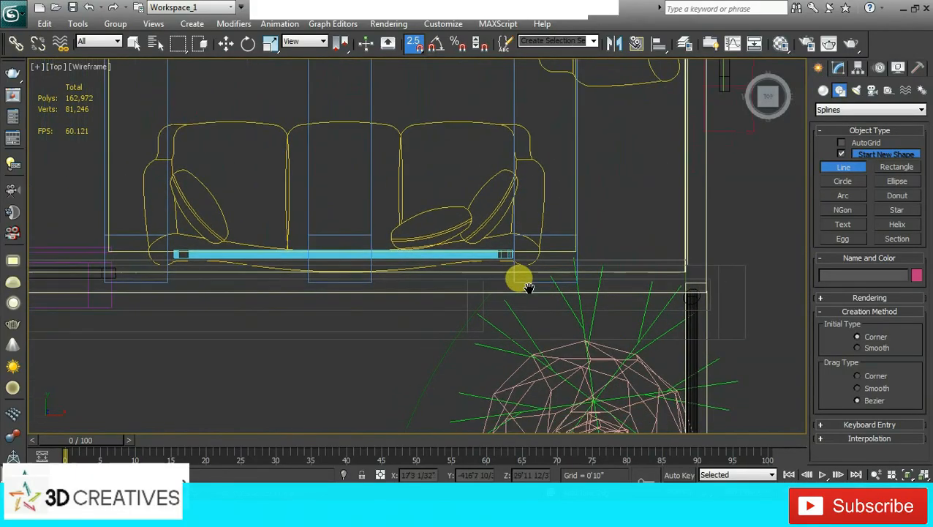
pyautogui.click(704, 289)
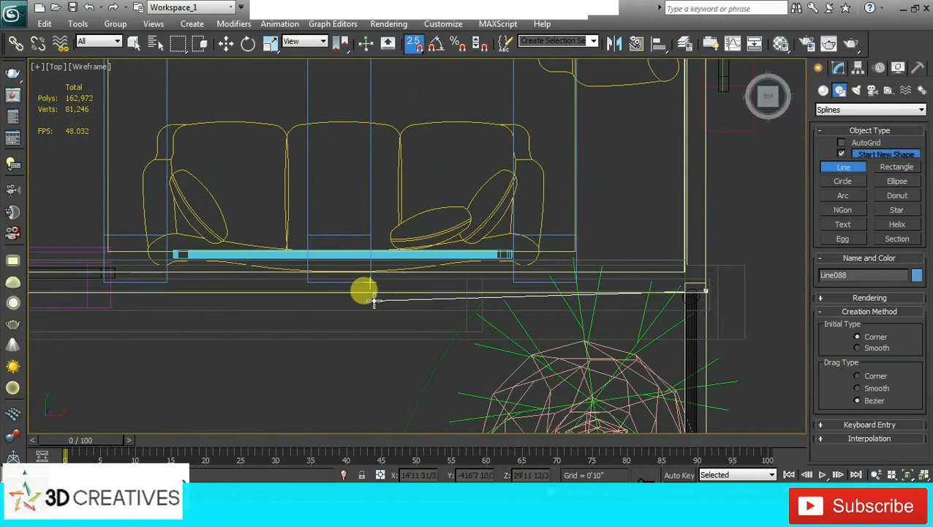
# Extend the line along the front wall to the inner wall corner at the entrance door's hinge side
pyautogui.moveTo(333, 287); pyautogui.dragTo(831, 286, button='middle')
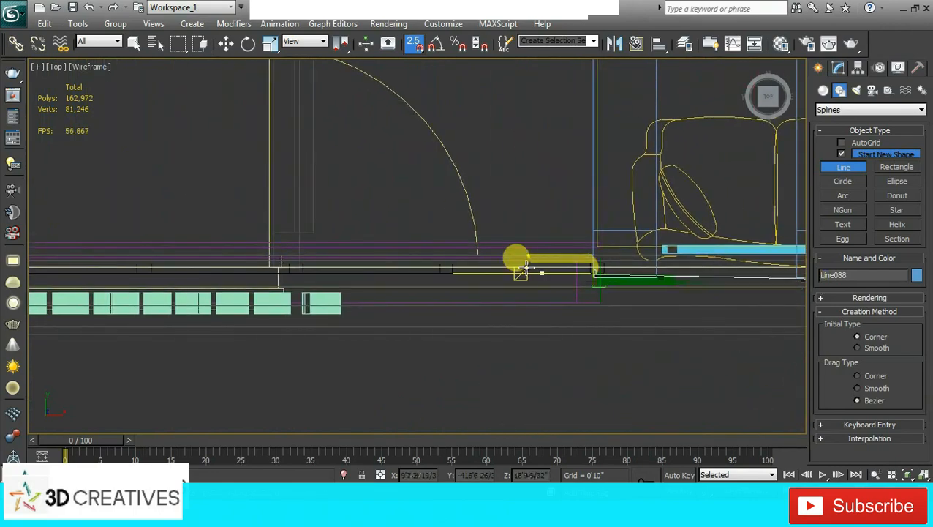
pyautogui.scroll(3, 244, 276)
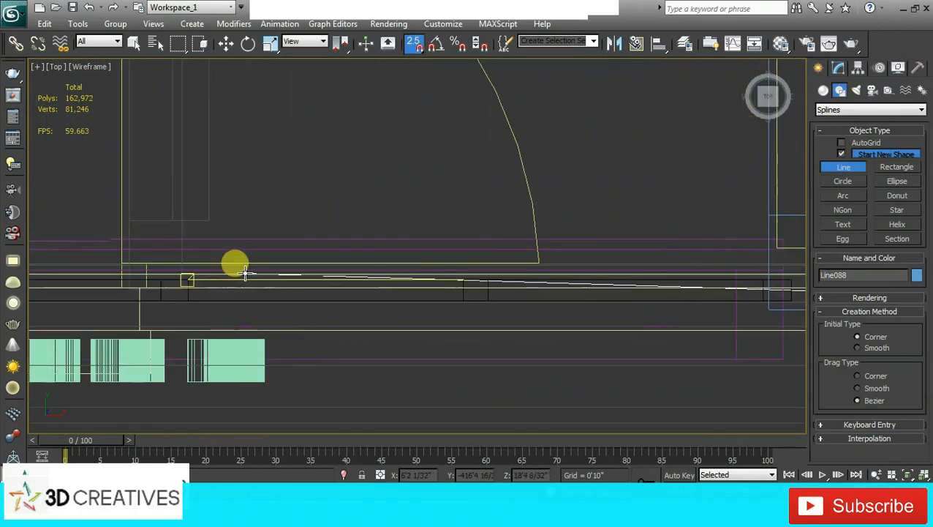
pyautogui.moveTo(201, 299); pyautogui.dragTo(655, 304, button='middle')
pyautogui.scroll(-2, 655, 305)
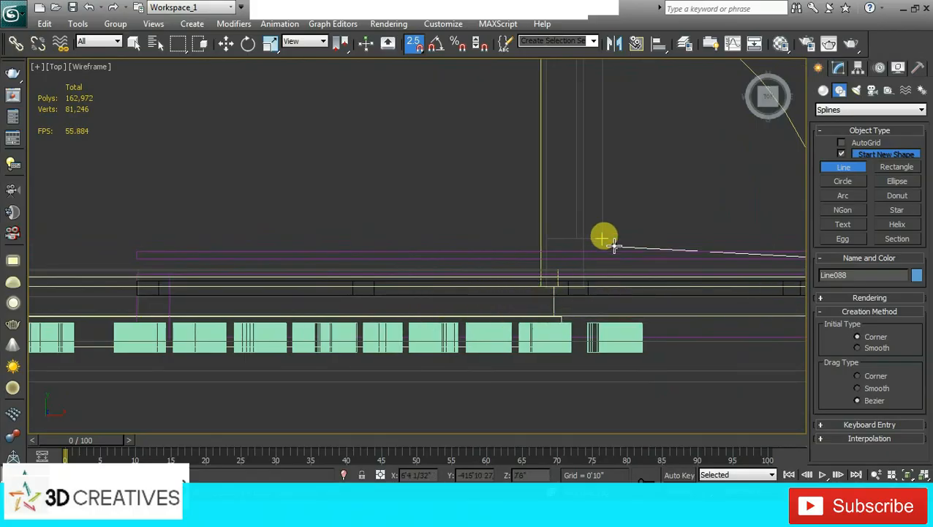
pyautogui.moveTo(600, 229); pyautogui.dragTo(412, 329, button='middle')
pyautogui.scroll(1, 410, 323)
pyautogui.scroll(-2, 371, 312)
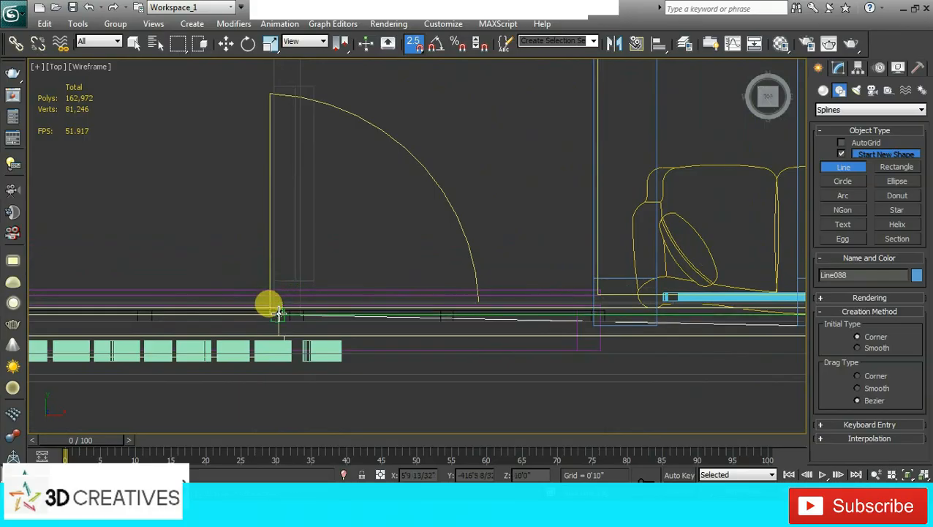
pyautogui.click(269, 314)
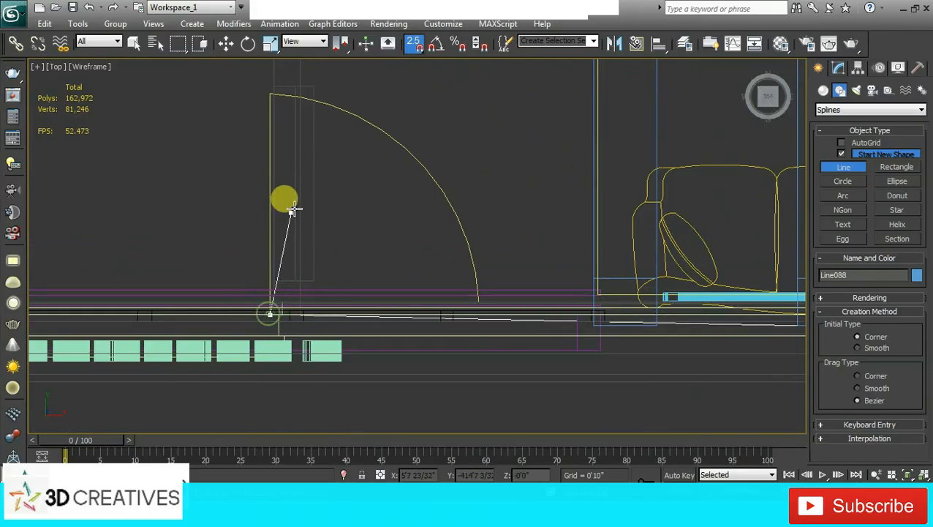
# Continue the line up the inner wall to the wall end at the door below the dining area
pyautogui.moveTo(325, 170); pyautogui.dragTo(332, 448, button='middle')
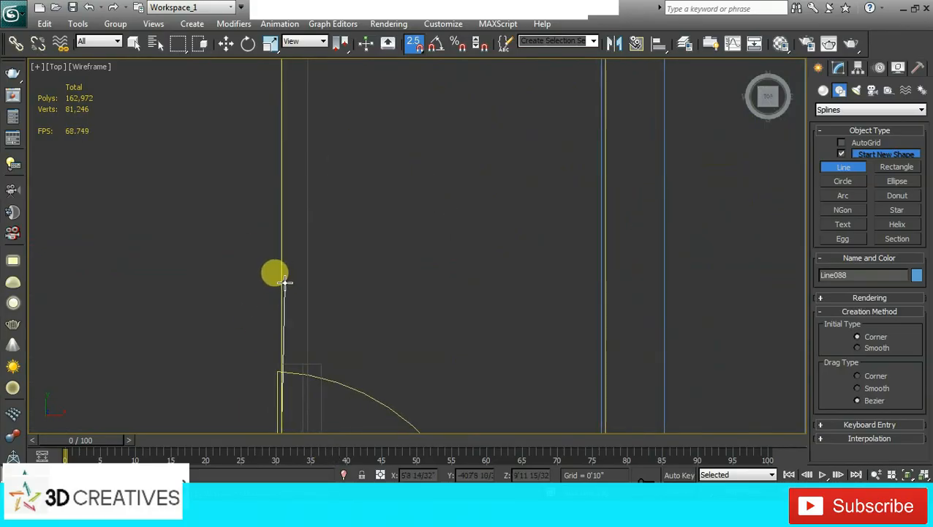
pyautogui.moveTo(282, 276); pyautogui.dragTo(317, 444, button='middle')
pyautogui.moveTo(375, 192)
pyautogui.mouseDown(button='middle')
pyautogui.moveTo(354, 379)
pyautogui.moveTo(361, 474)
pyautogui.mouseUp(button='middle')
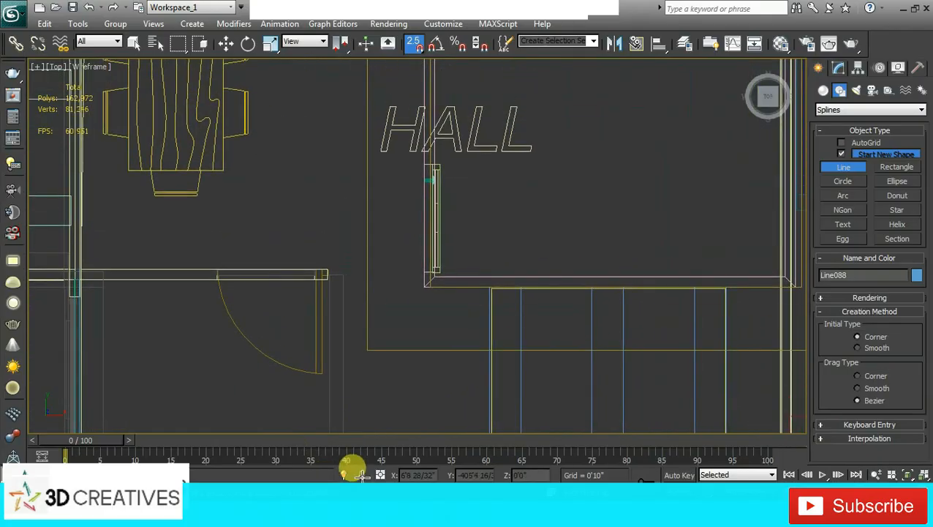
pyautogui.click(331, 275)
# Run the line along the wall below the dining table to the junction with the dining area's side wall
pyautogui.moveTo(175, 265); pyautogui.dragTo(463, 285, button='middle')
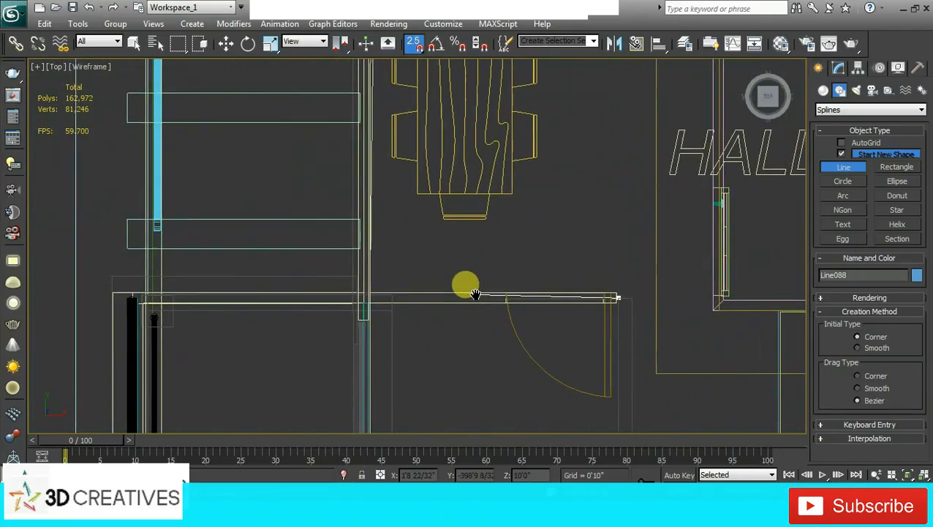
pyautogui.moveTo(390, 272); pyautogui.dragTo(474, 293, button='middle')
pyautogui.scroll(2, 418, 293)
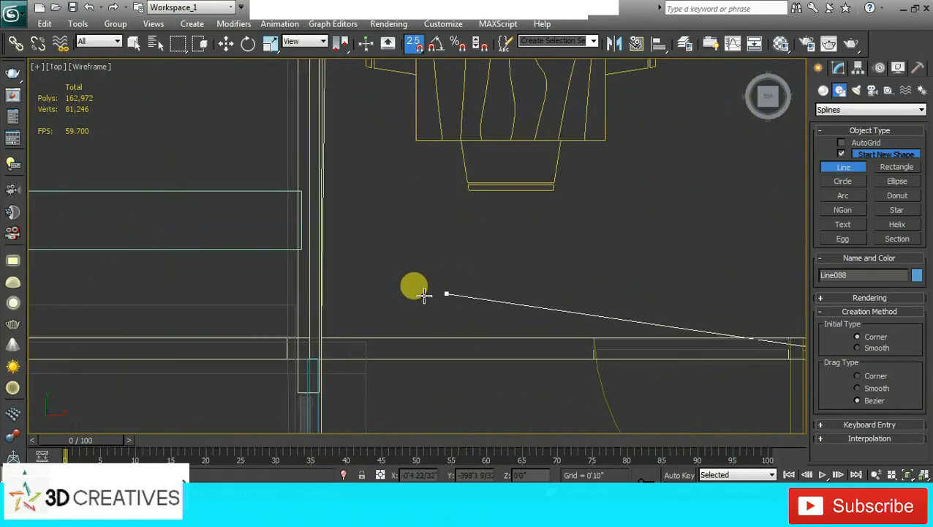
pyautogui.click(319, 341)
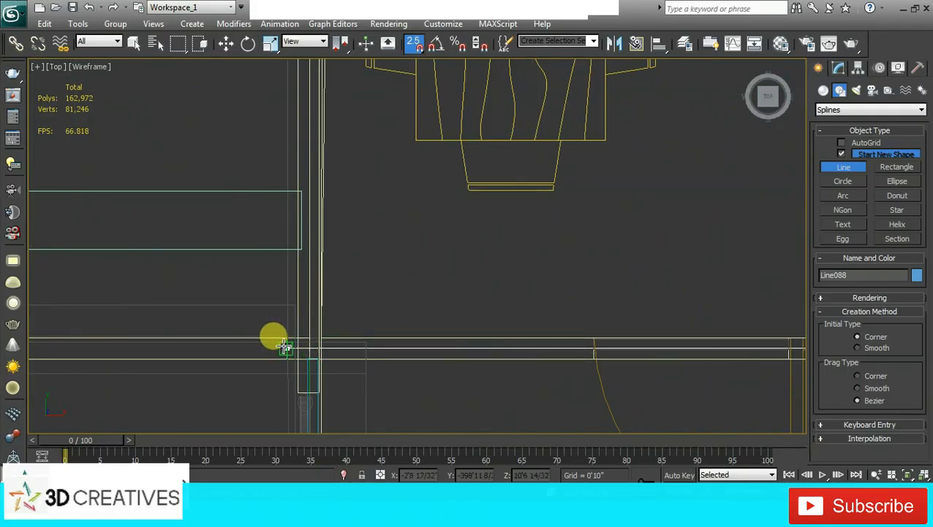
pyautogui.click(285, 347)
# Carry the line up the dining area's side wall to the corner below the kitchen
pyautogui.moveTo(308, 183); pyautogui.dragTo(358, 523, button='middle')
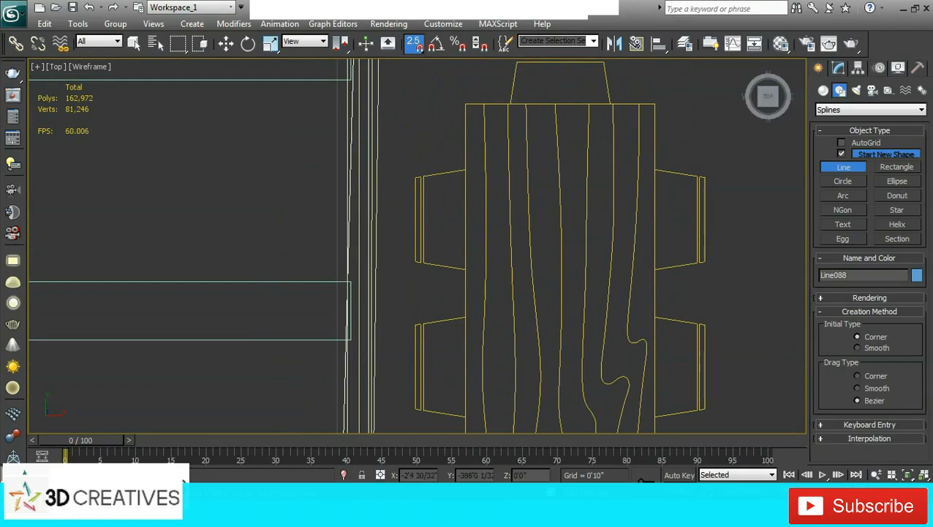
pyautogui.moveTo(305, 117); pyautogui.dragTo(376, 474, button='middle')
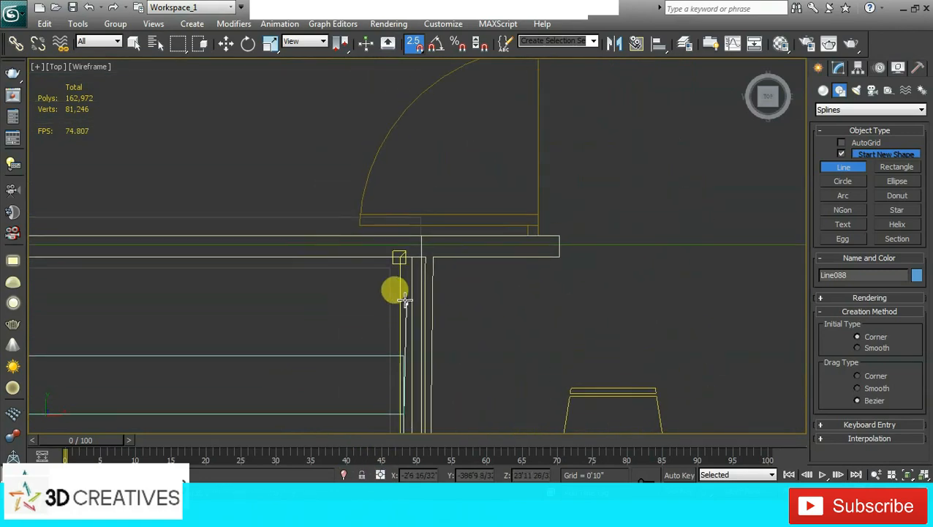
pyautogui.click(387, 268)
# Extend the line along the kitchen's lower wall to the building's outer side corner
pyautogui.moveTo(198, 302); pyautogui.dragTo(624, 308, button='middle')
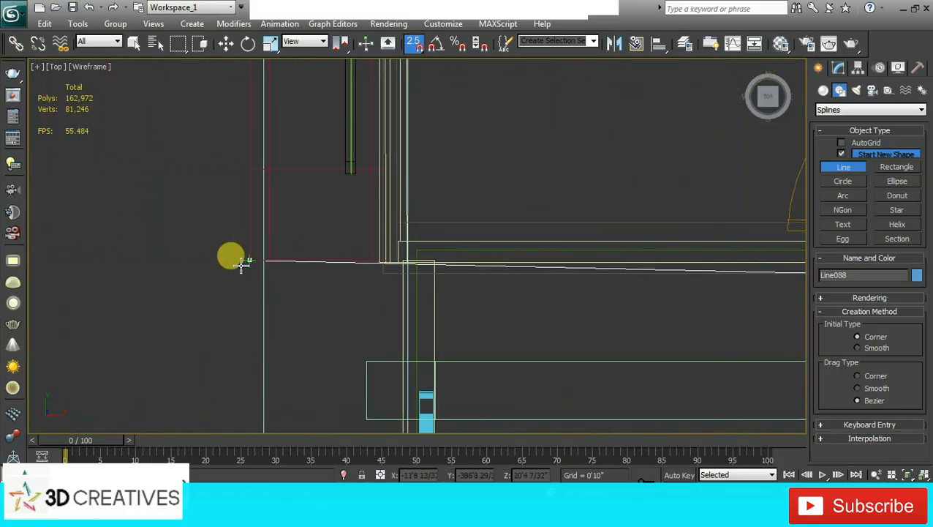
pyautogui.click(382, 274)
pyautogui.click(380, 261)
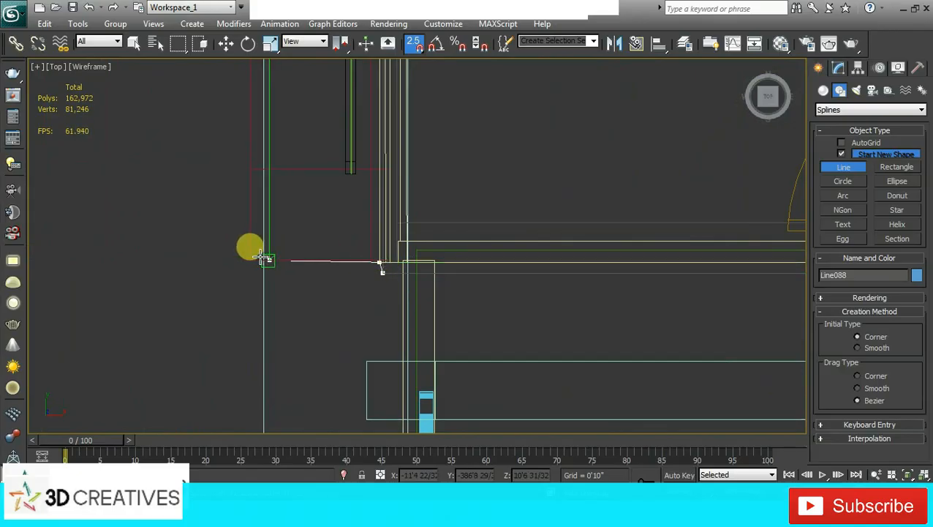
pyautogui.scroll(2, 337, 278)
pyautogui.scroll(1, 264, 295)
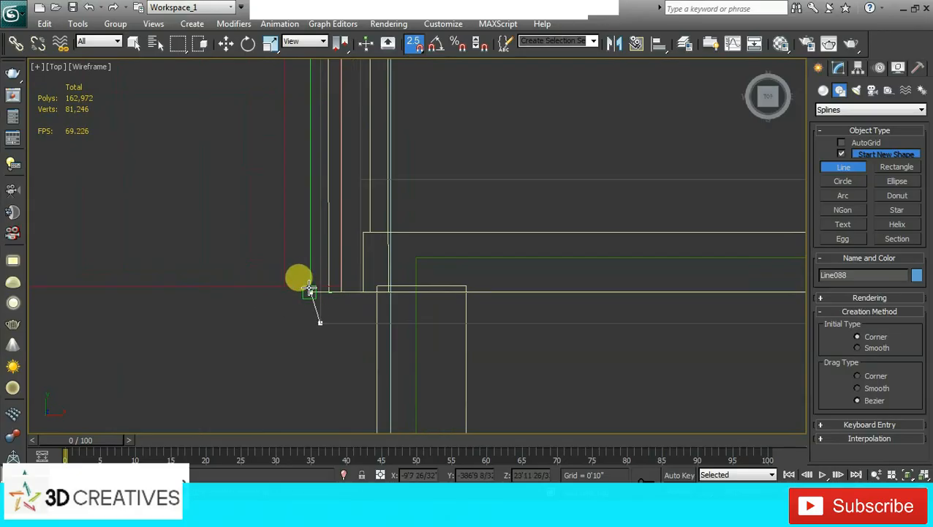
pyautogui.scroll(2, 296, 291)
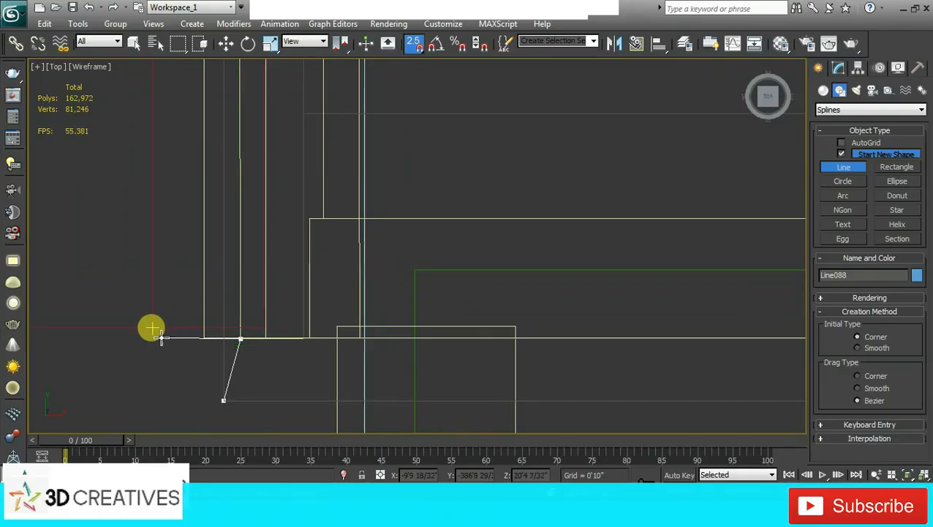
# Trace the line around the rectangular projection on the kitchen's outer side wall, returning to the wall face
pyautogui.moveTo(160, 337); pyautogui.dragTo(408, 231, button='middle')
pyautogui.scroll(-6, 468, 354)
pyautogui.scroll(3, 455, 376)
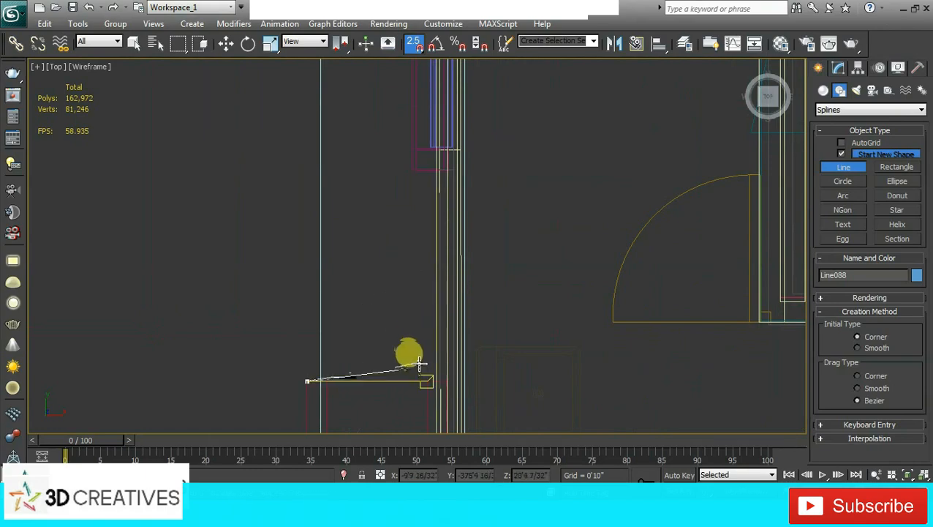
pyautogui.click(423, 373)
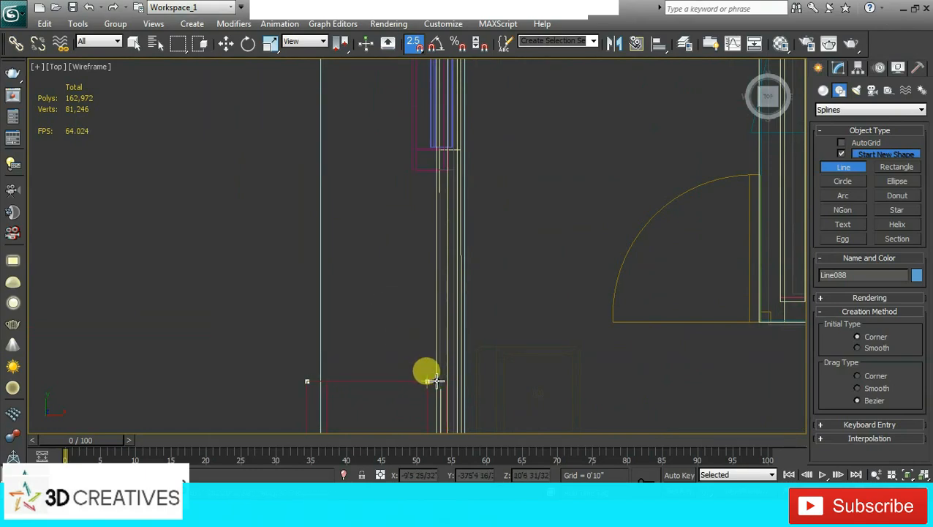
# Continue the line up the outer side wall to the building's rear corner on the kitchen side
pyautogui.moveTo(385, 198); pyautogui.dragTo(382, 464, button='middle')
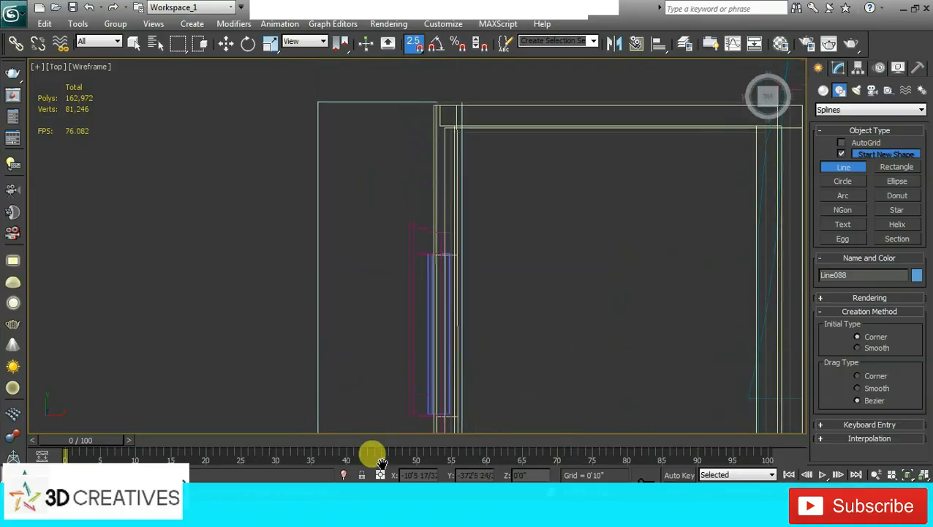
pyautogui.scroll(-3, 382, 464)
pyautogui.scroll(3, 409, 177)
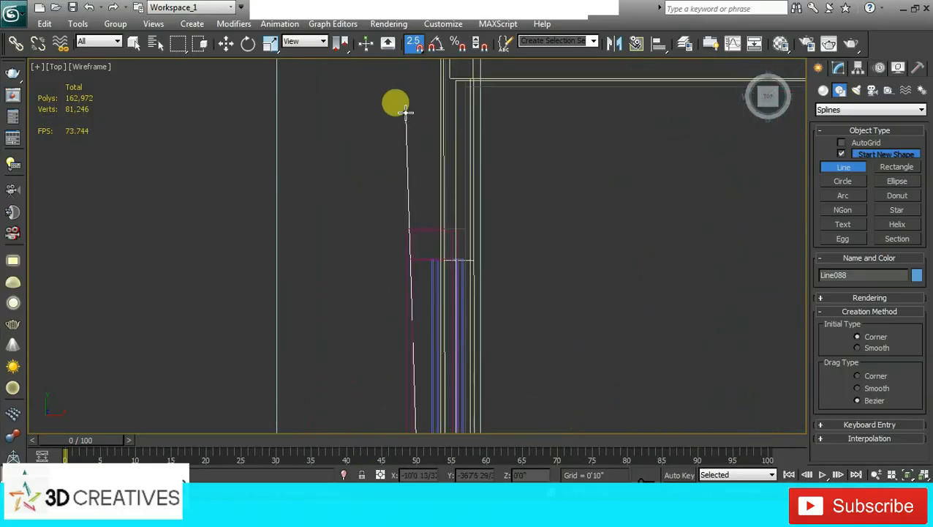
pyautogui.moveTo(405, 112); pyautogui.dragTo(378, 408, button='middle')
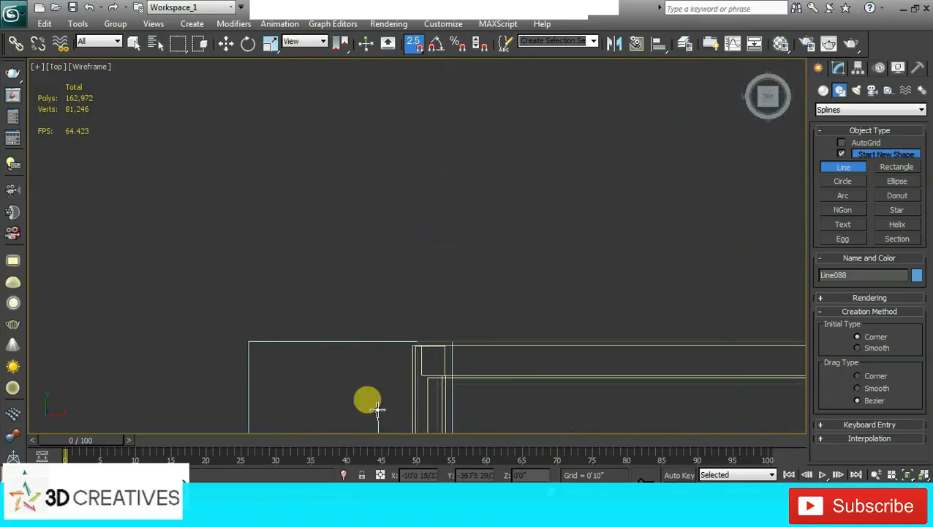
pyautogui.click(415, 347)
# Bring the outline around the remaining outer sides to the starting corner by the hall and close the spline
pyautogui.moveTo(538, 272); pyautogui.dragTo(94, 254, button='middle')
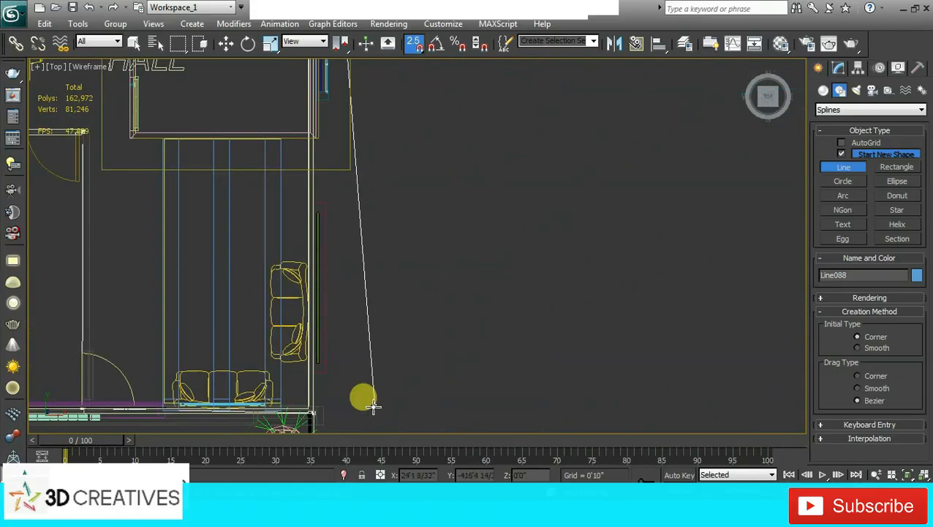
pyautogui.moveTo(374, 406); pyautogui.dragTo(538, 194, button='middle')
pyautogui.scroll(3, 540, 194)
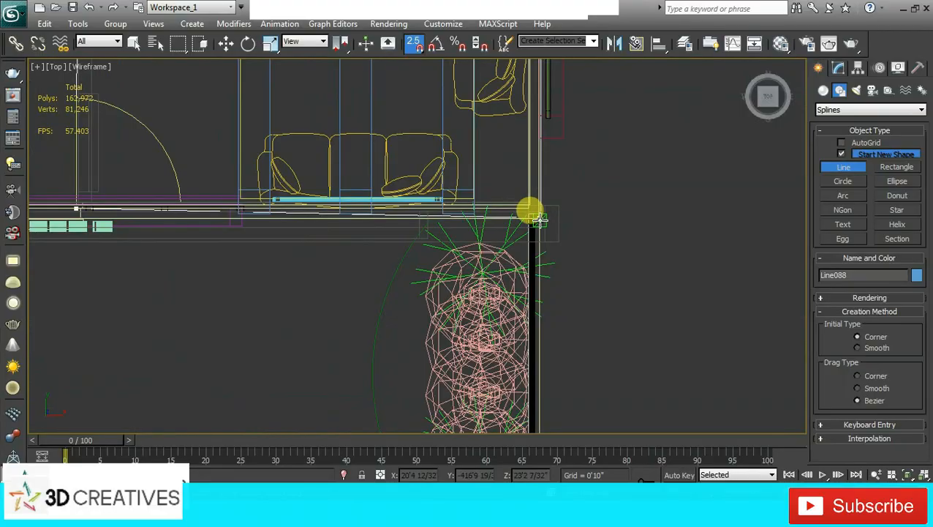
pyautogui.click(538, 215)
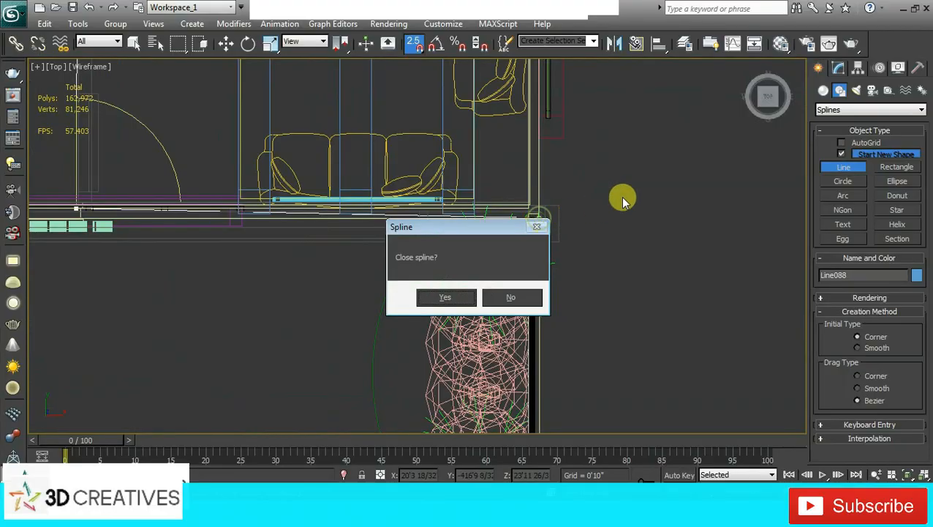
pyautogui.click(444, 300)
# Open the closed outline spline for modification, isolate it from the rest of the scene and turn off snapping
pyautogui.click(841, 68)
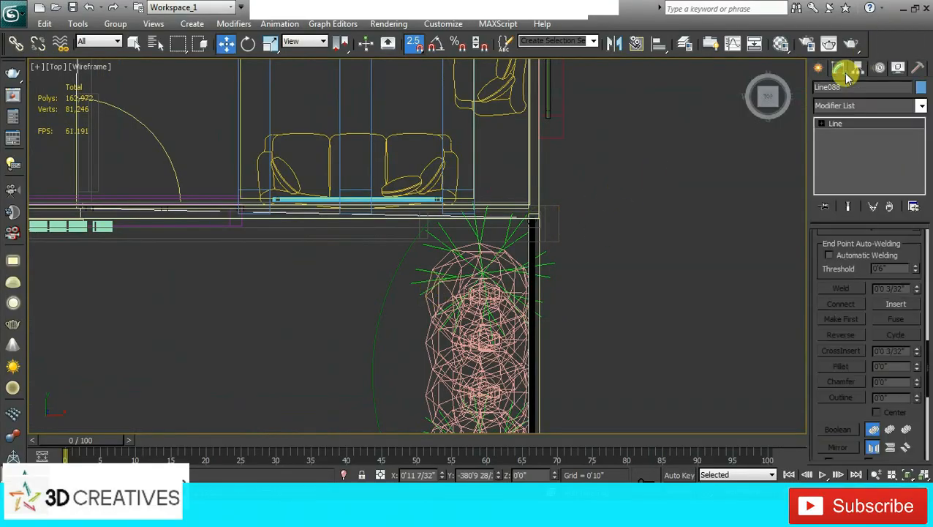
pyautogui.moveTo(324, 219); pyautogui.dragTo(577, 411, button='middle')
pyautogui.scroll(-6, 577, 410)
pyautogui.moveTo(416, 152); pyautogui.dragTo(469, 293, button='middle')
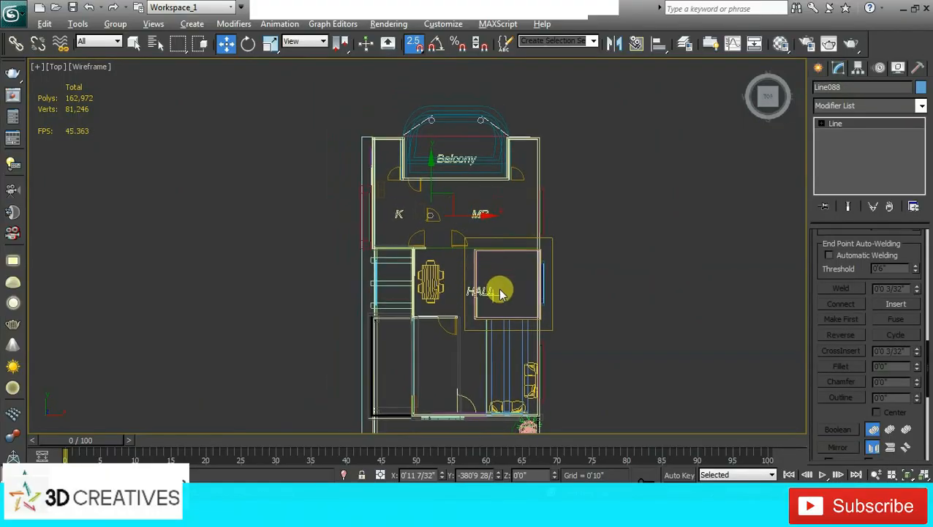
pyautogui.hotkey('alt', 'q')
pyautogui.moveTo(478, 144); pyautogui.dragTo(443, 195, button='middle')
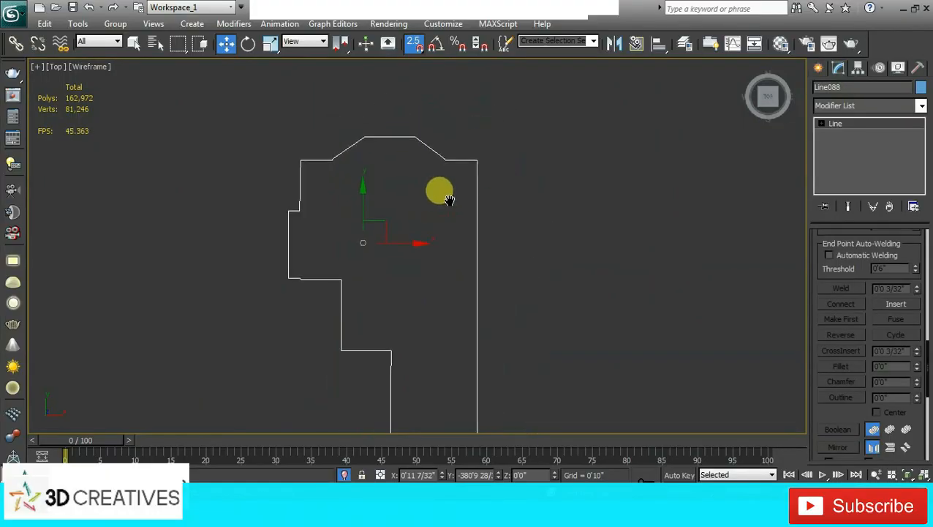
pyautogui.scroll(3, 443, 195)
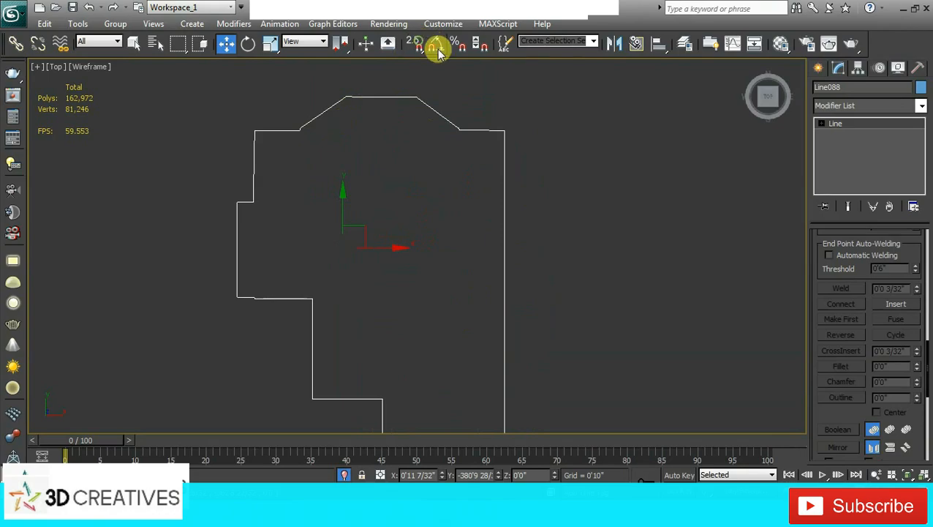
# Edit the outline's vertices and shift the balcony projection's outer corner on the MB side vertically to level its outer edge
pyautogui.click(845, 136)
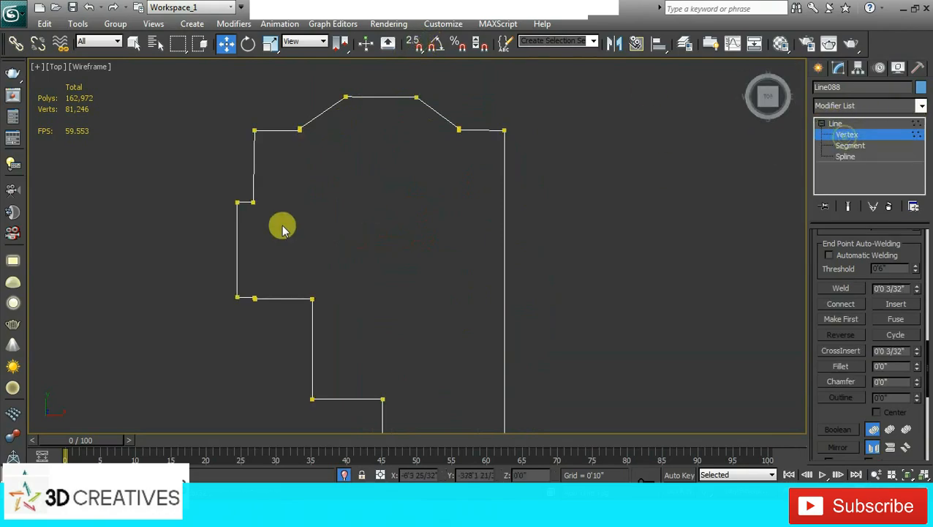
pyautogui.moveTo(235, 240); pyautogui.dragTo(311, 283, button='middle')
pyautogui.scroll(2, 305, 276)
pyautogui.moveTo(417, 190); pyautogui.dragTo(400, 208, button='middle')
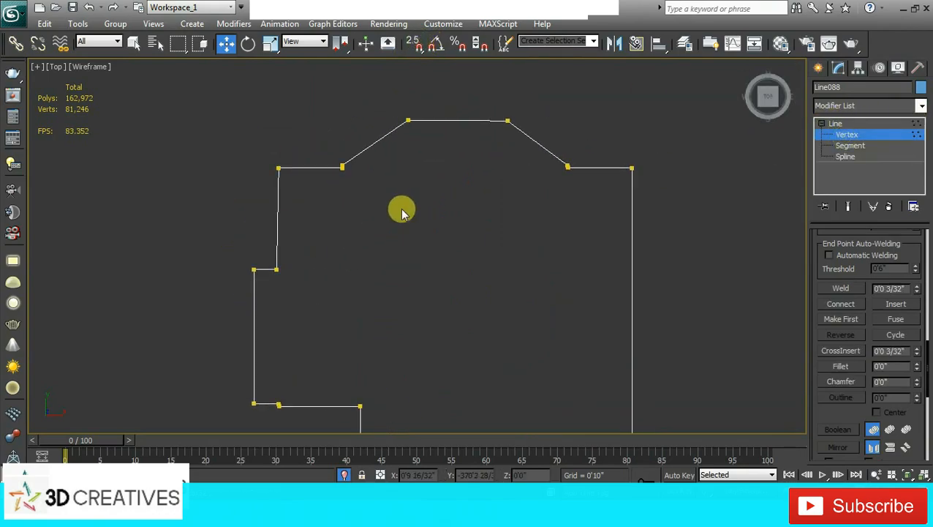
pyautogui.scroll(2, 534, 108)
pyautogui.moveTo(538, 108); pyautogui.dragTo(508, 197, button='middle')
pyautogui.click(508, 158)
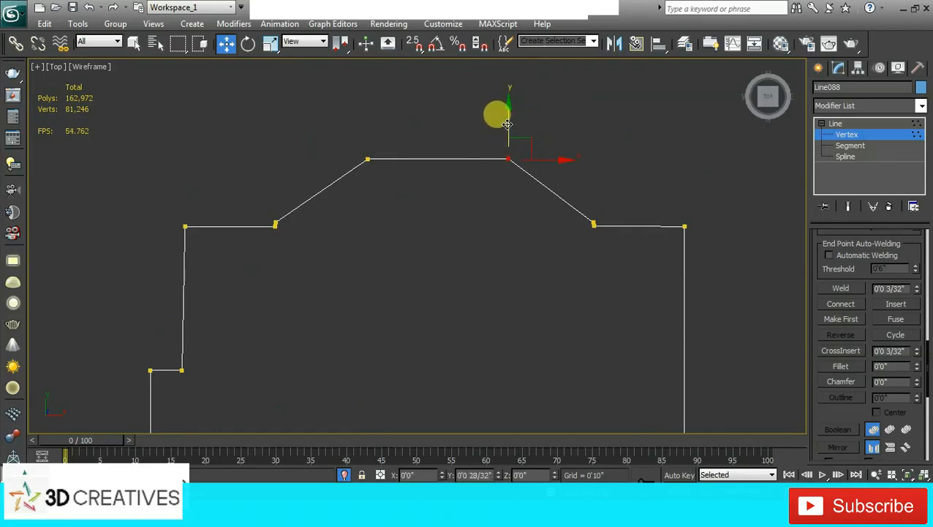
# Move the building's rear corner vertex on the MB side vertically to level the edge beside the balcony
pyautogui.moveTo(629, 167); pyautogui.dragTo(573, 137, button='middle')
pyautogui.moveTo(649, 176); pyautogui.dragTo(619, 210)
pyautogui.scroll(2, 661, 198)
pyautogui.moveTo(663, 197); pyautogui.dragTo(655, 198, button='middle')
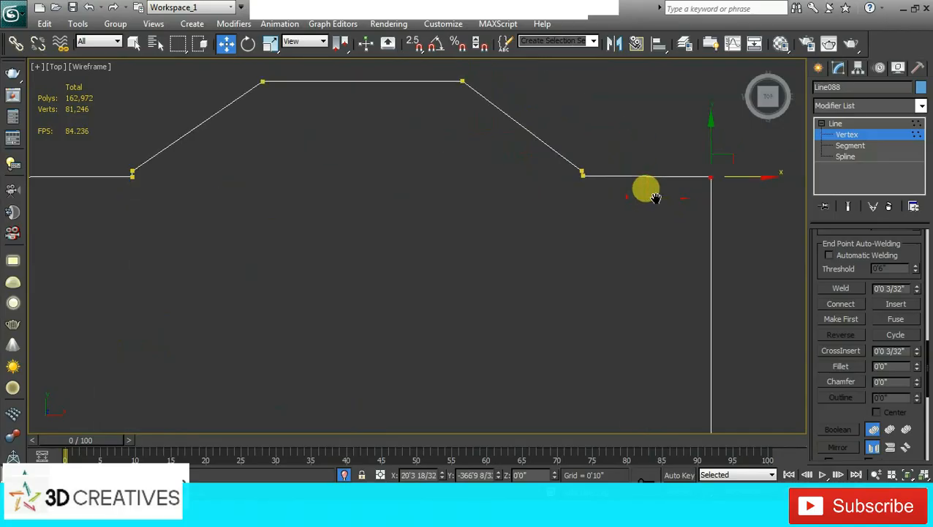
pyautogui.scroll(2, 655, 198)
pyautogui.moveTo(680, 153); pyautogui.dragTo(320, 259, button='middle')
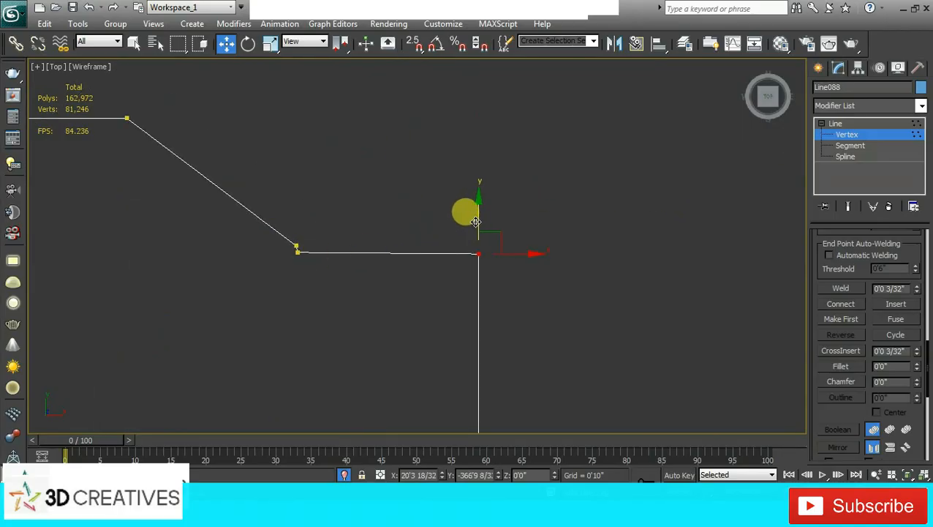
pyautogui.moveTo(326, 301); pyautogui.dragTo(523, 159, button='middle')
pyautogui.scroll(-4, 531, 156)
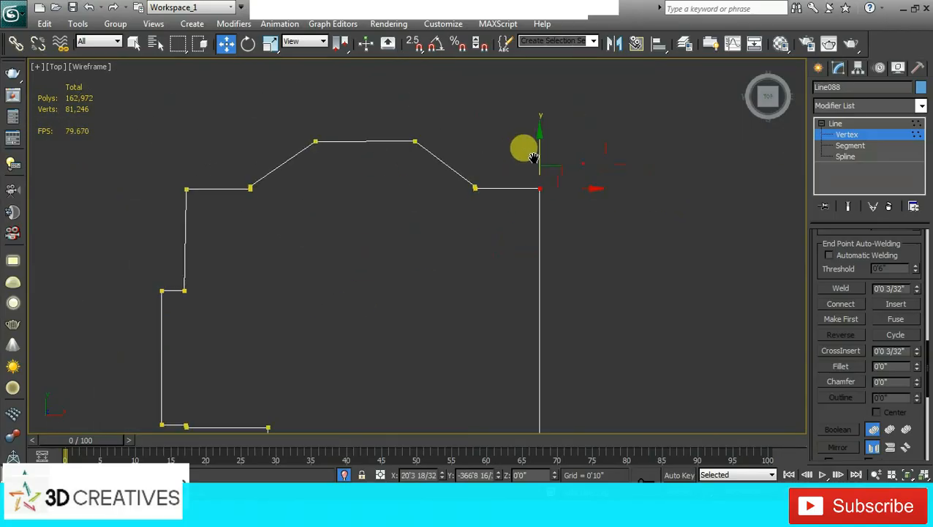
# Move the inner vertex above the kitchen's side projection horizontally to straighten the outer wall up to the rear corner
pyautogui.moveTo(296, 257); pyautogui.dragTo(391, 226, button='middle')
pyautogui.scroll(2, 391, 224)
pyautogui.moveTo(270, 228); pyautogui.dragTo(335, 239, button='middle')
pyautogui.scroll(2, 335, 239)
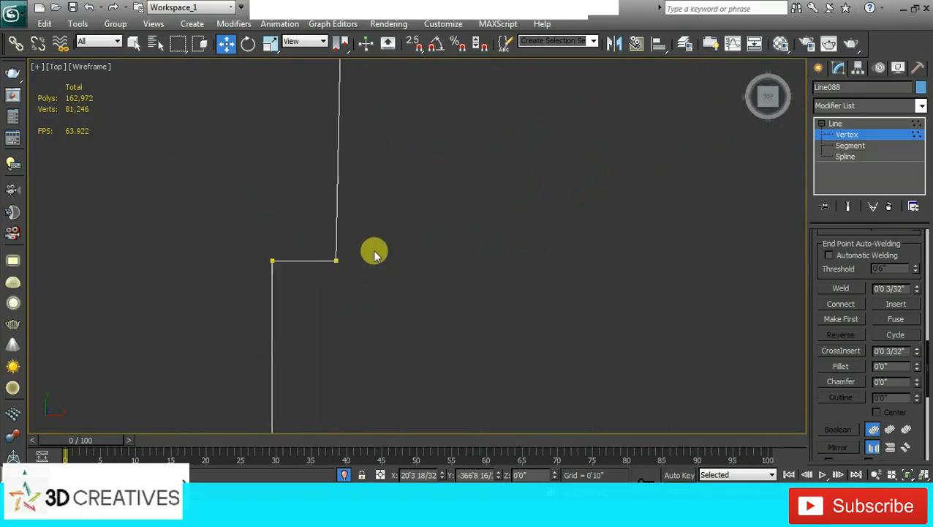
pyautogui.moveTo(371, 244); pyautogui.dragTo(320, 270)
pyautogui.scroll(-2, 407, 238)
pyautogui.moveTo(407, 238); pyautogui.dragTo(444, 284, button='middle')
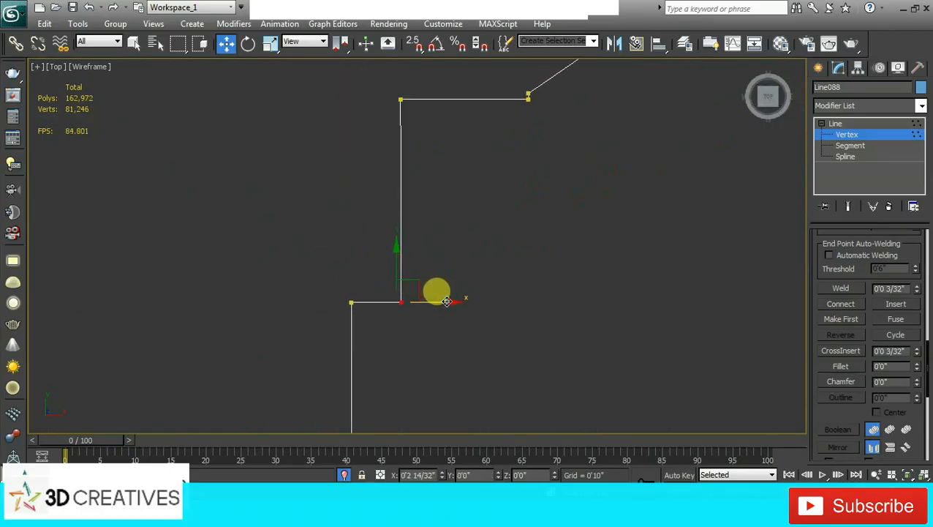
# Level the short lower edge of the kitchen's side projection and align its inner vertex above the adjacent wall vertex
pyautogui.moveTo(447, 352); pyautogui.dragTo(482, 128, button='middle')
pyautogui.moveTo(478, 327); pyautogui.dragTo(455, 141, button='middle')
pyautogui.scroll(2, 467, 155)
pyautogui.moveTo(395, 126); pyautogui.dragTo(410, 207, button='middle')
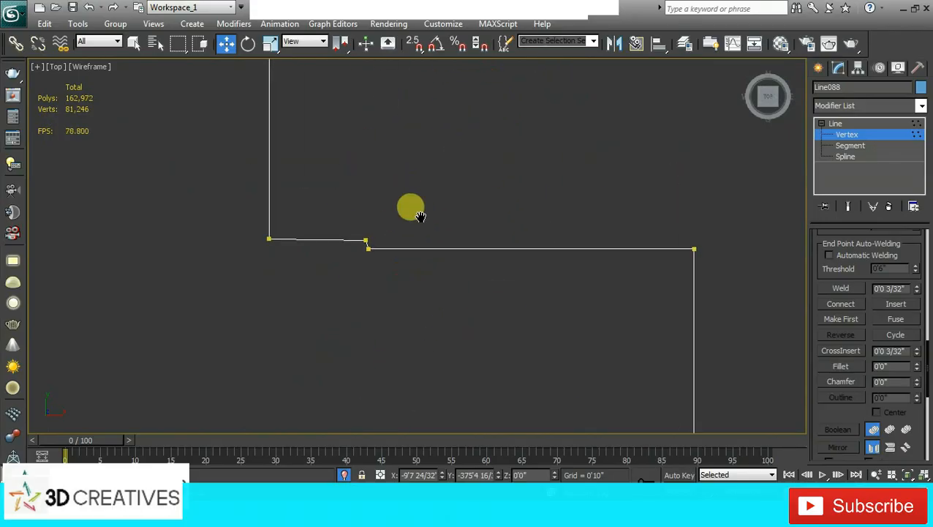
pyautogui.scroll(1, 419, 214)
pyautogui.click(344, 243)
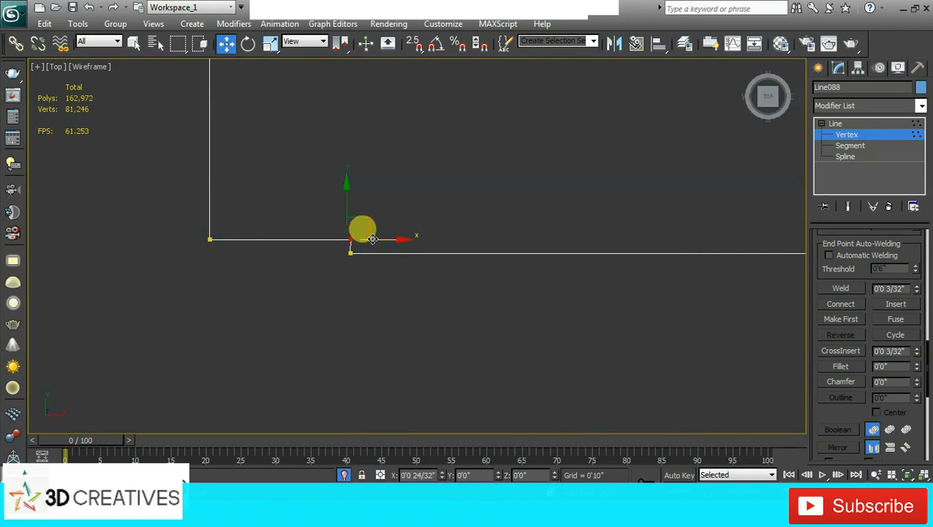
pyautogui.moveTo(372, 239); pyautogui.dragTo(373, 239)
# Move the front corner vertex on the kitchen side vertically and horizontally to square the front edge and side wall
pyautogui.moveTo(545, 201); pyautogui.dragTo(366, 183, button='middle')
pyautogui.scroll(-4, 388, 183)
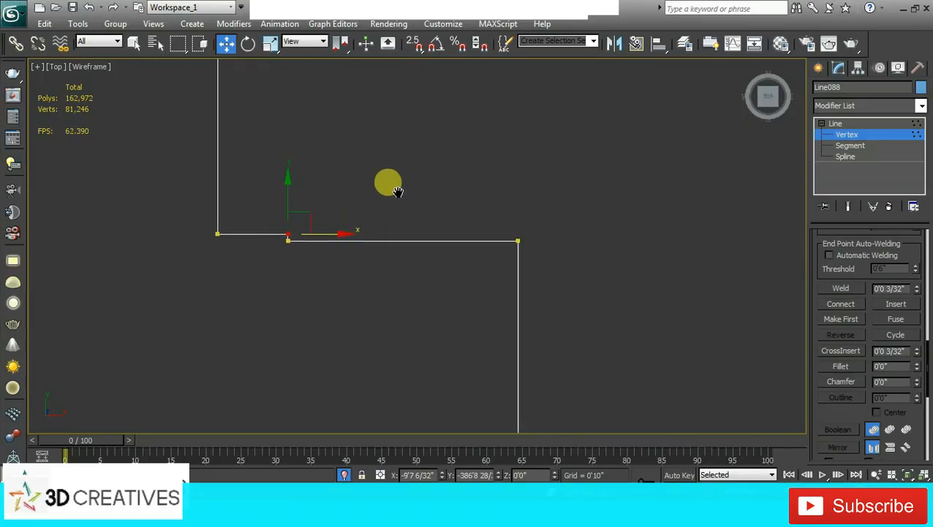
pyautogui.moveTo(648, 251); pyautogui.dragTo(505, 181, button='middle')
pyautogui.scroll(-3, 504, 191)
pyautogui.moveTo(507, 266); pyautogui.dragTo(385, 117, button='middle')
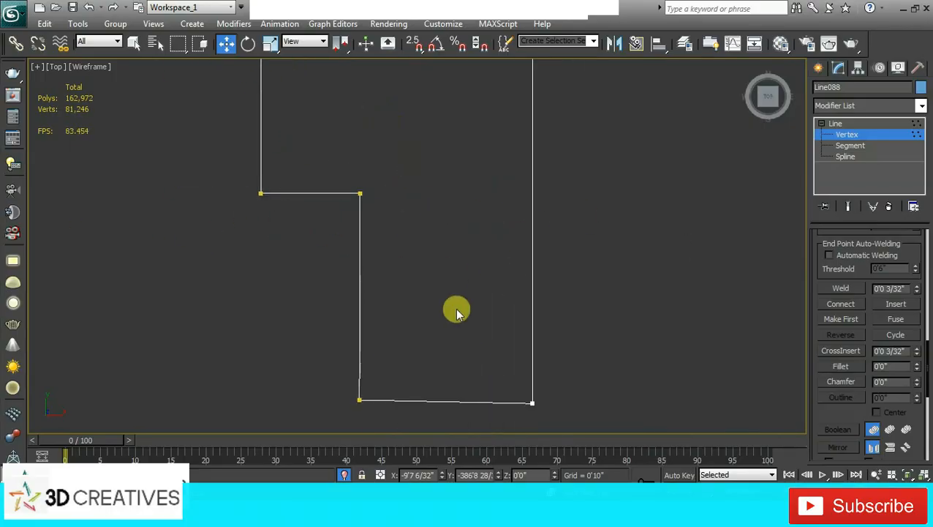
pyautogui.scroll(2, 430, 129)
pyautogui.moveTo(455, 308); pyautogui.dragTo(385, 224, button='middle')
pyautogui.click(317, 277)
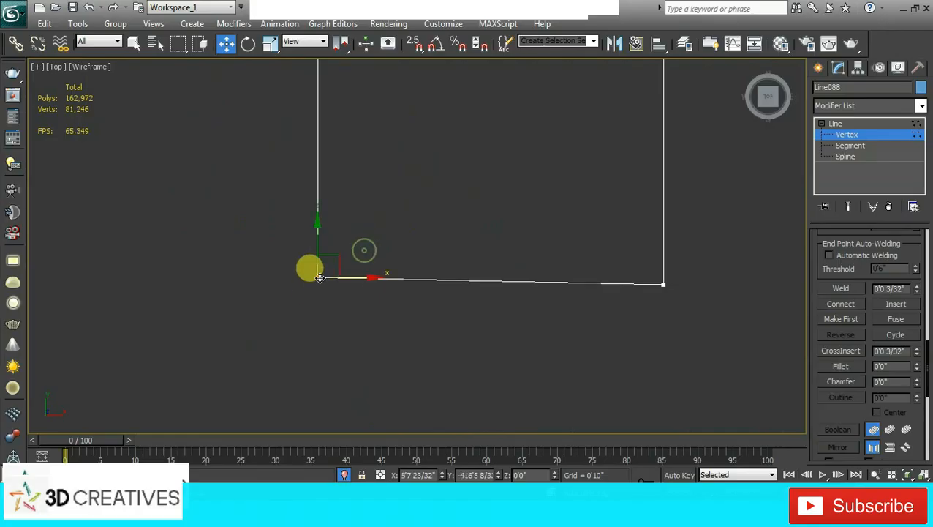
pyautogui.moveTo(318, 244); pyautogui.dragTo(316, 251)
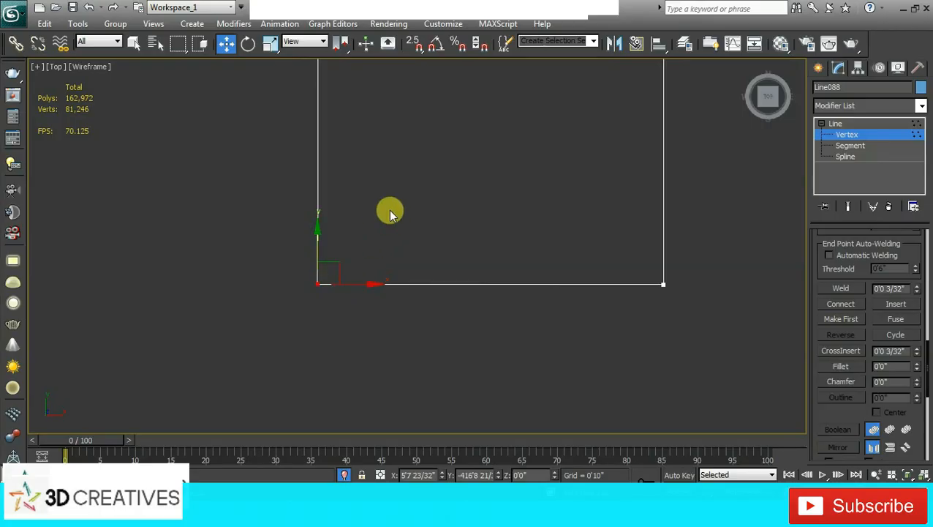
pyautogui.scroll(-2, 410, 252)
pyautogui.moveTo(423, 346); pyautogui.dragTo(425, 345)
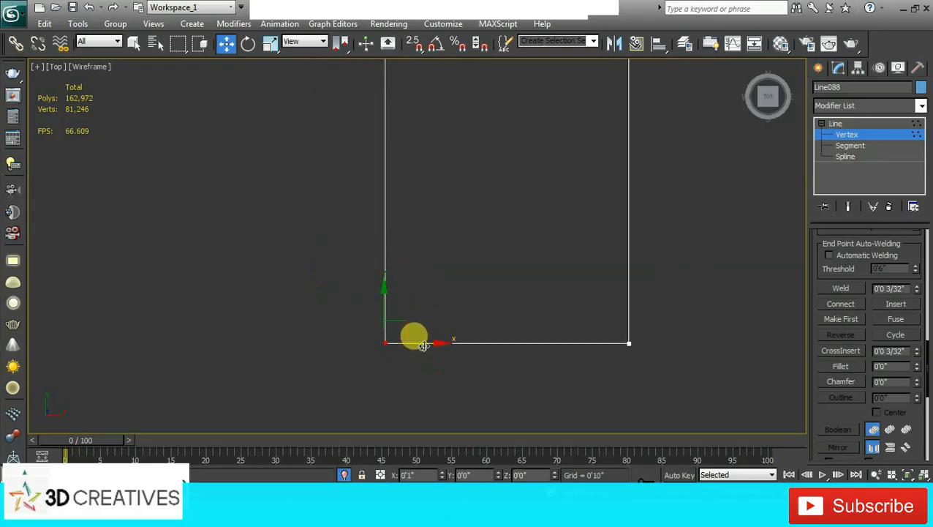
# Examine the outline's long side and stepped edges for segments that are still crooked
pyautogui.scroll(-3, 496, 252)
pyautogui.moveTo(497, 251); pyautogui.dragTo(495, 312, button='middle')
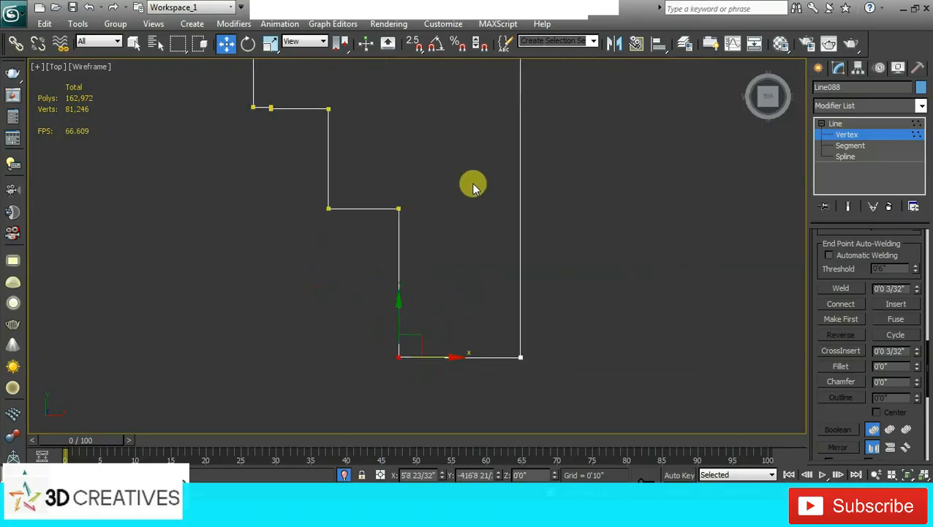
pyautogui.scroll(-2, 476, 187)
pyautogui.moveTo(488, 213); pyautogui.dragTo(512, 204, button='middle')
pyautogui.scroll(1, 551, 265)
pyautogui.scroll(1, 553, 202)
pyautogui.scroll(1, 512, 204)
pyautogui.scroll(3, 511, 145)
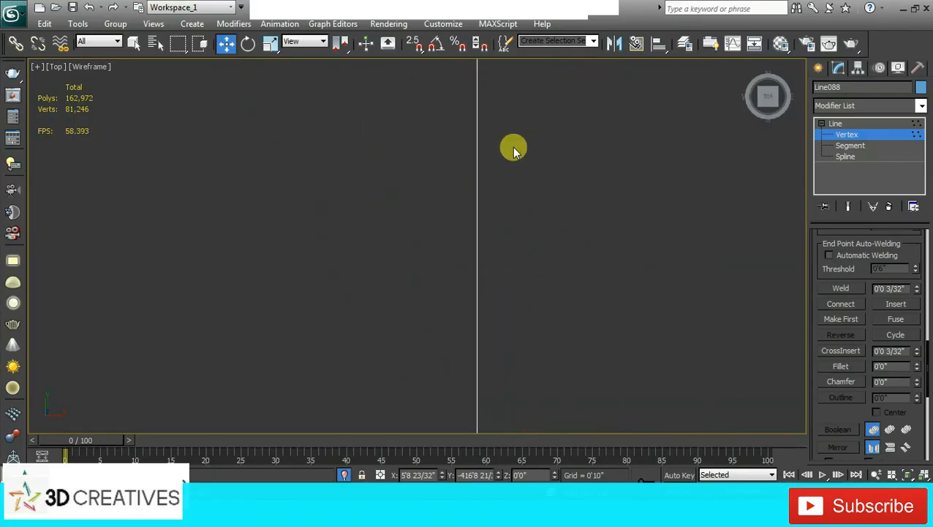
pyautogui.moveTo(510, 145); pyautogui.dragTo(499, 359, button='middle')
pyautogui.scroll(-1, 496, 355)
pyautogui.scroll(-2, 496, 354)
# Leave vertex editing and show the isolated outline at an angle in a maximized Perspective view
pyautogui.click(875, 122)
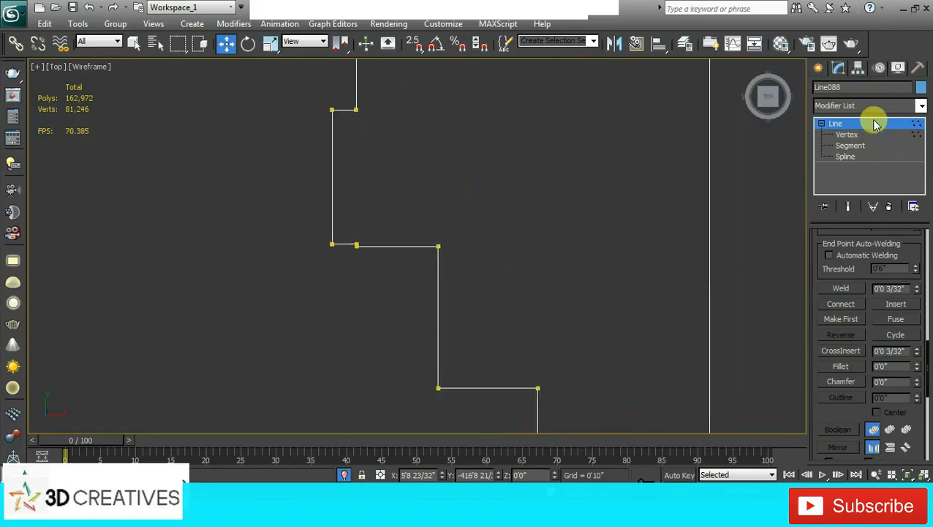
pyautogui.scroll(-3, 487, 192)
pyautogui.hotkey('alt', 'w')
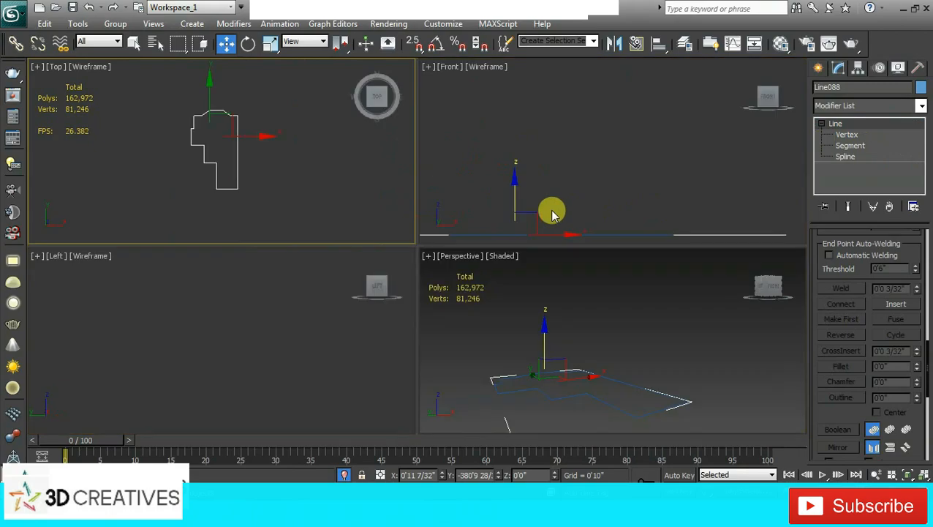
pyautogui.middleClick(621, 316)
pyautogui.hotkey('alt', 'w')
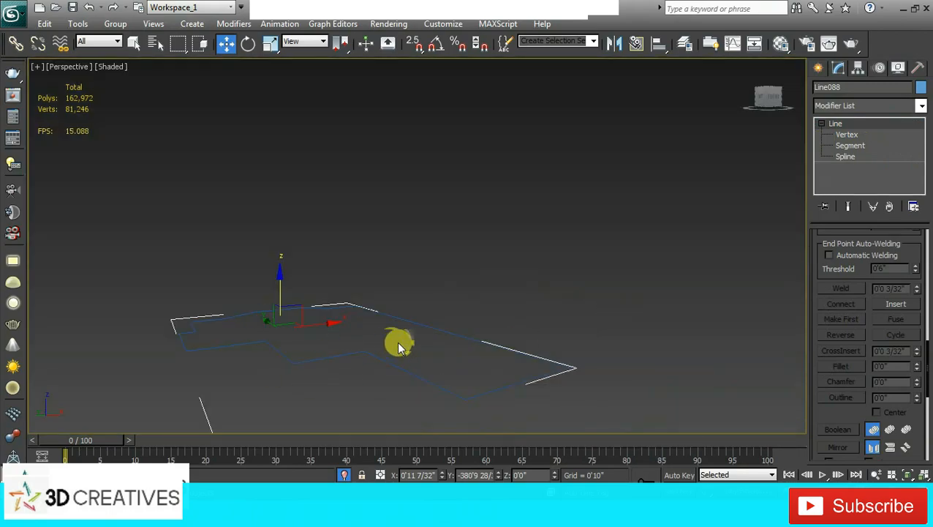
pyautogui.moveTo(395, 341); pyautogui.dragTo(457, 261, button='middle')
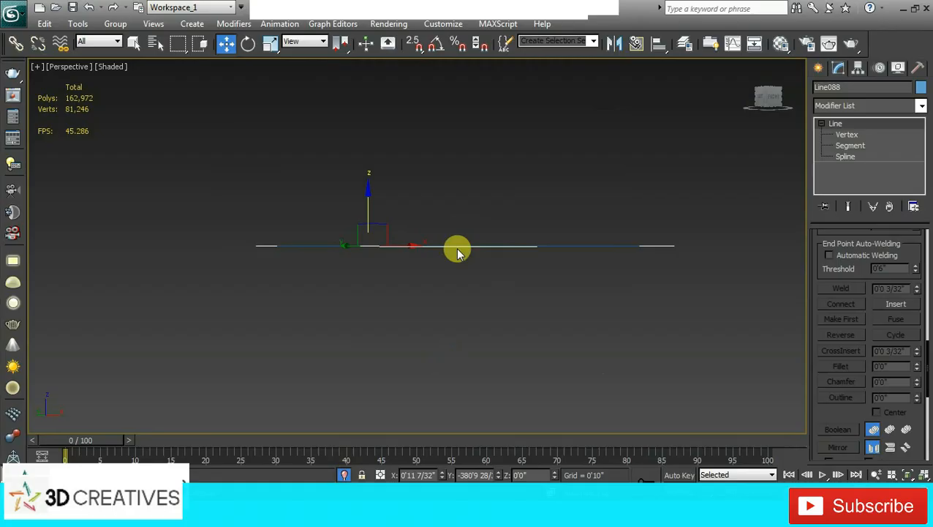
pyautogui.keyDown('alt'); pyautogui.moveTo(457, 253); pyautogui.dragTo(527, 199, button='middle'); pyautogui.keyUp('alt')
# Apply an Extrude modifier to the outline with an amount of -3.3 so it extends downward
pyautogui.click(921, 105)
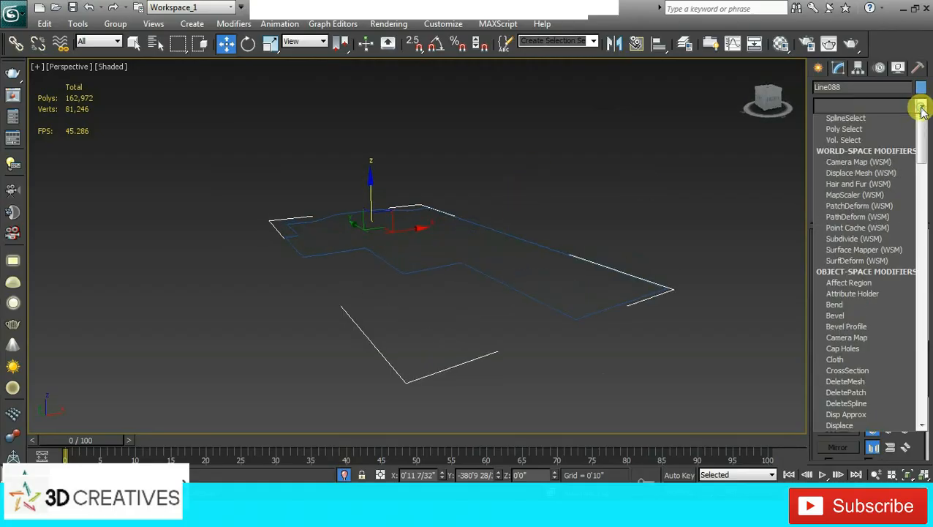
pyautogui.press('e')
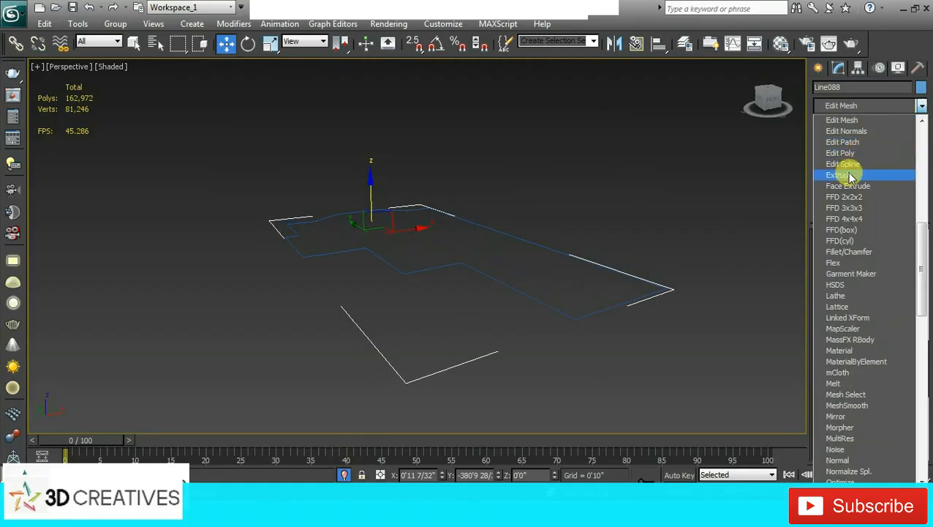
pyautogui.click(847, 174)
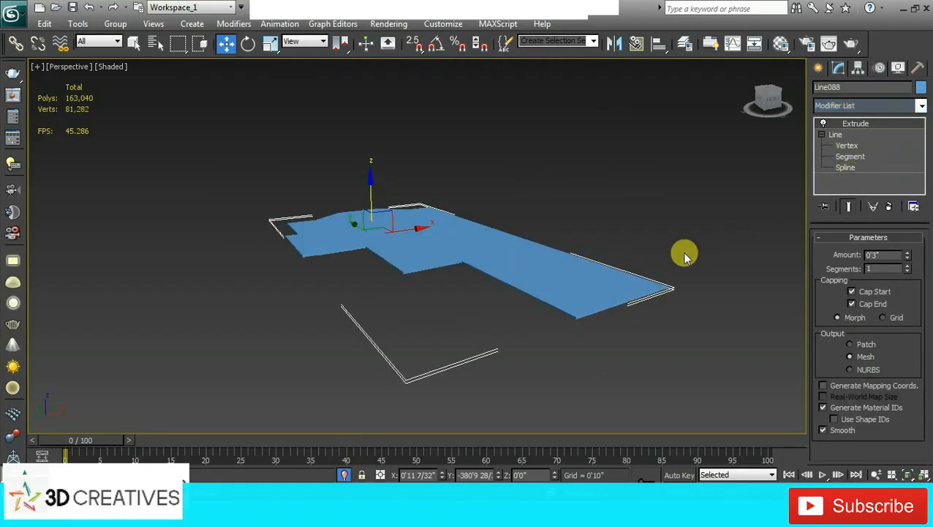
pyautogui.doubleClick(875, 254)
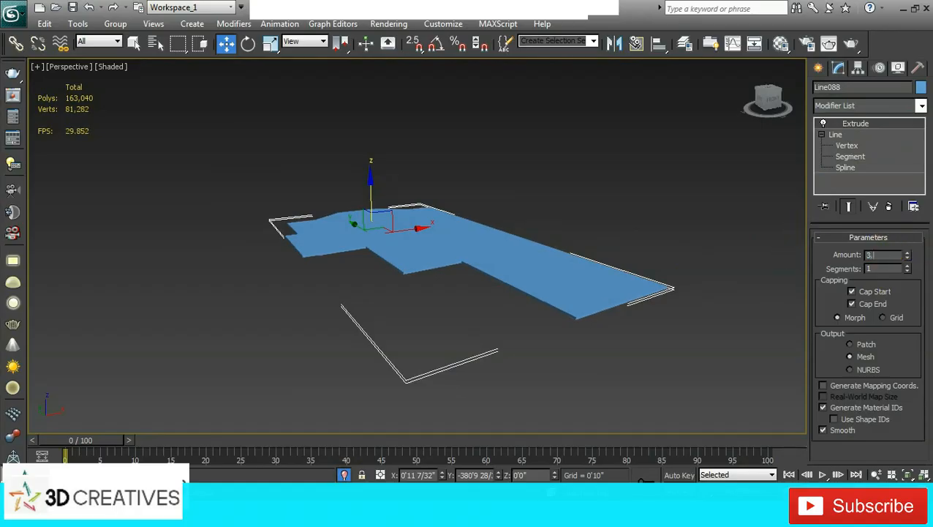
pyautogui.write('3.3')
pyautogui.press('Return')
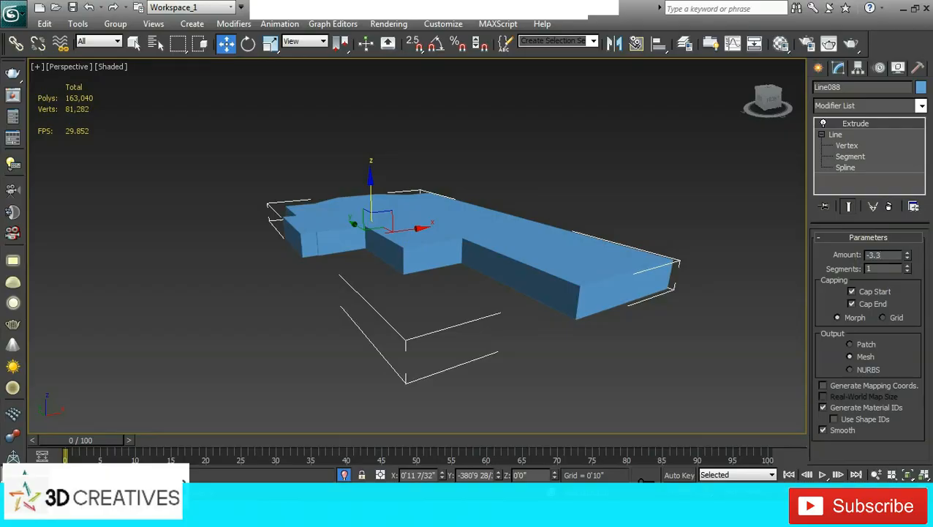
pyautogui.press('Return')
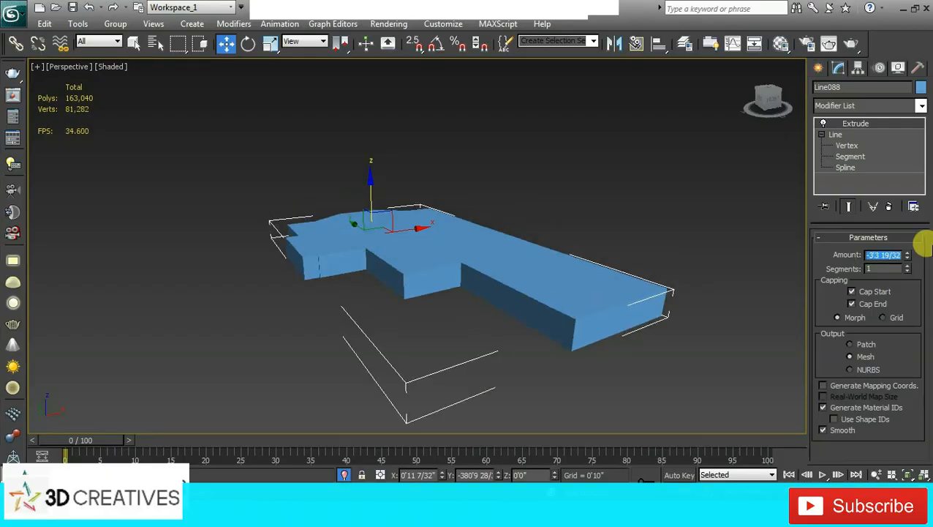
# Deselect the extruded base and end isolation to inspect it together with the whole building
pyautogui.click(572, 146)
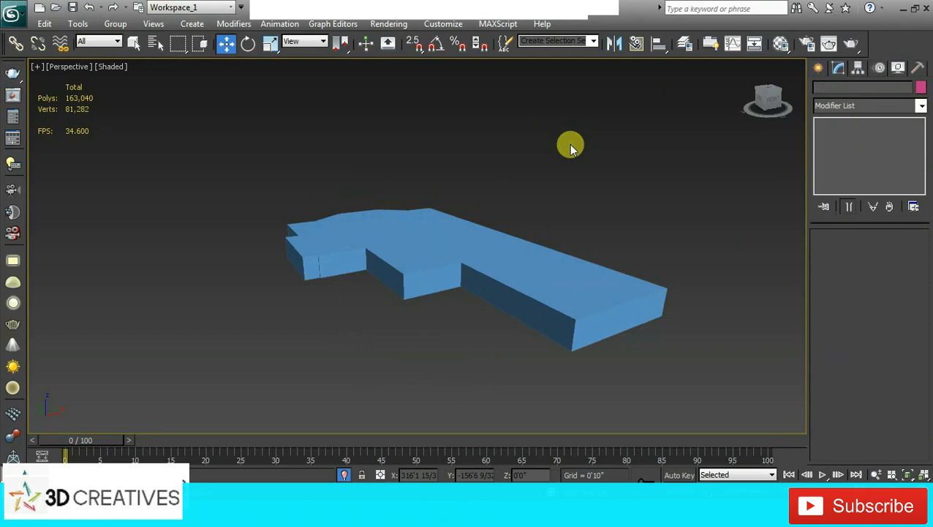
pyautogui.hotkey('alt', 'q')
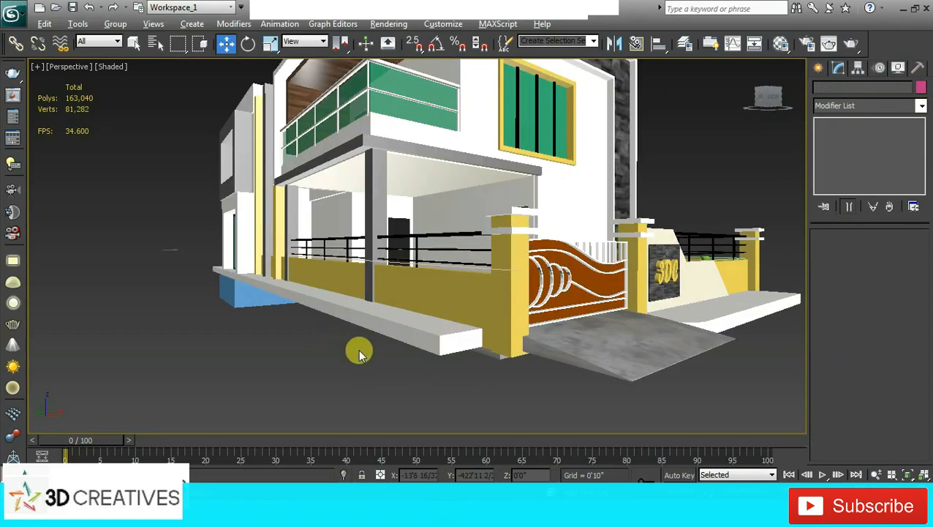
pyautogui.moveTo(359, 353)
pyautogui.keyDown('alt'); pyautogui.mouseDown(button='middle')
pyautogui.moveTo(377, 329)
pyautogui.moveTo(354, 348)
pyautogui.moveTo(376, 333)
pyautogui.moveTo(370, 342)
pyautogui.mouseUp(button='middle'); pyautogui.keyUp('alt')
pyautogui.hotkey('shift', 'z')
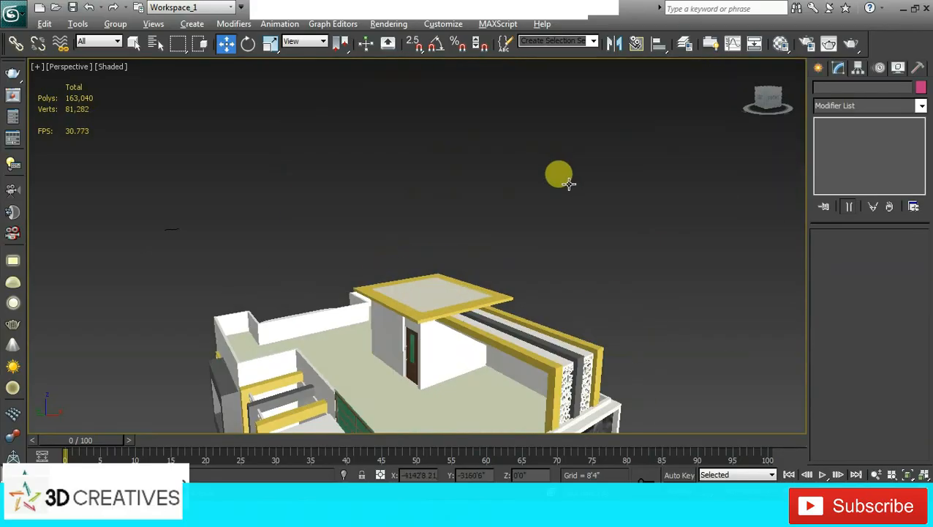
pyautogui.hotkey('shift', 'z')
pyautogui.hotkey('shift', 'z')
pyautogui.hotkey('shift', 'z')
pyautogui.hotkey('shift', 'z')
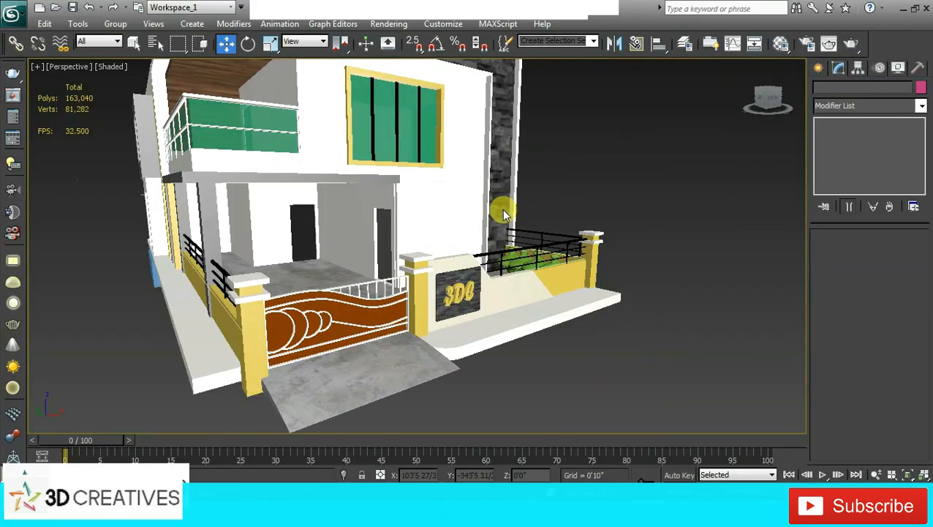
# Delete the long ledge beside the side boundary wall and the two columns supporting the balcony slab
pyautogui.moveTo(503, 209)
pyautogui.keyDown('alt'); pyautogui.mouseDown(button='middle')
pyautogui.moveTo(522, 209)
pyautogui.moveTo(504, 211)
pyautogui.mouseUp(button='middle'); pyautogui.keyUp('alt')
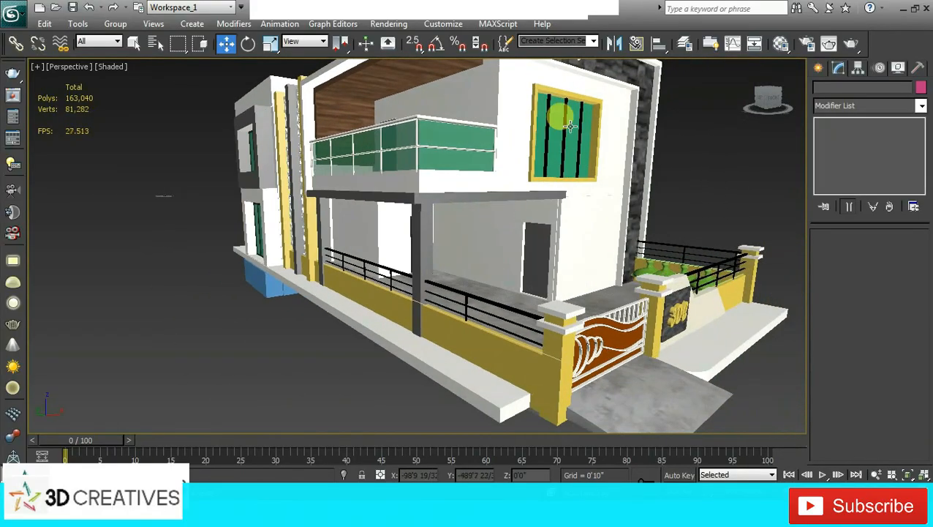
pyautogui.click(401, 348)
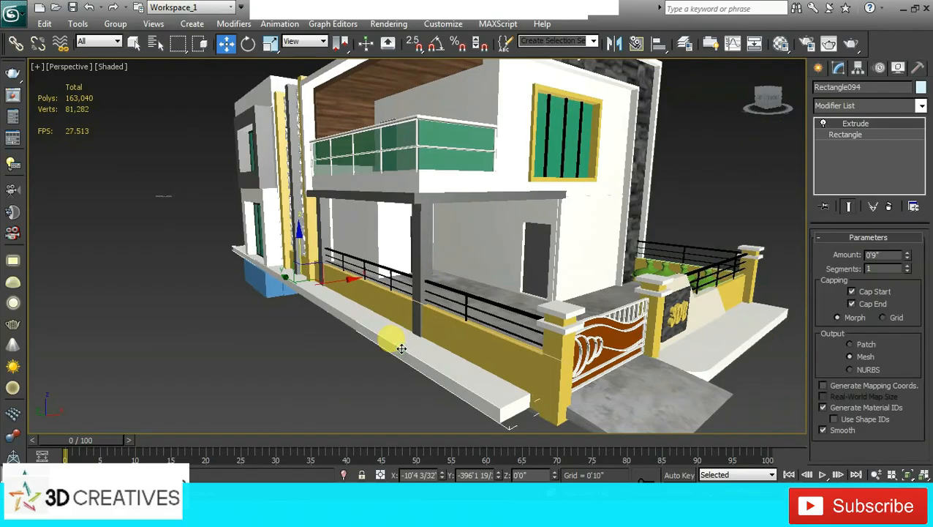
pyautogui.press('Delete')
pyautogui.click(441, 327)
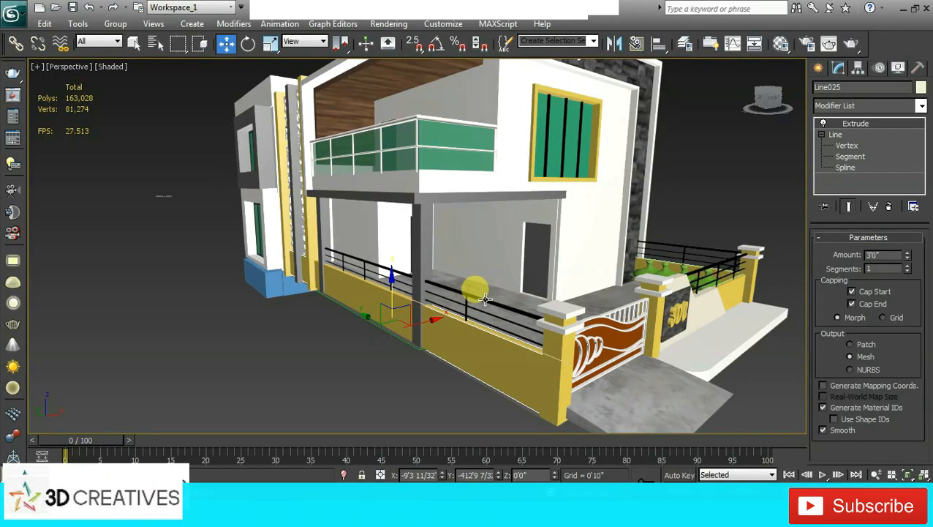
pyautogui.click(422, 252)
pyautogui.press('Delete')
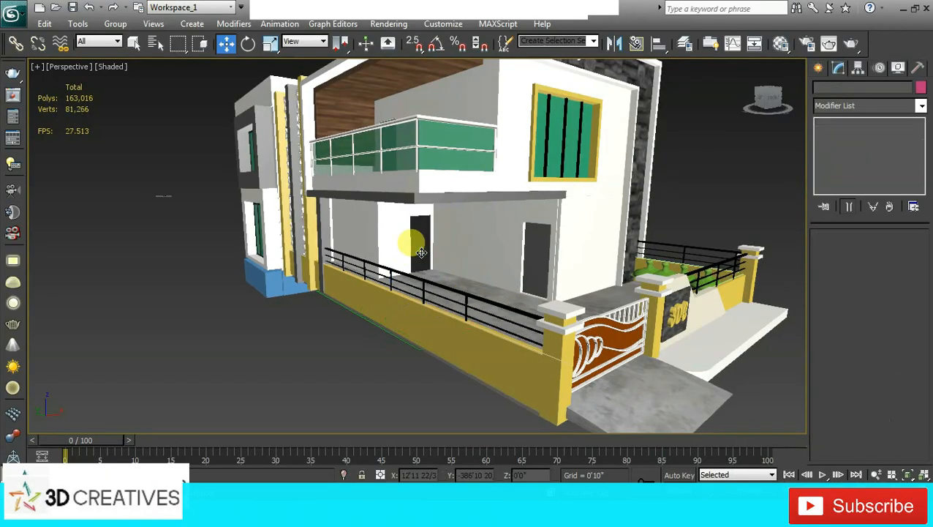
pyautogui.click(320, 225)
pyautogui.press('Delete')
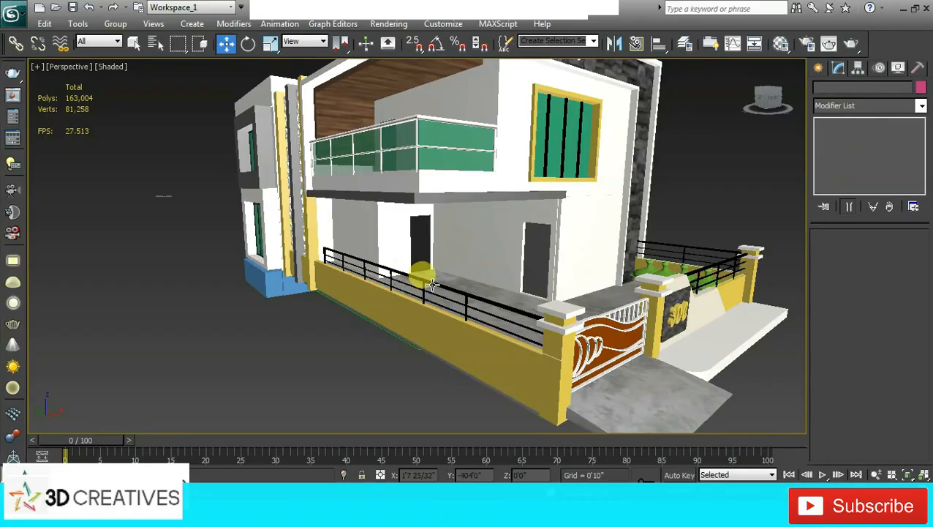
# Delete the black railing and the yellow boundary wall along the open side of the porch
pyautogui.click(433, 284)
pyautogui.press('Delete')
pyautogui.click(457, 327)
pyautogui.press('Delete')
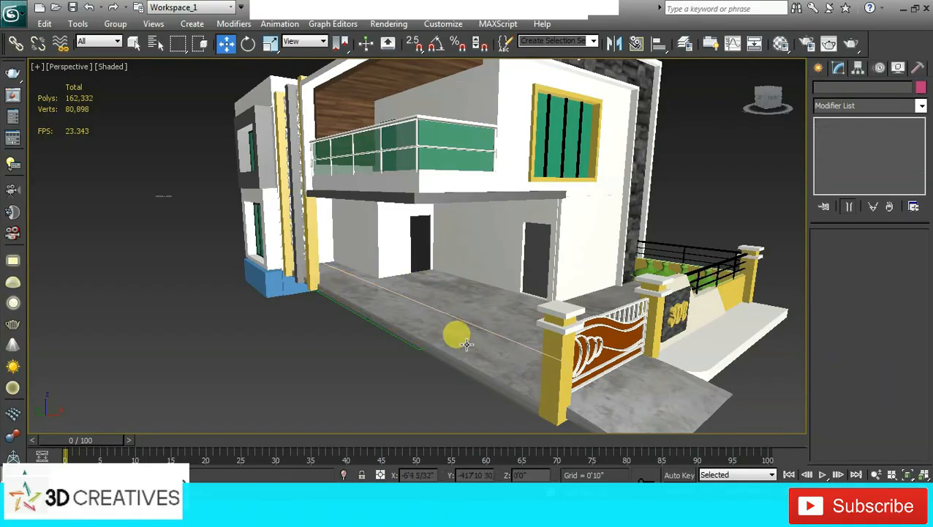
# Delete the foliage plants in the garden bed beside the stone-clad wall
pyautogui.keyDown('alt'); pyautogui.moveTo(568, 365); pyautogui.dragTo(528, 356, button='middle'); pyautogui.keyUp('alt')
pyautogui.click(522, 368)
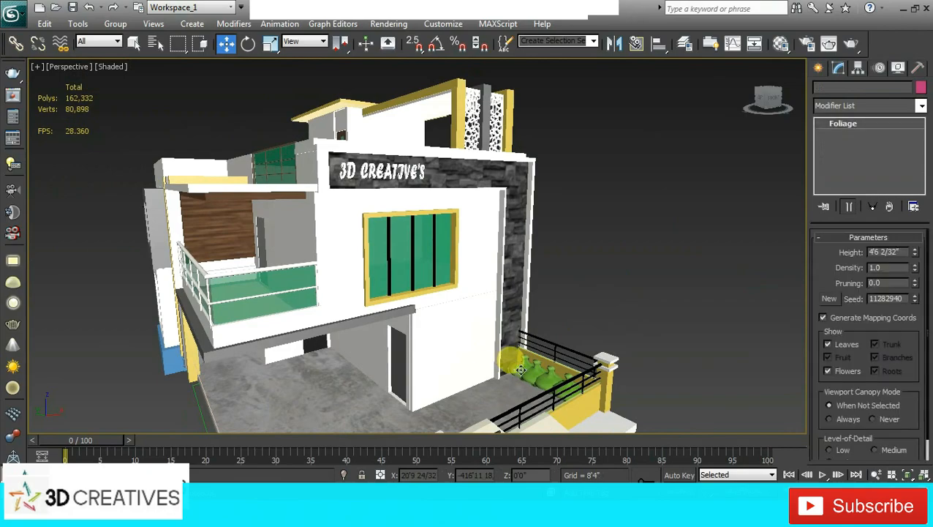
pyautogui.press('Delete')
pyautogui.click(538, 373)
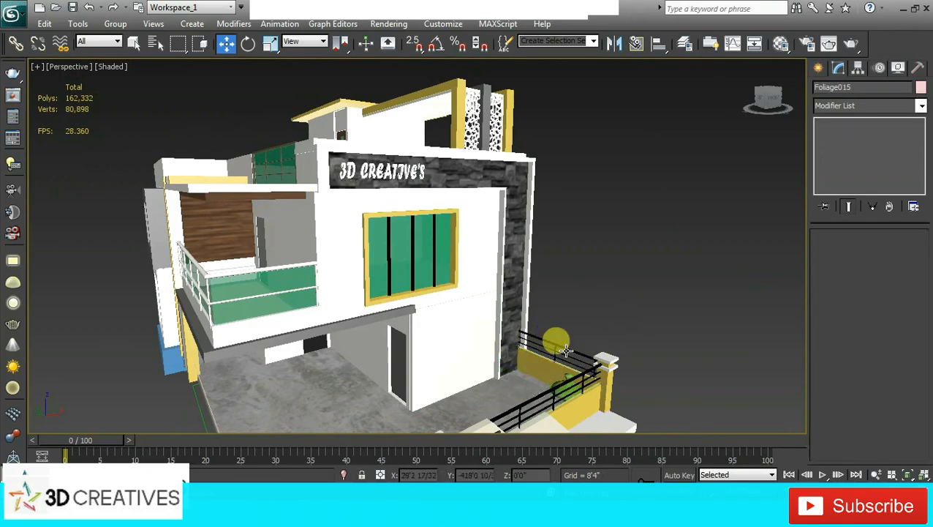
pyautogui.press('Delete')
pyautogui.keyDown('alt'); pyautogui.moveTo(539, 373); pyautogui.dragTo(560, 308, button='middle'); pyautogui.keyUp('alt')
pyautogui.click(641, 389)
pyautogui.press('Delete')
# Select the front yard objects in the Top view, including gate, walls, ramp, paving and plants, and move them down about 3'5"
pyautogui.press('t')
pyautogui.scroll(-2, 560, 327)
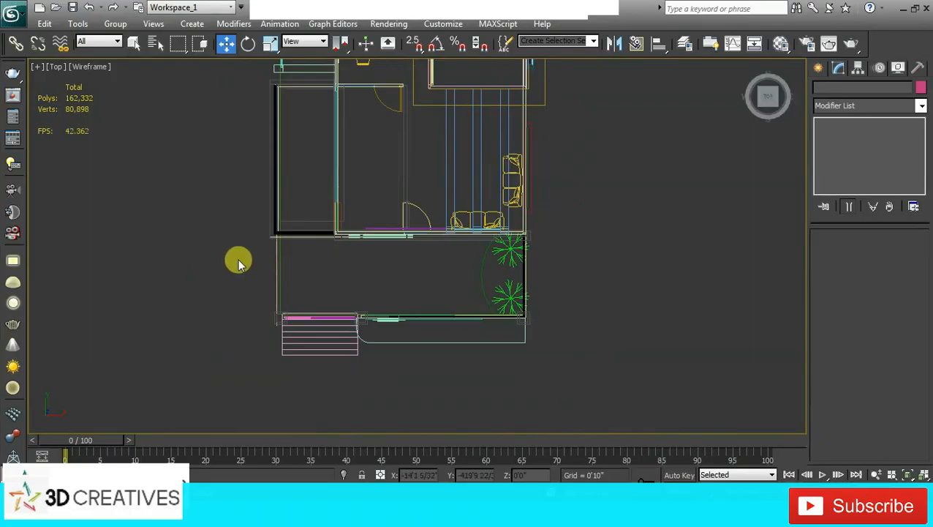
pyautogui.moveTo(238, 258); pyautogui.dragTo(612, 356)
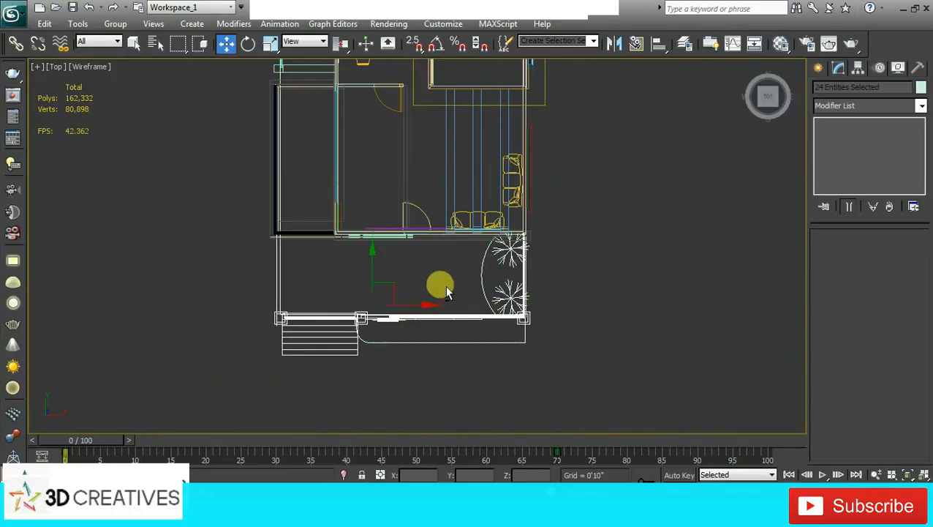
pyautogui.hotkey('alt', 'w')
pyautogui.keyDown('alt'); pyautogui.moveTo(708, 353); pyautogui.dragTo(706, 343, button='middle'); pyautogui.keyUp('alt')
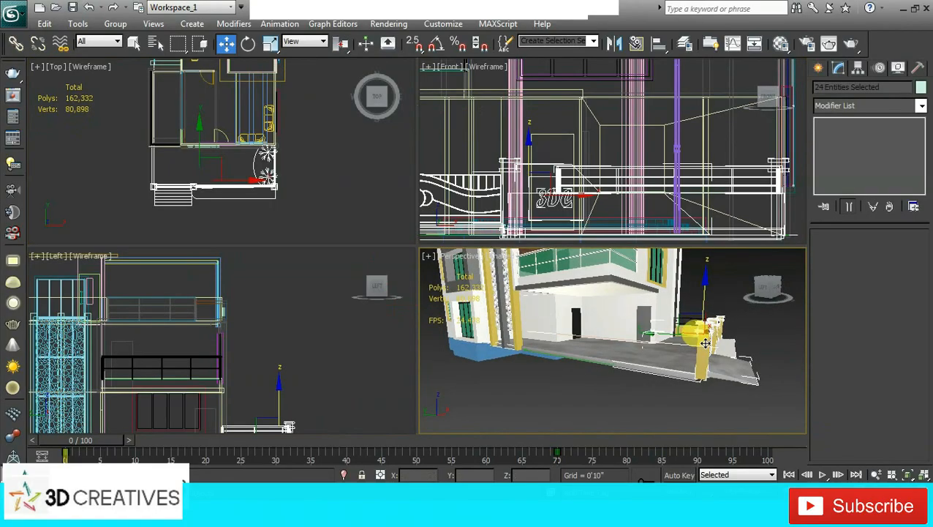
pyautogui.moveTo(705, 291); pyautogui.dragTo(700, 313)
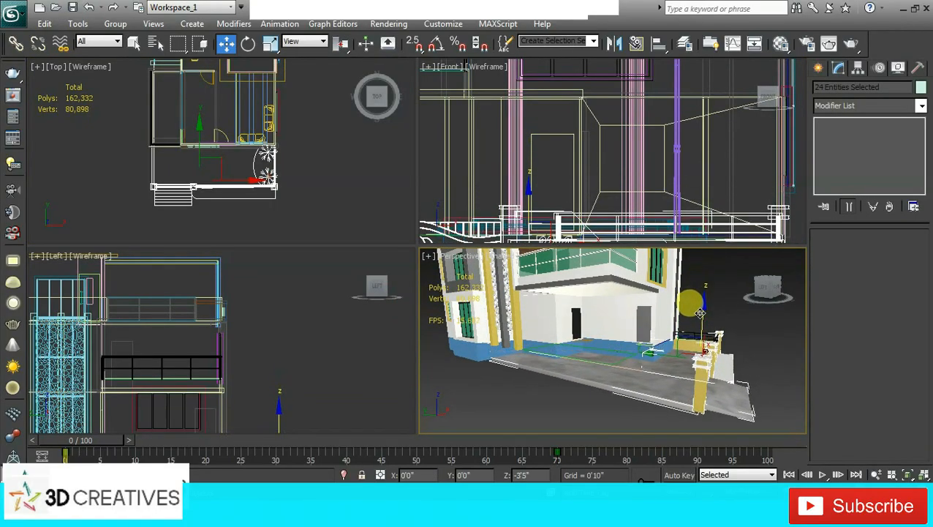
# Lower the selected front yard objects slightly further in the Left view so the paving meets the bottom of the base
pyautogui.scroll(3, 292, 281)
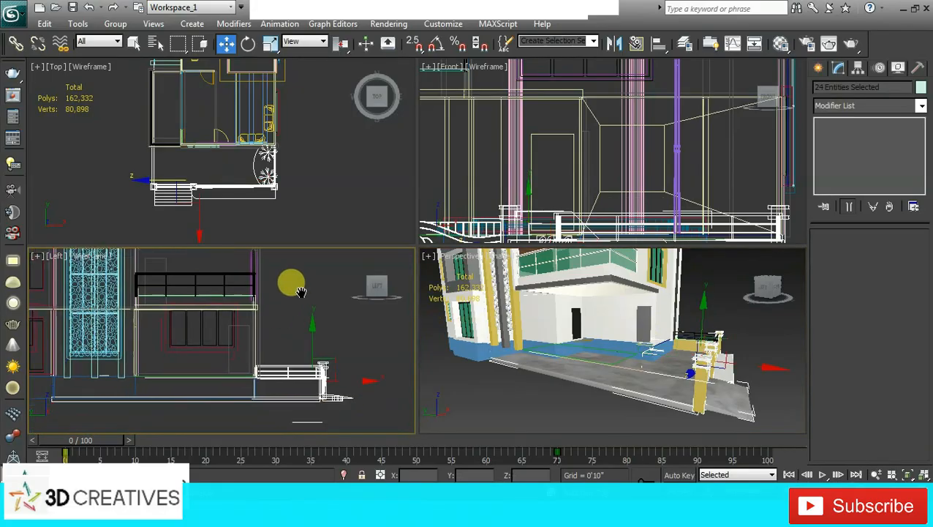
pyautogui.hotkey('alt', 'w')
pyautogui.scroll(2, 411, 307)
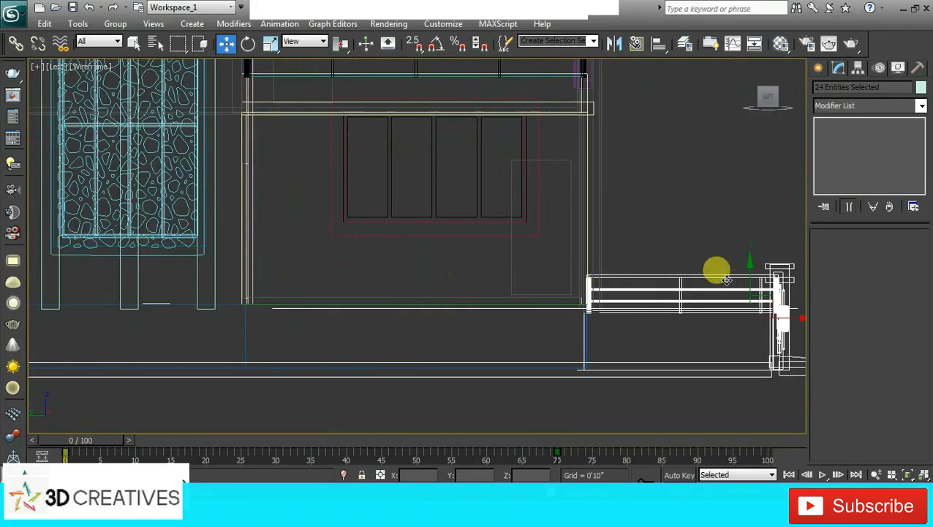
pyautogui.moveTo(752, 278)
pyautogui.mouseDown()
pyautogui.moveTo(754, 293)
pyautogui.moveTo(756, 284)
pyautogui.mouseUp()
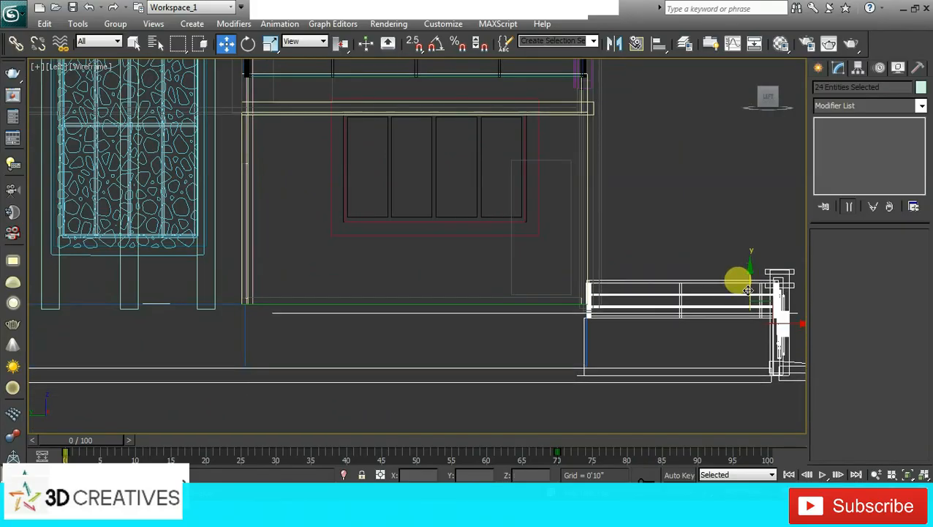
pyautogui.moveTo(747, 291); pyautogui.dragTo(611, 305, button='middle')
pyautogui.hotkey('alt', 'w')
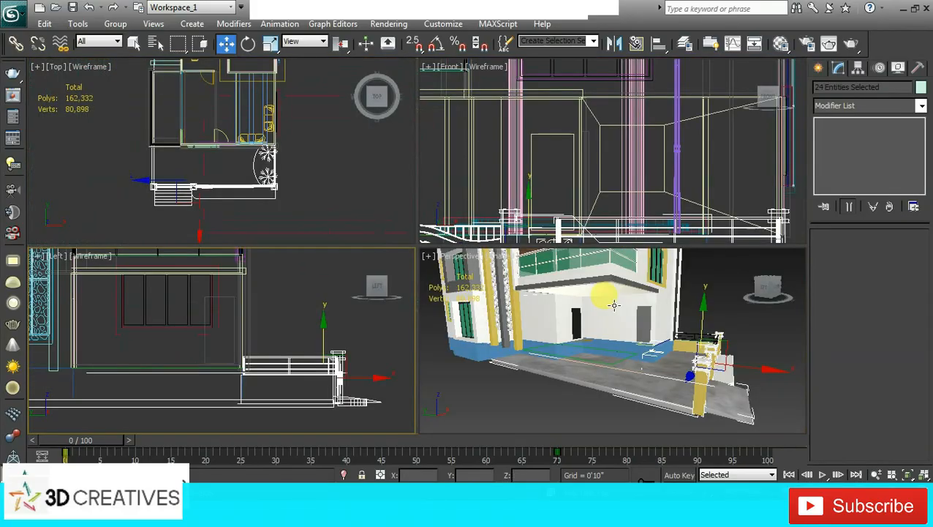
# Change the extruded base's object color from blue to white in the Perspective view and deselect it
pyautogui.click(709, 323)
pyautogui.hotkey('alt', 'w')
pyautogui.moveTo(478, 347); pyautogui.dragTo(454, 287, button='middle')
pyautogui.click(455, 291)
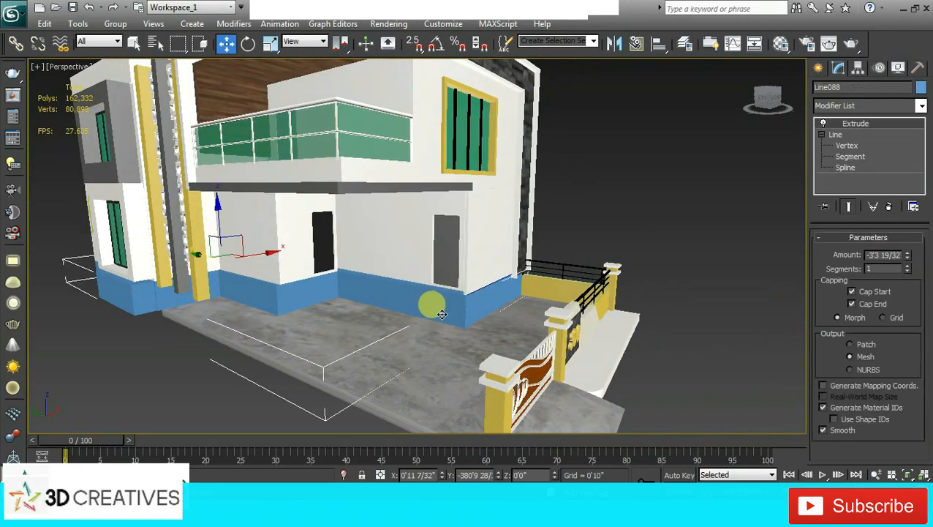
pyautogui.click(921, 88)
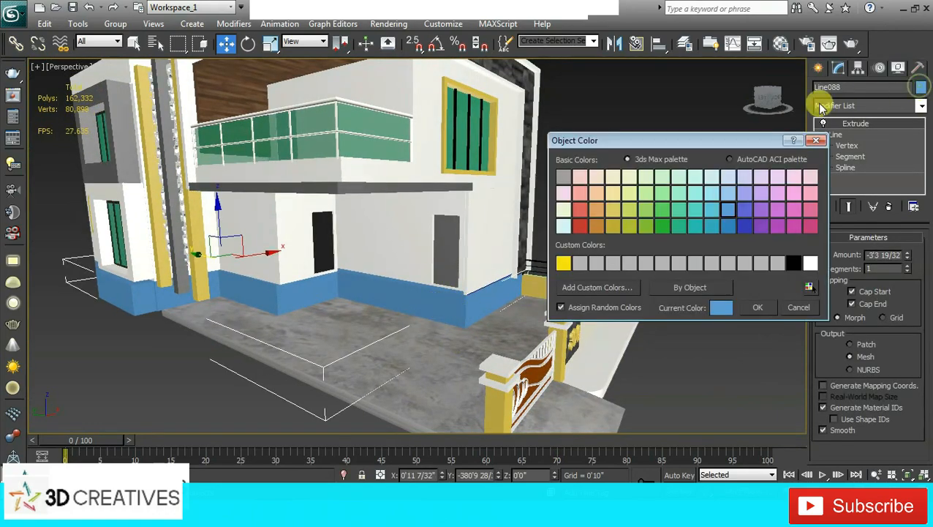
pyautogui.click(757, 308)
pyautogui.click(620, 242)
pyautogui.scroll(2, 512, 235)
pyautogui.moveTo(445, 233); pyautogui.dragTo(452, 254, button='middle')
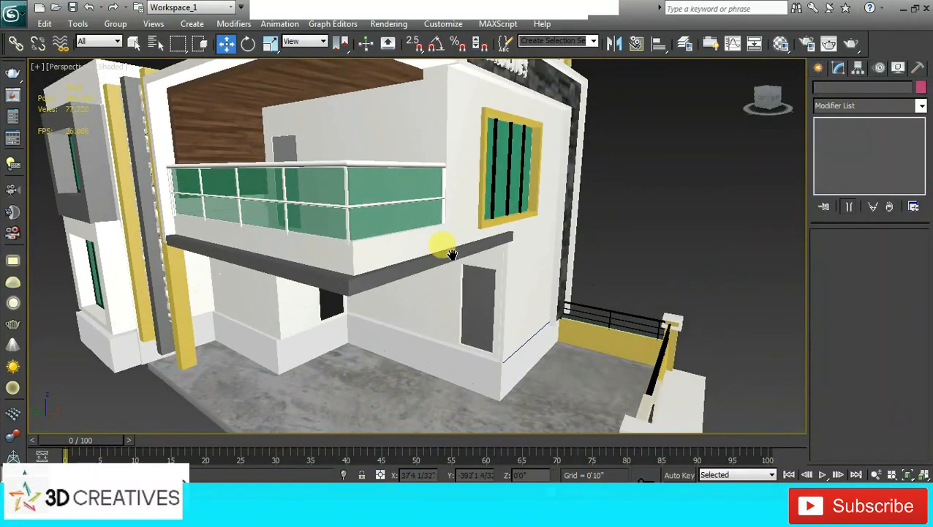
pyautogui.keyDown('alt'); pyautogui.moveTo(228, 318); pyautogui.dragTo(246, 297, button='middle'); pyautogui.keyUp('alt')
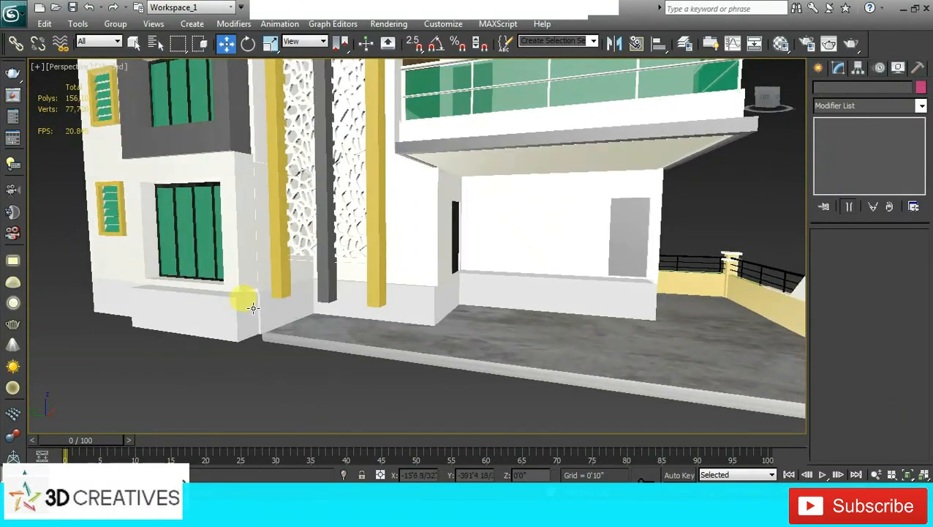
pyautogui.click(375, 254)
pyautogui.keyDown('ctrl'); pyautogui.click(327, 259); pyautogui.keyUp('ctrl')
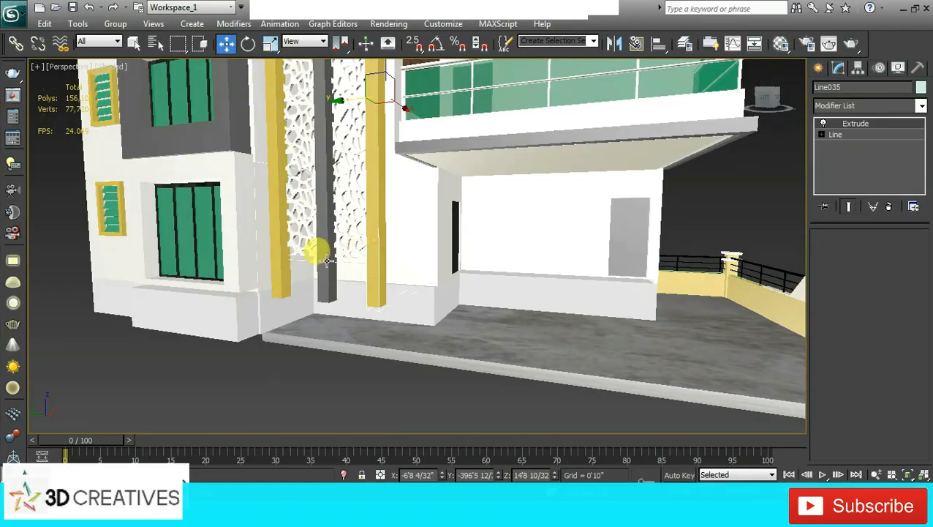
pyautogui.keyDown('ctrl'); pyautogui.click(283, 265); pyautogui.keyUp('ctrl')
pyautogui.keyDown('ctrl'); pyautogui.click(279, 258); pyautogui.keyUp('ctrl')
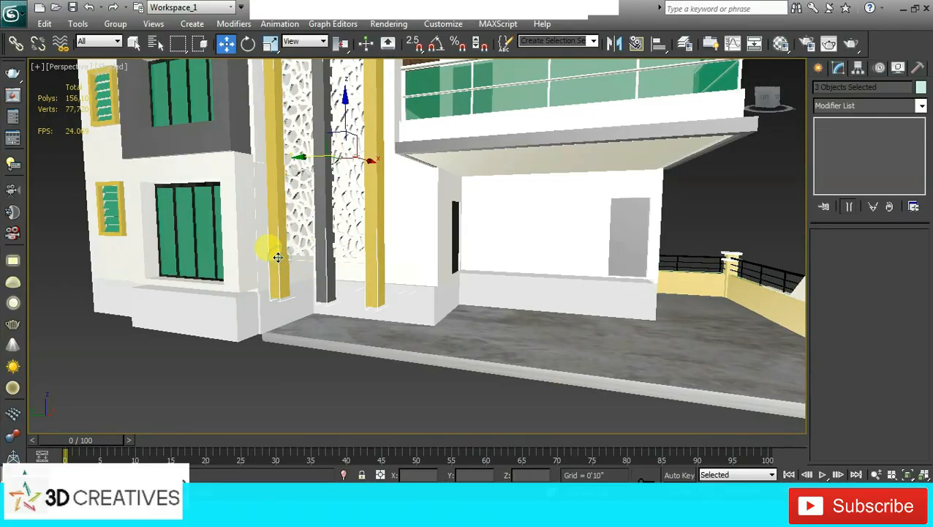
pyautogui.moveTo(277, 257); pyautogui.dragTo(279, 254)
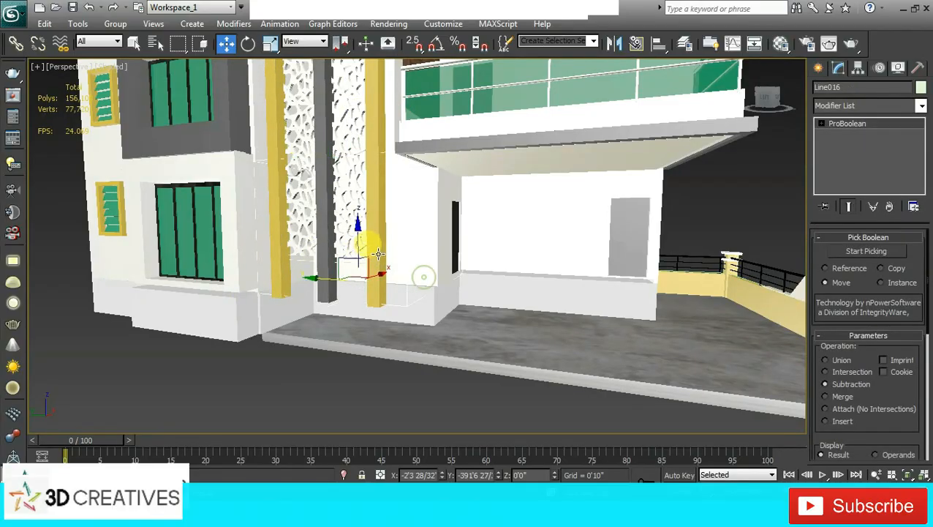
# Extend the yellow facade column nearest the balcony by moving its bottom vertices down to the underside of the paving in the Left view
pyautogui.click(376, 249)
pyautogui.hotkey('alt', 'w')
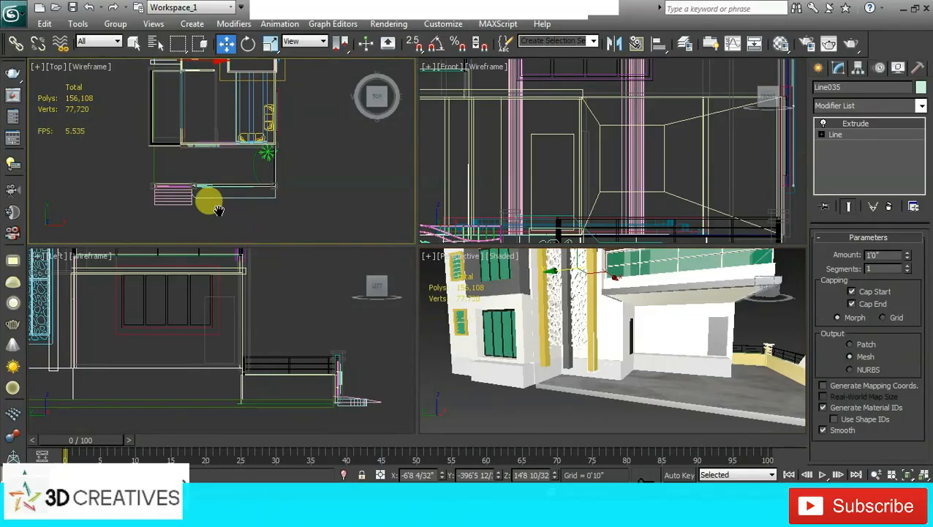
pyautogui.hotkey('alt', 'w')
pyautogui.hotkey('alt', 'w')
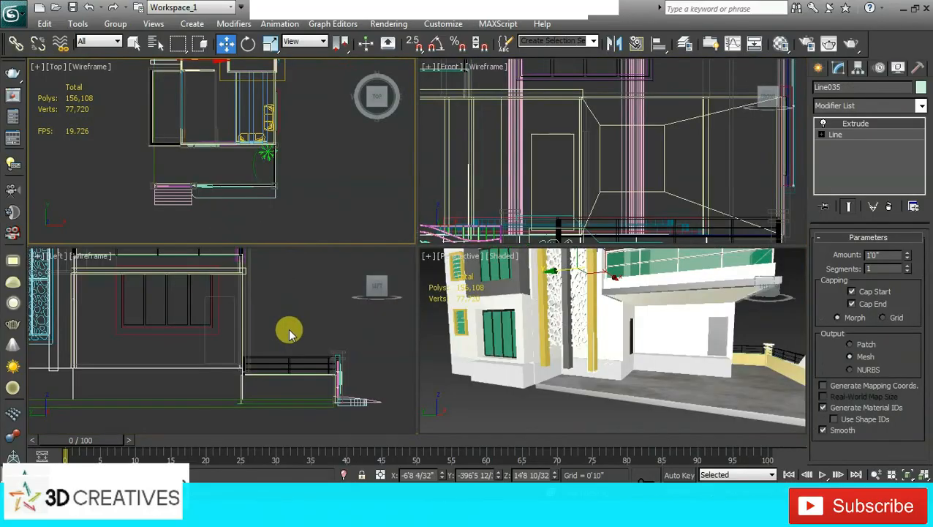
pyautogui.hotkey('alt', 'w')
pyautogui.moveTo(253, 272); pyautogui.dragTo(535, 256, button='middle')
pyautogui.scroll(-2, 333, 256)
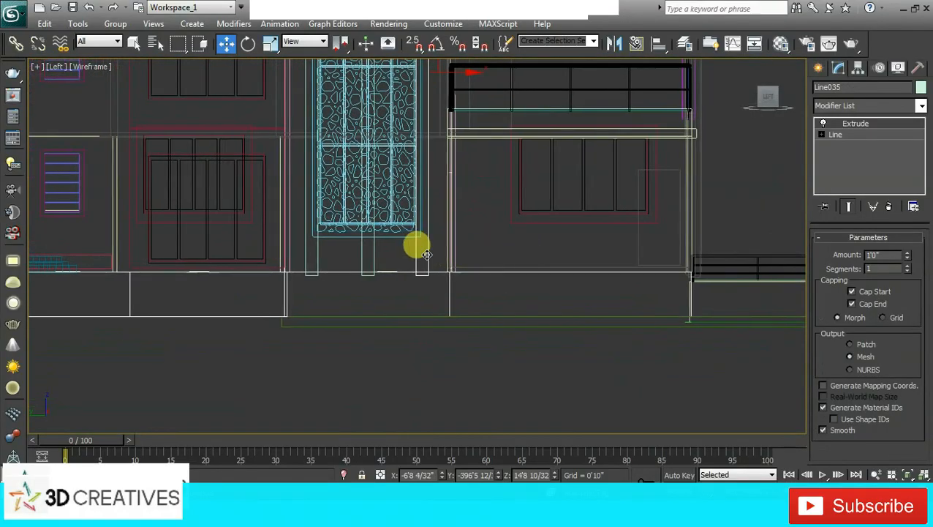
pyautogui.click(424, 254)
pyautogui.click(822, 135)
pyautogui.click(846, 145)
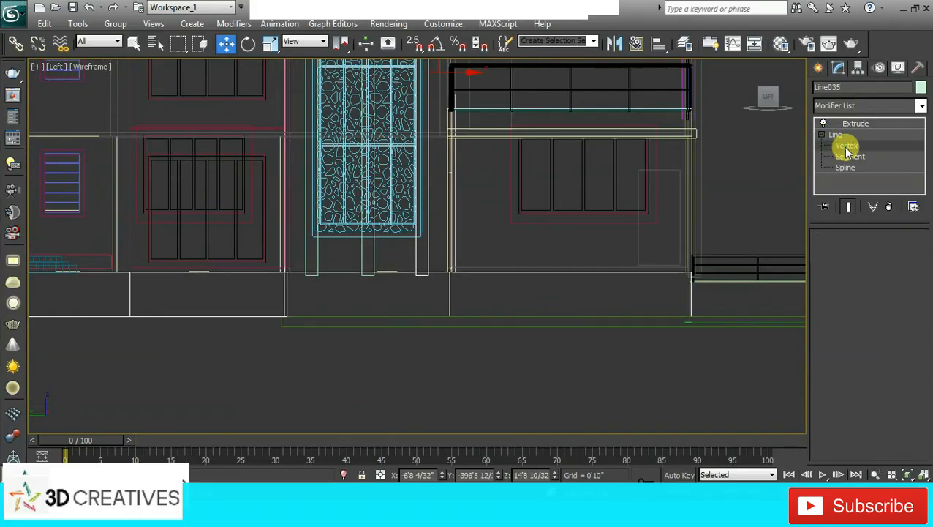
pyautogui.click(424, 241)
pyautogui.moveTo(432, 250); pyautogui.dragTo(407, 283)
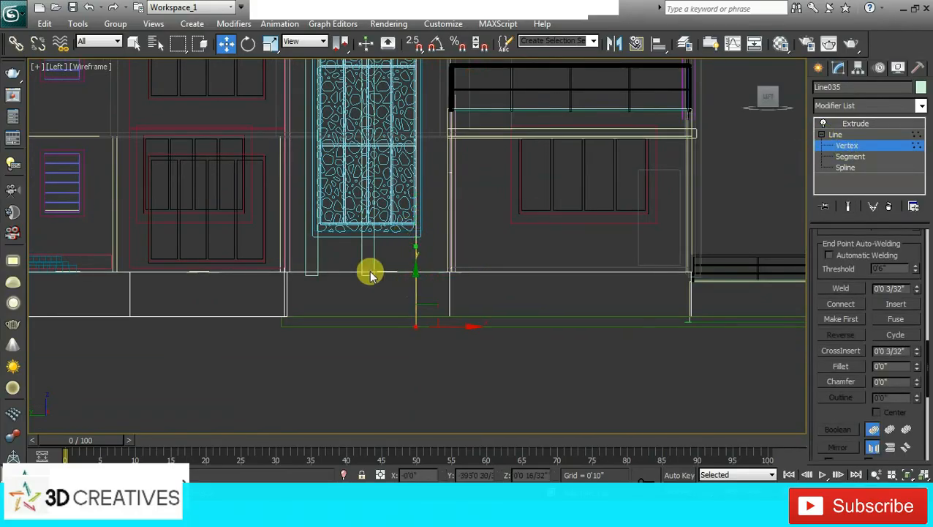
pyautogui.click(880, 124)
# Extend the grey middle facade column by moving its bottom vertices down level with the lengthened yellow column
pyautogui.click(364, 239)
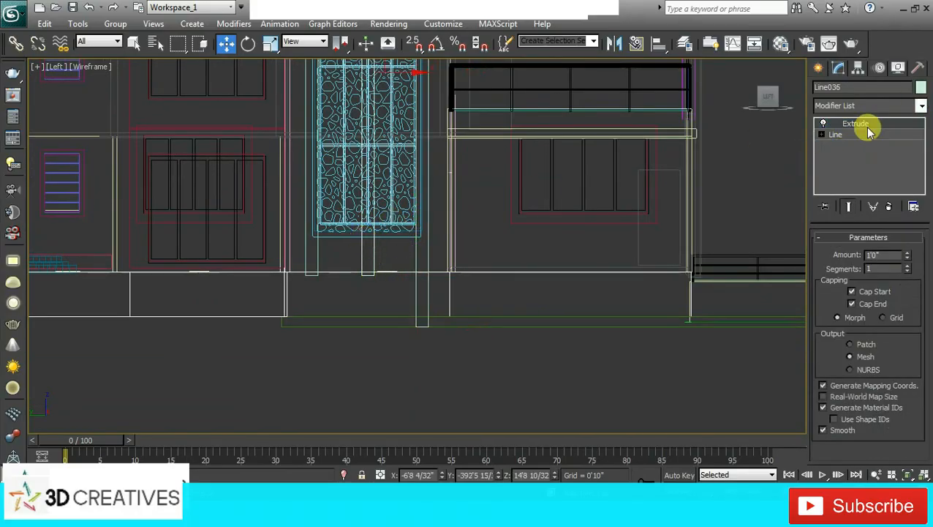
pyautogui.click(822, 135)
pyautogui.click(830, 135)
pyautogui.click(846, 145)
pyautogui.click(356, 267)
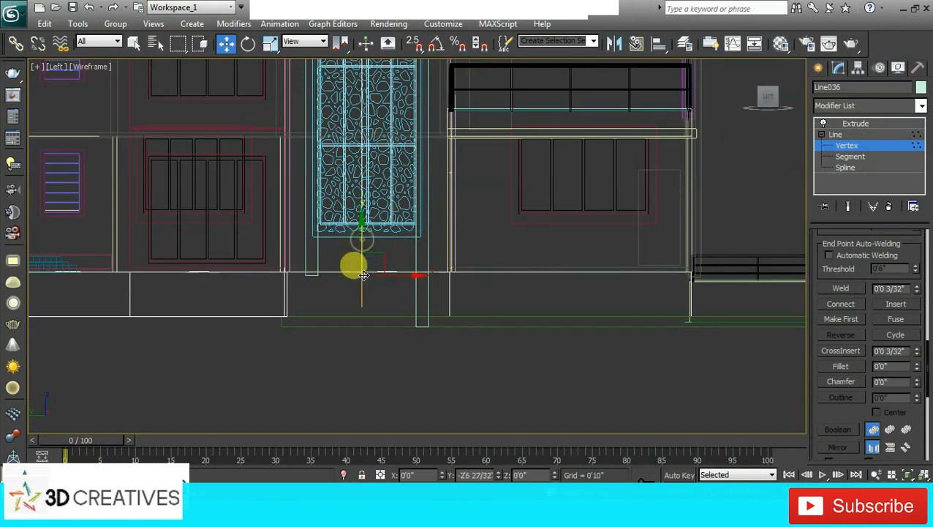
pyautogui.click(905, 126)
# Move the bottom vertices of the yellow facade column farthest from the balcony down about 3'11" and leave vertex editing
pyautogui.click(322, 240)
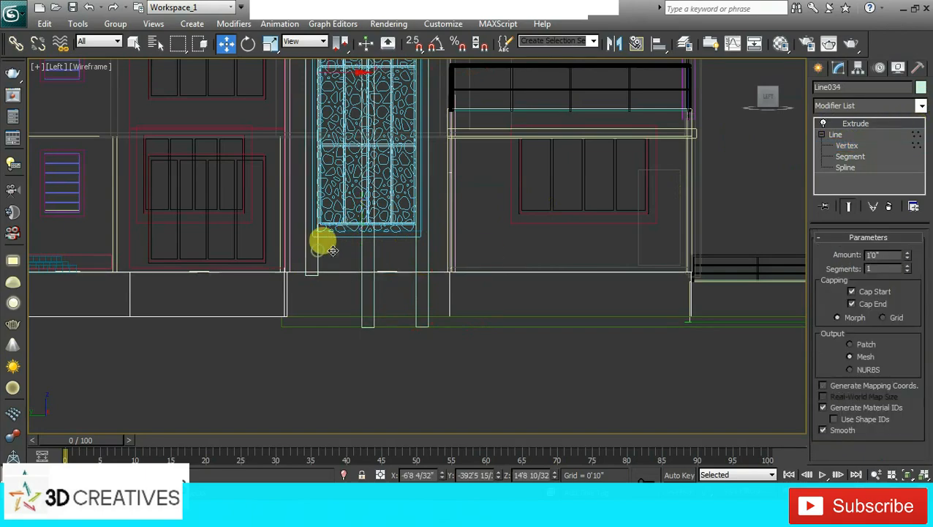
pyautogui.click(847, 145)
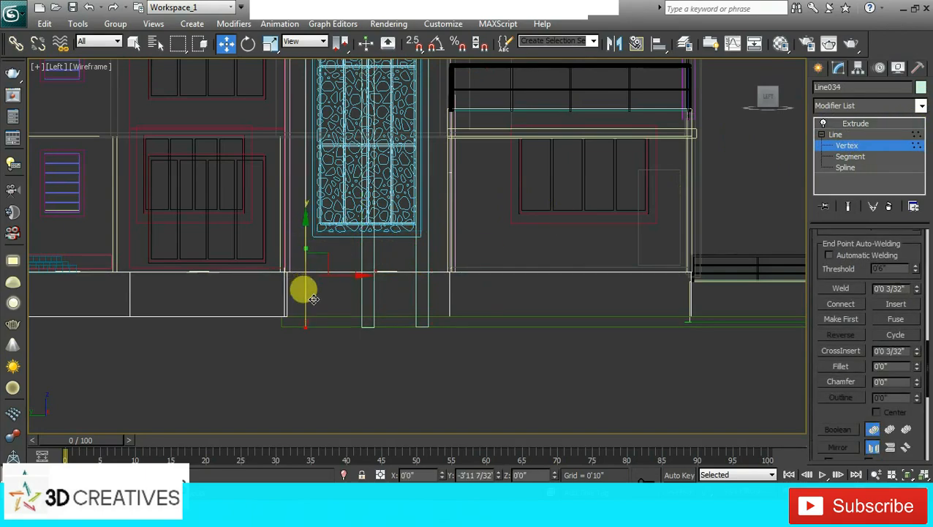
pyautogui.click(890, 124)
# Examine the three lengthened facade columns and the base from several distances in a maximized Perspective view
pyautogui.hotkey('alt', 'w')
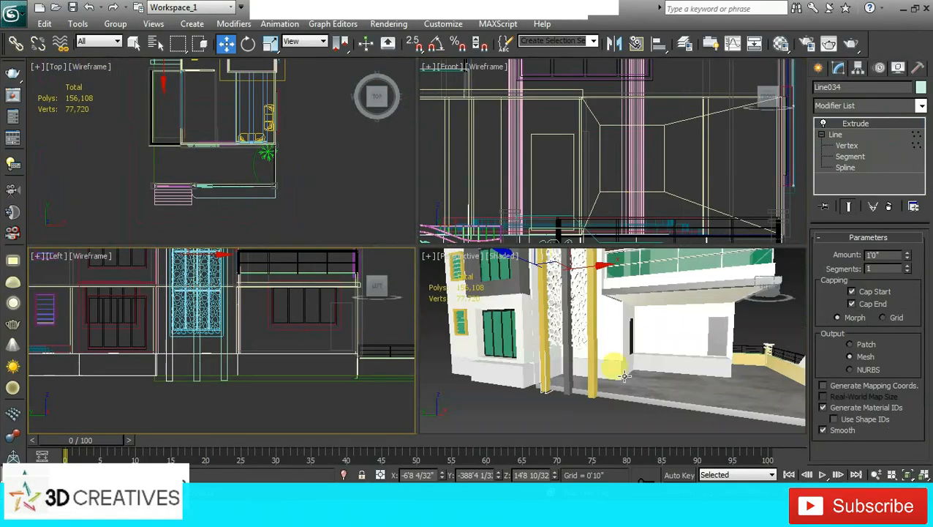
pyautogui.middleClick(580, 376)
pyautogui.hotkey('alt', 'w')
pyautogui.keyDown('alt'); pyautogui.moveTo(599, 274); pyautogui.dragTo(580, 300, button='middle'); pyautogui.keyUp('alt')
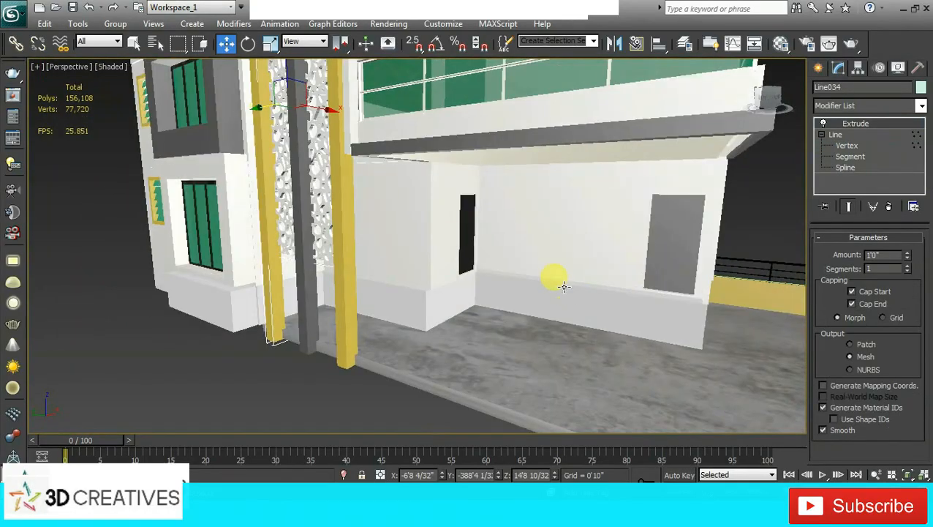
pyautogui.moveTo(505, 260); pyautogui.dragTo(520, 275, button='middle')
pyautogui.scroll(-4, 520, 276)
pyautogui.scroll(4, 520, 275)
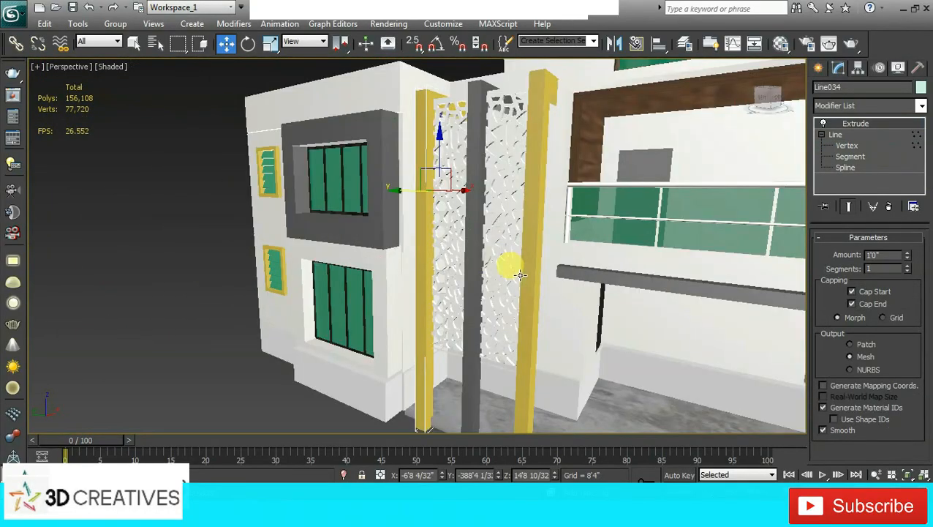
pyautogui.click(499, 246)
pyautogui.moveTo(455, 202); pyautogui.dragTo(455, 215)
pyautogui.hotkey('ctrl', 'z')
# Delete the railing above the balcony and the wooden frame that encloses the balcony
pyautogui.click(456, 212)
pyautogui.moveTo(459, 212); pyautogui.dragTo(461, 169, button='middle')
pyautogui.click(475, 161)
pyautogui.moveTo(478, 156); pyautogui.dragTo(478, 178)
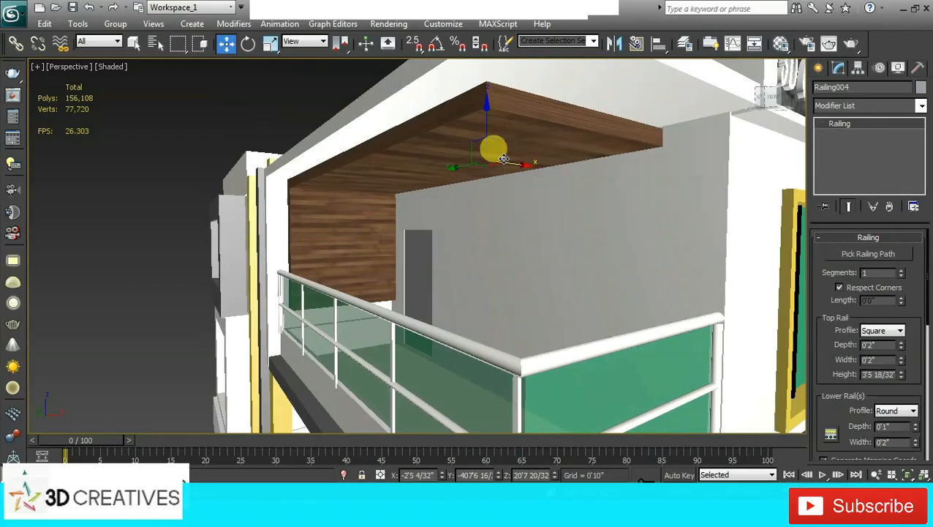
pyautogui.press('Delete')
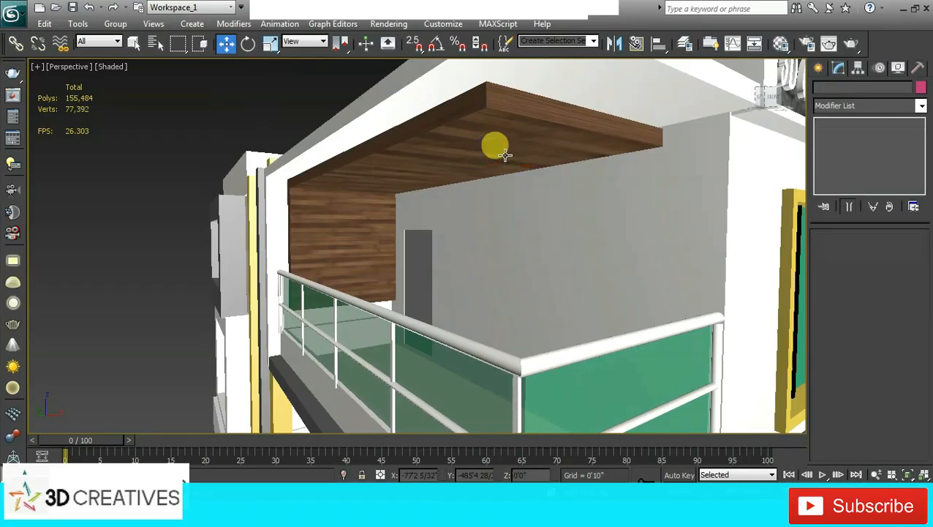
pyautogui.click(505, 131)
pyautogui.press('Delete')
pyautogui.moveTo(566, 166); pyautogui.dragTo(565, 163, button='middle')
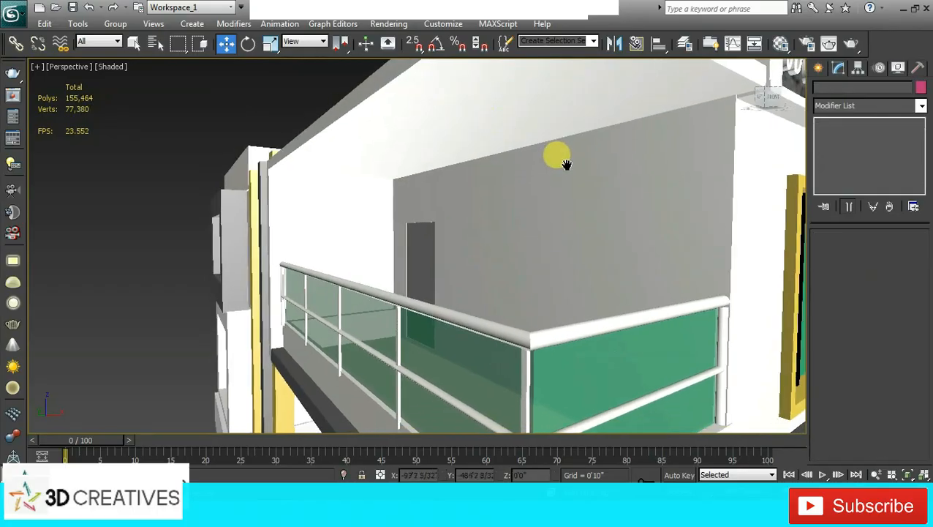
# Delete the white parapet band and the dark grey ledge along the edge of the balcony
pyautogui.scroll(-6, 565, 167)
pyautogui.keyDown('alt'); pyautogui.moveTo(612, 255); pyautogui.dragTo(608, 255, button='middle'); pyautogui.keyUp('alt')
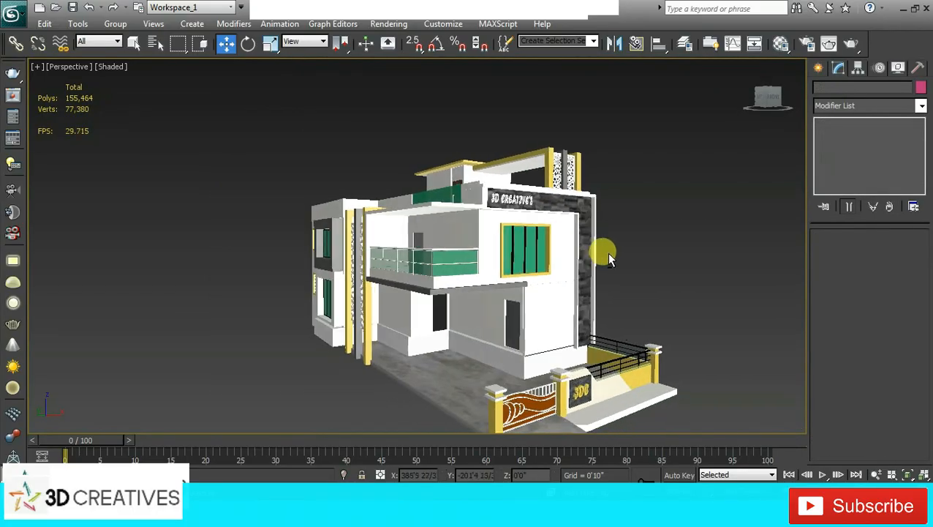
pyautogui.scroll(5, 560, 271)
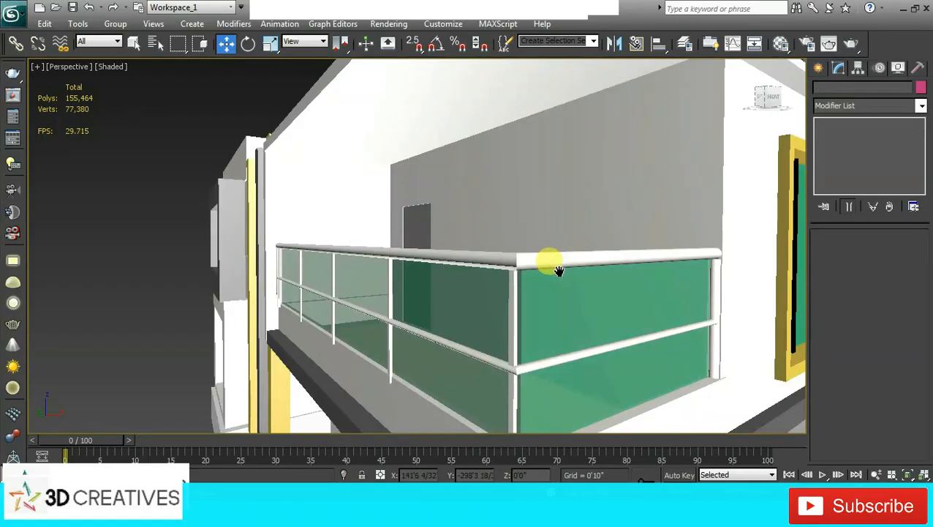
pyautogui.scroll(-5, 559, 271)
pyautogui.scroll(5, 553, 270)
pyautogui.scroll(-5, 552, 313)
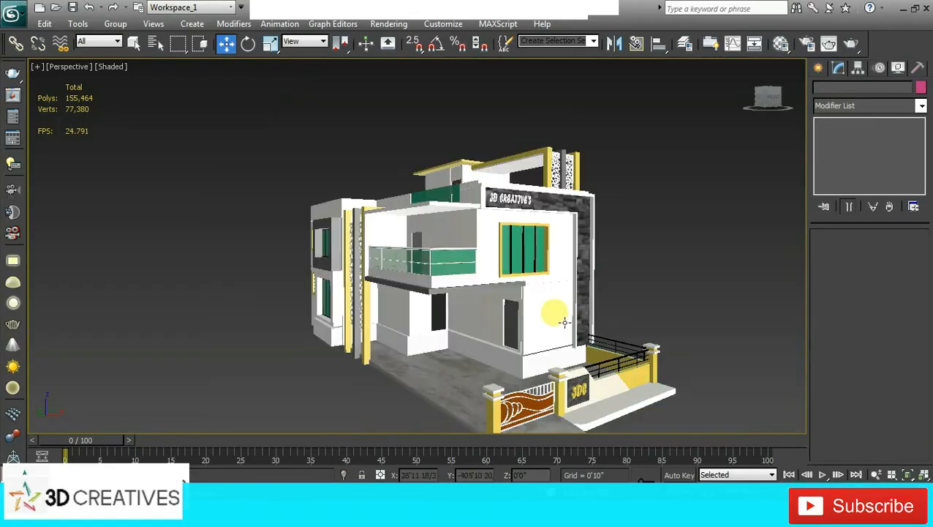
pyautogui.click(449, 282)
pyautogui.press('Delete')
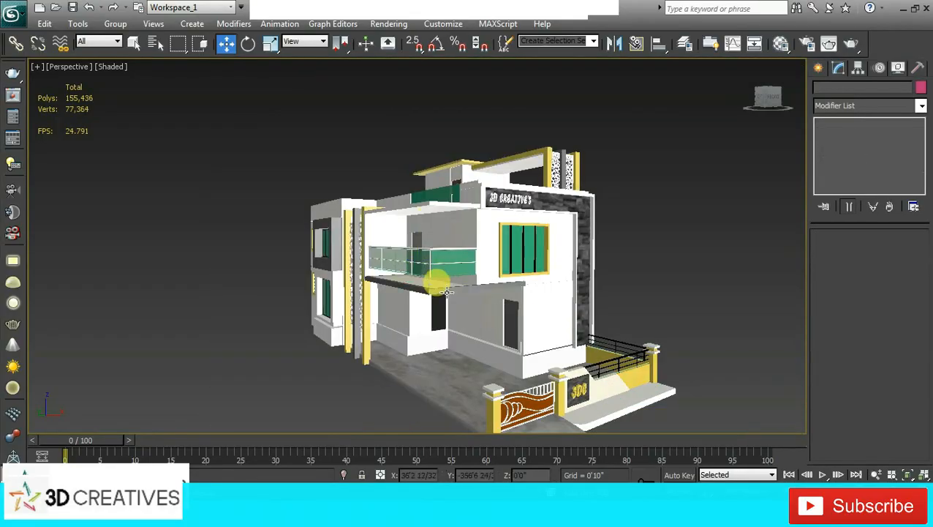
pyautogui.click(433, 274)
pyautogui.press('Delete')
# Delete the balcony's green glass panels, its white railing and the leftover railing path line
pyautogui.click(423, 241)
pyautogui.press('Delete')
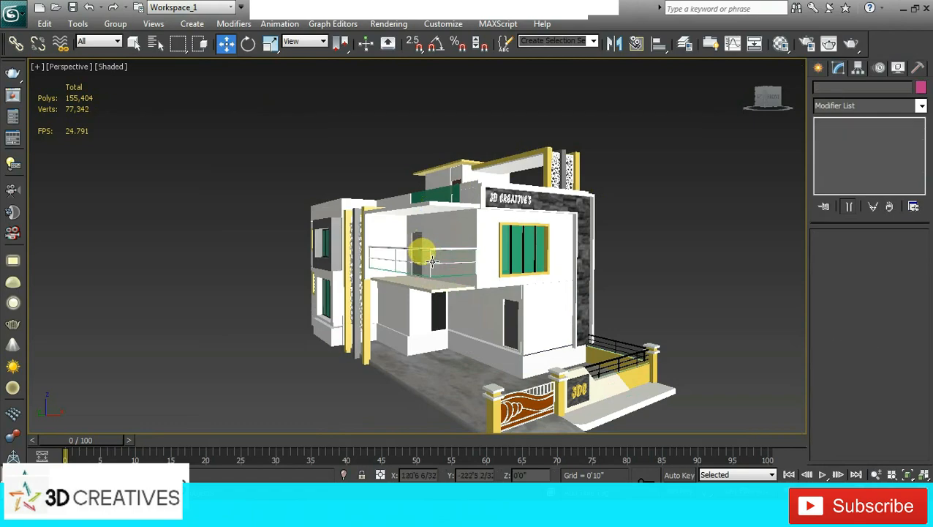
pyautogui.click(430, 251)
pyautogui.press('Delete')
pyautogui.click(427, 278)
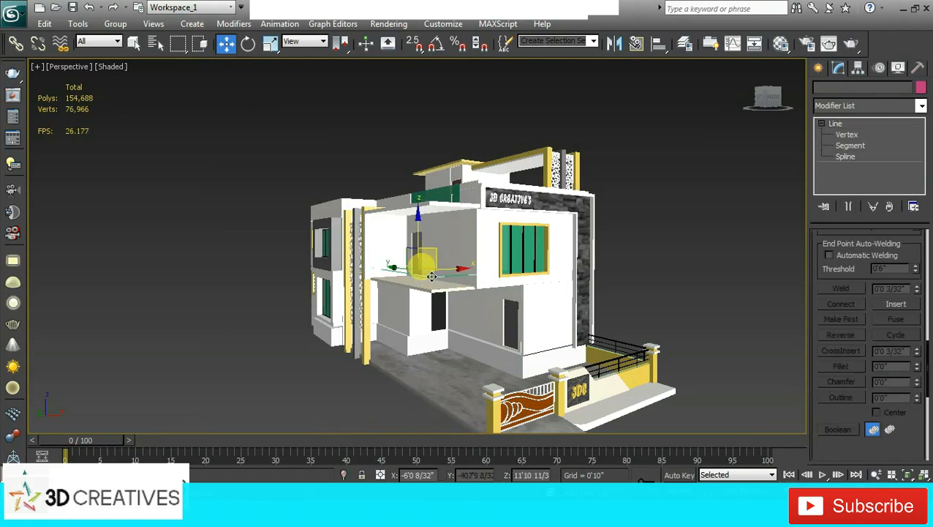
pyautogui.press('Delete')
pyautogui.keyDown('alt'); pyautogui.moveTo(440, 280); pyautogui.dragTo(378, 283, button='middle'); pyautogui.keyUp('alt')
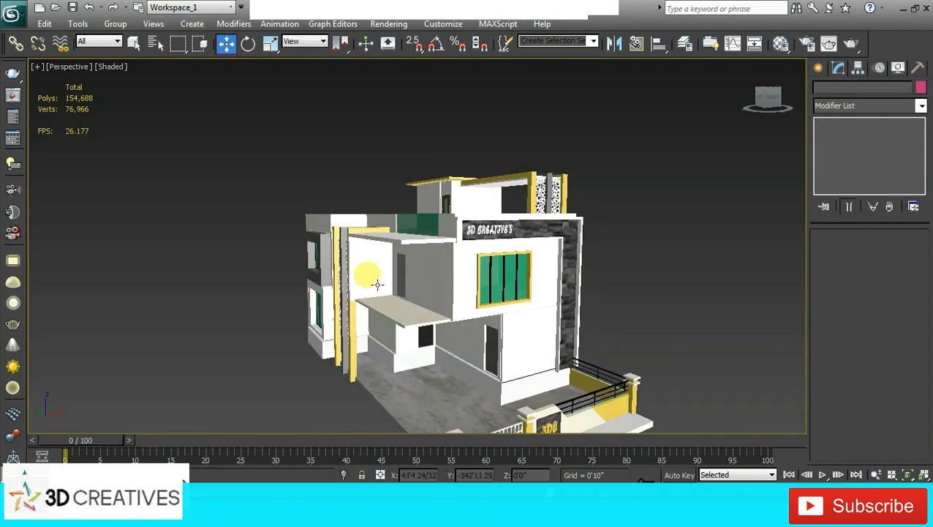
# Select the canopy above the balcony in a maximized Top view and move it up beside the dining area, over the three columns
pyautogui.hotkey('alt', 'w')
pyautogui.click(223, 166)
pyautogui.hotkey('alt', 'w')
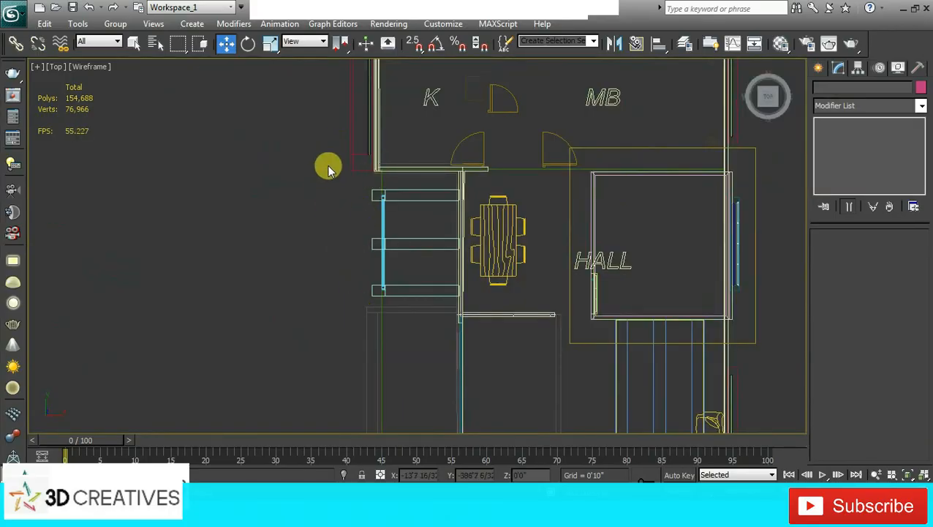
pyautogui.moveTo(354, 316); pyautogui.dragTo(368, 260, button='middle')
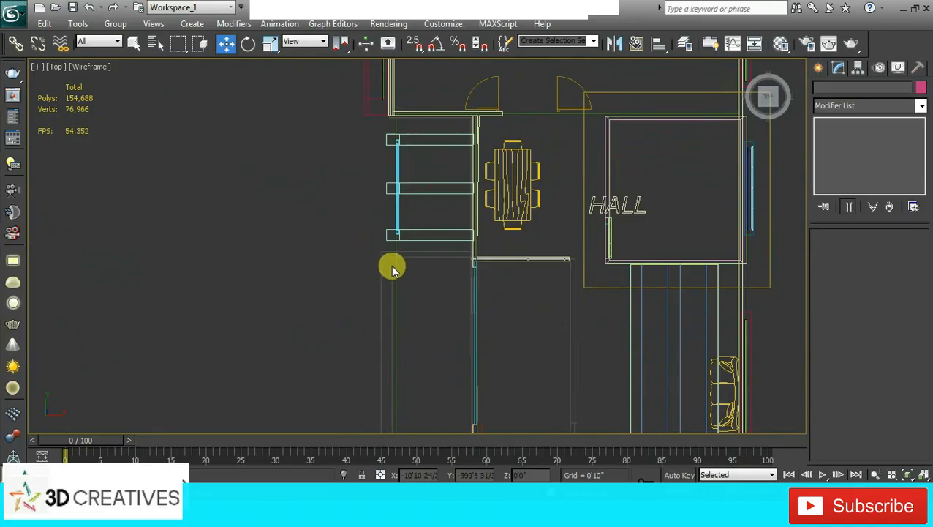
pyautogui.moveTo(424, 256); pyautogui.dragTo(417, 238, button='middle')
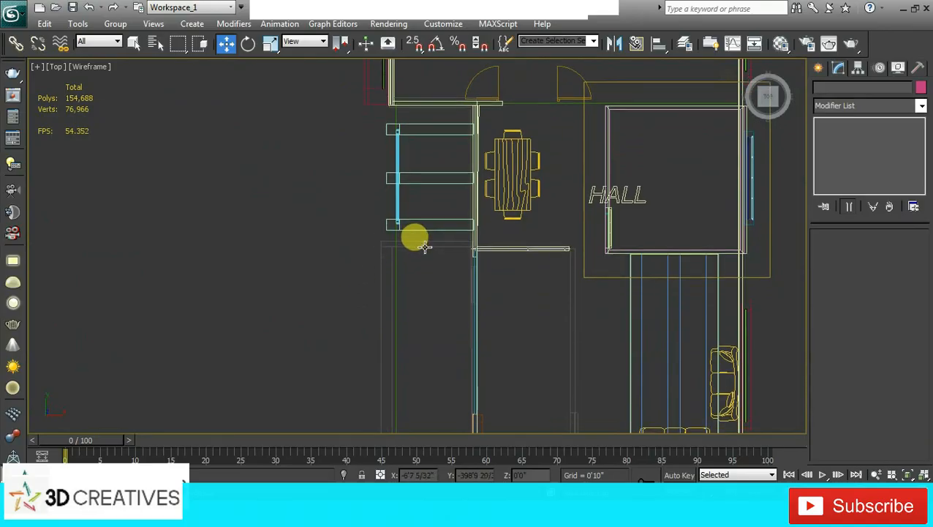
pyautogui.click(417, 240)
pyautogui.scroll(-2, 428, 247)
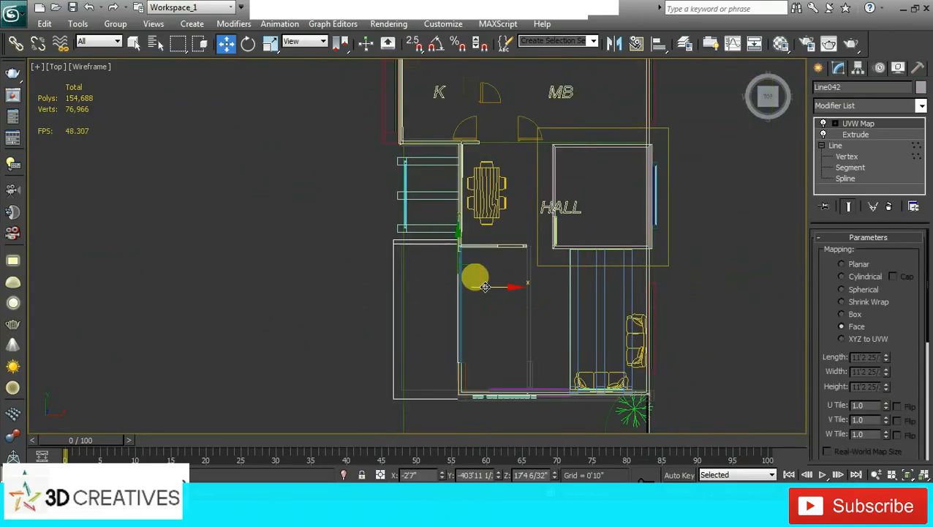
pyautogui.moveTo(485, 286); pyautogui.dragTo(449, 149)
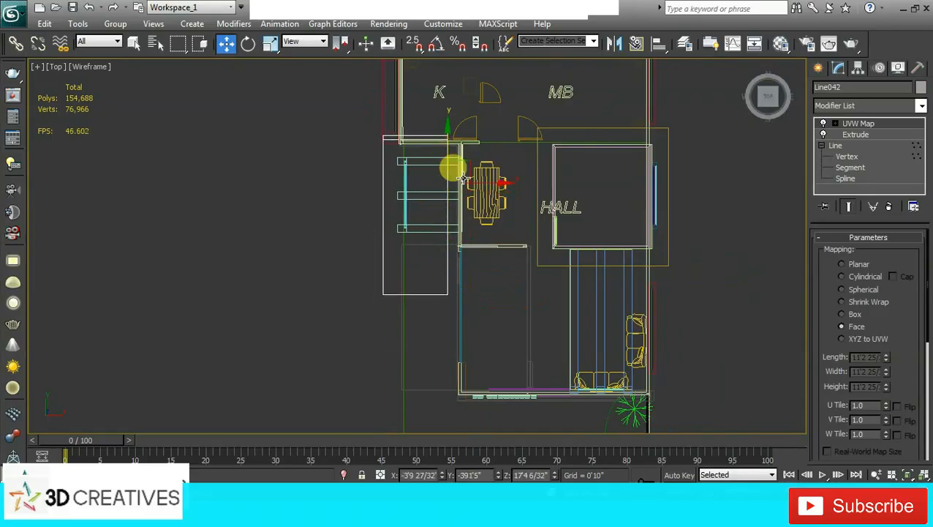
pyautogui.moveTo(469, 181); pyautogui.dragTo(467, 181)
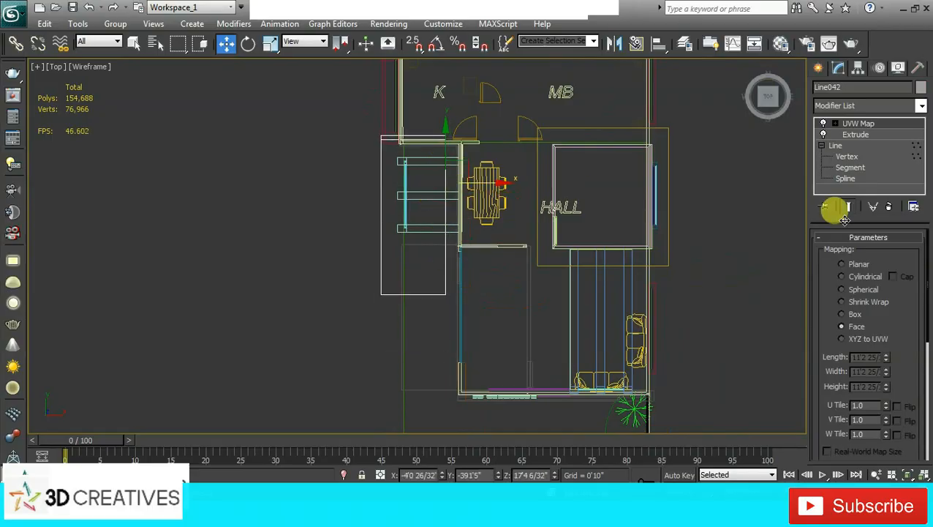
# Remove the UVW Map modifier from the balcony canopy and set its Extrude amount to 9'4"
pyautogui.click(889, 206)
pyautogui.moveTo(907, 258); pyautogui.dragTo(898, 216)
pyautogui.scroll(3, 455, 161)
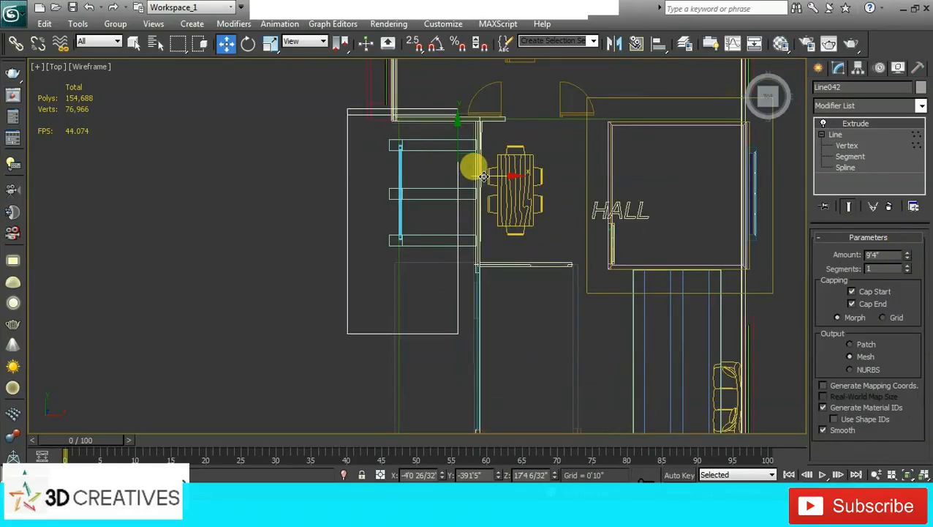
# Move the widened canopy back over the balcony so it sits against the house wall in the Top view
pyautogui.moveTo(482, 176); pyautogui.dragTo(479, 224)
pyautogui.scroll(-2, 504, 175)
pyautogui.scroll(2, 471, 232)
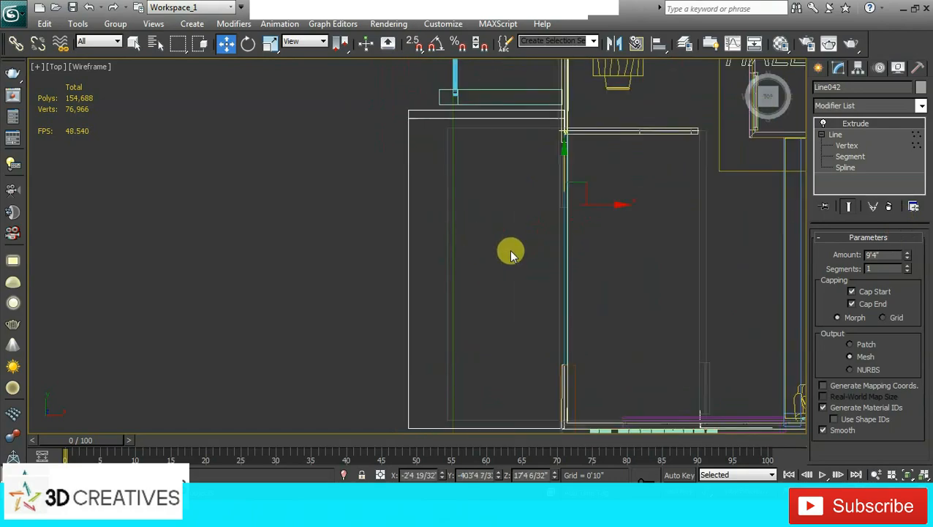
pyautogui.moveTo(536, 258)
pyautogui.mouseDown(button='middle')
pyautogui.moveTo(506, 205)
pyautogui.moveTo(507, 213)
pyautogui.mouseUp(button='middle')
pyautogui.scroll(-1, 507, 214)
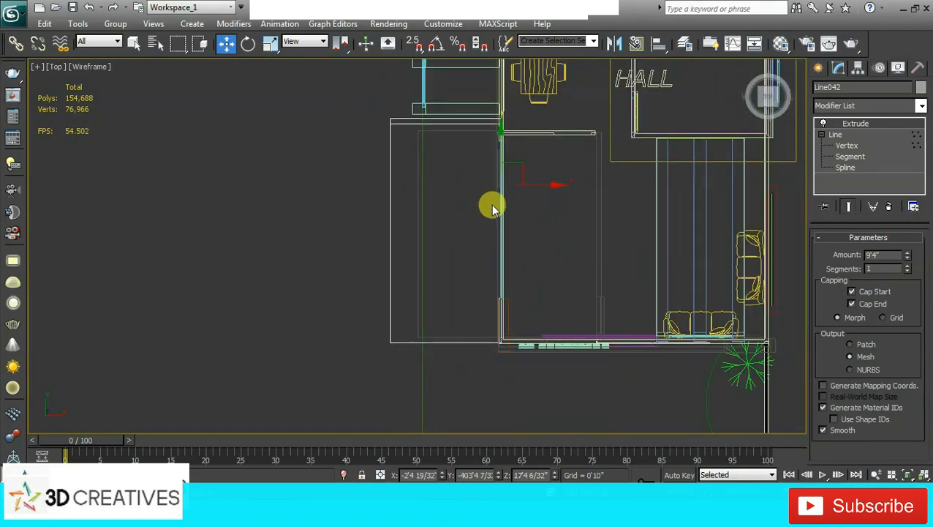
pyautogui.scroll(1, 495, 206)
pyautogui.moveTo(536, 136); pyautogui.dragTo(535, 137)
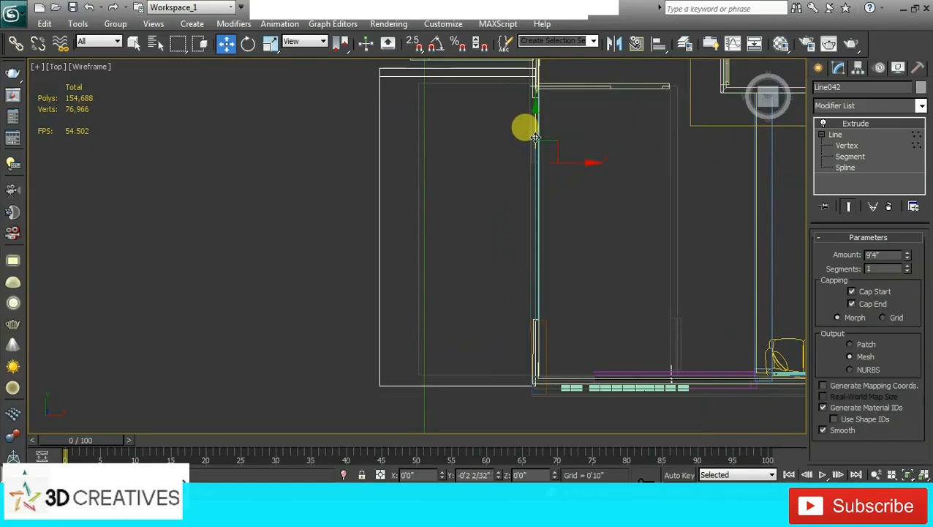
# Nudge the balcony canopy about 5 inches along negative Y, away from the facade columns, in a maximized Perspective view
pyautogui.hotkey('alt', 'w')
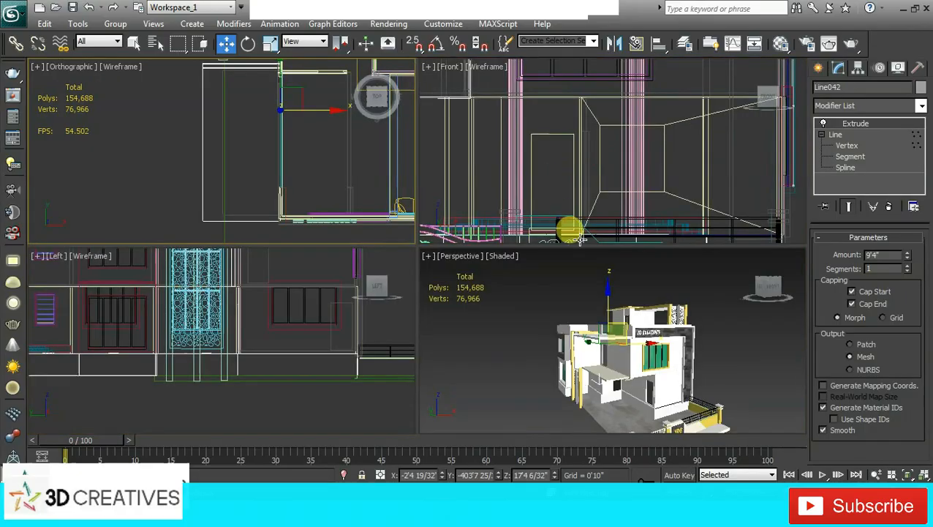
pyautogui.click(745, 343)
pyautogui.hotkey('alt', 'w')
pyautogui.keyDown('alt'); pyautogui.moveTo(740, 337); pyautogui.dragTo(607, 312, button='middle'); pyautogui.keyUp('alt')
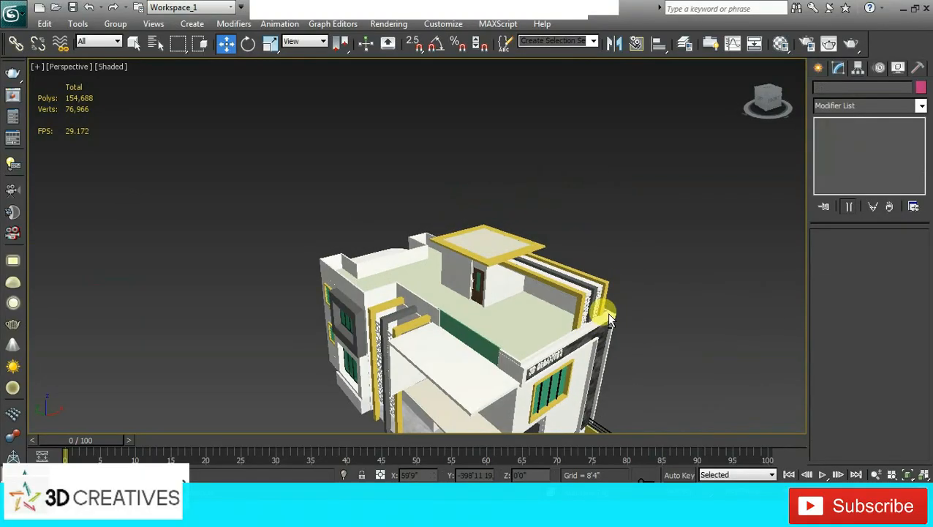
pyautogui.click(426, 344)
pyautogui.moveTo(492, 285); pyautogui.dragTo(476, 238, button='middle')
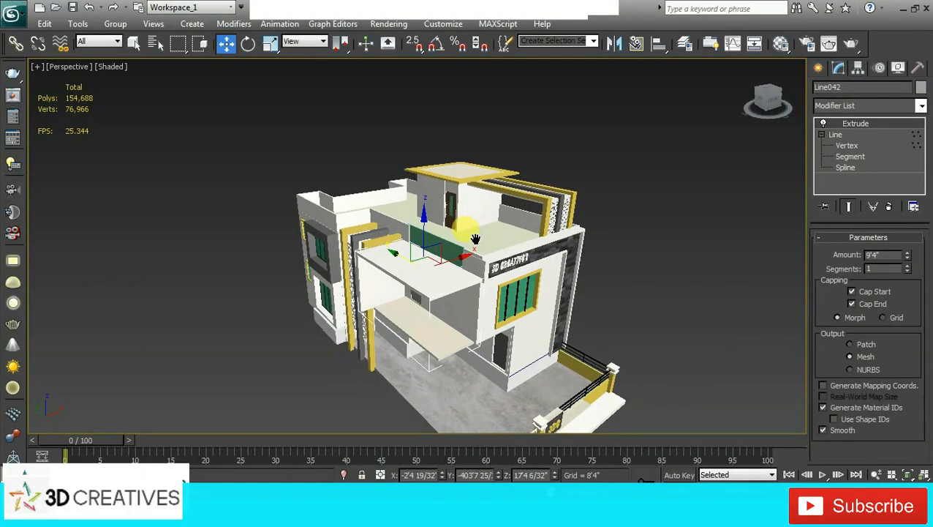
pyautogui.scroll(4, 477, 239)
pyautogui.moveTo(407, 287)
pyautogui.mouseDown()
pyautogui.moveTo(317, 201)
pyautogui.moveTo(411, 295)
pyautogui.mouseUp()
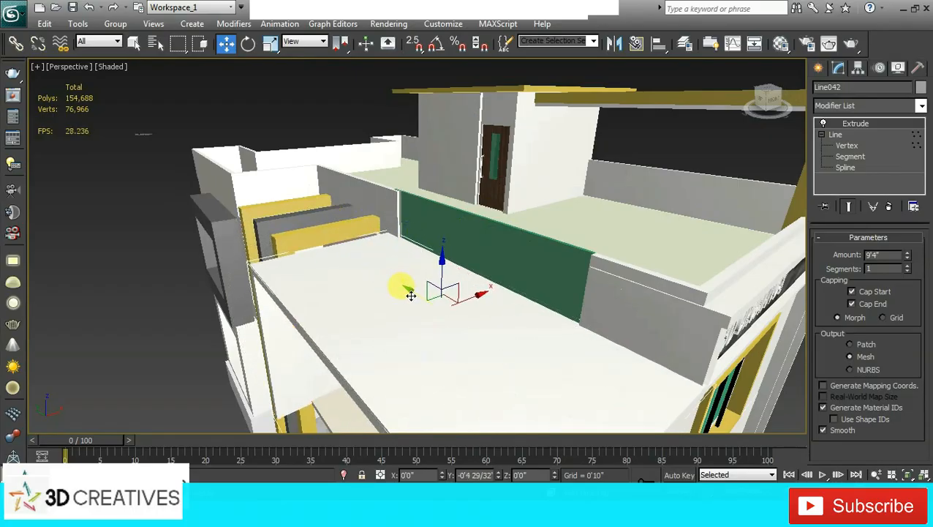
# Delete the green panel in the terrace parapet and the 3D CREATIVES lettering on the front facade
pyautogui.scroll(-6, 412, 284)
pyautogui.click(445, 244)
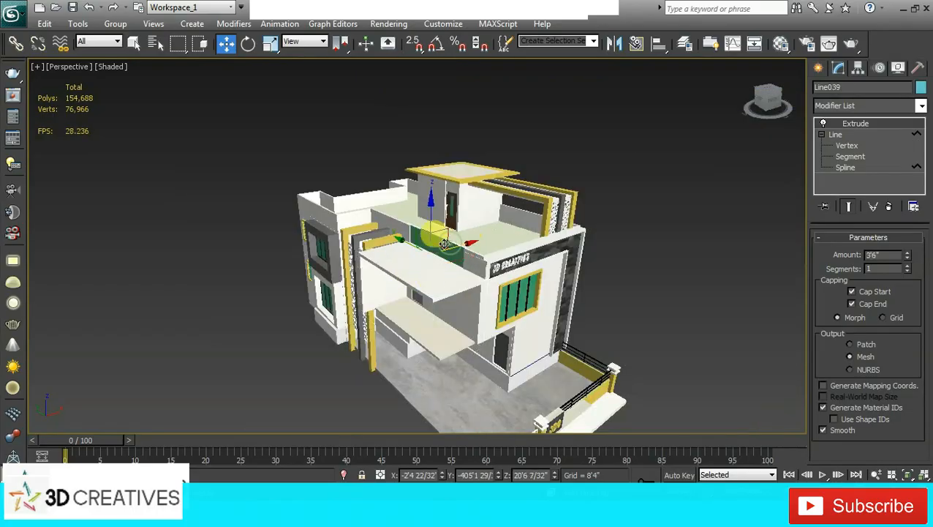
pyautogui.press('Delete')
pyautogui.keyDown('alt'); pyautogui.moveTo(449, 247); pyautogui.dragTo(442, 323, button='middle'); pyautogui.keyUp('alt')
# Enlarge the balcony floor slab by moving its outer side and front segments outward in the top view, then return to Extrude
pyautogui.scroll(5, 441, 282)
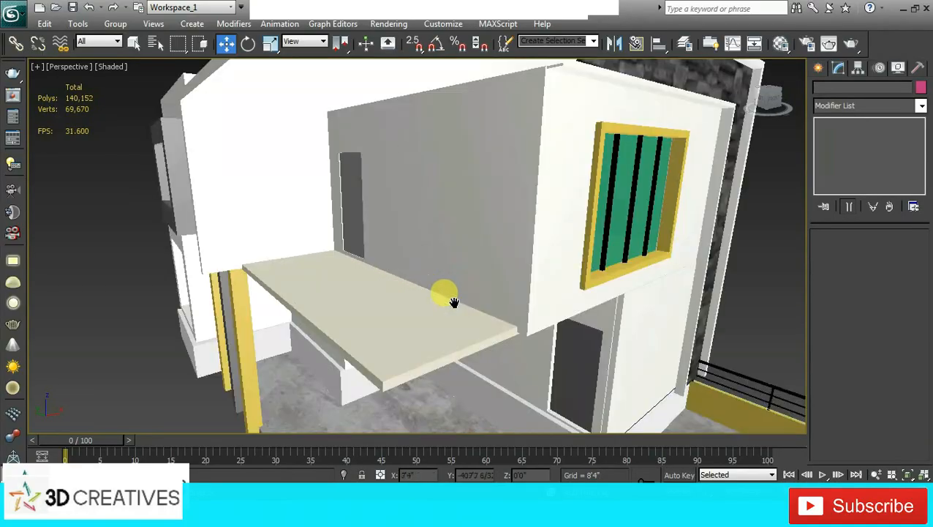
pyautogui.scroll(-5, 453, 301)
pyautogui.scroll(5, 441, 299)
pyautogui.moveTo(373, 300); pyautogui.dragTo(377, 306, button='middle')
pyautogui.click(352, 310)
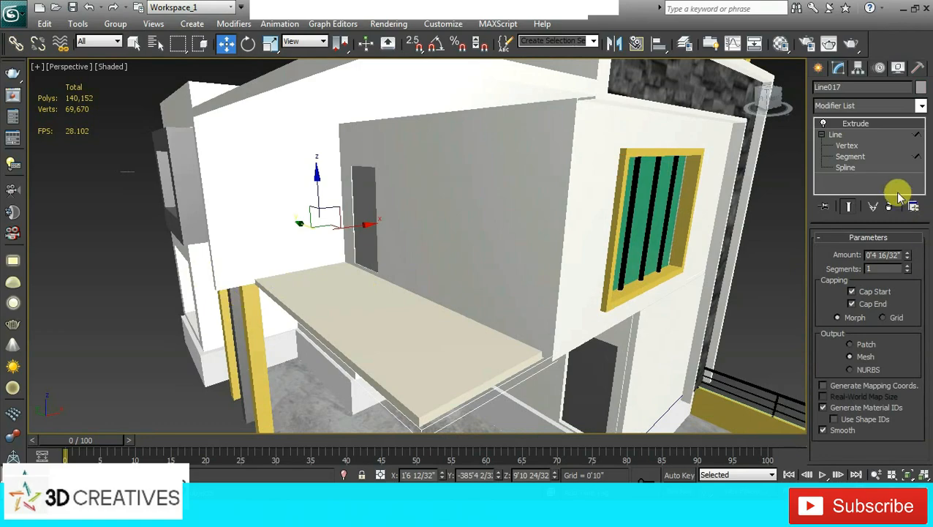
pyautogui.click(850, 155)
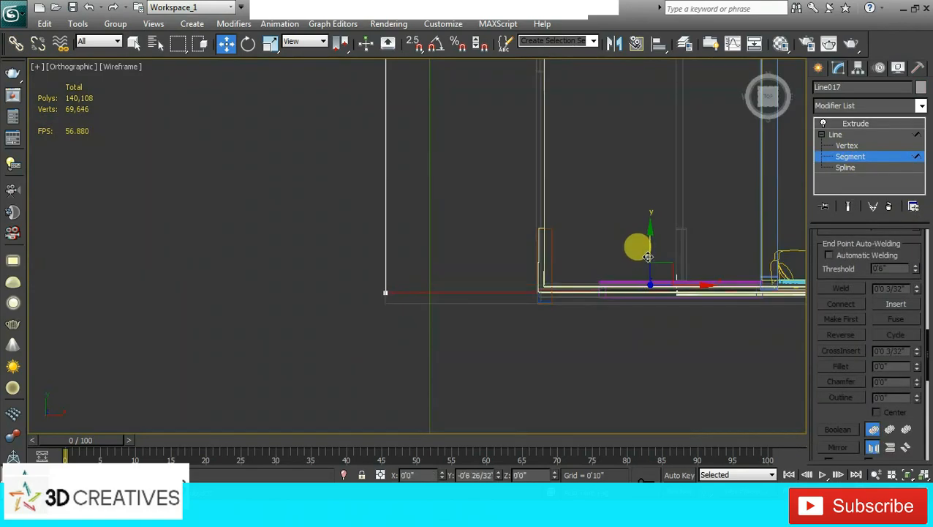
pyautogui.click(881, 125)
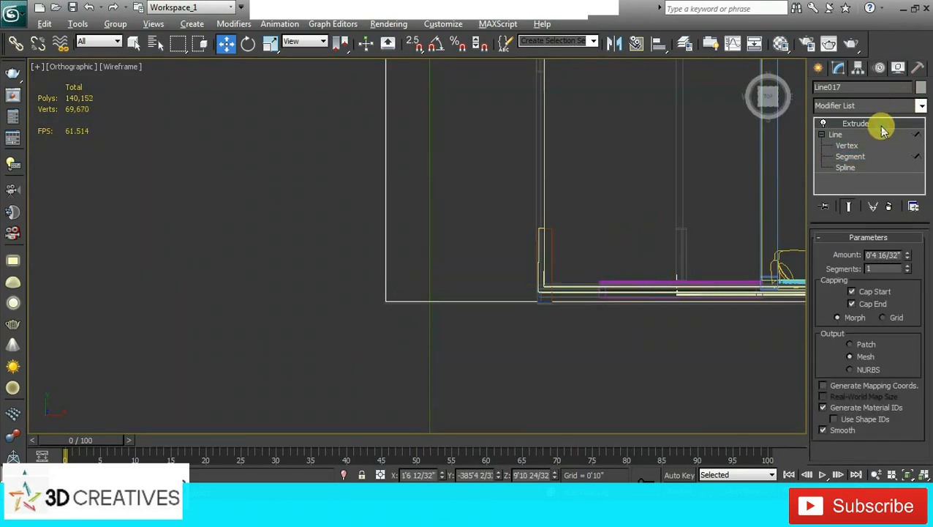
# Move the balcony slab's front segment back about 7 inches along Y in the Perspective view and return to the Extrude level
pyautogui.hotkey('alt', 'w')
pyautogui.middleClick(686, 338)
pyautogui.hotkey('alt', 'w')
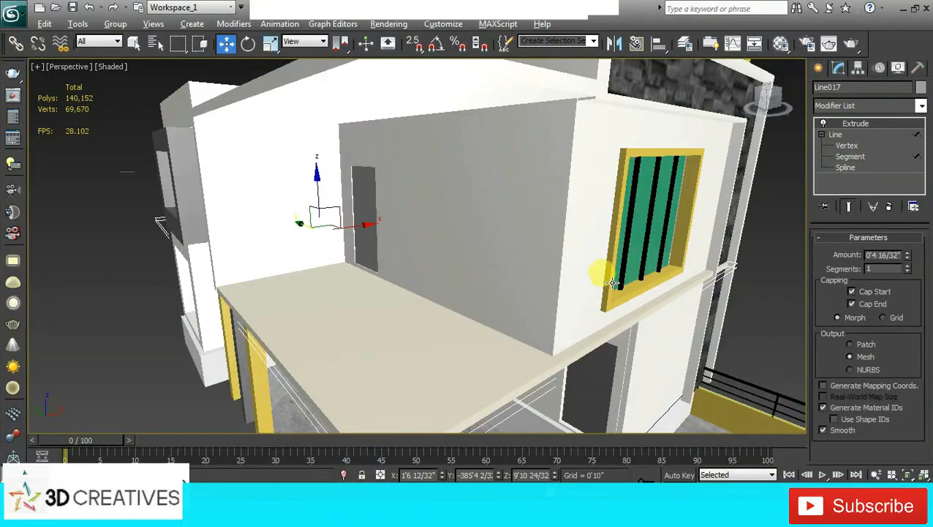
pyautogui.keyDown('alt'); pyautogui.moveTo(612, 282); pyautogui.dragTo(613, 278, button='middle'); pyautogui.keyUp('alt')
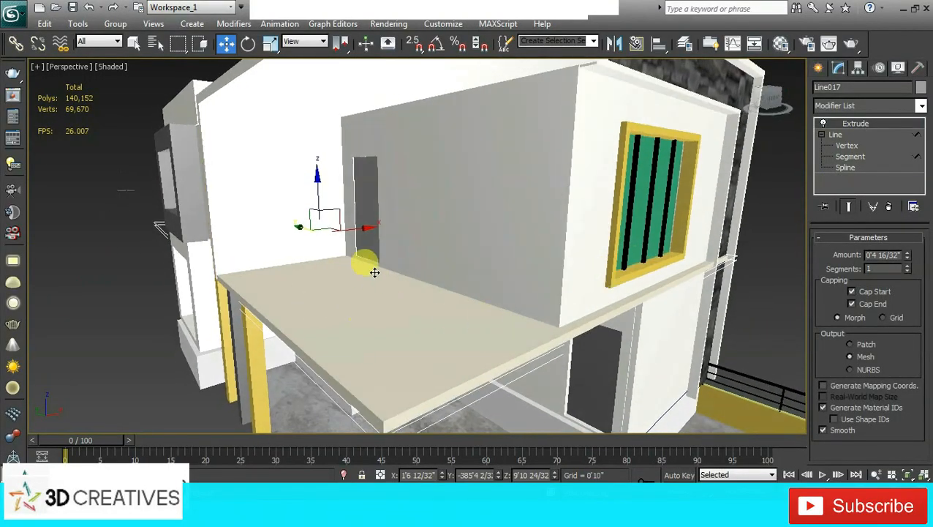
pyautogui.keyDown('alt'); pyautogui.moveTo(446, 297); pyautogui.dragTo(538, 305, button='middle'); pyautogui.keyUp('alt')
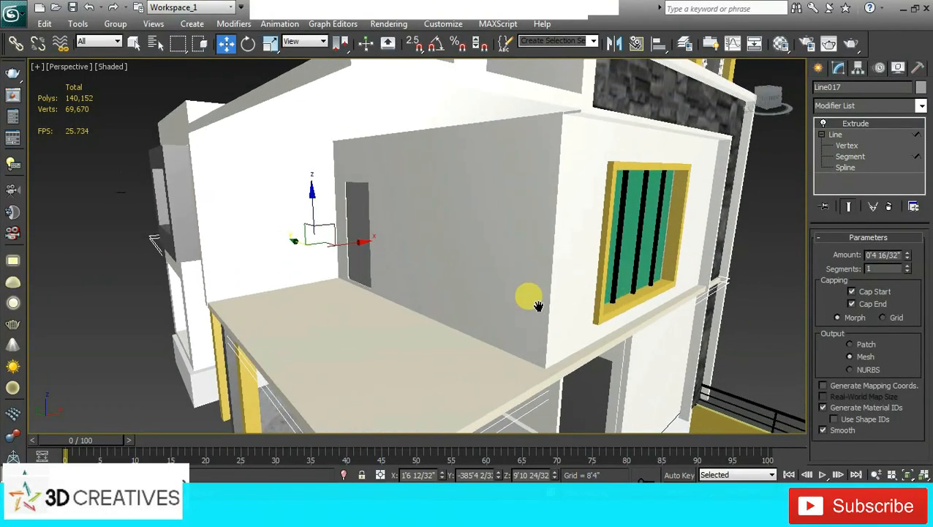
pyautogui.click(891, 157)
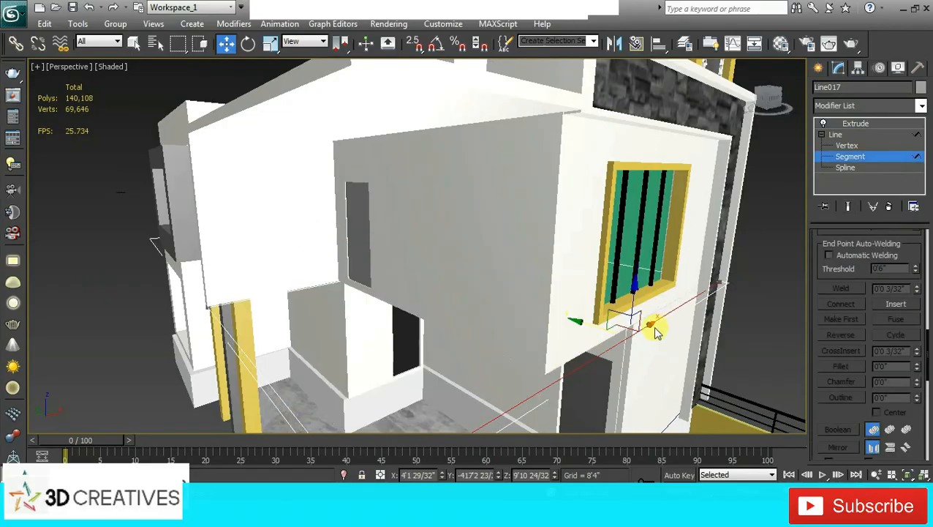
pyautogui.moveTo(600, 327); pyautogui.dragTo(589, 324)
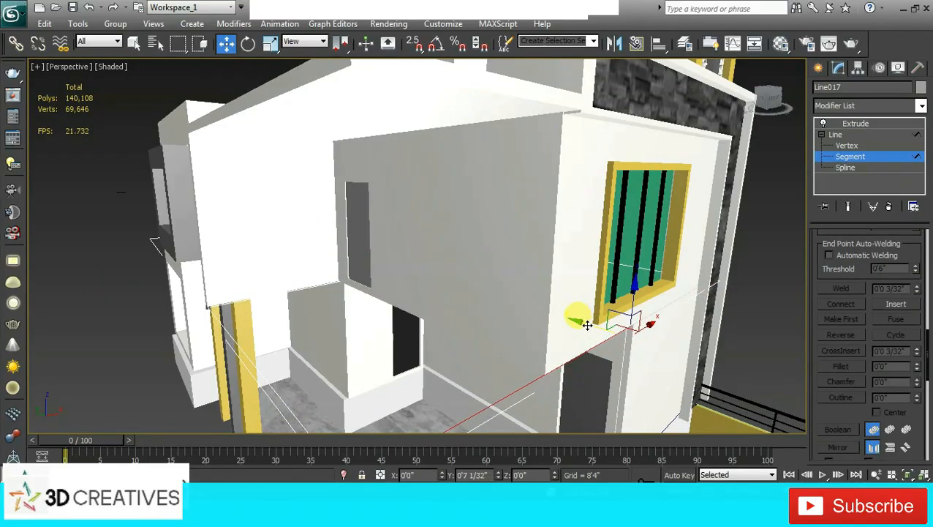
pyautogui.click(865, 126)
pyautogui.scroll(-4, 619, 235)
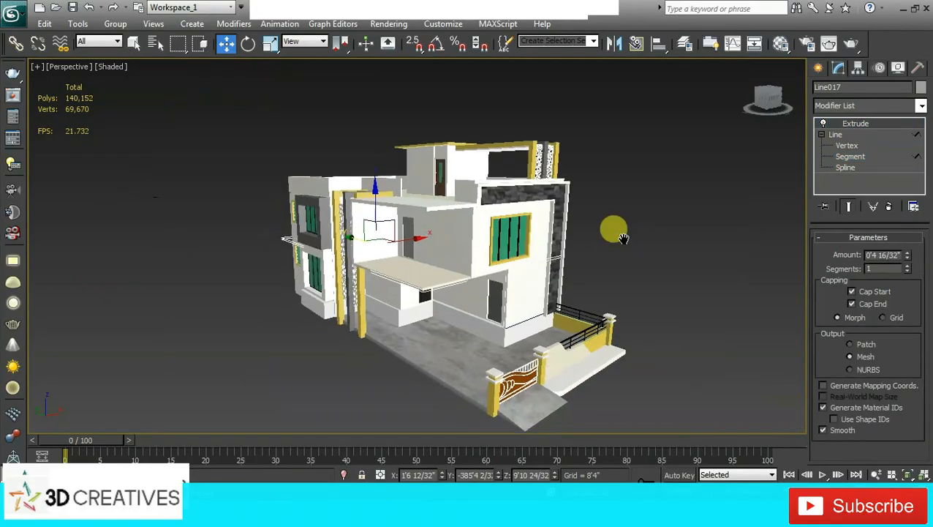
# Draw a three-point open line in the top view along the balcony slab's outer side and front edges, snapping to its corners
pyautogui.scroll(4, 547, 233)
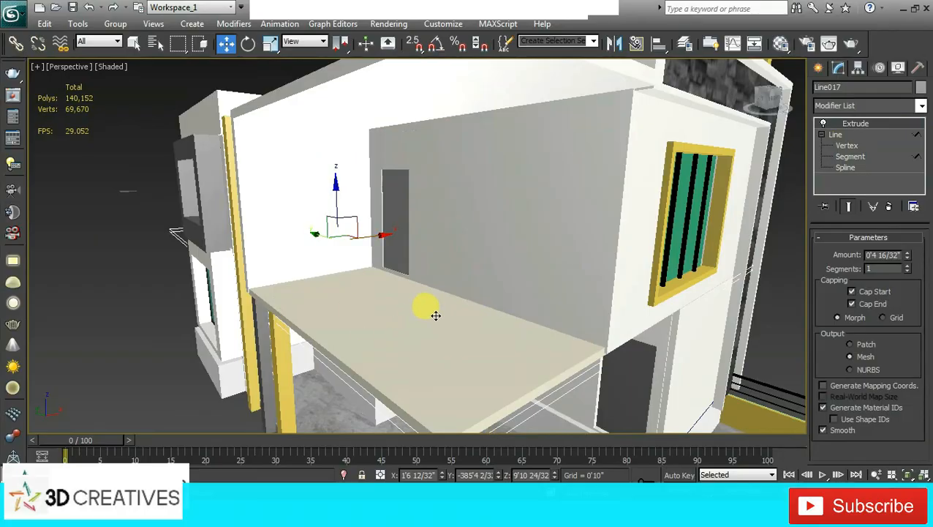
pyautogui.keyDown('alt'); pyautogui.moveTo(435, 316); pyautogui.dragTo(437, 312, button='middle'); pyautogui.keyUp('alt')
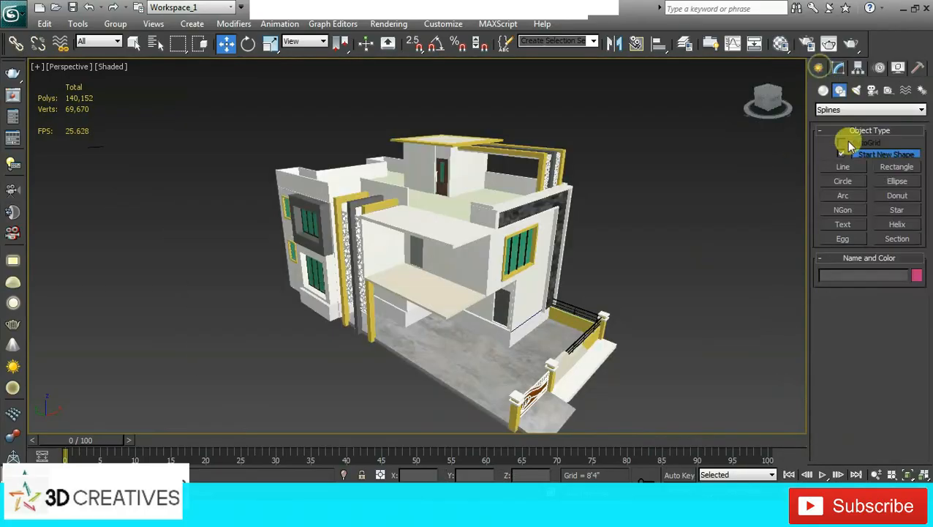
pyautogui.click(844, 167)
pyautogui.hotkey('alt', 'w')
pyautogui.middleClick(257, 158)
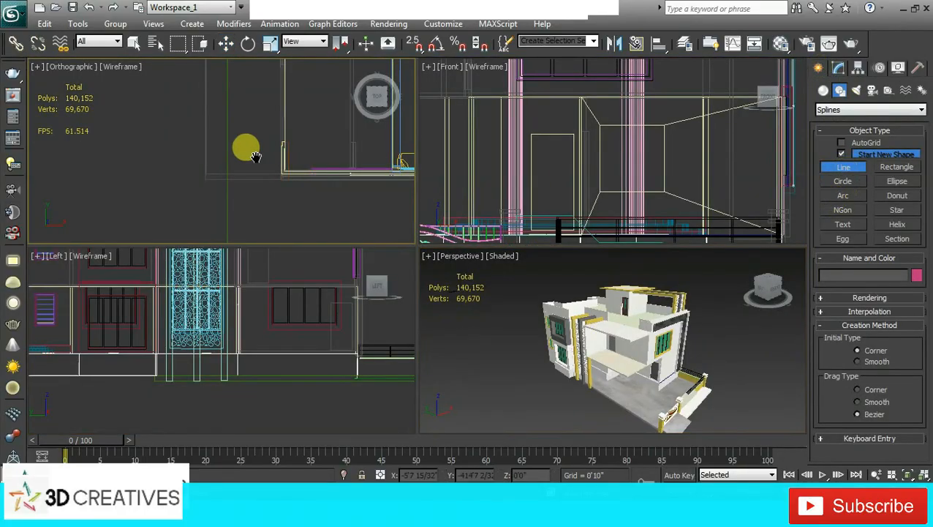
pyautogui.hotkey('alt', 'w')
pyautogui.moveTo(329, 134); pyautogui.dragTo(257, 253, button='middle')
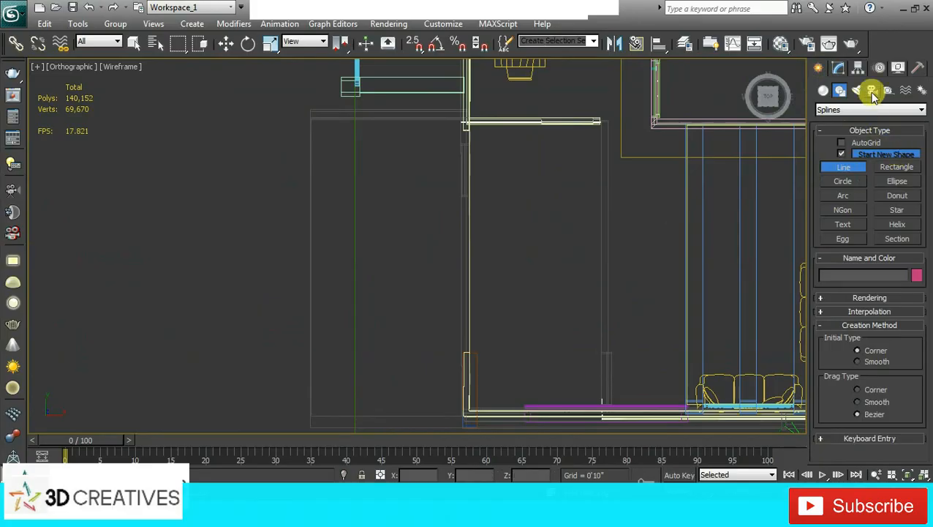
pyautogui.click(311, 116)
pyautogui.moveTo(402, 254); pyautogui.dragTo(381, 88, button='middle')
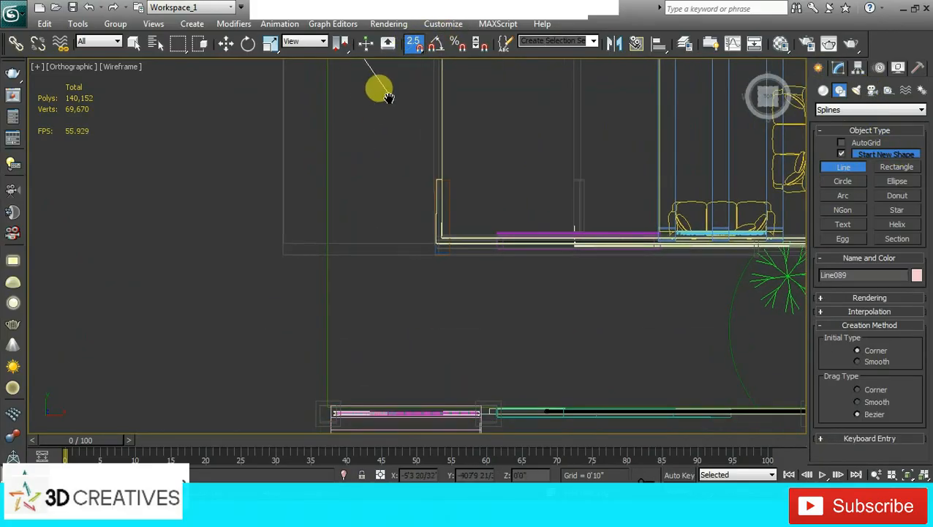
pyautogui.click(285, 243)
pyautogui.click(436, 250)
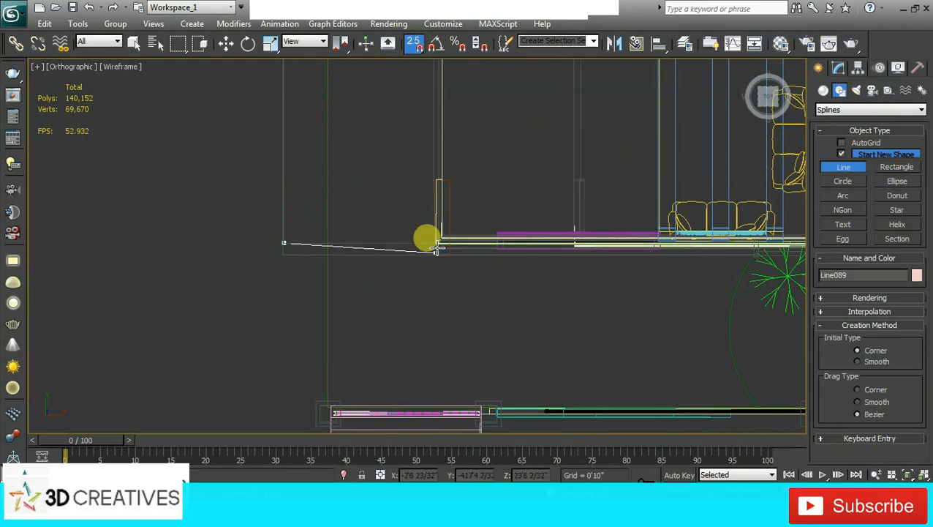
pyautogui.rightClick(364, 145)
pyautogui.click(840, 68)
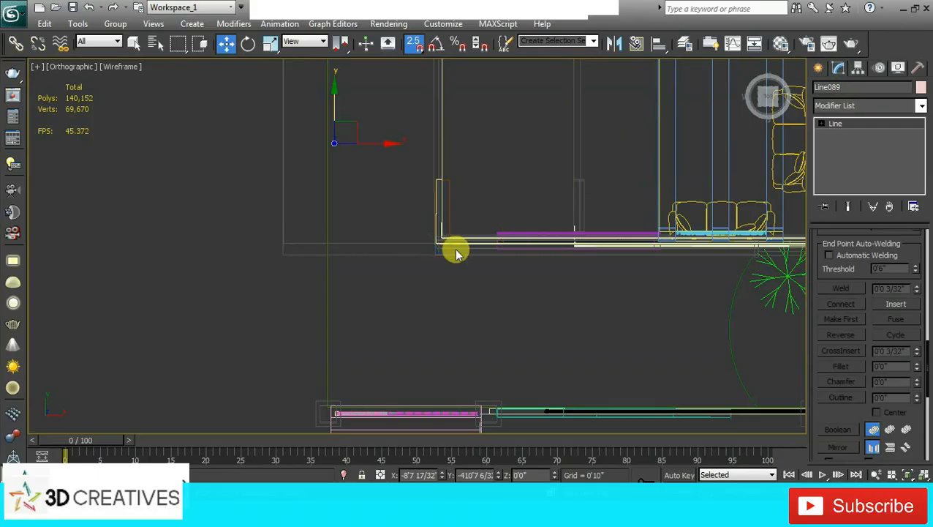
# Raise the new line to about 4'6" on Z in the maximized Perspective view, beneath the balcony slab
pyautogui.hotkey('alt', 'w')
pyautogui.rightClick(637, 349)
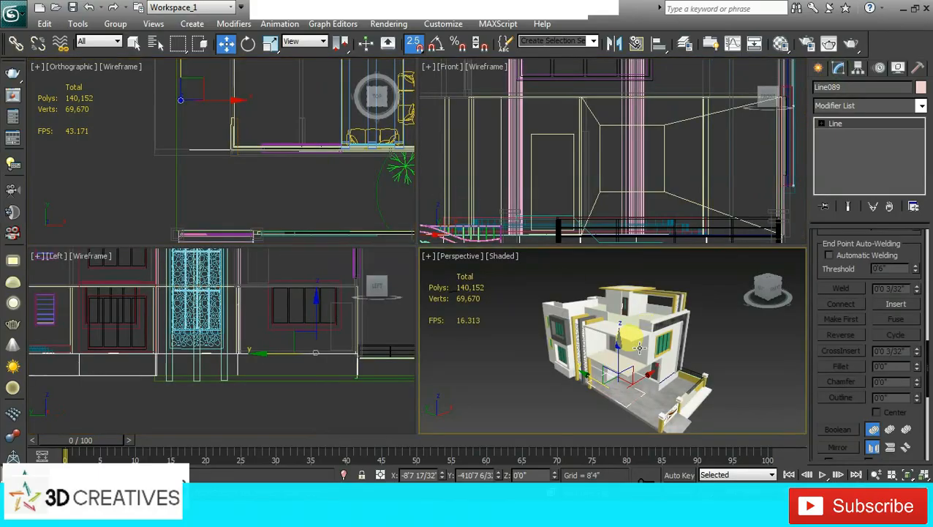
pyautogui.hotkey('alt', 'w')
pyautogui.keyDown('alt'); pyautogui.moveTo(458, 290); pyautogui.dragTo(611, 281, button='middle'); pyautogui.keyUp('alt')
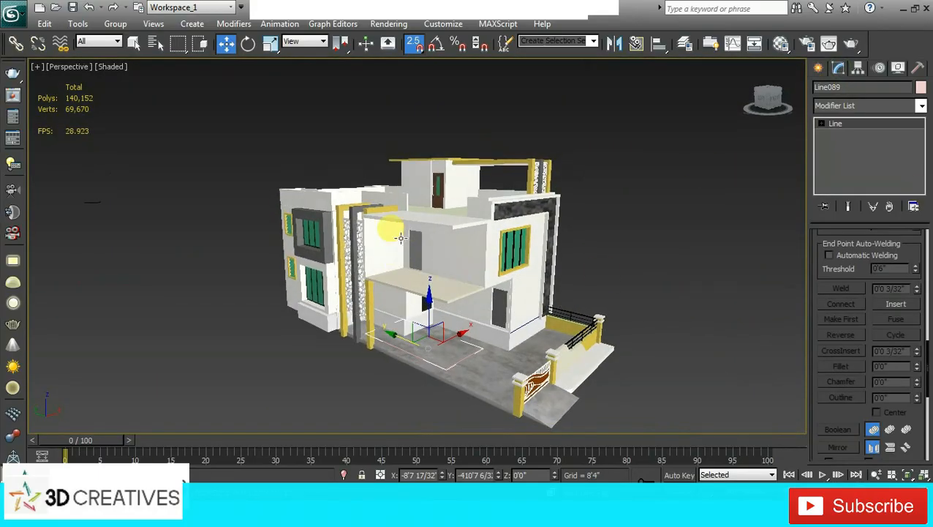
pyautogui.scroll(5, 400, 237)
pyautogui.click(411, 45)
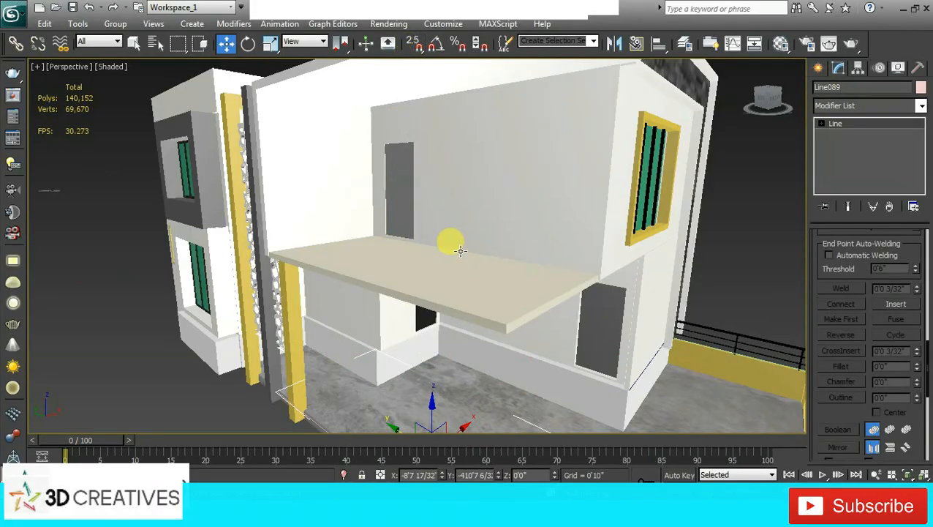
pyautogui.moveTo(450, 242); pyautogui.dragTo(444, 207, button='middle')
pyautogui.moveTo(413, 292); pyautogui.dragTo(414, 241)
# Outline the raised line's spline by 1' to form a closed L-shaped beam profile
pyautogui.click(829, 126)
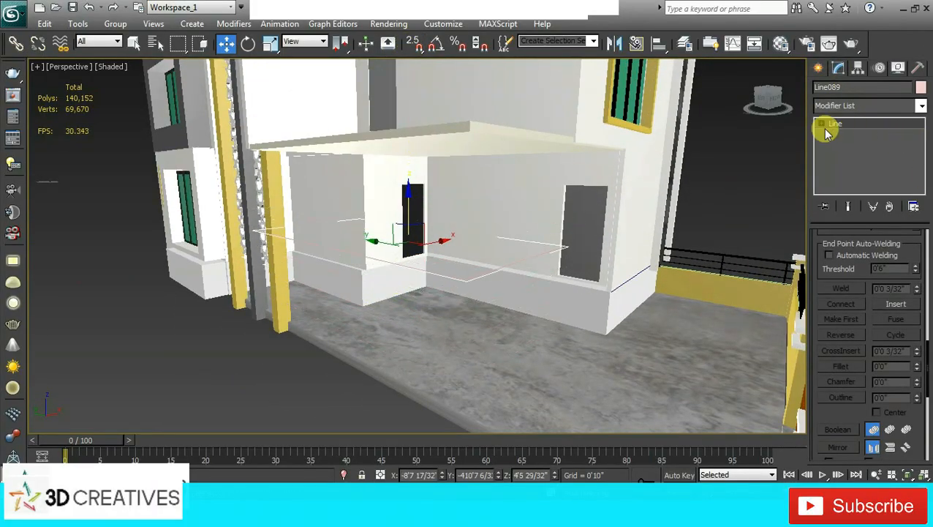
pyautogui.click(844, 155)
pyautogui.keyDown('alt'); pyautogui.moveTo(590, 202); pyautogui.dragTo(575, 223, button='middle'); pyautogui.keyUp('alt')
pyautogui.click(513, 280)
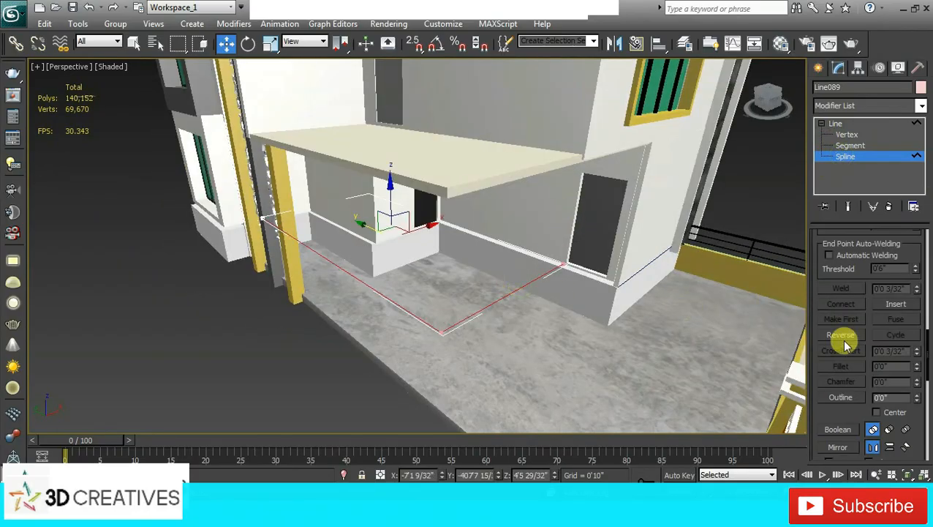
pyautogui.click(841, 397)
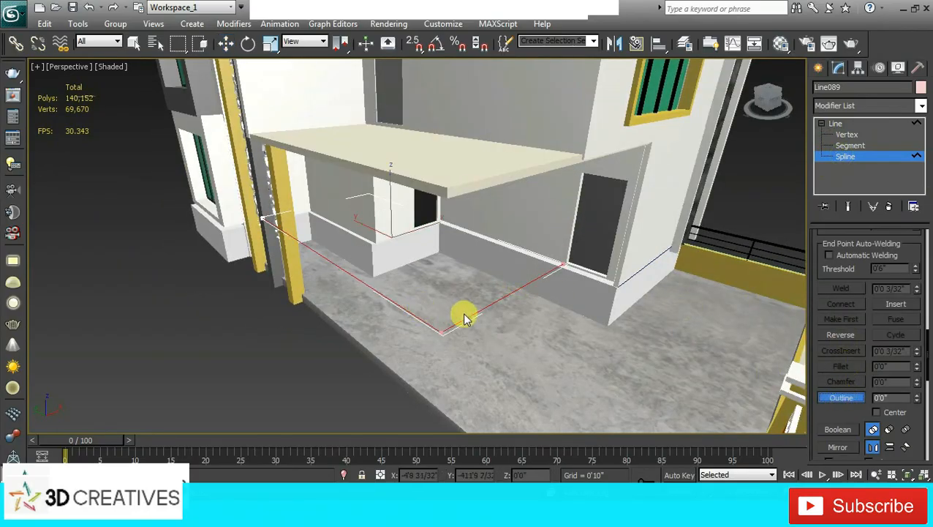
pyautogui.click(890, 397)
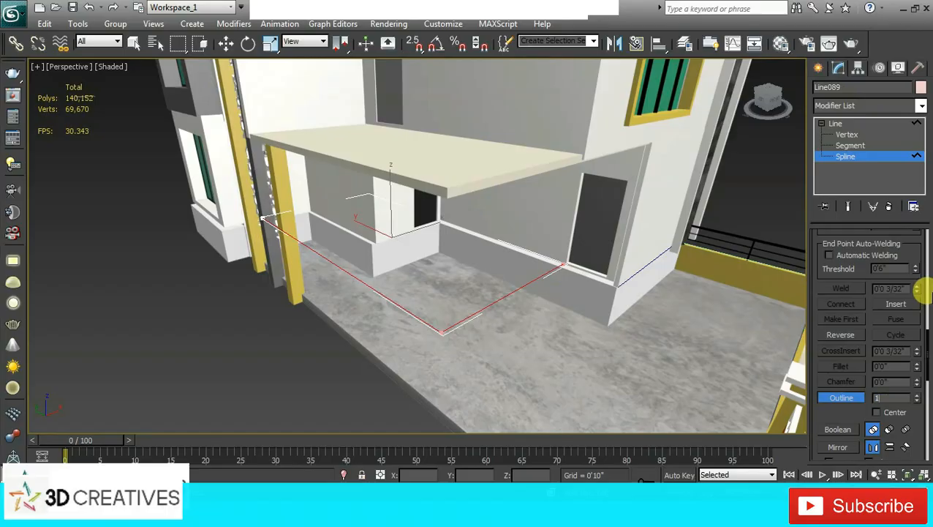
pyautogui.press('Return')
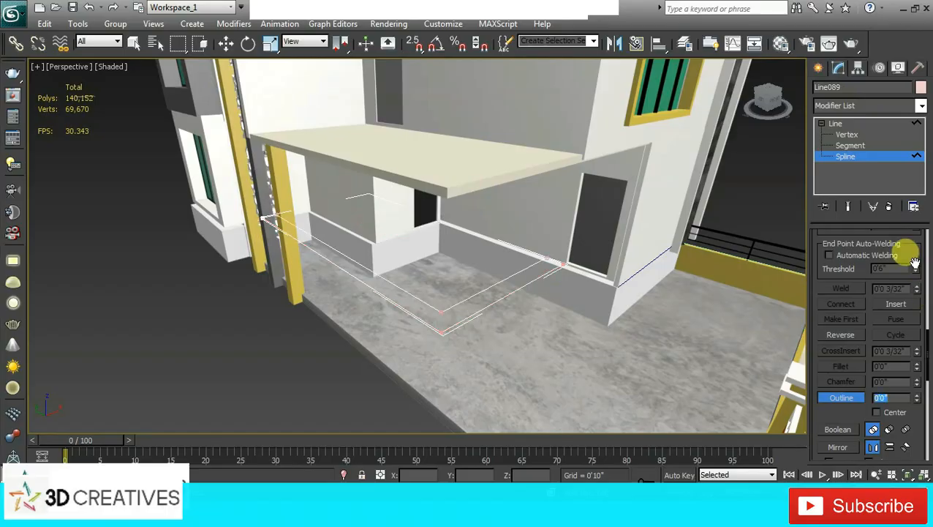
# Extrude the L-shaped profile 1'6" and raise the beam to about 8'5" on Z, against the balcony slab's underside
pyautogui.click(878, 124)
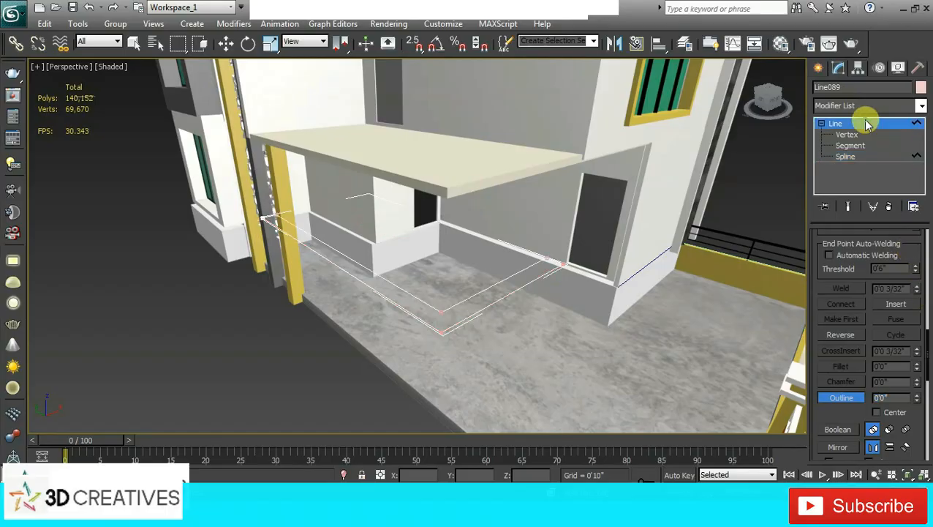
pyautogui.click(922, 105)
pyautogui.press('e')
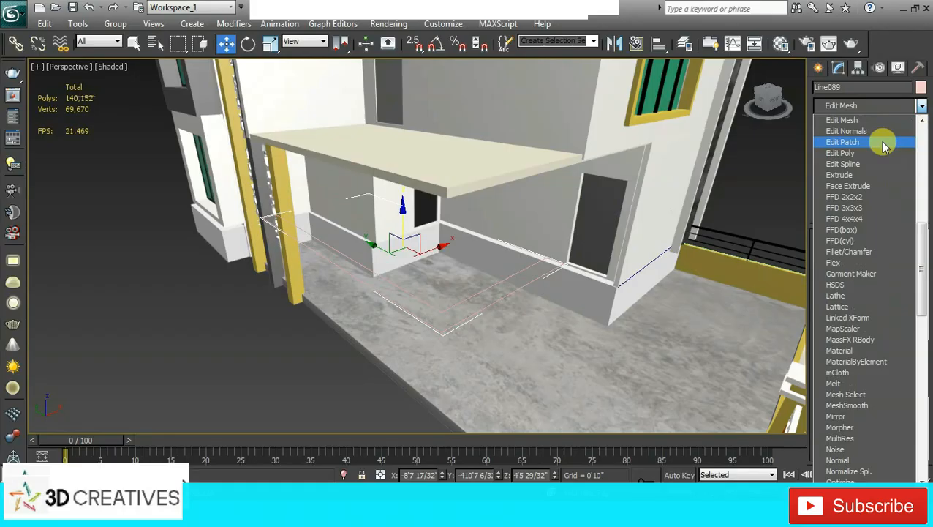
pyautogui.click(858, 174)
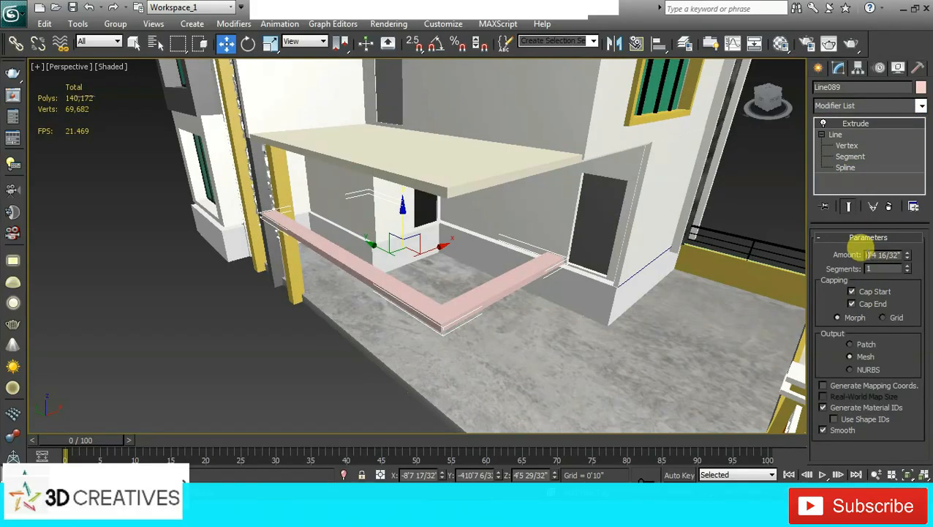
pyautogui.click(870, 253)
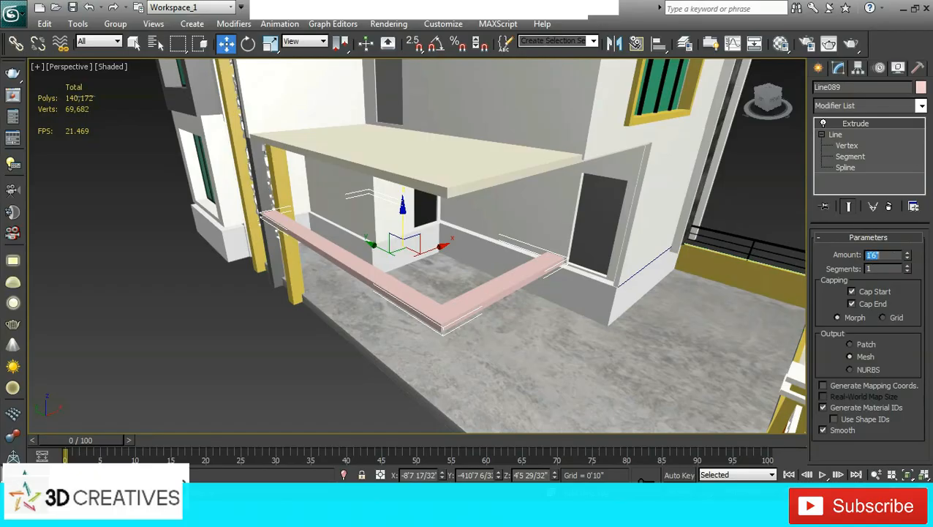
pyautogui.keyDown('alt'); pyautogui.moveTo(460, 118); pyautogui.dragTo(550, 373, button='middle'); pyautogui.keyUp('alt')
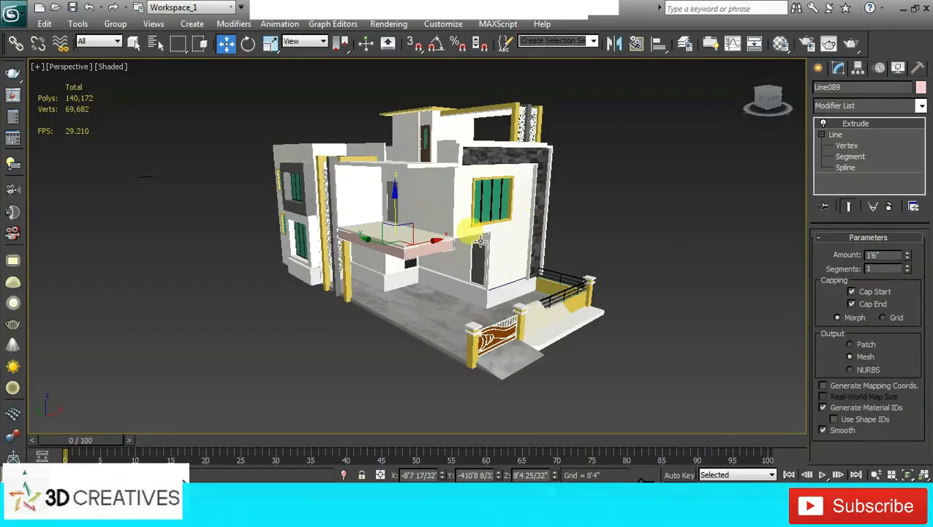
# Extend the beam's front end about 8'2" along X by moving its end vertices in the top view, then return to Extrude and Perspective
pyautogui.moveTo(440, 251)
pyautogui.keyDown('alt'); pyautogui.mouseDown(button='middle')
pyautogui.moveTo(372, 246)
pyautogui.moveTo(451, 252)
pyautogui.mouseUp(button='middle'); pyautogui.keyUp('alt')
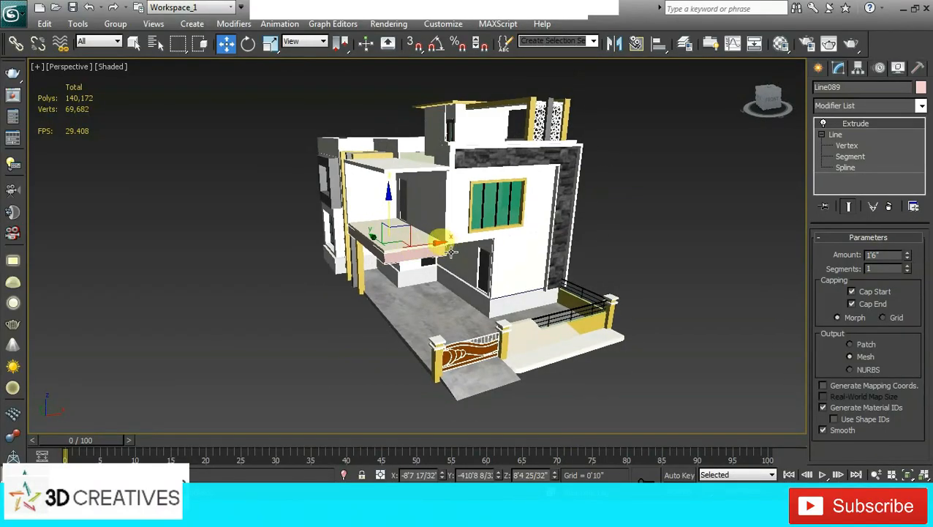
pyautogui.click(859, 157)
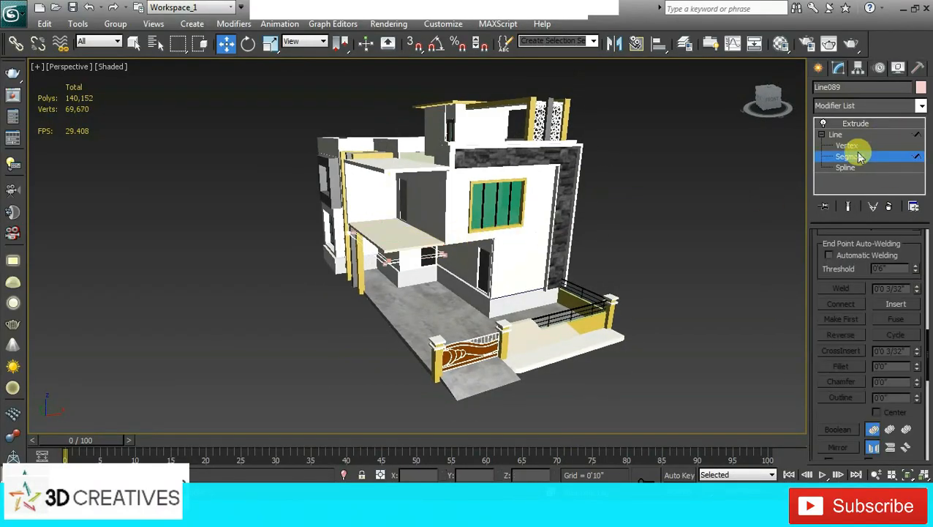
pyautogui.click(860, 145)
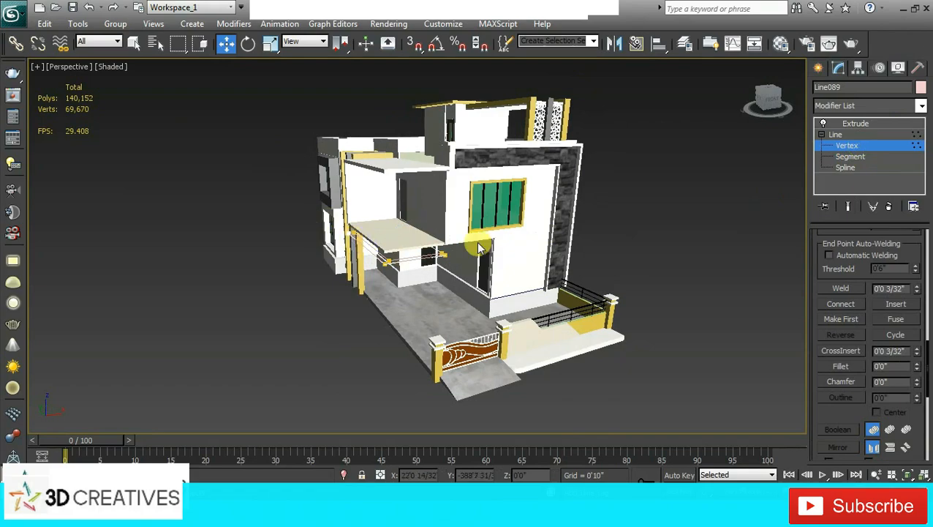
pyautogui.hotkey('alt', 'w')
pyautogui.rightClick(266, 165)
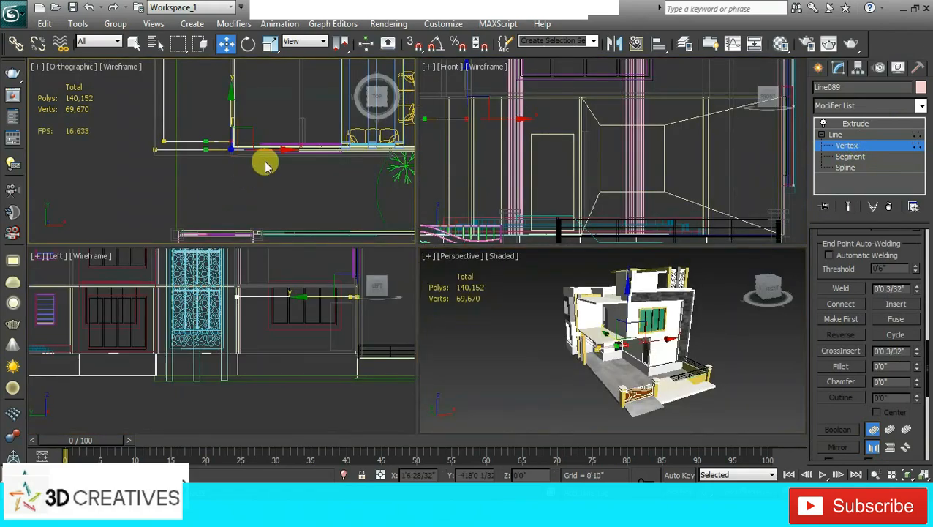
pyautogui.hotkey('alt', 'w')
pyautogui.scroll(2, 472, 177)
pyautogui.moveTo(644, 173); pyautogui.dragTo(598, 233, button='middle')
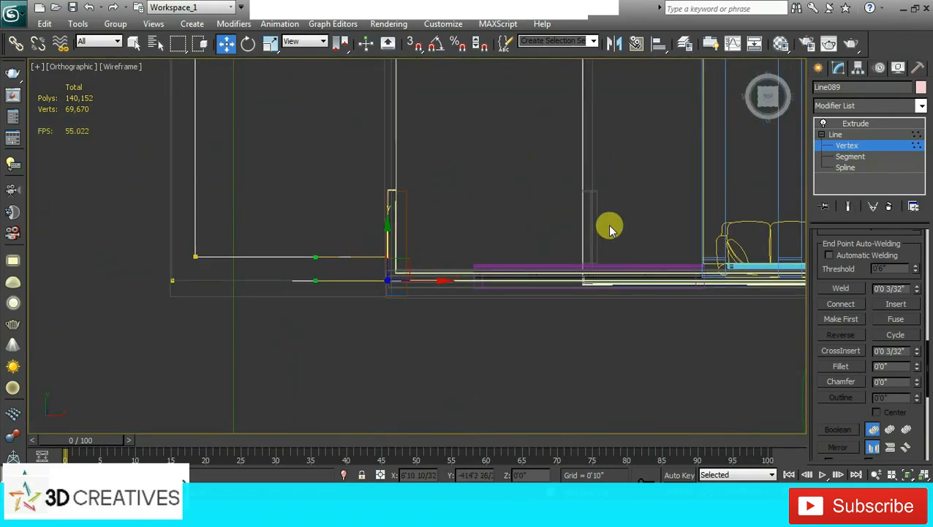
pyautogui.moveTo(412, 282); pyautogui.dragTo(605, 277)
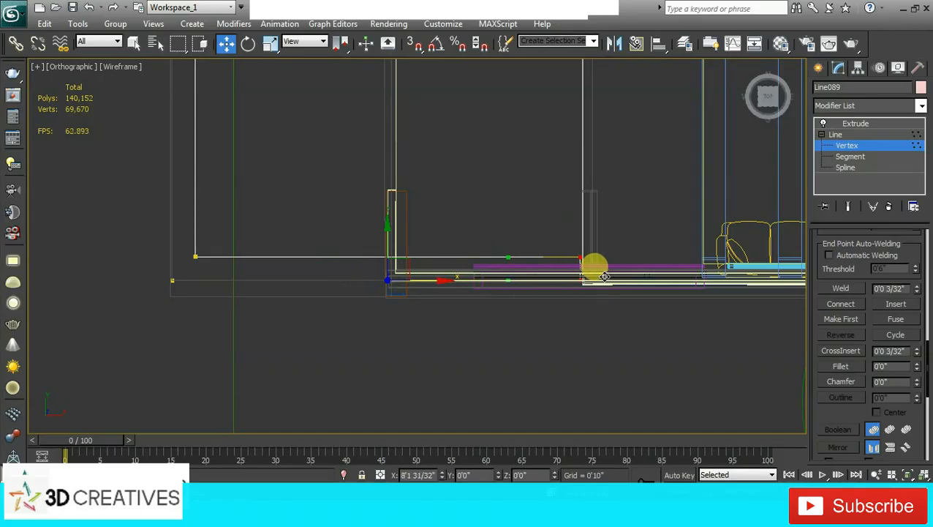
pyautogui.click(882, 123)
pyautogui.hotkey('alt', 'w')
pyautogui.click(707, 313)
pyautogui.hotkey('alt', 'w')
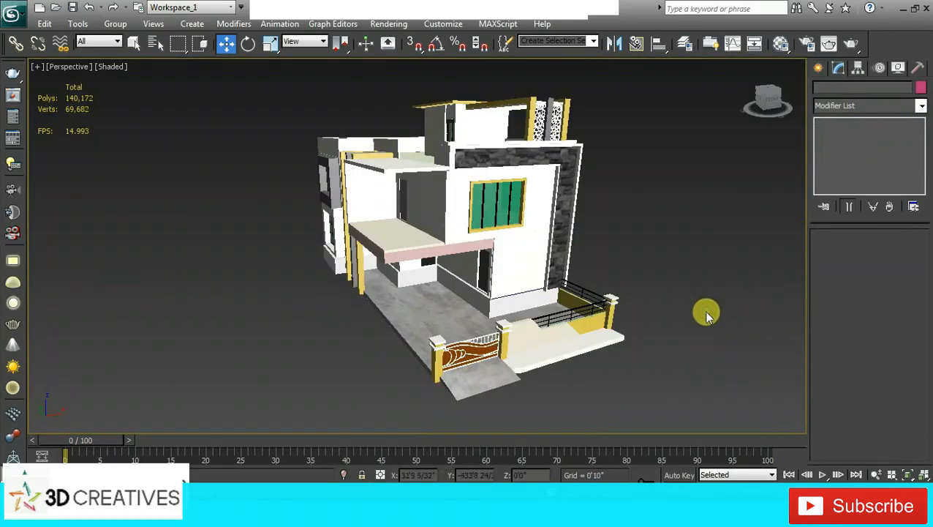
# Draw a rectangle about 1' by 1' in the top view at the beam's rear outer corner and open its parameters
pyautogui.keyDown('alt'); pyautogui.moveTo(708, 312); pyautogui.dragTo(435, 263, button='middle'); pyautogui.keyUp('alt')
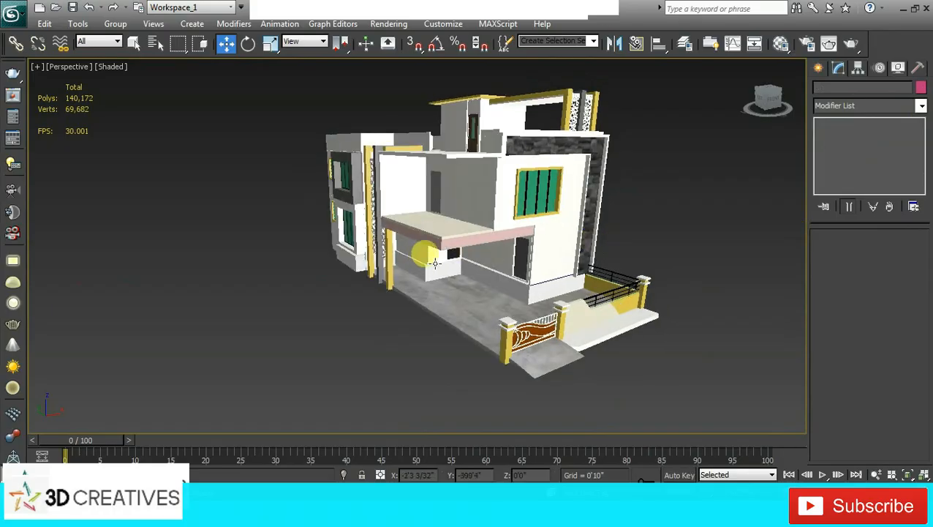
pyautogui.click(389, 251)
pyautogui.keyDown('alt'); pyautogui.moveTo(389, 250); pyautogui.dragTo(562, 276, button='middle'); pyautogui.keyUp('alt')
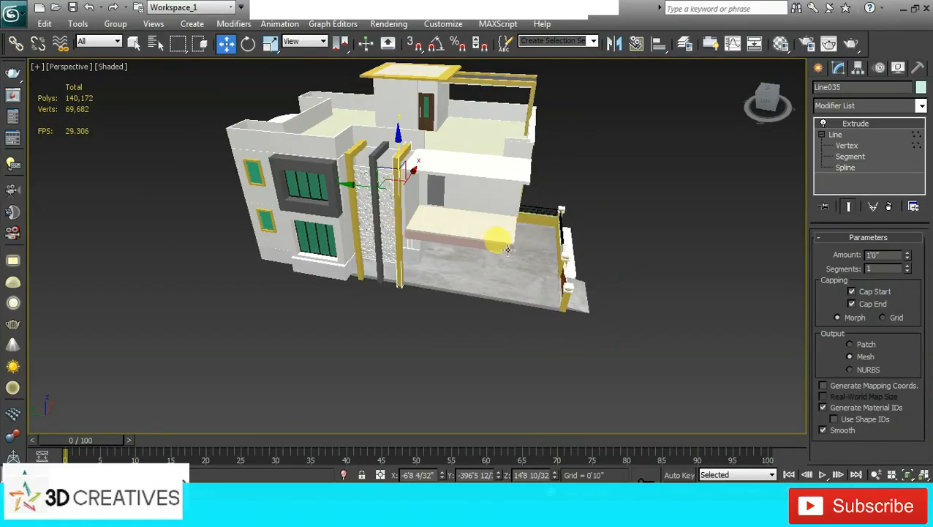
pyautogui.hotkey('alt', 'w')
pyautogui.click(194, 162)
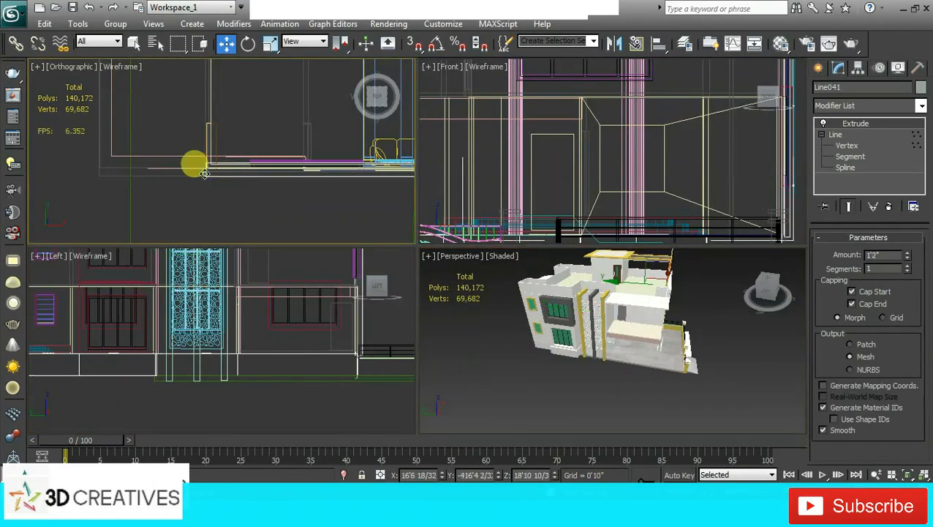
pyautogui.hotkey('alt', 'w')
pyautogui.moveTo(308, 202); pyautogui.dragTo(422, 252, button='middle')
pyautogui.click(818, 68)
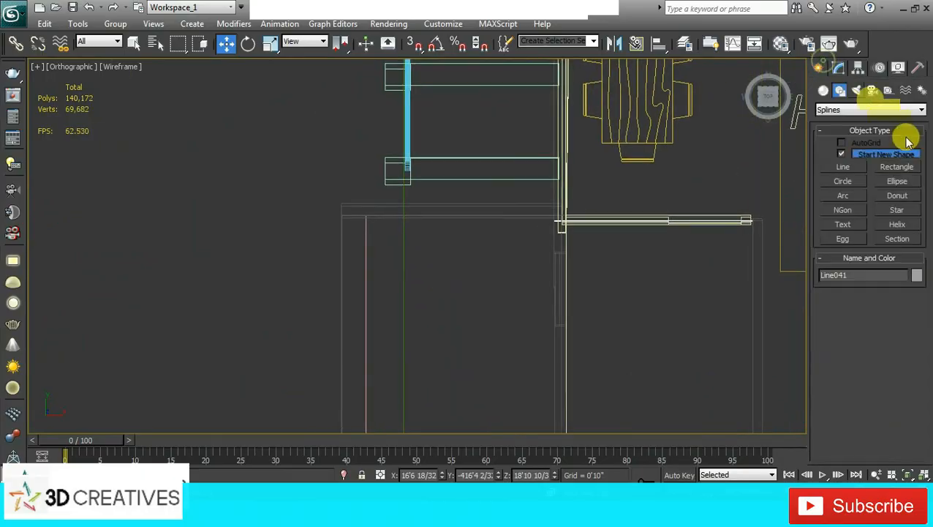
pyautogui.click(897, 167)
pyautogui.moveTo(341, 206); pyautogui.dragTo(338, 202, button='middle')
pyautogui.scroll(4, 328, 204)
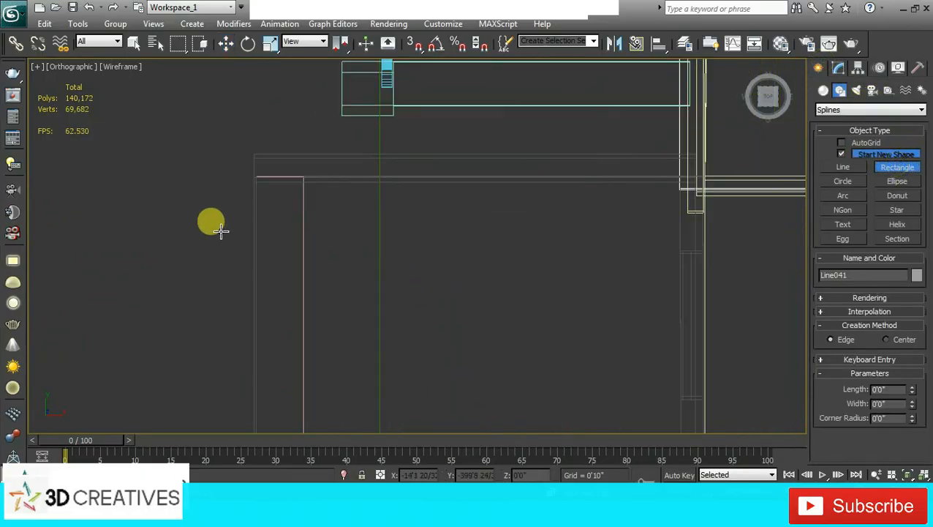
pyautogui.moveTo(229, 220); pyautogui.dragTo(292, 232, button='middle')
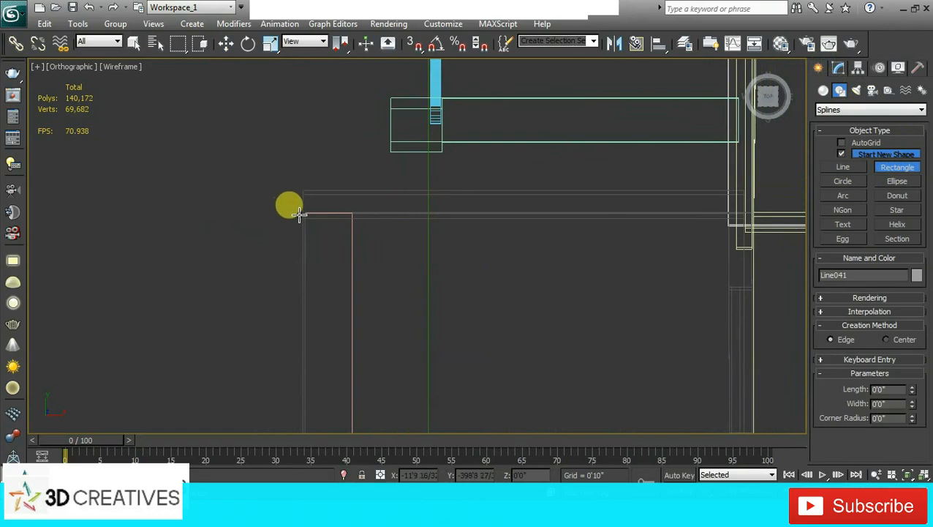
pyautogui.moveTo(304, 214); pyautogui.dragTo(352, 262)
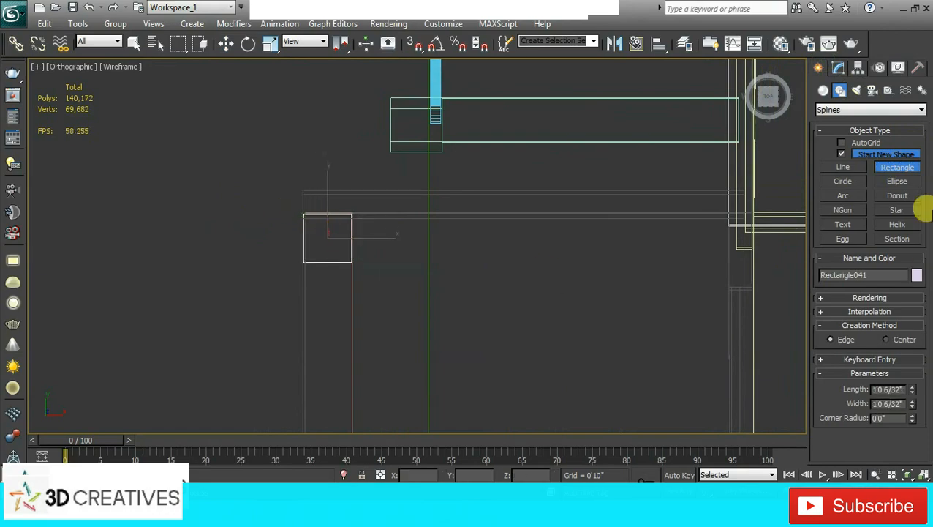
pyautogui.click(838, 67)
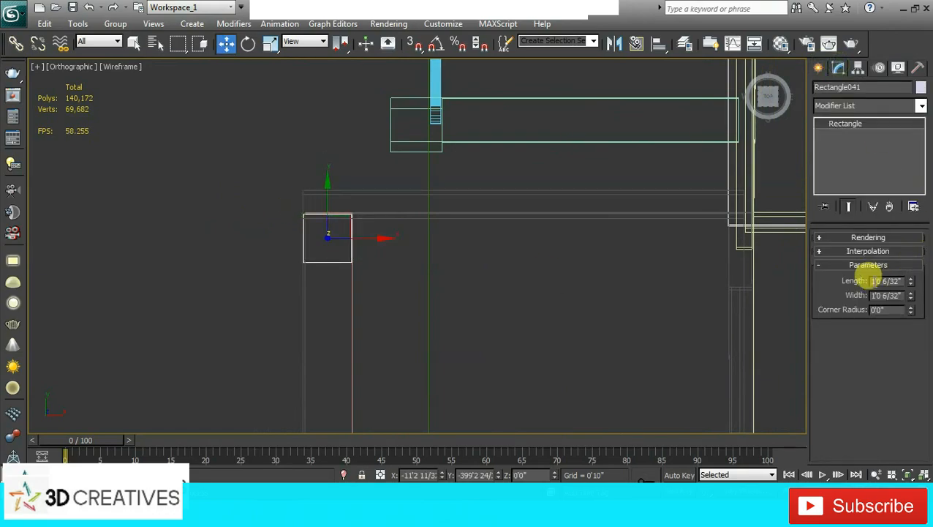
# Set the rectangle's length and width to 1' and shift it along X to line up with the beam's edge
pyautogui.click(873, 281)
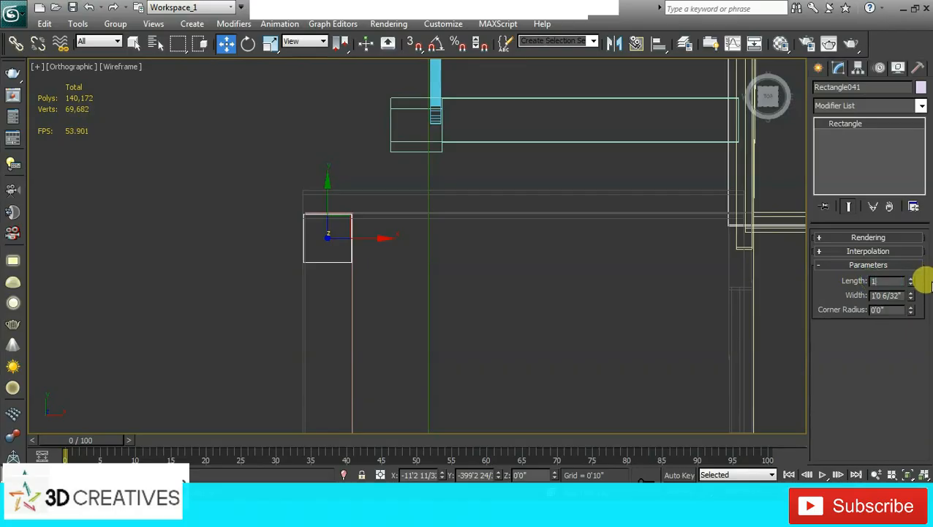
pyautogui.write('1')
pyautogui.press('Tab')
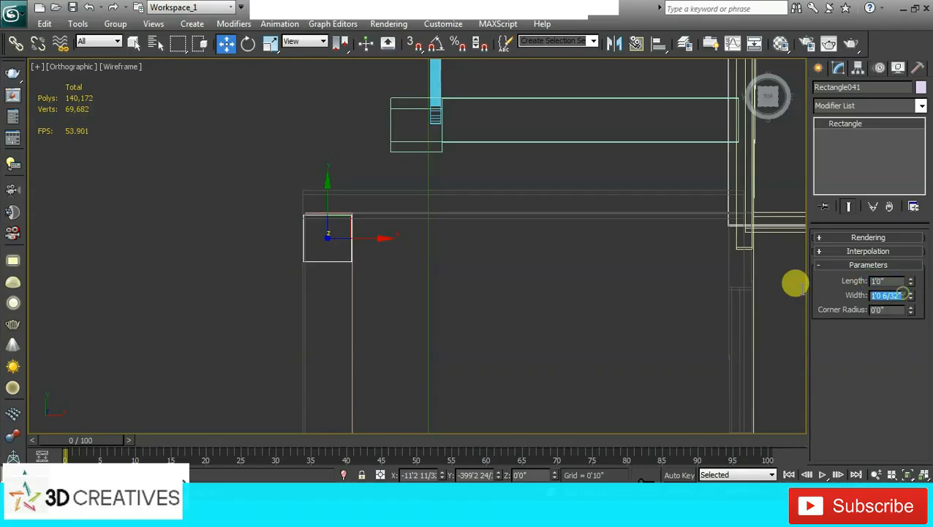
pyautogui.write('1')
pyautogui.press('Return')
pyautogui.scroll(4, 358, 286)
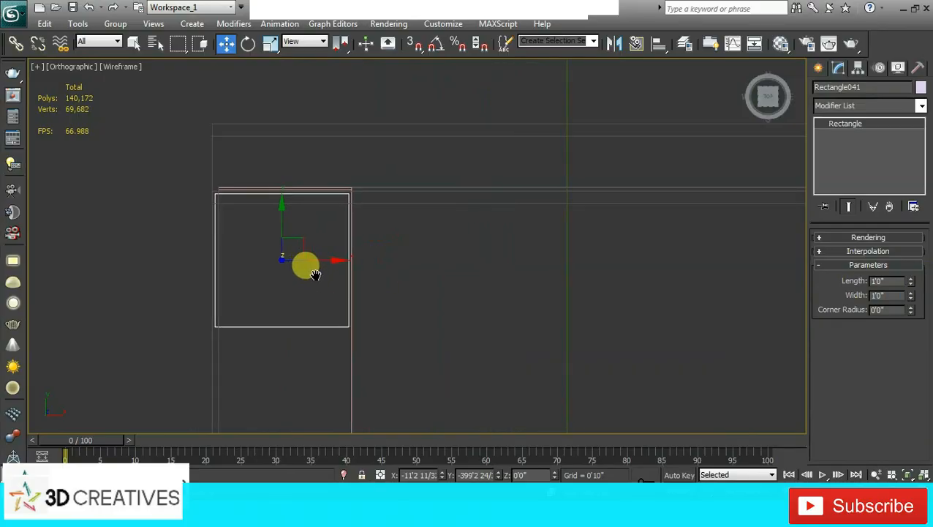
pyautogui.moveTo(306, 266); pyautogui.dragTo(339, 266, button='middle')
pyautogui.scroll(2, 298, 252)
pyautogui.moveTo(305, 261); pyautogui.dragTo(308, 261)
pyautogui.scroll(-2, 474, 254)
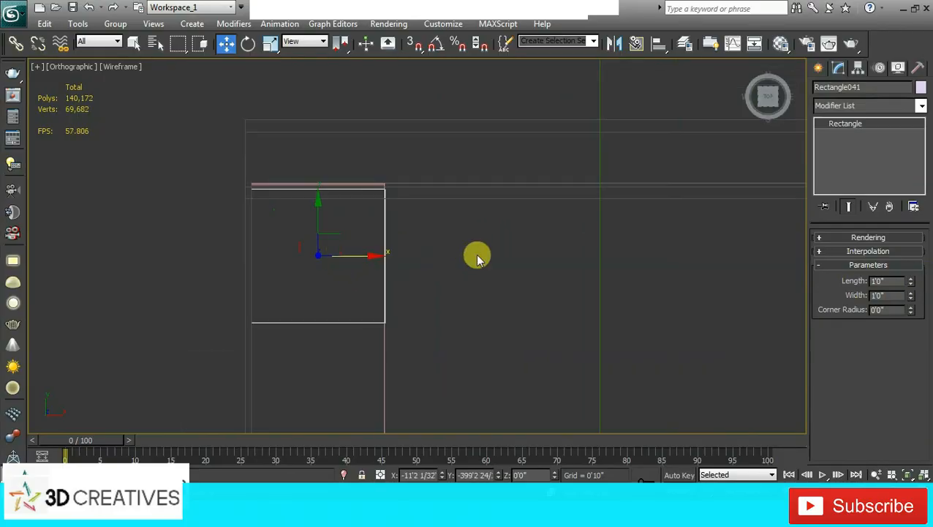
# Lower the rectangle to about -3'3 5/8" on Z, down to the base of the house
pyautogui.hotkey('alt', 'w')
pyautogui.rightClick(773, 292)
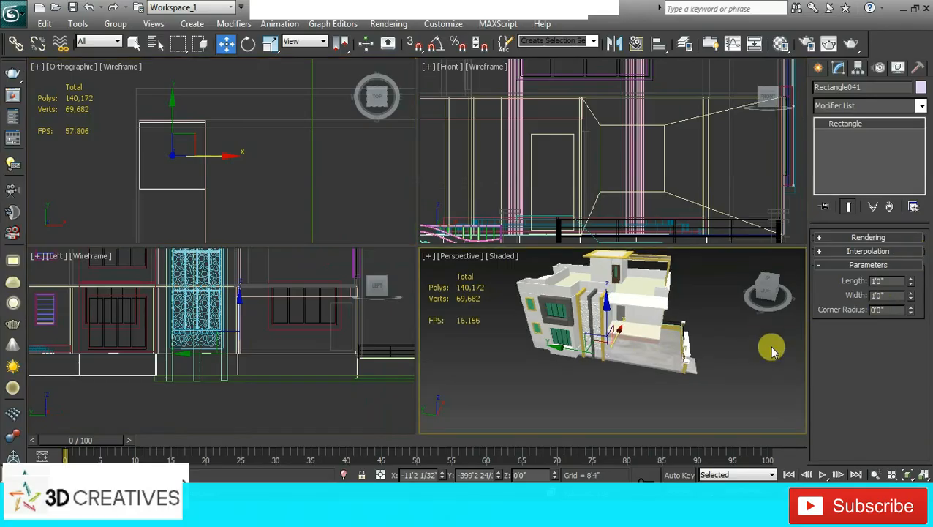
pyautogui.hotkey('alt', 'w')
pyautogui.scroll(-2, 614, 281)
pyautogui.scroll(6, 304, 250)
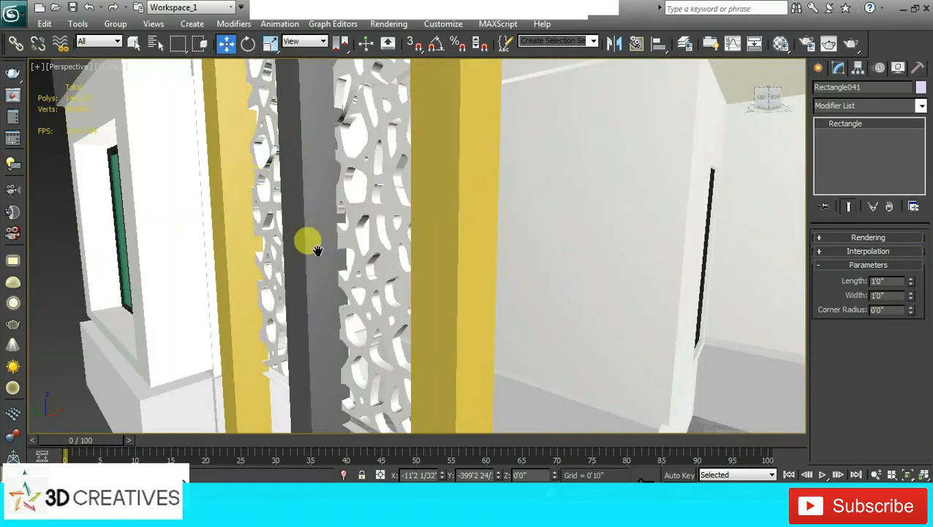
pyautogui.scroll(-6, 482, 346)
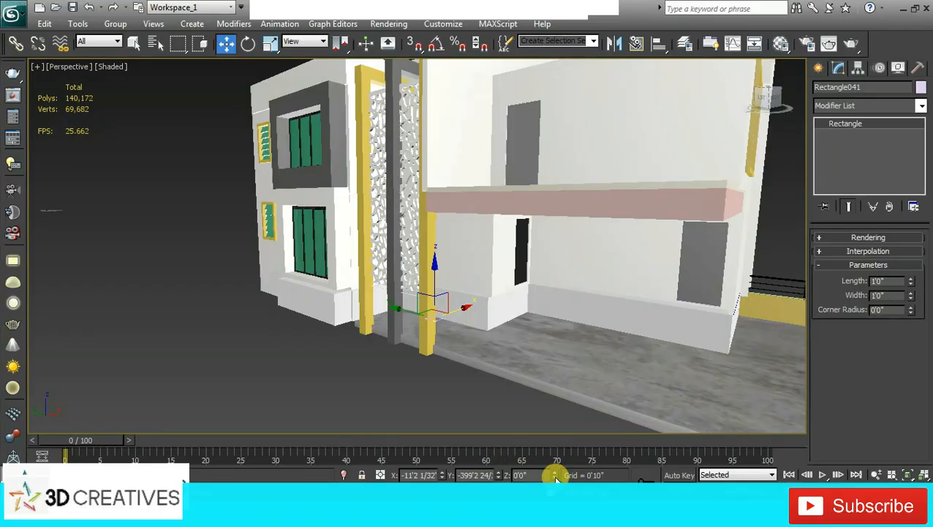
pyautogui.click(528, 474)
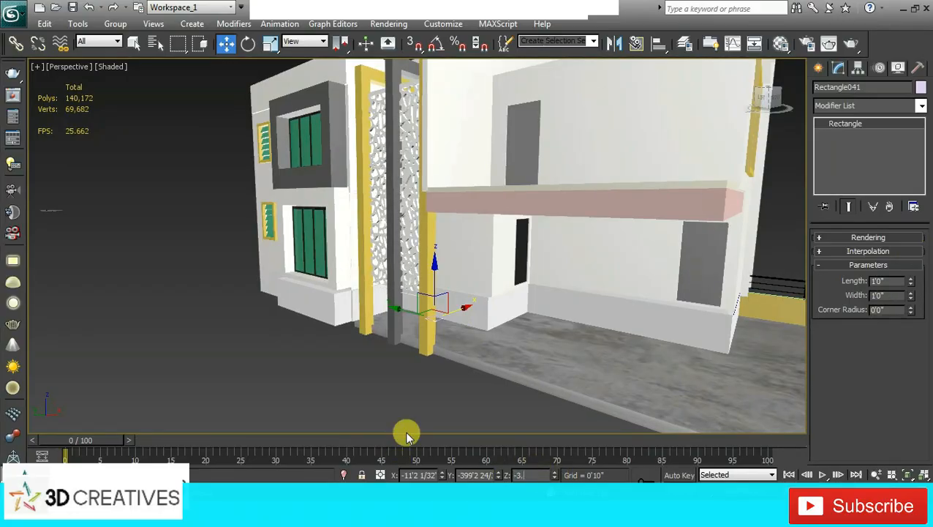
pyautogui.press('Return')
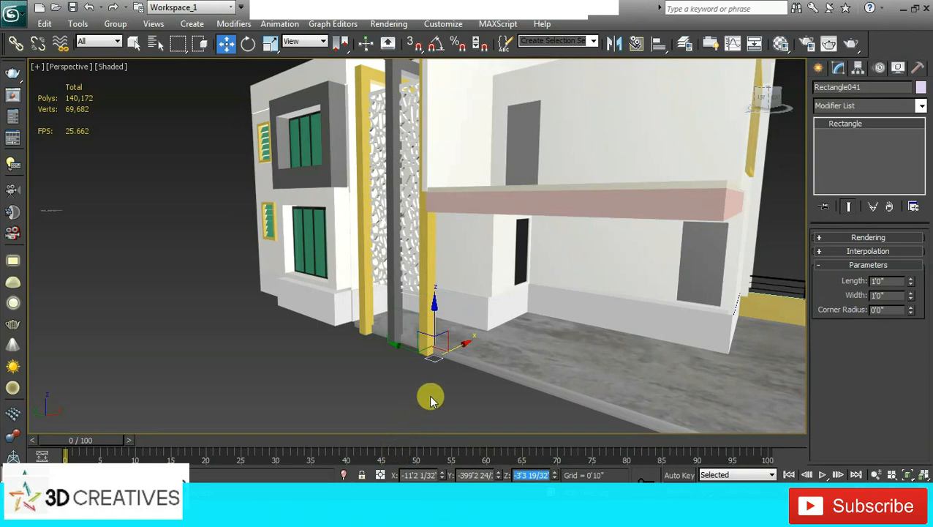
# Extrude the rectangle 12' into a column reaching up to the underside of the beam
pyautogui.click(921, 105)
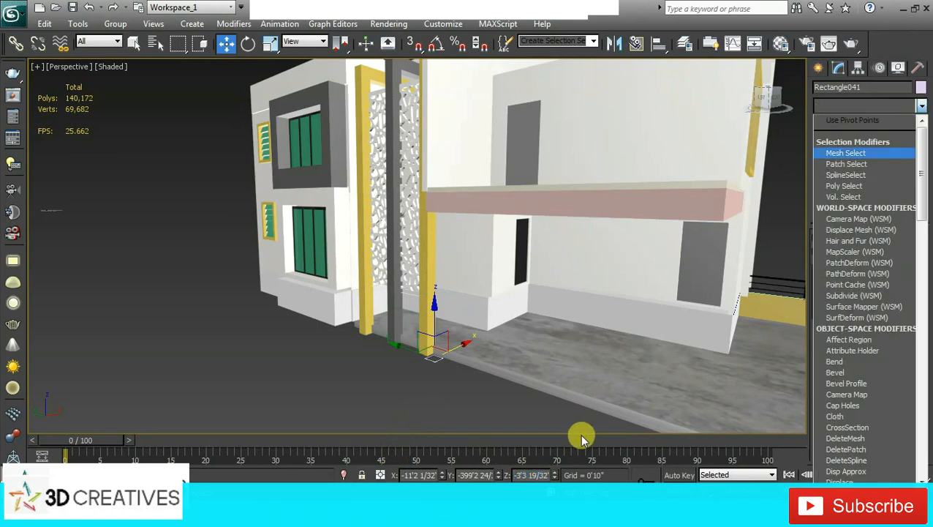
pyautogui.press('r')
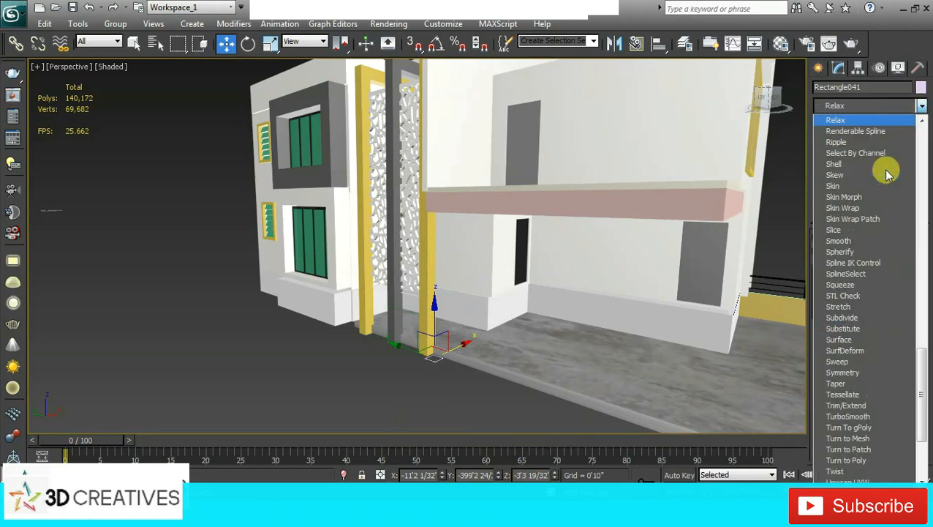
pyautogui.press('e')
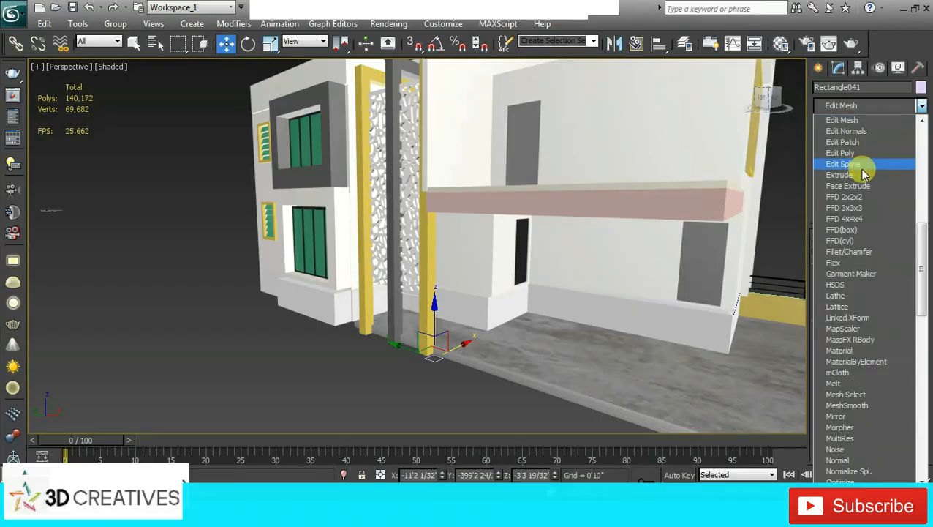
pyautogui.click(848, 176)
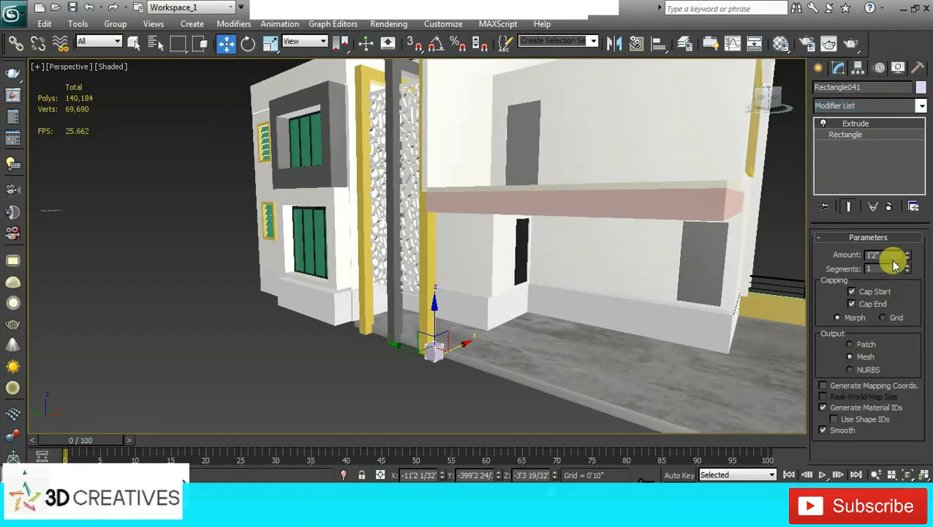
pyautogui.doubleClick(890, 257)
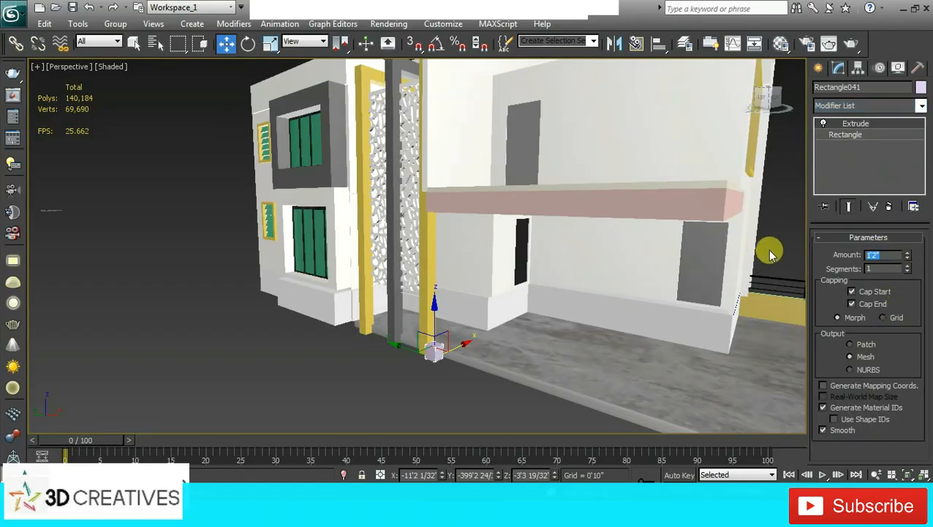
pyautogui.write("13'")
pyautogui.press('Return')
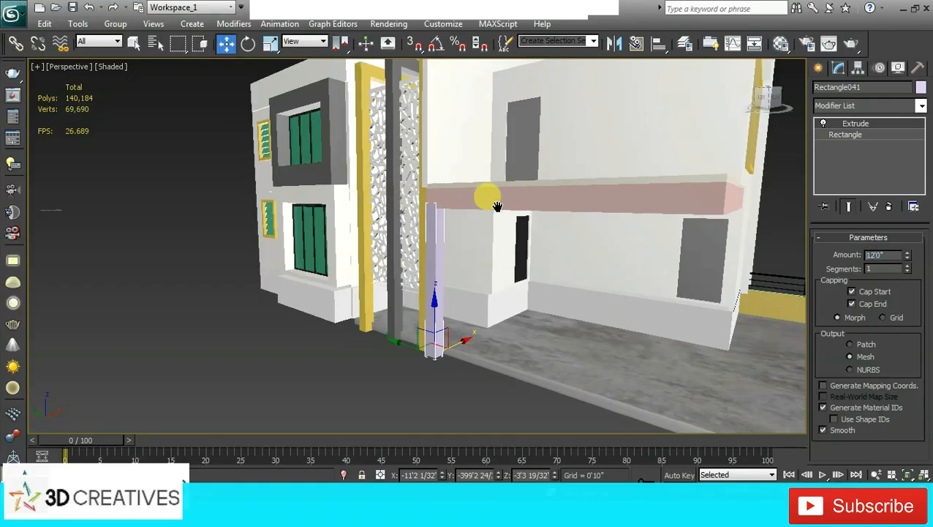
# Recolour the new column and the L-shaped beam white to match the house
pyautogui.scroll(4, 537, 219)
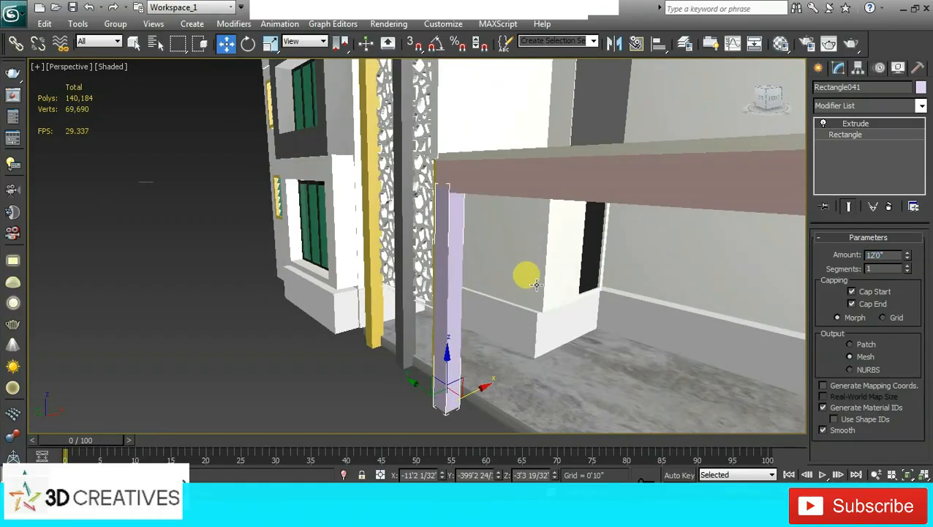
pyautogui.scroll(2, 525, 273)
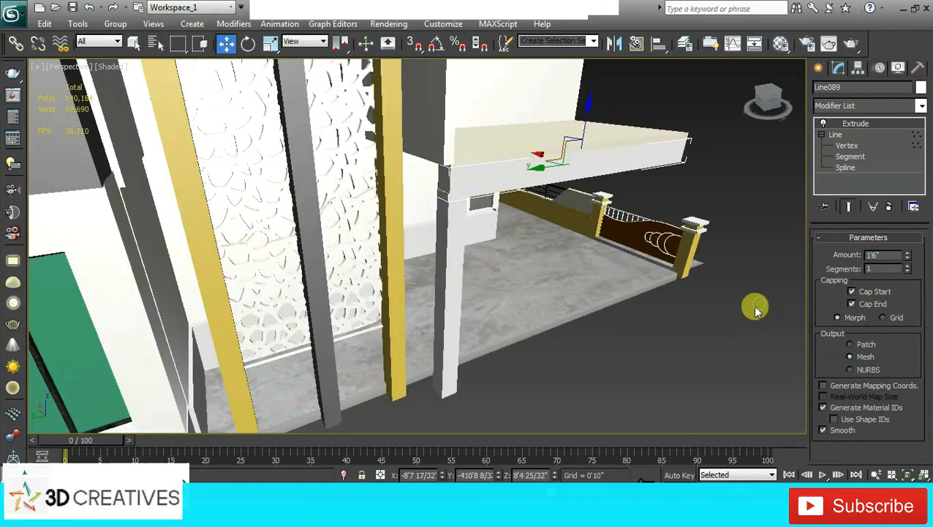
pyautogui.keyDown('alt'); pyautogui.moveTo(757, 311); pyautogui.dragTo(517, 274, button='middle'); pyautogui.keyUp('alt')
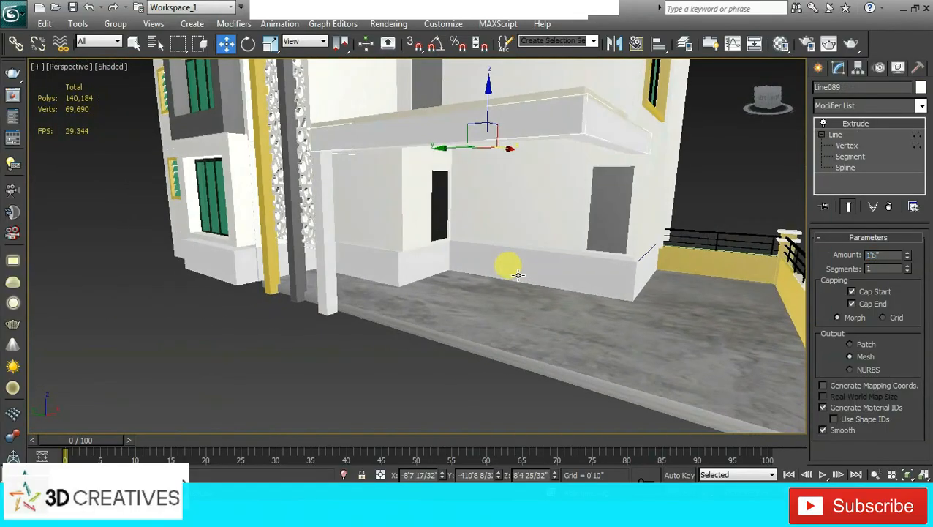
pyautogui.click(358, 172)
pyautogui.scroll(-5, 591, 126)
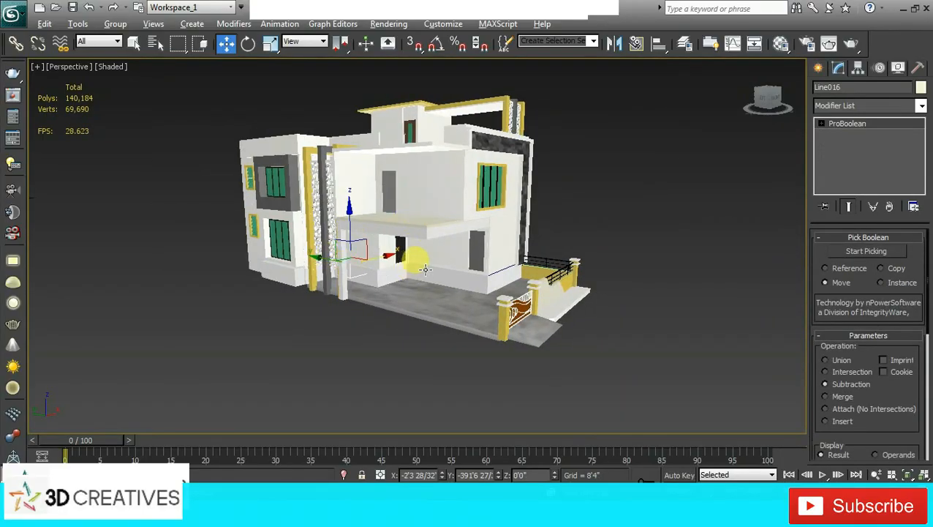
# Make one instance of the column in the top view about 16'7" along Y, at the beam's front outer corner
pyautogui.hotkey('alt', 'w')
pyautogui.click(240, 194)
pyautogui.hotkey('alt', 'w')
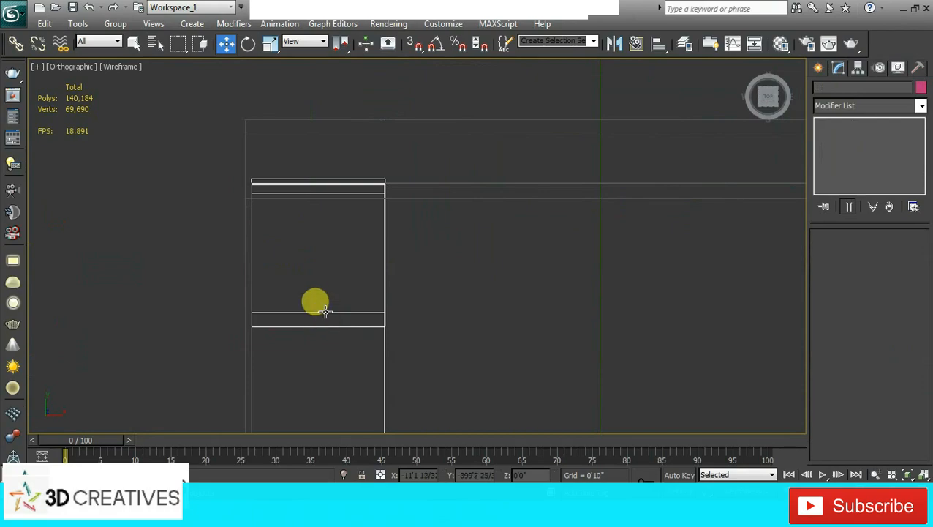
pyautogui.click(325, 313)
pyautogui.scroll(-4, 398, 271)
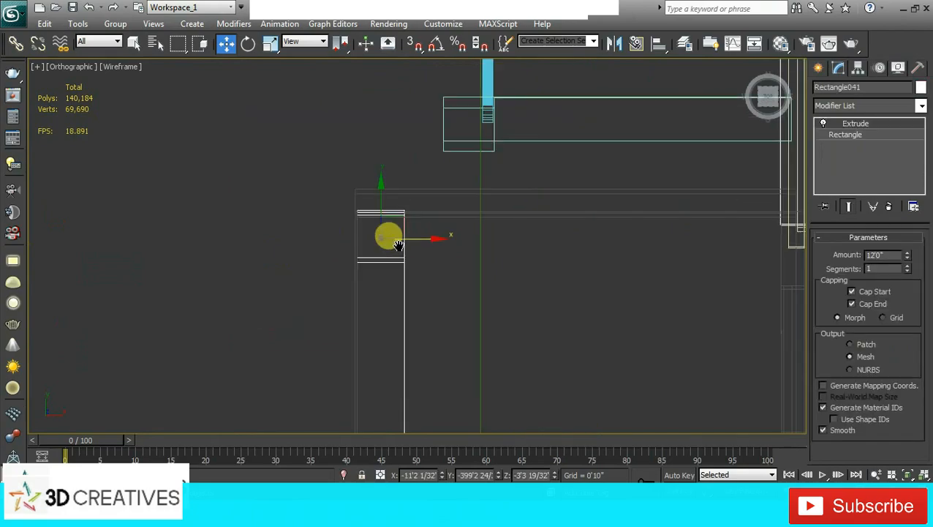
pyautogui.click(457, 262)
pyautogui.hotkey('alt', 'w')
pyautogui.click(577, 342)
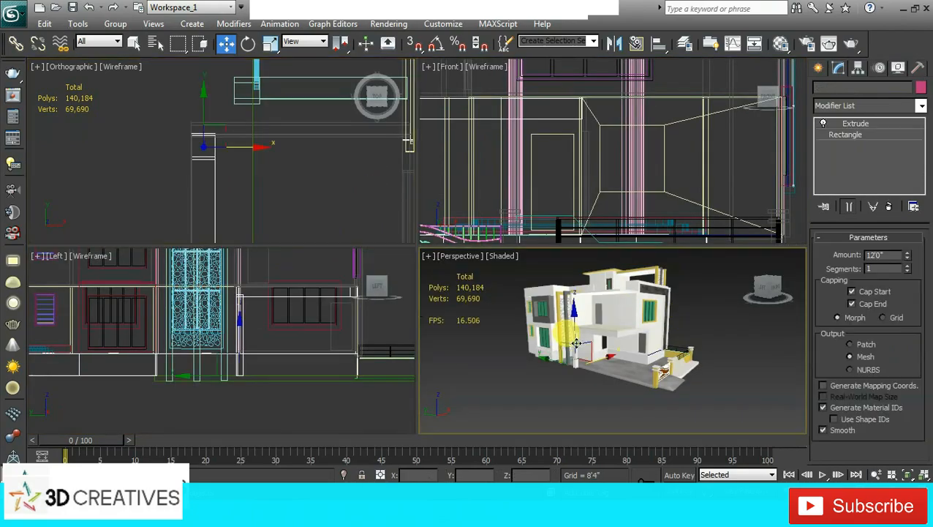
pyautogui.scroll(5, 504, 350)
pyautogui.middleClick(273, 158)
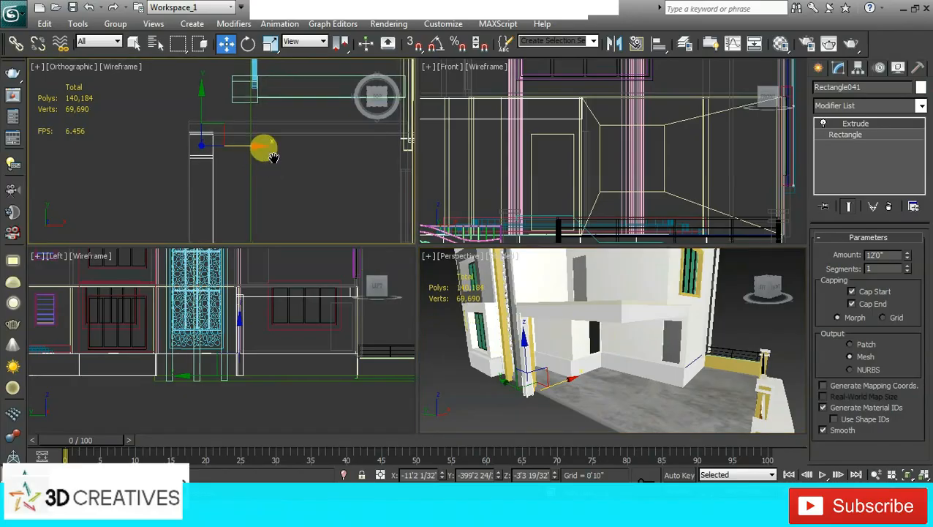
pyautogui.hotkey('alt', 'w')
pyautogui.scroll(-2, 344, 218)
pyautogui.moveTo(348, 221); pyautogui.dragTo(356, 156, button='middle')
pyautogui.scroll(-3, 359, 153)
pyautogui.scroll(-2, 417, 171)
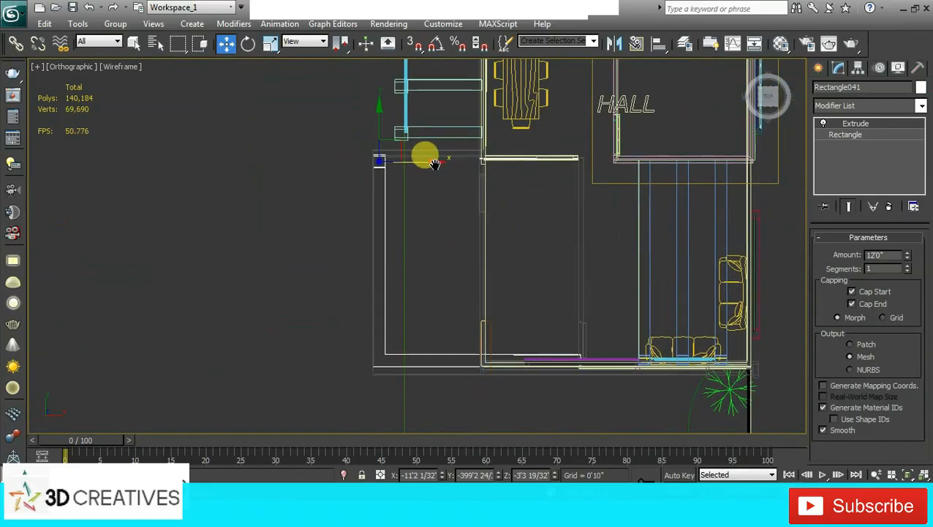
pyautogui.moveTo(378, 119); pyautogui.dragTo(380, 238)
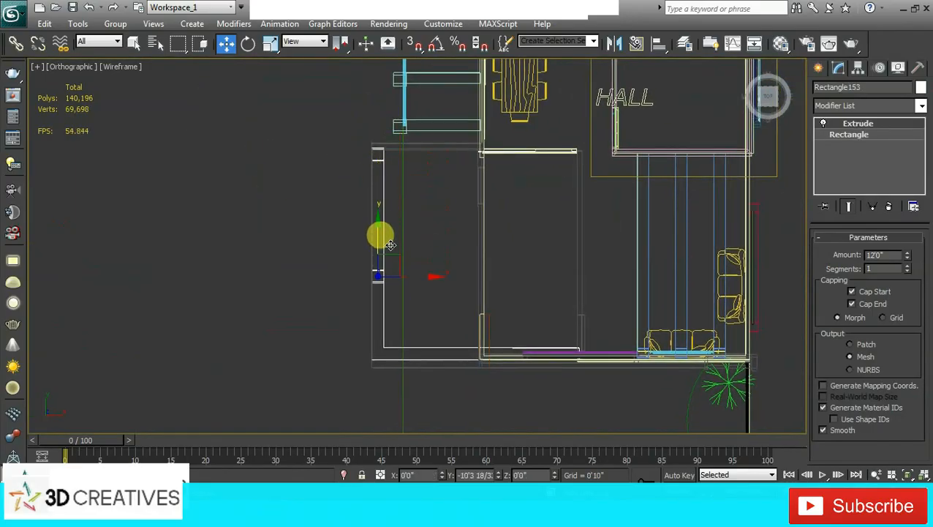
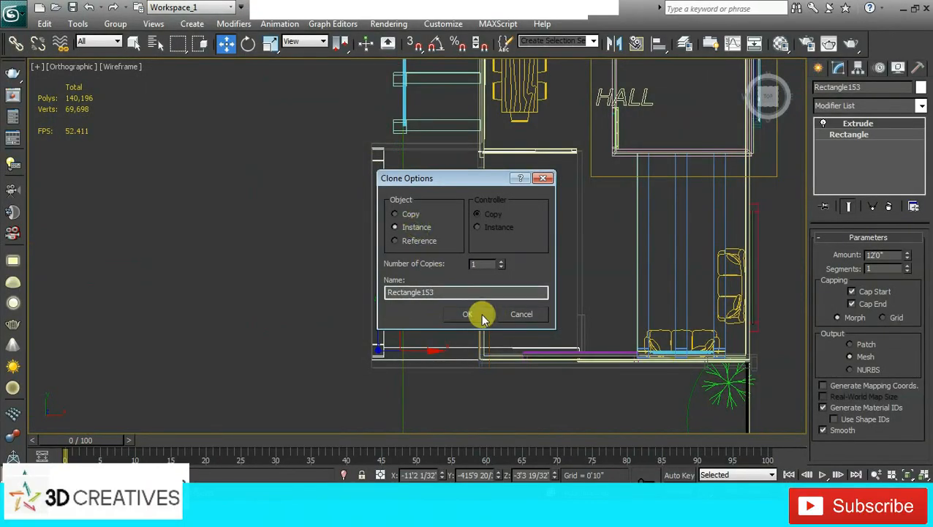
pyautogui.click(477, 314)
# Move the copied column about 3" further along Y so it lines up with the beam's front corner
pyautogui.hotkey('alt', 'w')
pyautogui.click(640, 357)
pyautogui.hotkey('alt', 'w')
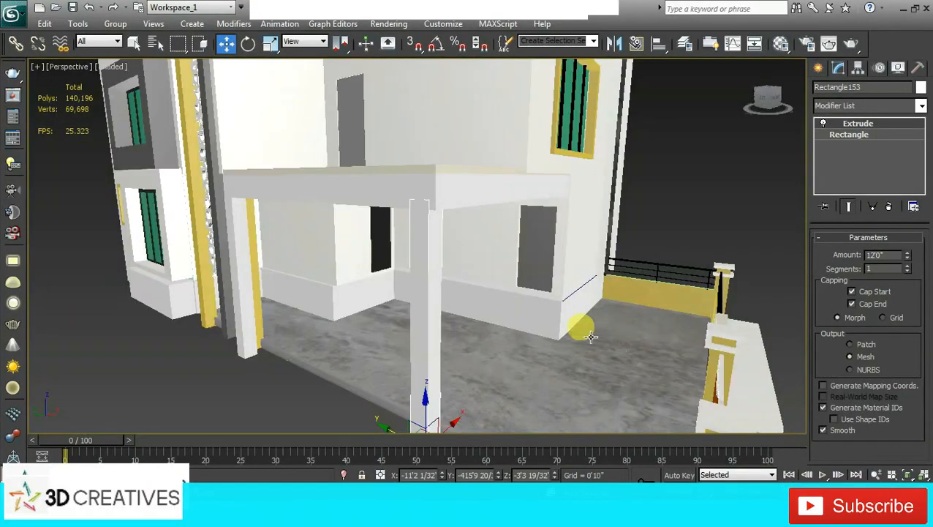
pyautogui.click(669, 185)
pyautogui.click(428, 259)
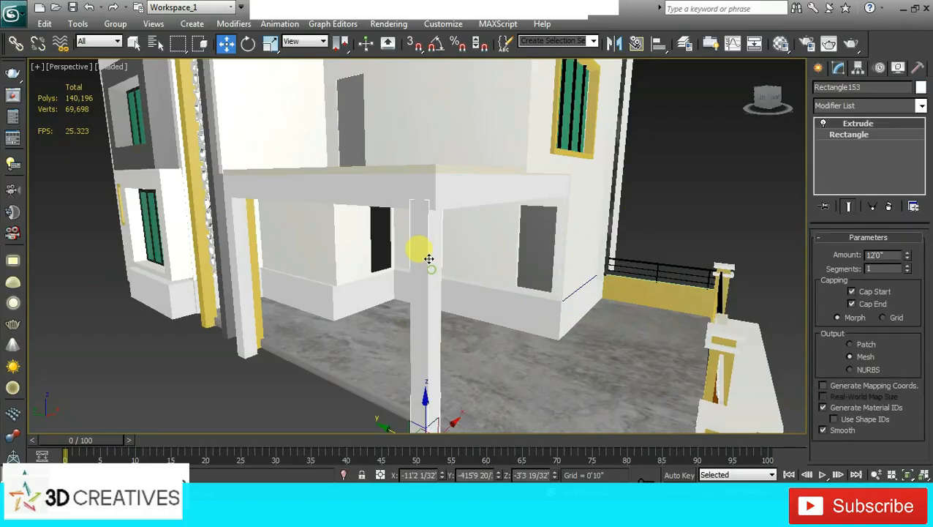
pyautogui.hotkey('alt', 'w')
pyautogui.scroll(5, 201, 182)
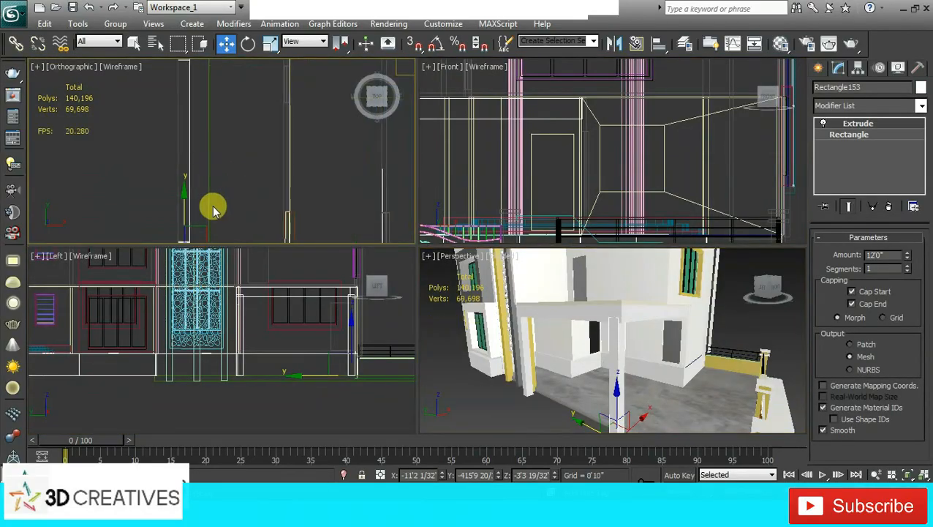
pyautogui.hotkey('alt', 'w')
pyautogui.moveTo(364, 274); pyautogui.dragTo(409, 34, button='middle')
pyautogui.scroll(3, 413, 39)
pyautogui.moveTo(355, 86); pyautogui.dragTo(361, 106, button='middle')
pyautogui.scroll(2, 361, 106)
pyautogui.moveTo(344, 86); pyautogui.dragTo(334, 96)
# Examine the canopy, beam and both columns against the whole house in the Perspective view
pyautogui.hotkey('alt', 'w')
pyautogui.click(774, 335)
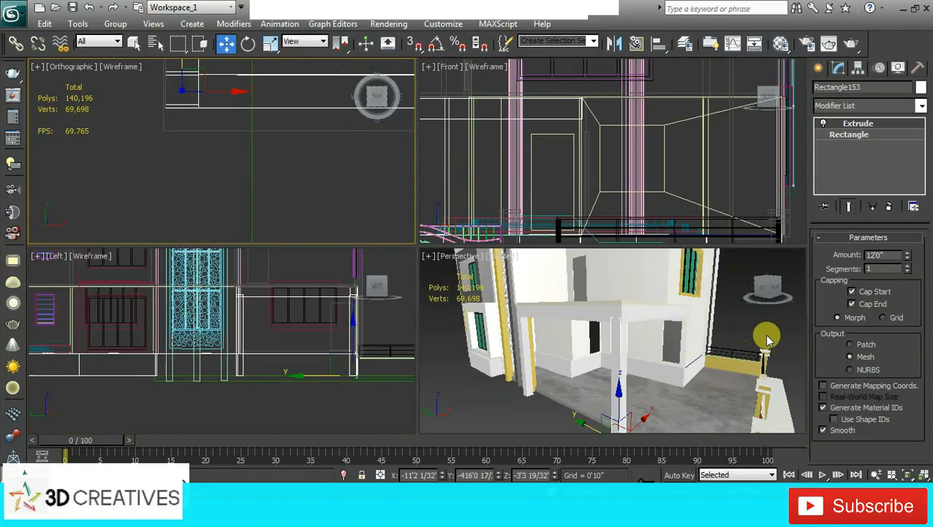
pyautogui.hotkey('alt', 'w')
pyautogui.keyDown('alt'); pyautogui.moveTo(601, 282); pyautogui.dragTo(598, 273, button='middle'); pyautogui.keyUp('alt')
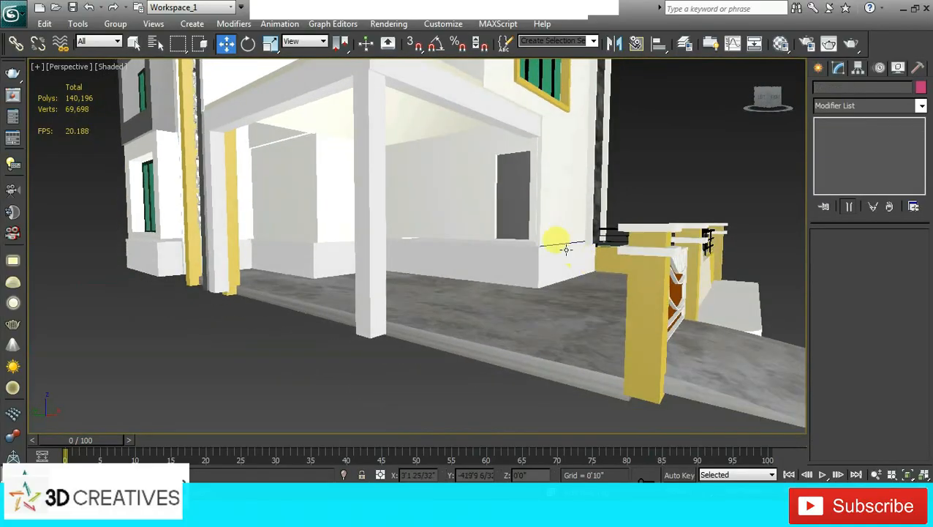
pyautogui.scroll(-5, 566, 250)
pyautogui.scroll(5, 569, 170)
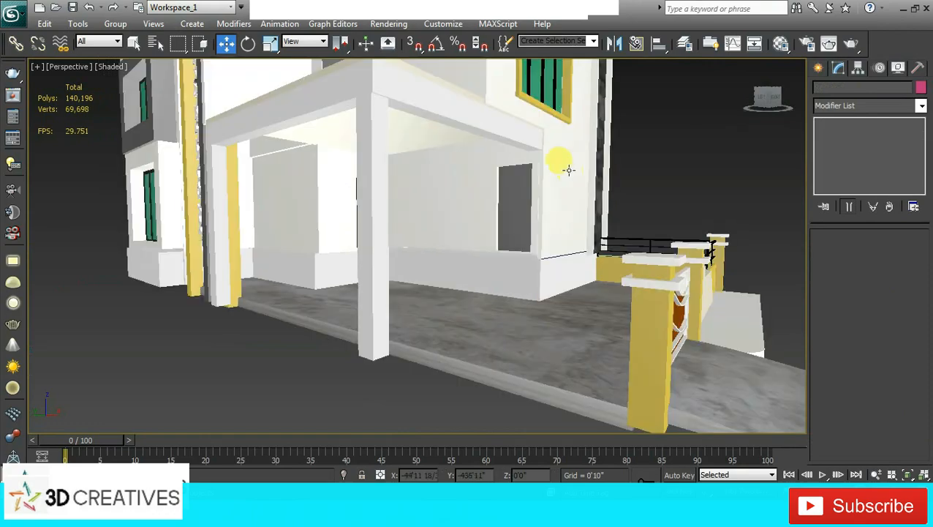
pyautogui.keyDown('alt'); pyautogui.moveTo(625, 161); pyautogui.dragTo(485, 284, button='middle'); pyautogui.keyUp('alt')
pyautogui.scroll(-5, 512, 269)
pyautogui.scroll(5, 475, 273)
pyautogui.scroll(-5, 482, 285)
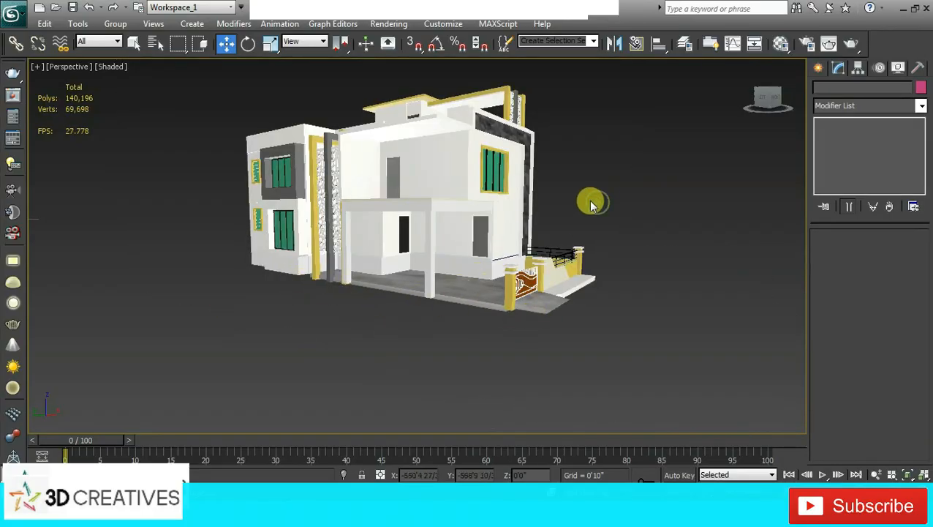
pyautogui.keyDown('alt'); pyautogui.moveTo(592, 203); pyautogui.dragTo(575, 225, button='middle'); pyautogui.keyUp('alt')
# Apply the white Paint Flat material 02 - DefaultCVFG to the grey floor slab beneath the canopy
pyautogui.click(427, 334)
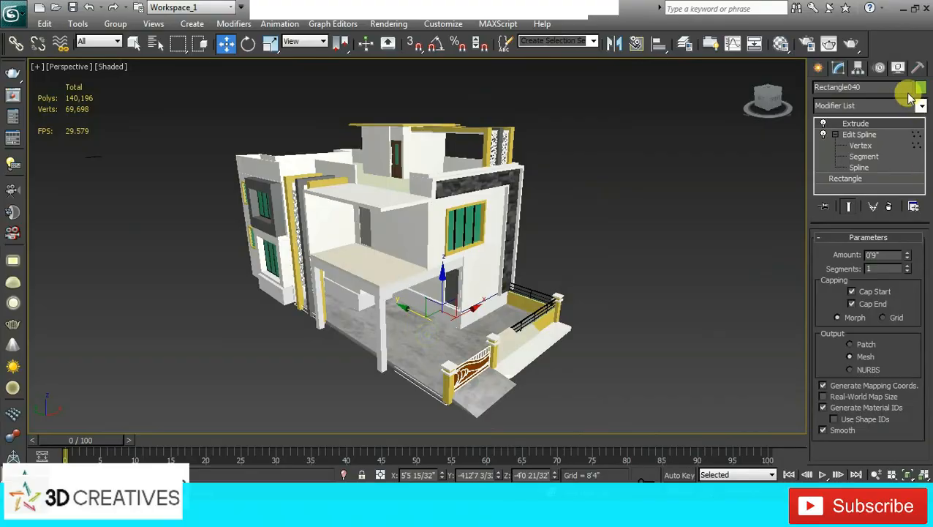
pyautogui.press('m')
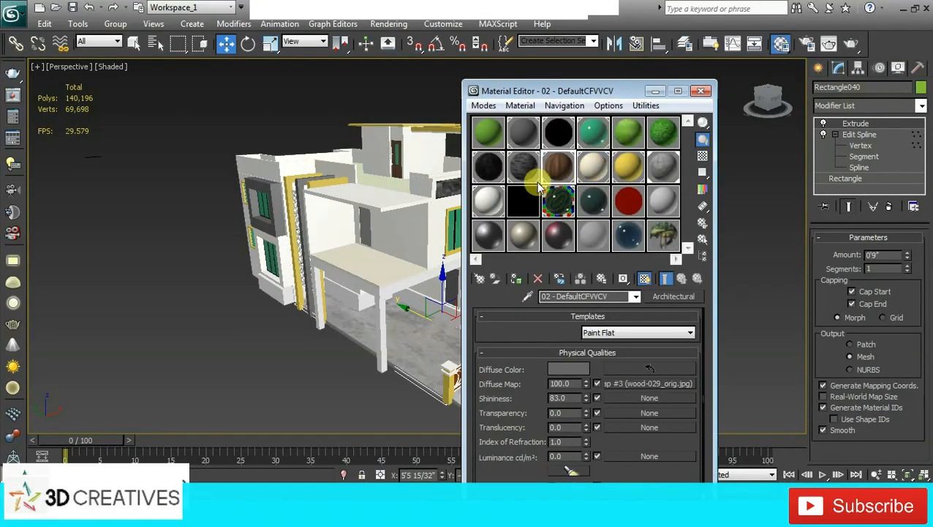
pyautogui.click(498, 196)
pyautogui.click(521, 280)
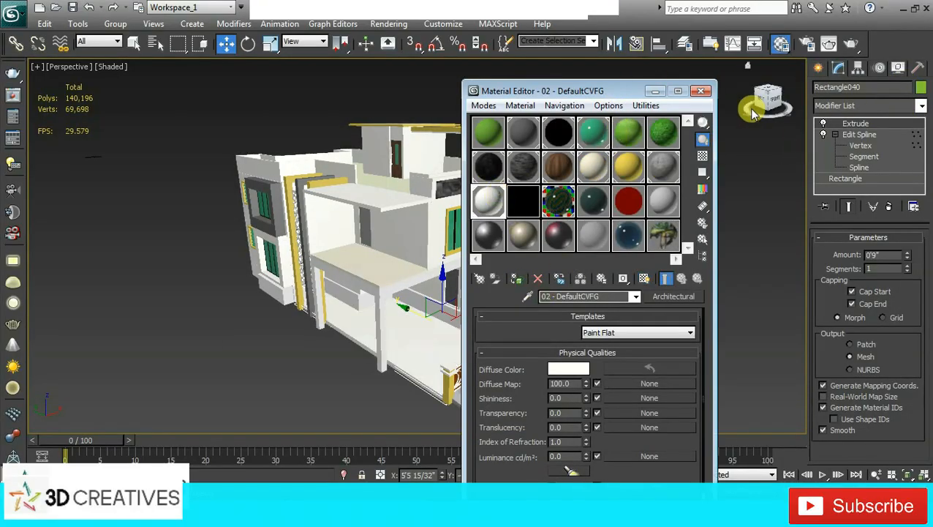
pyautogui.click(702, 92)
pyautogui.click(661, 222)
# Widen the raised plinth along the porch side wall by moving its side segment outward in the top view
pyautogui.keyDown('alt'); pyautogui.moveTo(553, 256); pyautogui.dragTo(501, 253, button='middle'); pyautogui.keyUp('alt')
pyautogui.scroll(5, 469, 255)
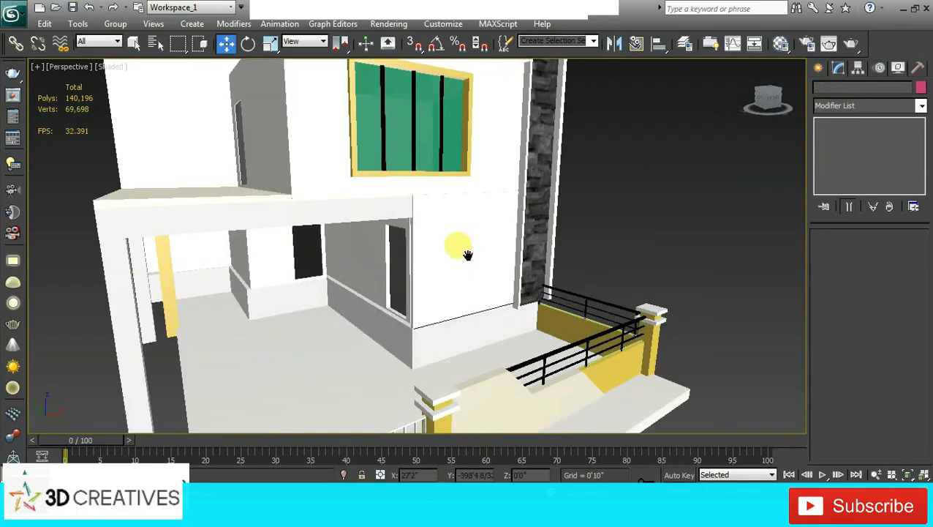
pyautogui.keyDown('alt'); pyautogui.moveTo(378, 286); pyautogui.dragTo(387, 276, button='middle'); pyautogui.keyUp('alt')
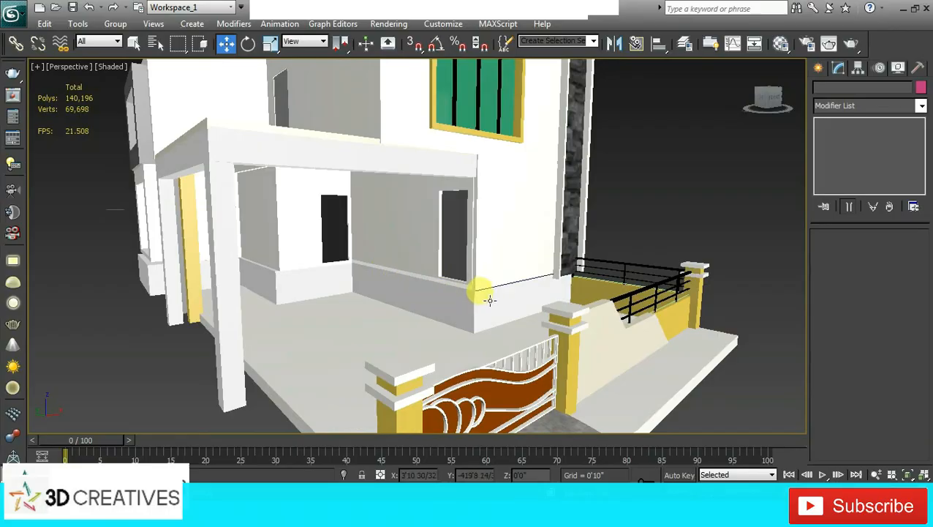
pyautogui.keyDown('alt'); pyautogui.moveTo(490, 300); pyautogui.dragTo(484, 286, button='middle'); pyautogui.keyUp('alt')
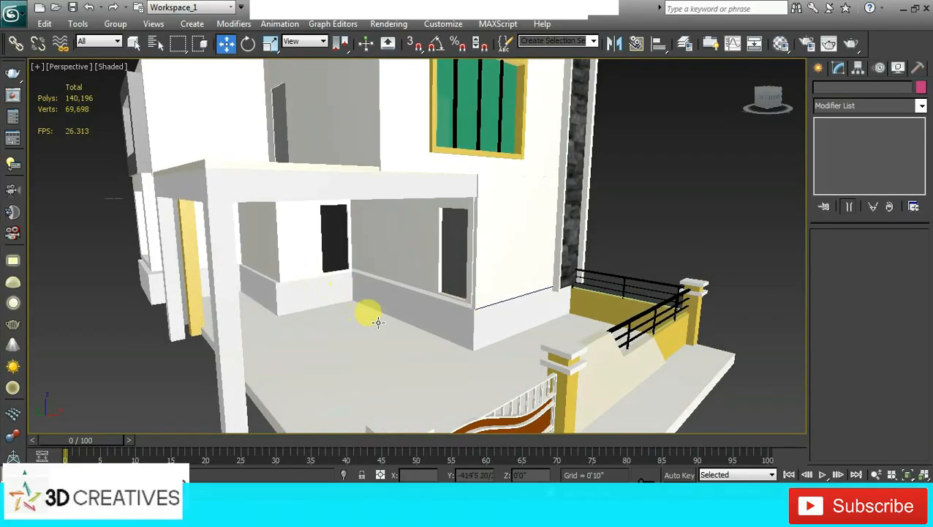
pyautogui.click(418, 300)
pyautogui.click(850, 156)
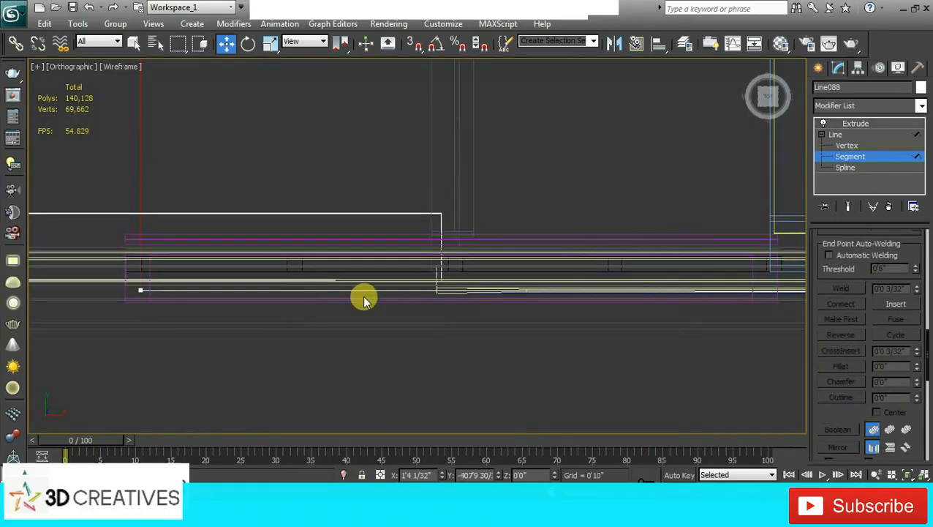
pyautogui.moveTo(365, 298); pyautogui.dragTo(418, 378, button='middle')
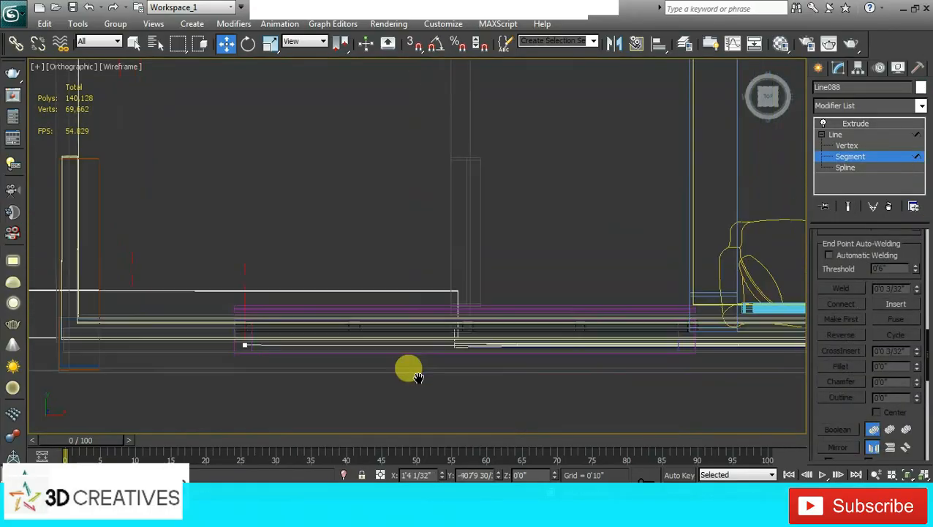
pyautogui.scroll(-2, 418, 378)
pyautogui.scroll(-4, 450, 303)
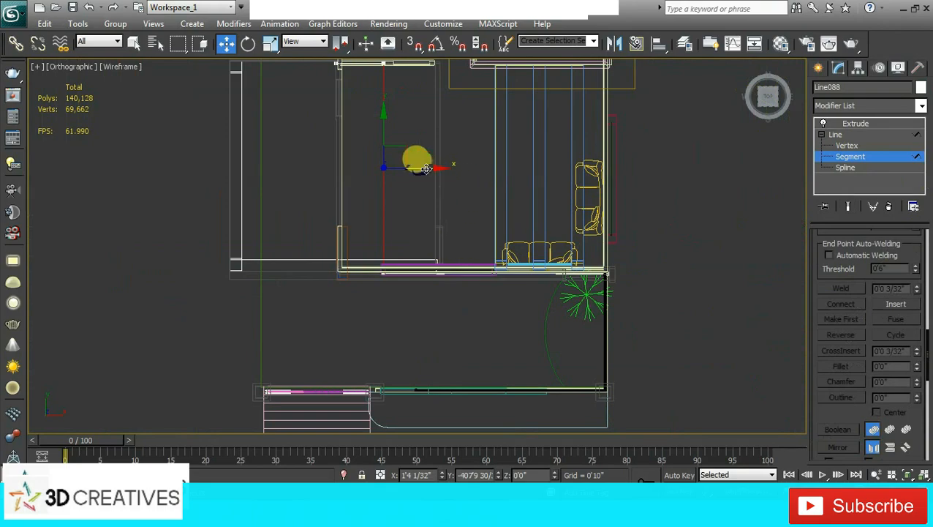
pyautogui.scroll(3, 550, 278)
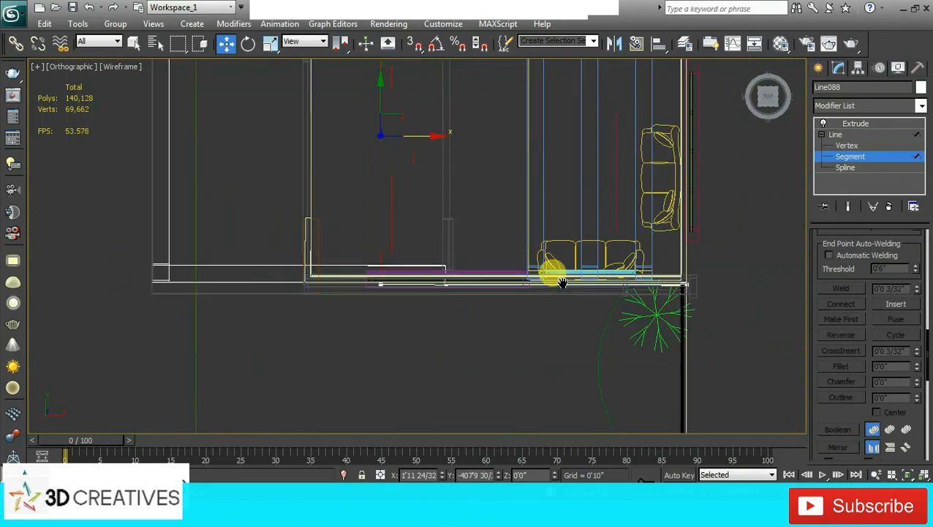
pyautogui.click(457, 294)
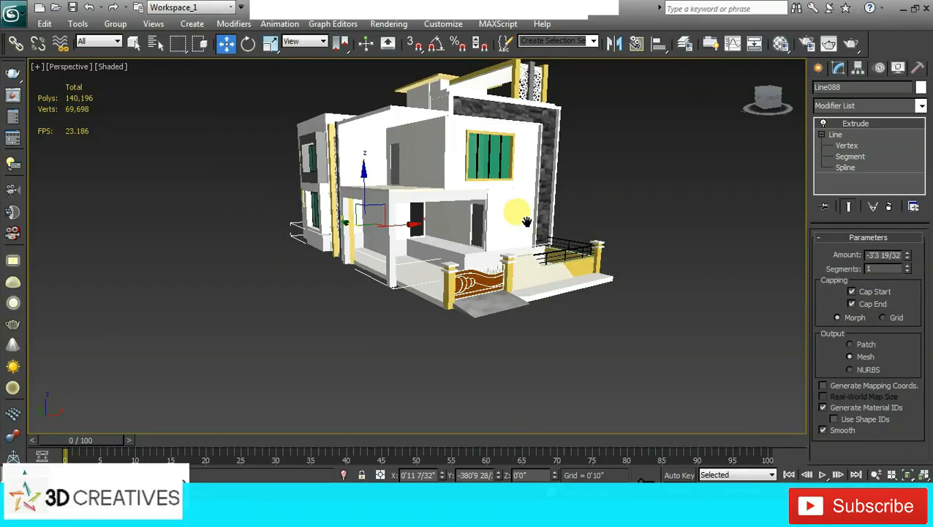
# Delete the yellow frame around the upper-floor front window
pyautogui.scroll(4, 528, 221)
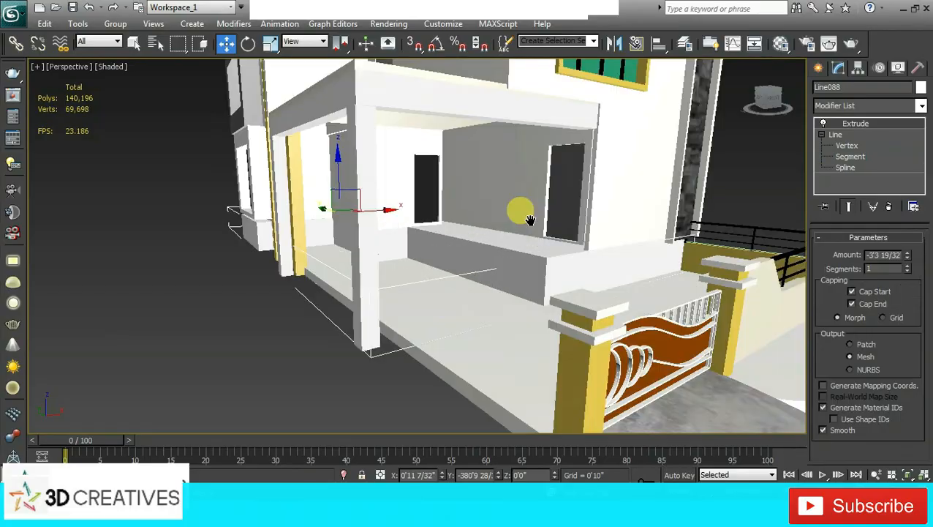
pyautogui.moveTo(528, 196); pyautogui.dragTo(614, 188, button='middle')
pyautogui.click(613, 181)
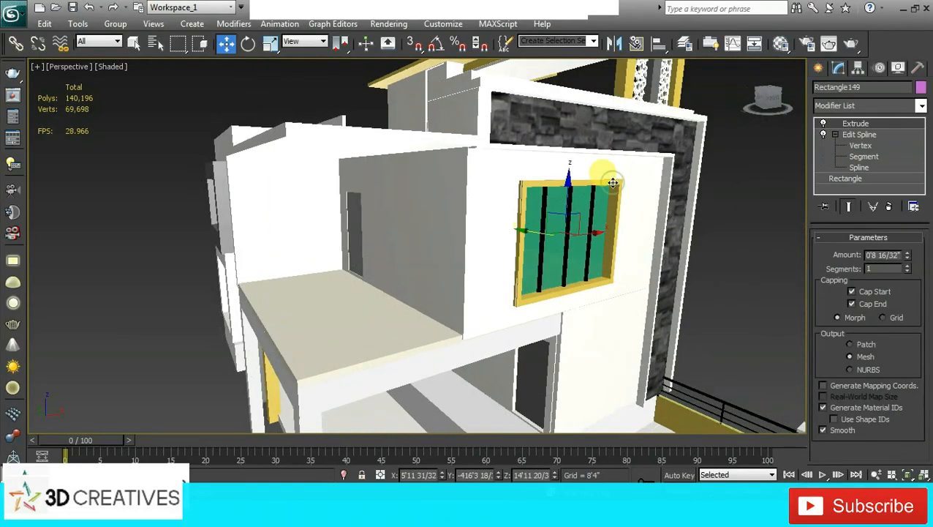
pyautogui.press('Delete')
pyautogui.moveTo(646, 265)
pyautogui.keyDown('alt'); pyautogui.mouseDown(button='middle')
pyautogui.moveTo(624, 250)
pyautogui.moveTo(648, 265)
pyautogui.mouseUp(button='middle'); pyautogui.keyUp('alt')
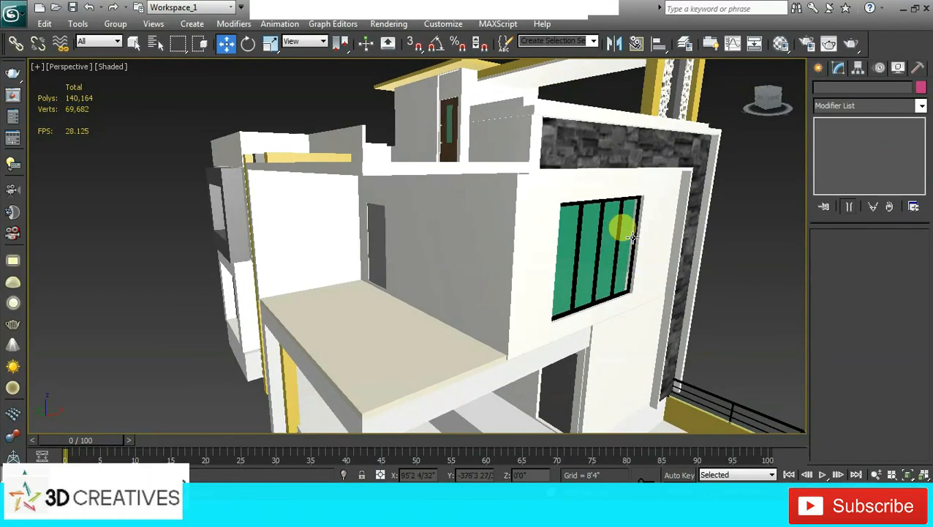
# Shift the upper front window's black grille and its green glass slightly along Y within the wall opening
pyautogui.click(611, 252)
pyautogui.moveTo(560, 245); pyautogui.dragTo(560, 241)
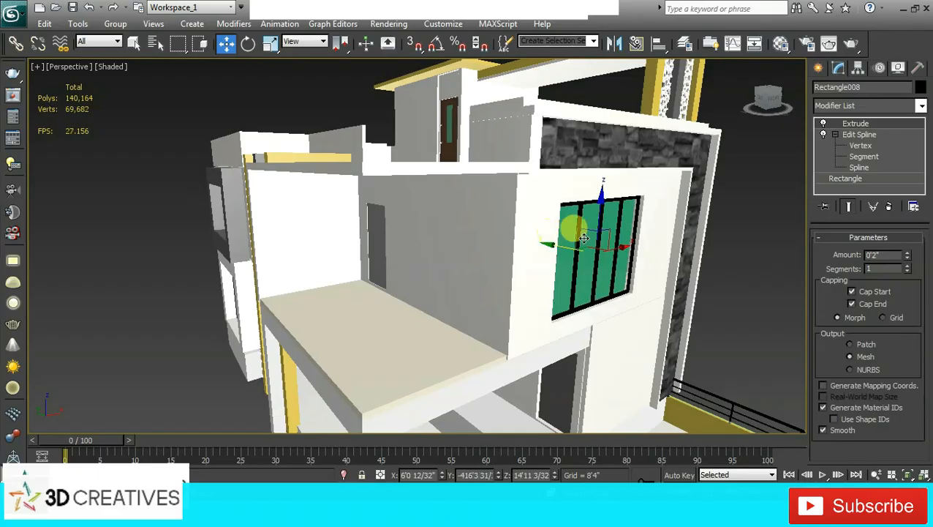
pyautogui.click(629, 221)
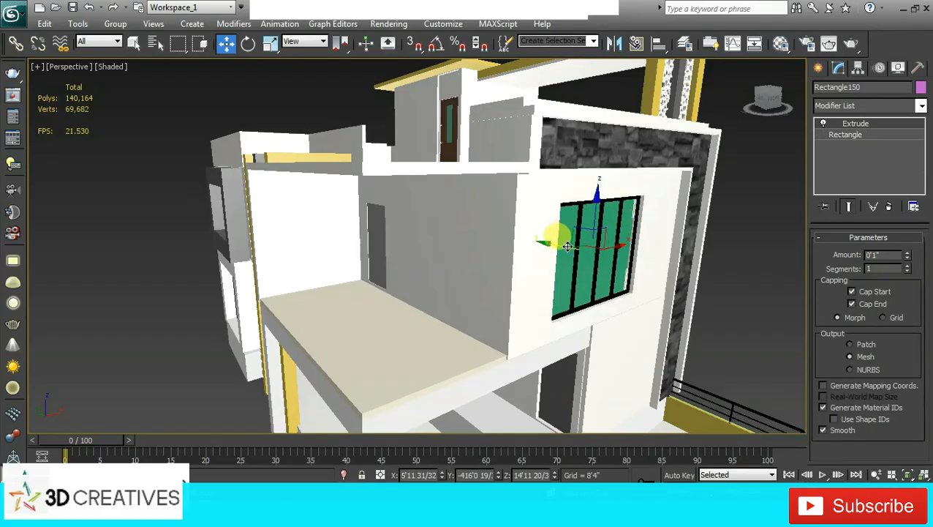
pyautogui.moveTo(569, 247); pyautogui.dragTo(571, 246)
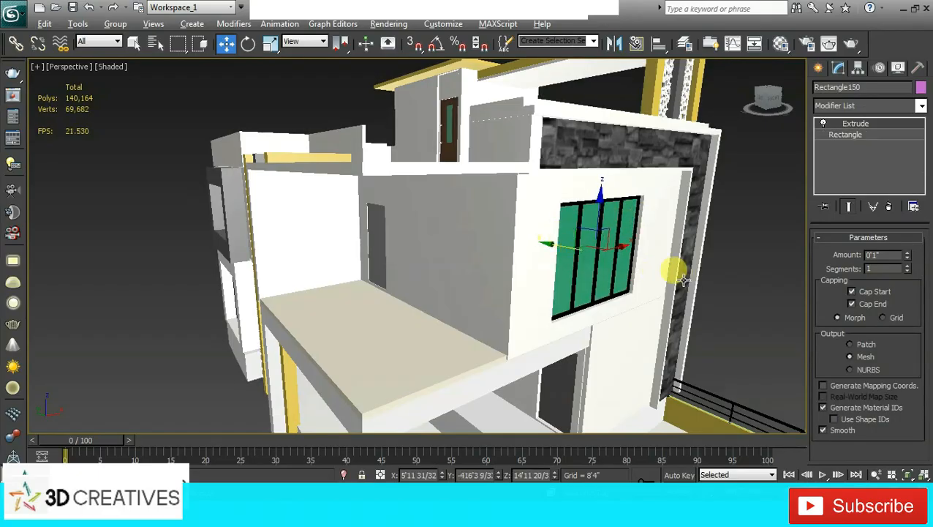
# Draw an open L-shaped line in the Front view below and beside the upper window, about 11'9" wide and 8'4" high
pyautogui.keyDown('alt'); pyautogui.moveTo(680, 279); pyautogui.dragTo(511, 317, button='middle'); pyautogui.keyUp('alt')
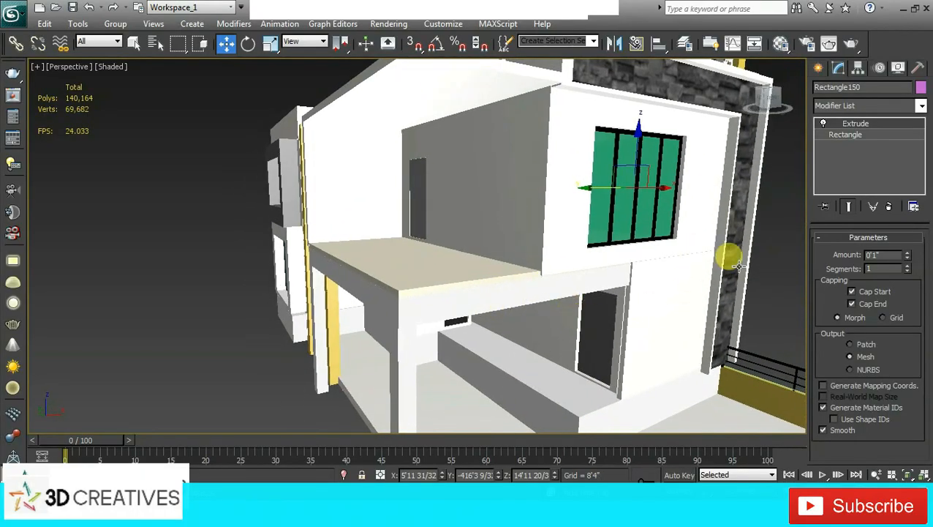
pyautogui.keyDown('alt'); pyautogui.moveTo(688, 260); pyautogui.dragTo(427, 157, button='middle'); pyautogui.keyUp('alt')
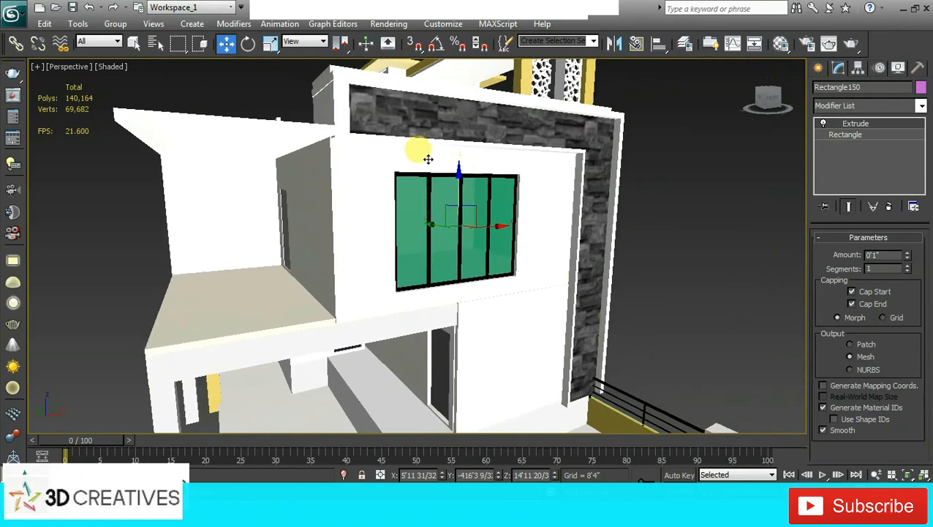
pyautogui.moveTo(599, 219); pyautogui.dragTo(638, 212, button='middle')
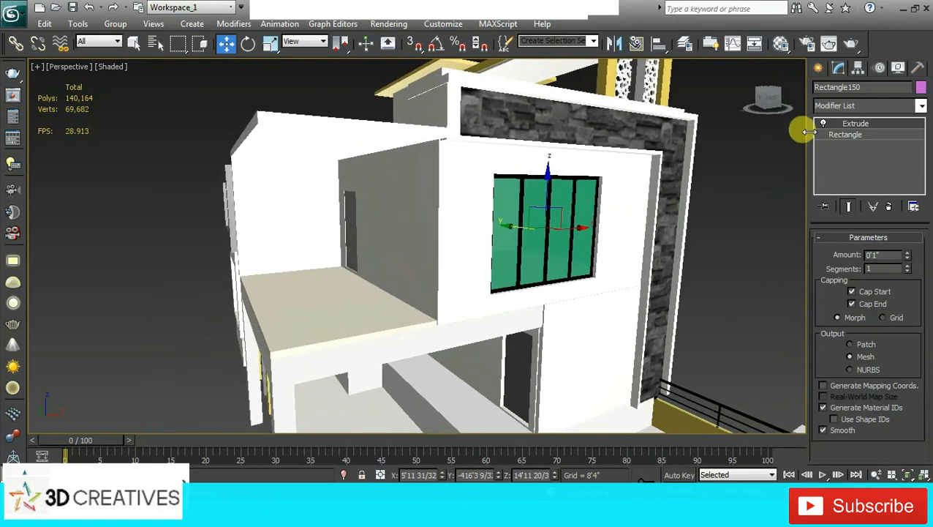
pyautogui.click(818, 67)
pyautogui.hotkey('alt', 'w')
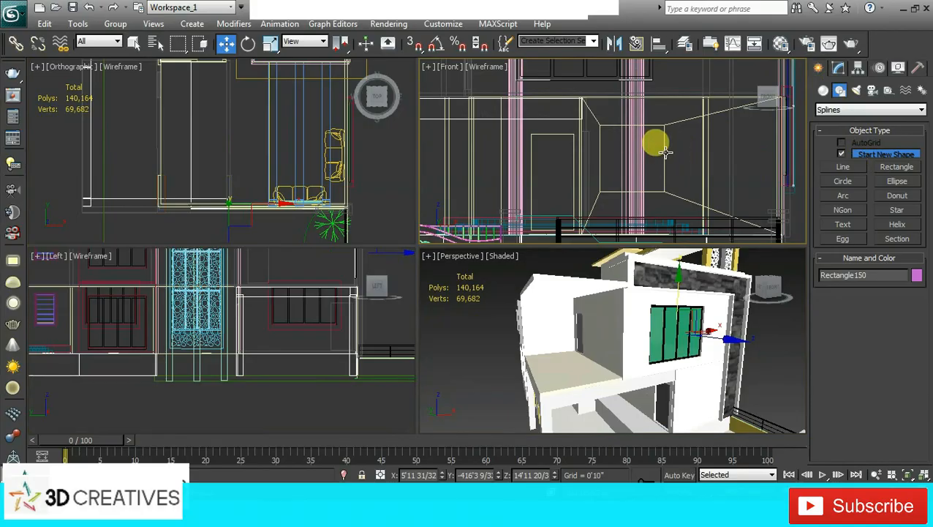
pyautogui.scroll(-3, 613, 149)
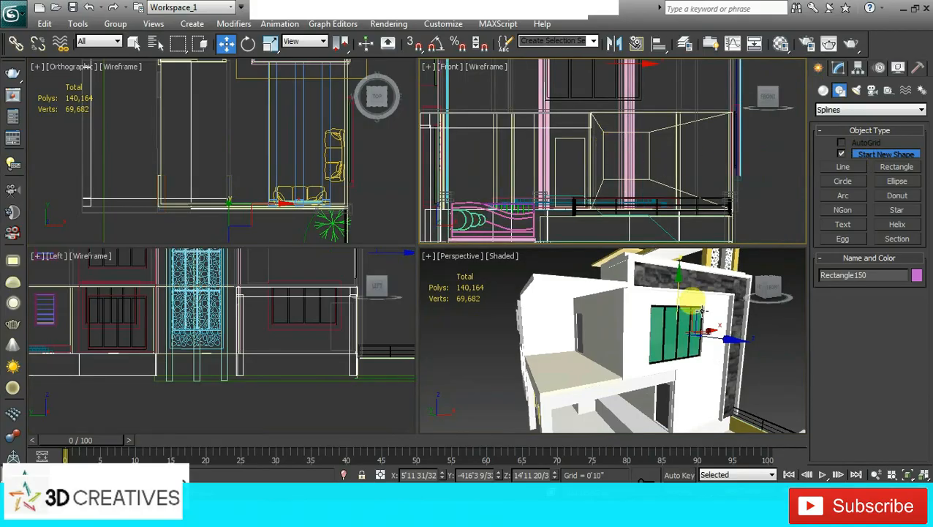
pyautogui.click(843, 166)
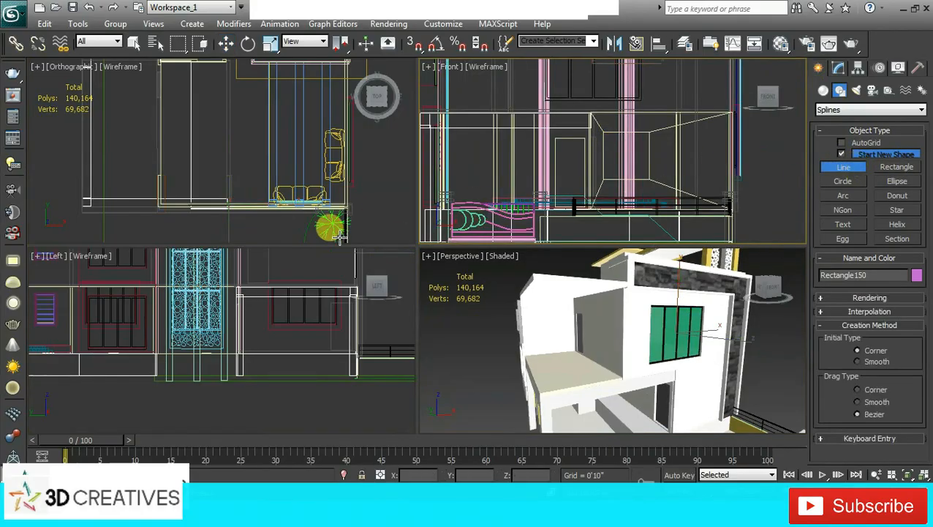
pyautogui.hotkey('alt', 'w')
pyautogui.moveTo(625, 128); pyautogui.dragTo(472, 329, button='middle')
pyautogui.scroll(1, 472, 322)
pyautogui.moveTo(492, 247); pyautogui.dragTo(482, 199, button='middle')
pyautogui.scroll(1, 480, 198)
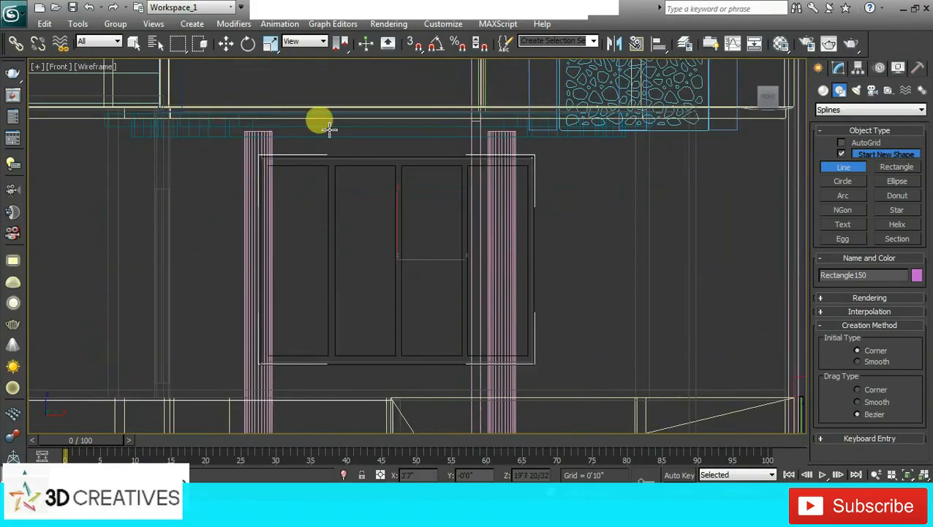
pyautogui.scroll(-1, 329, 130)
pyautogui.moveTo(324, 134); pyautogui.dragTo(360, 165, button='middle')
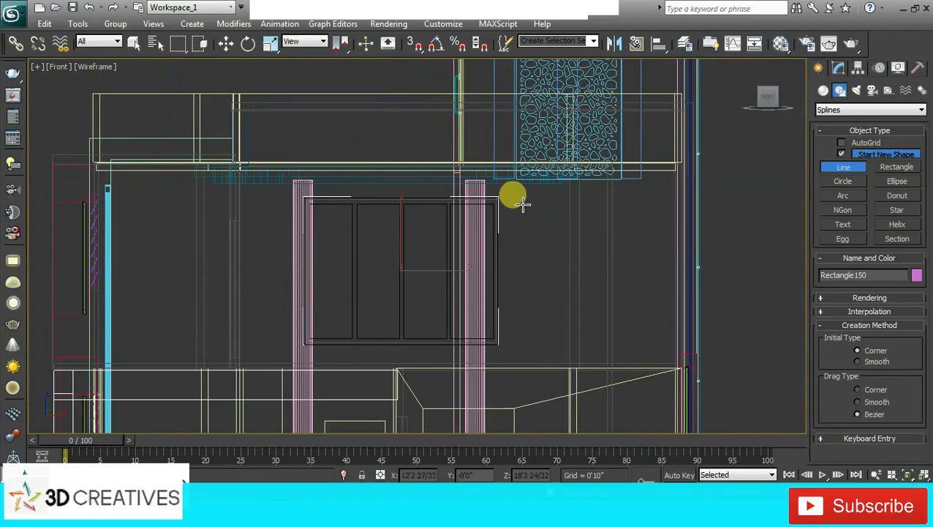
pyautogui.scroll(2, 510, 208)
pyautogui.moveTo(511, 208); pyautogui.dragTo(520, 178, button='middle')
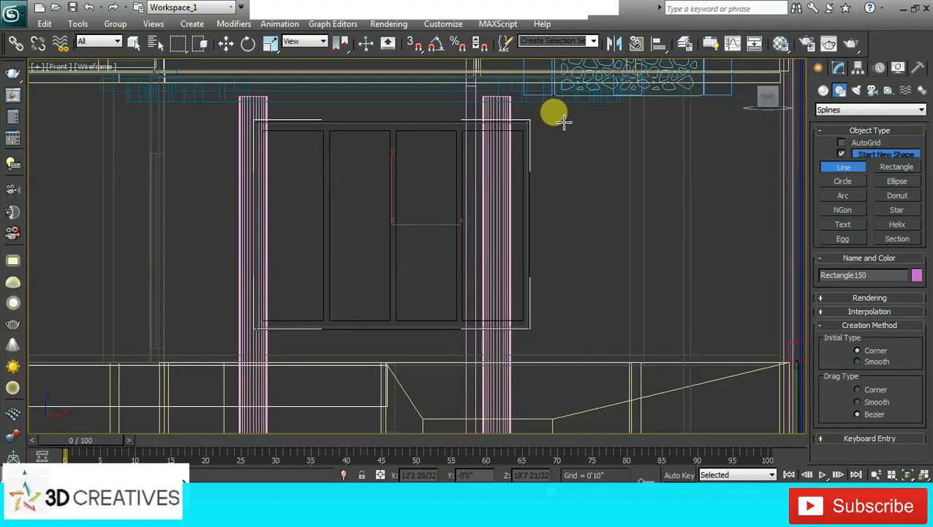
pyautogui.click(218, 354)
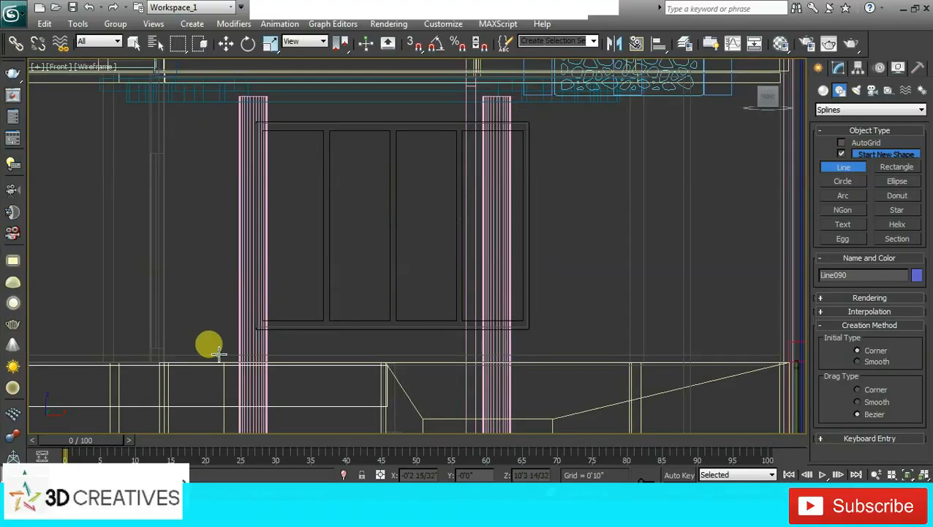
pyautogui.click(547, 354)
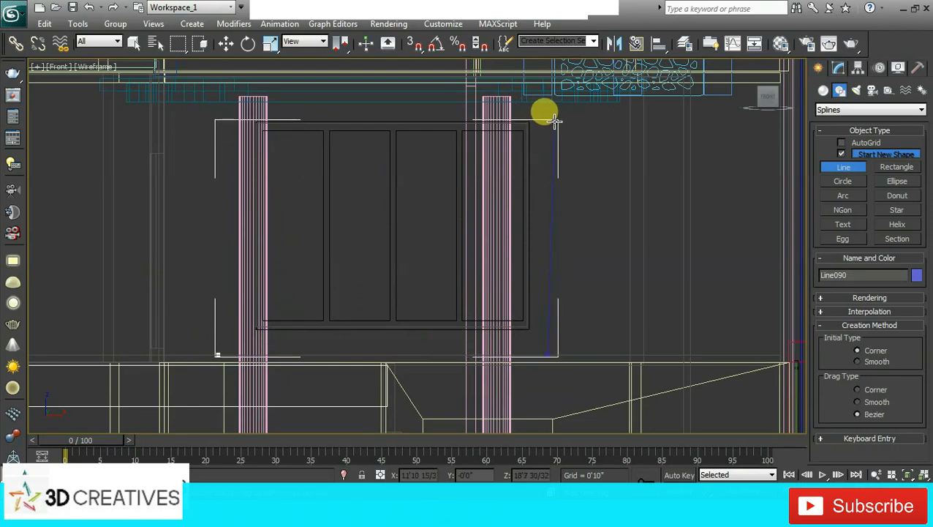
pyautogui.click(555, 122)
pyautogui.rightClick(637, 122)
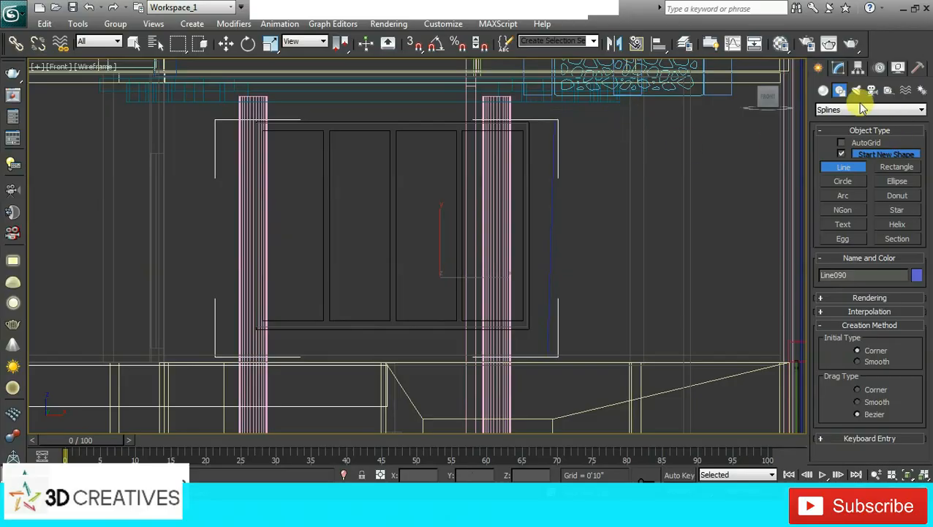
# Move the L-shaped line along Y in the top view to just outside the house's front wall, about Y -417'8"
pyautogui.click(838, 67)
pyautogui.hotkey('alt', 'w')
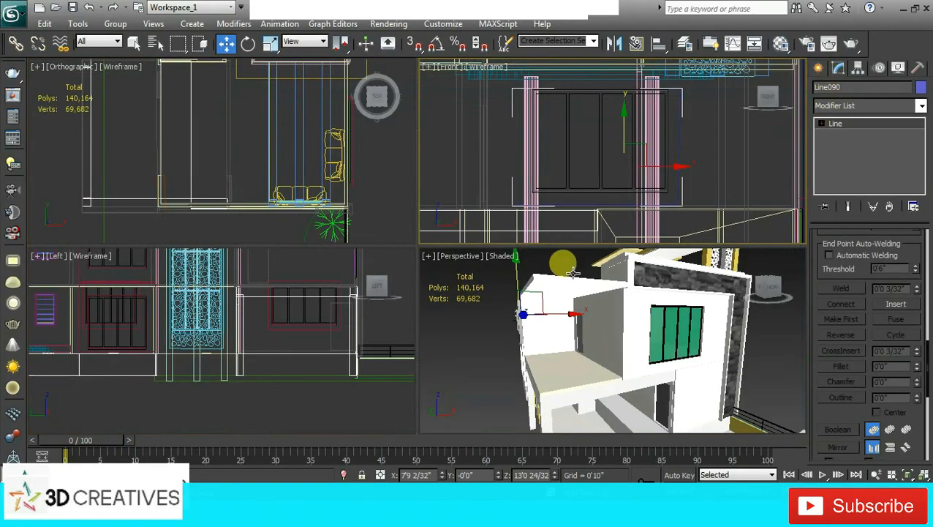
pyautogui.scroll(-4, 292, 148)
pyautogui.moveTo(290, 149); pyautogui.dragTo(291, 217, button='middle')
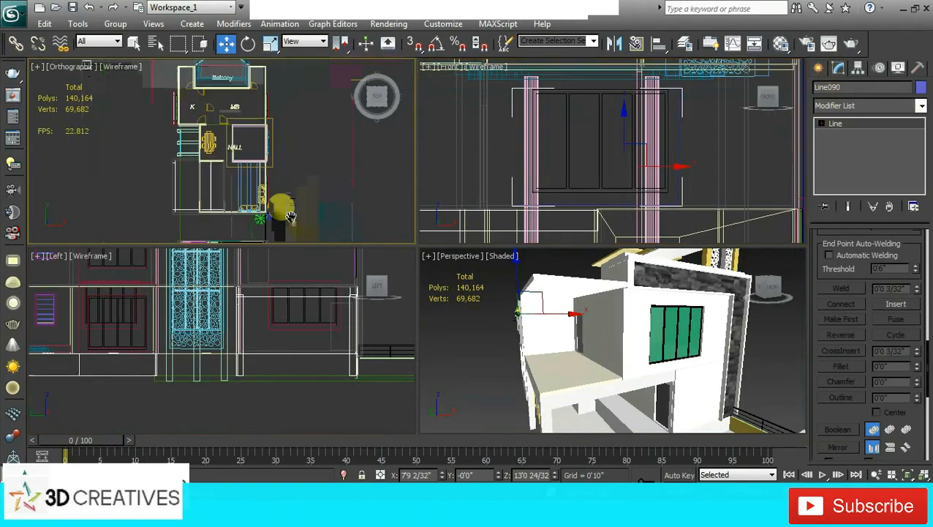
pyautogui.scroll(-5, 290, 217)
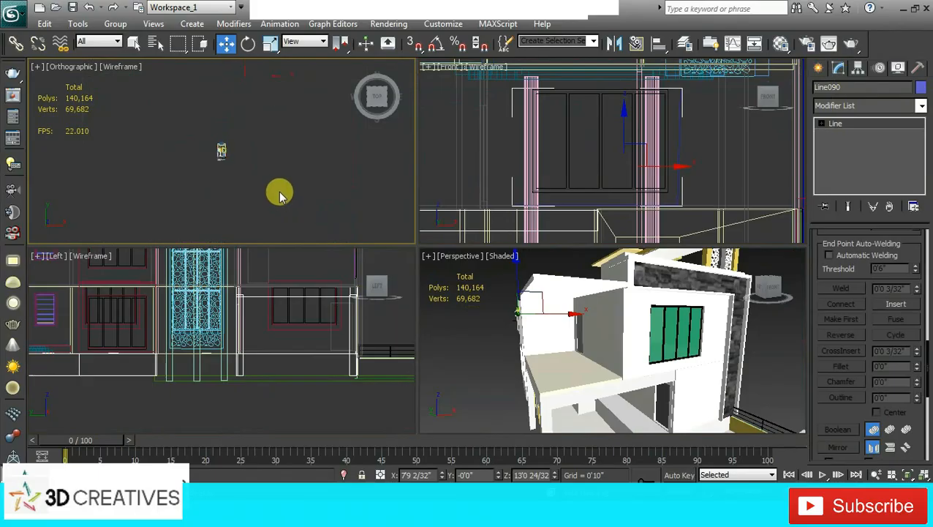
pyautogui.moveTo(271, 175); pyautogui.dragTo(285, 218, button='middle')
pyautogui.moveTo(235, 68); pyautogui.dragTo(306, 130)
pyautogui.scroll(10, 306, 130)
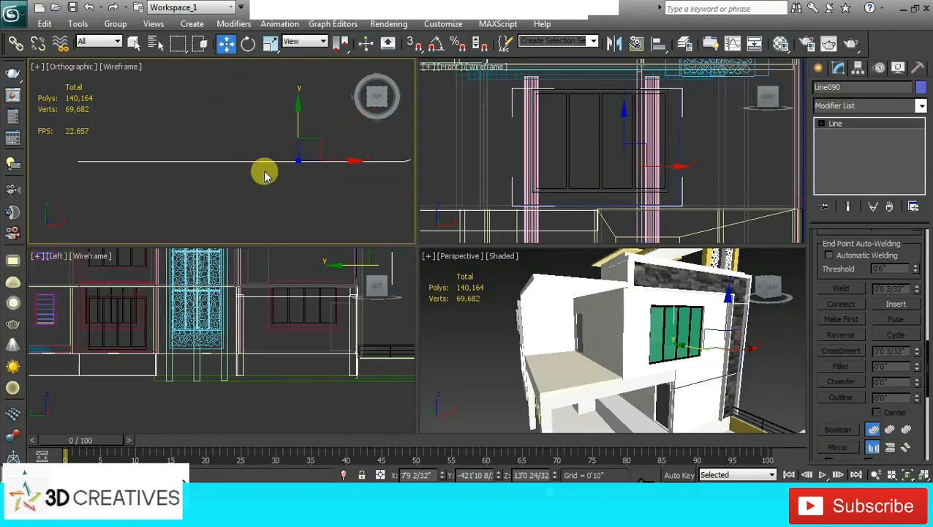
pyautogui.scroll(-2, 244, 194)
pyautogui.moveTo(221, 157); pyautogui.dragTo(221, 114)
# Move the L-shaped line about 7" further along Y toward the window wall in the Perspective view
pyautogui.rightClick(704, 320)
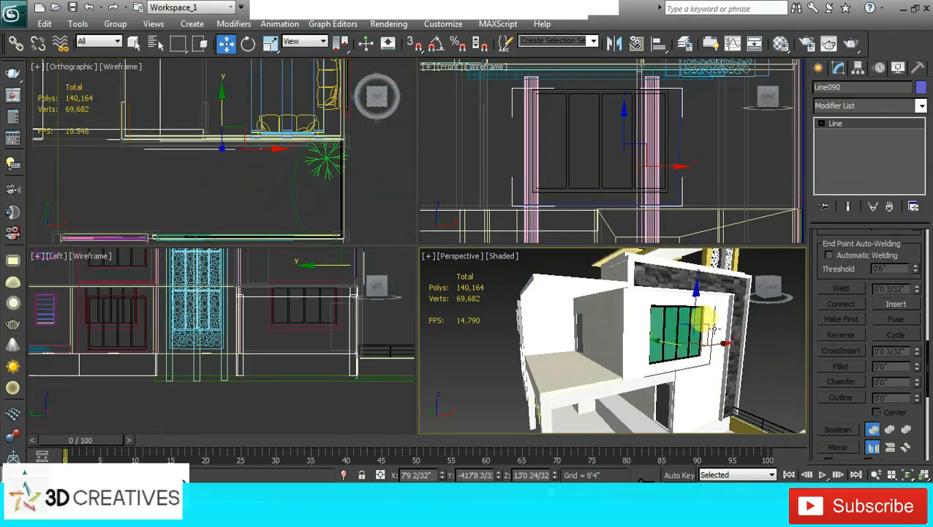
pyautogui.hotkey('alt', 'w')
pyautogui.keyDown('alt'); pyautogui.moveTo(583, 271); pyautogui.dragTo(550, 270, button='middle'); pyautogui.keyUp('alt')
pyautogui.moveTo(553, 246); pyautogui.dragTo(548, 243)
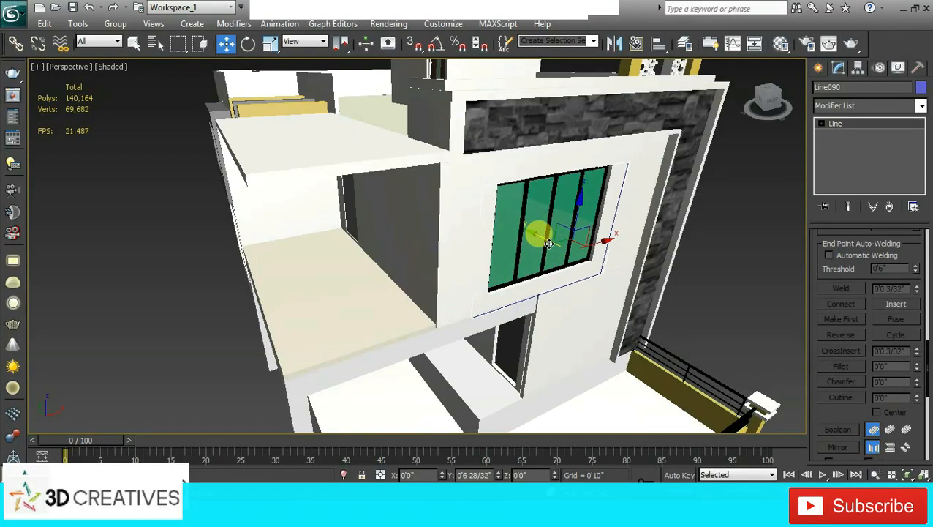
# Select the whole spline of the L-shaped line and start the Outline tool in the Front view
pyautogui.keyDown('alt'); pyautogui.moveTo(625, 244); pyautogui.dragTo(666, 223, button='middle'); pyautogui.keyUp('alt')
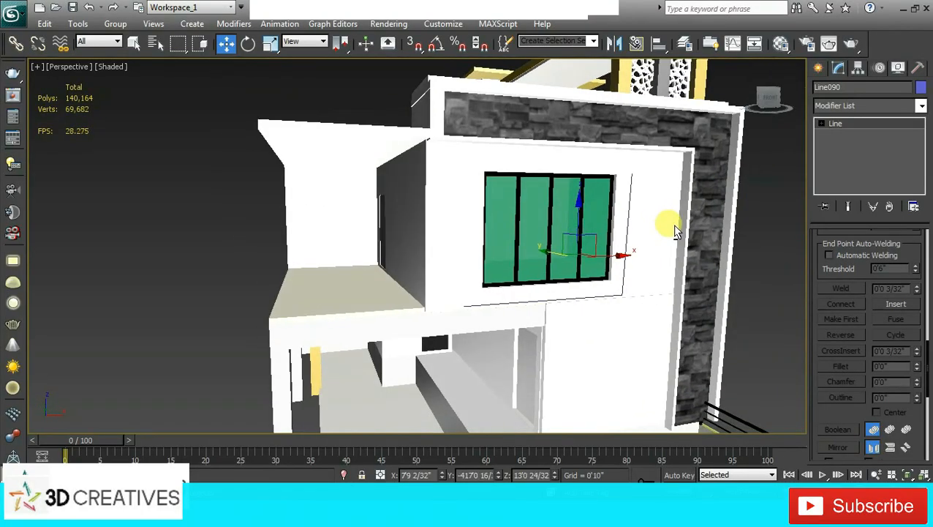
pyautogui.click(822, 124)
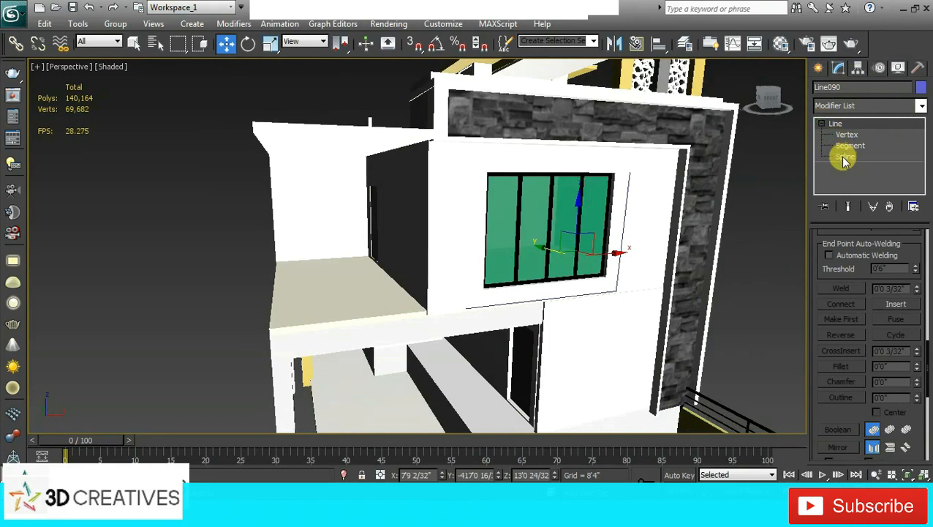
pyautogui.click(845, 156)
pyautogui.click(593, 295)
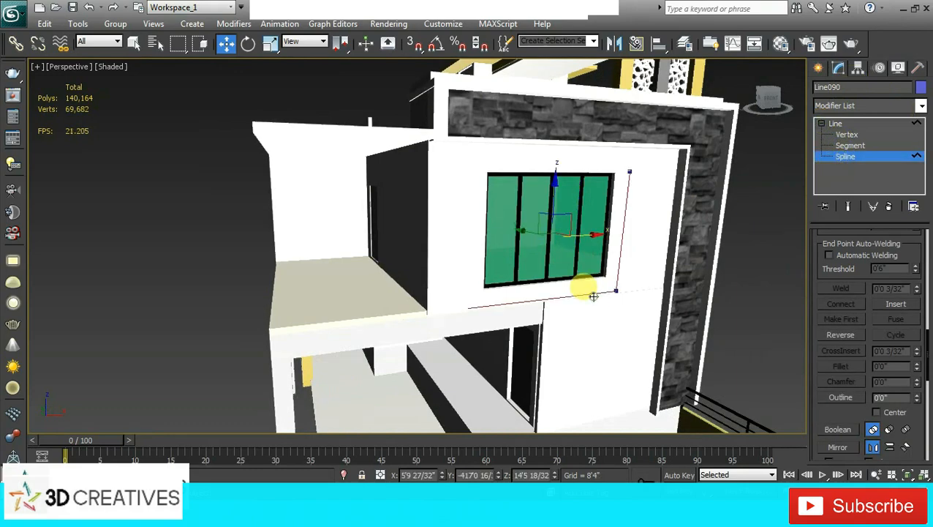
pyautogui.click(841, 397)
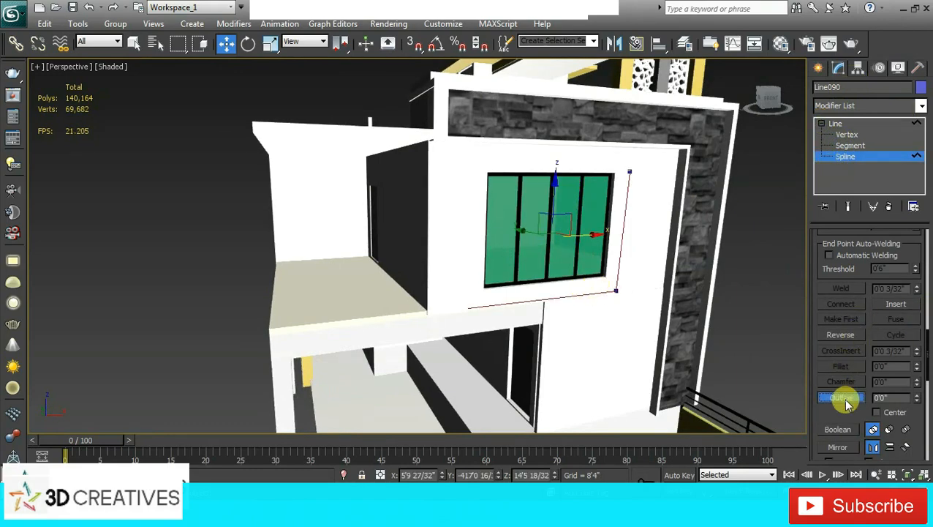
pyautogui.hotkey('alt', 'w')
pyautogui.hotkey('alt', 'w')
pyautogui.scroll(5, 552, 290)
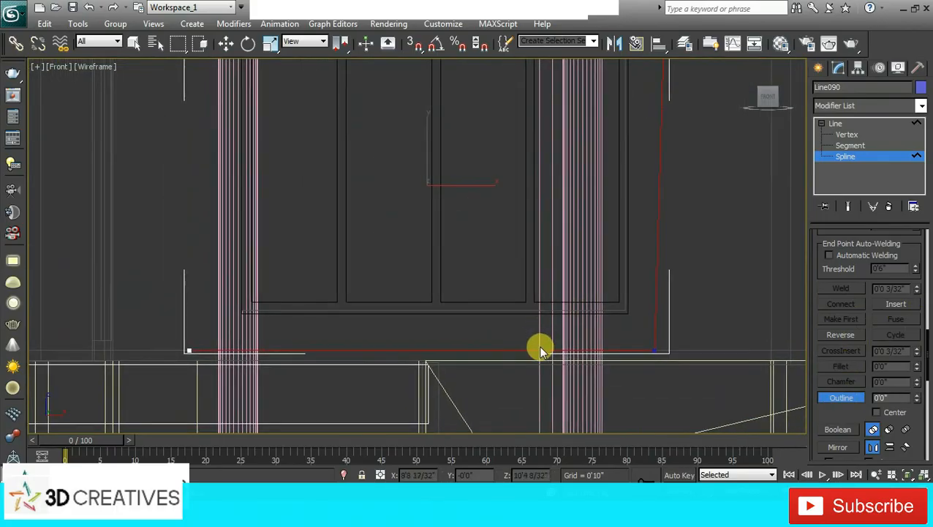
# Try outlining the L-shaped spline inward toward the window, once freehand and once by 6"
pyautogui.moveTo(541, 349); pyautogui.dragTo(541, 338)
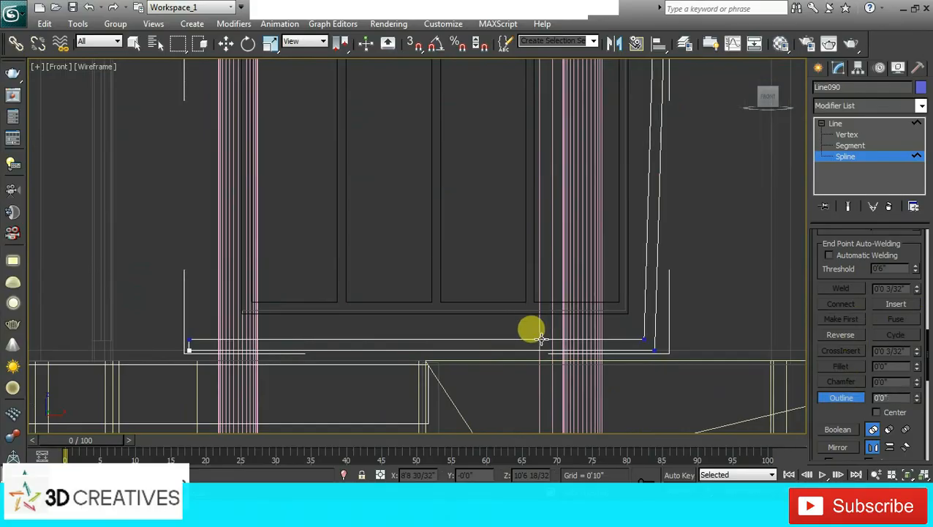
pyautogui.hotkey('ctrl', 'z')
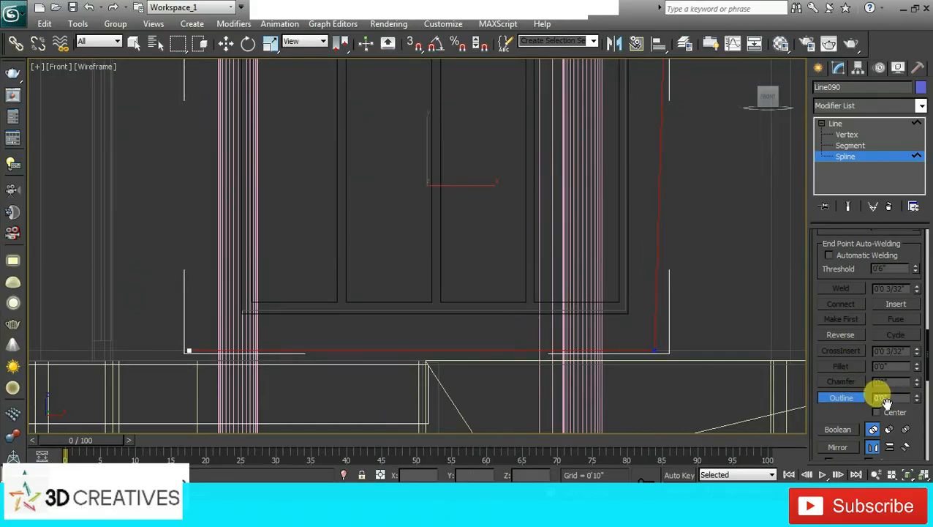
pyautogui.moveTo(890, 398); pyautogui.dragTo(828, 395)
pyautogui.write('6')
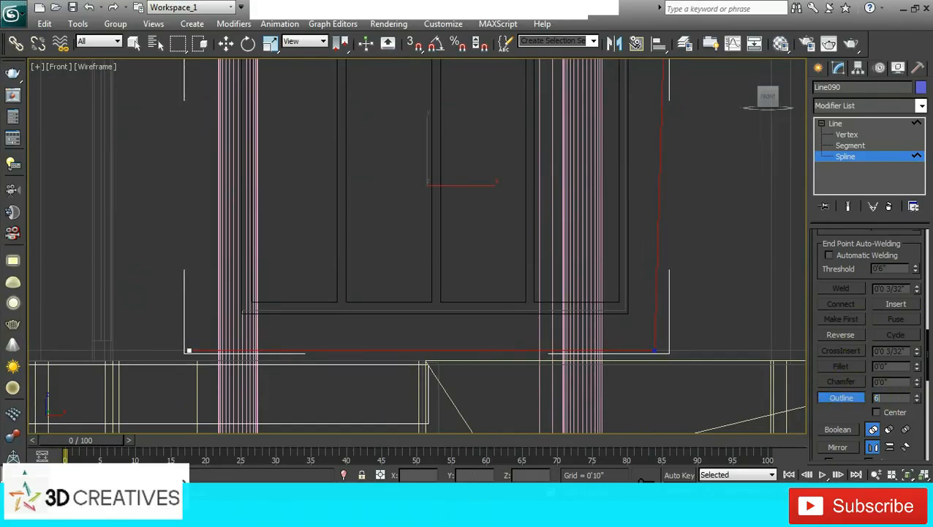
pyautogui.press('Return')
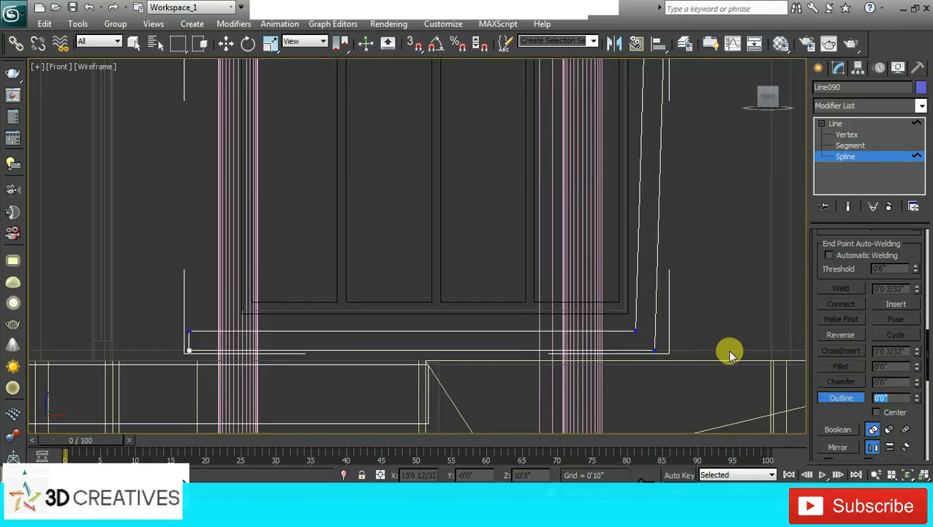
pyautogui.scroll(-2, 682, 293)
pyautogui.moveTo(682, 294); pyautogui.dragTo(681, 329, button='middle')
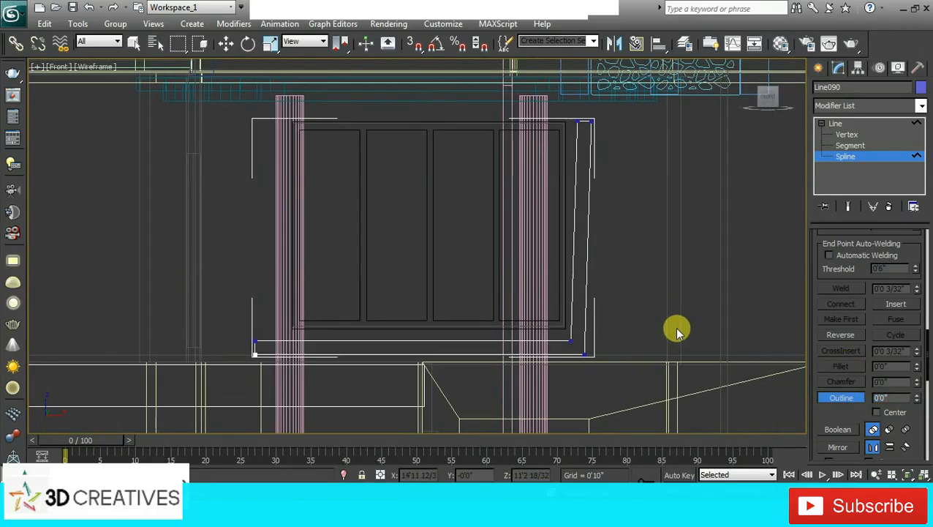
pyautogui.hotkey('ctrl', 'z')
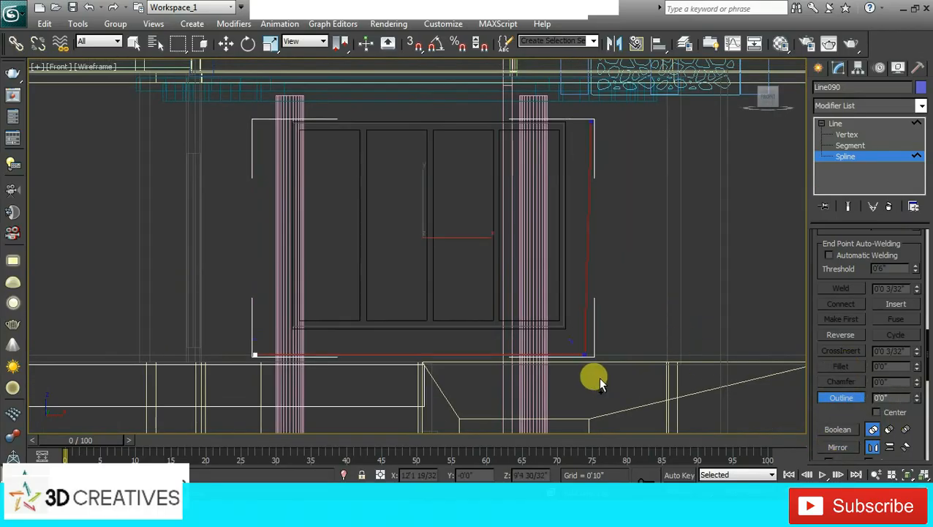
# Outline the L-shaped spline inward by 4" and return to the whole-object level
pyautogui.doubleClick(889, 397)
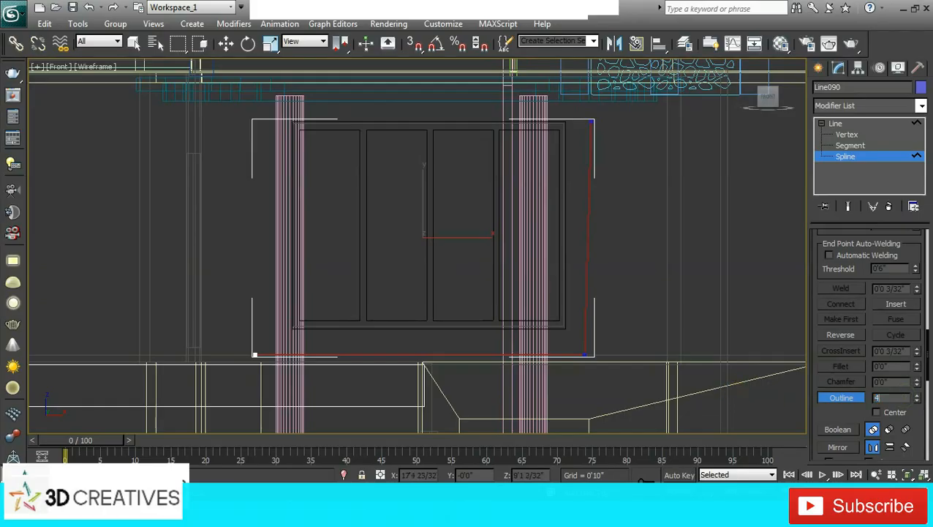
pyautogui.write('4')
pyautogui.press('Return')
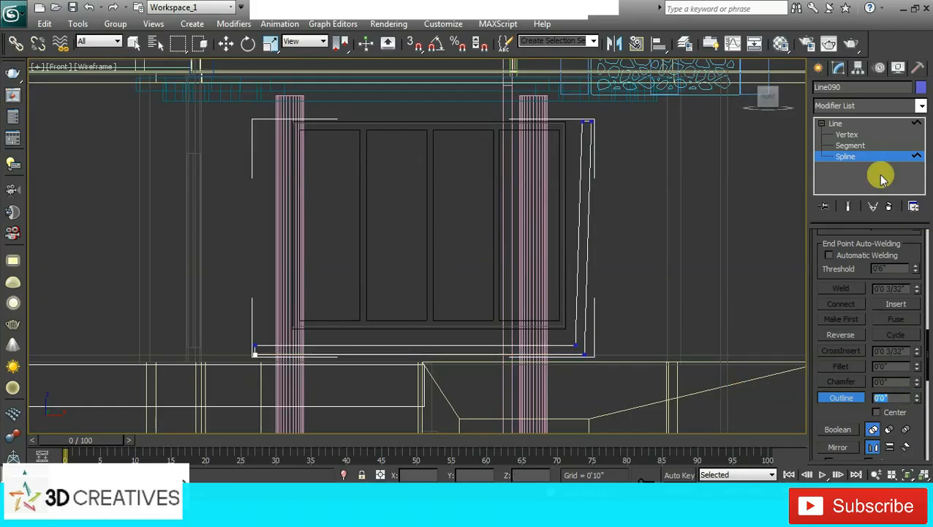
pyautogui.click(868, 125)
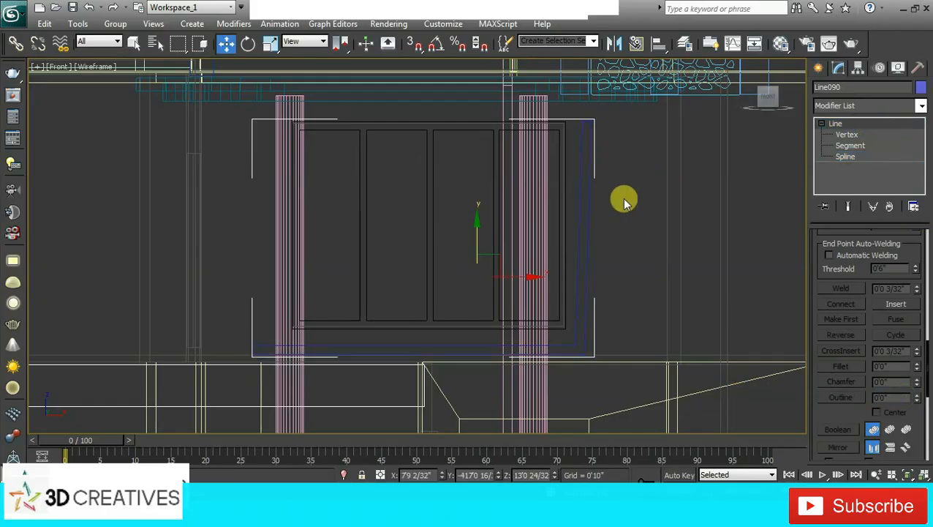
pyautogui.hotkey('alt', 'w')
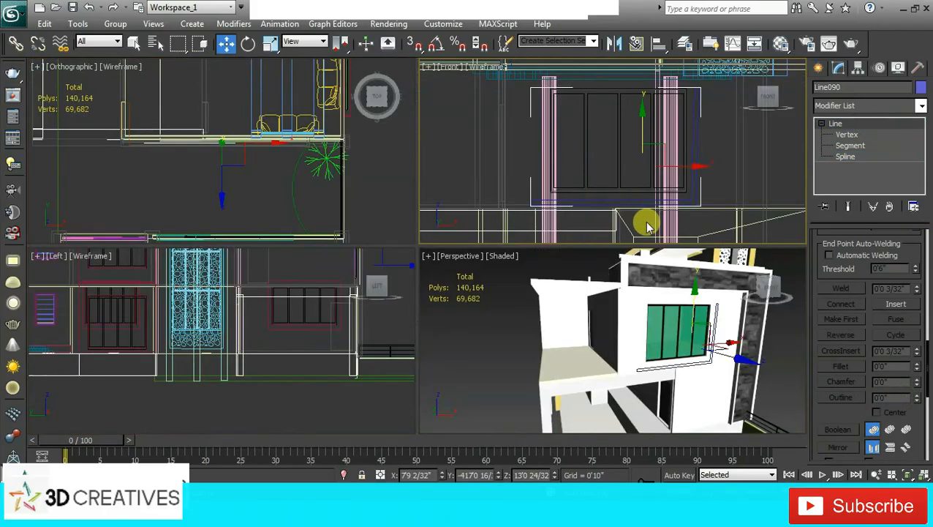
# Extrude the outlined L-shaped profile by 4'6"
pyautogui.click(922, 106)
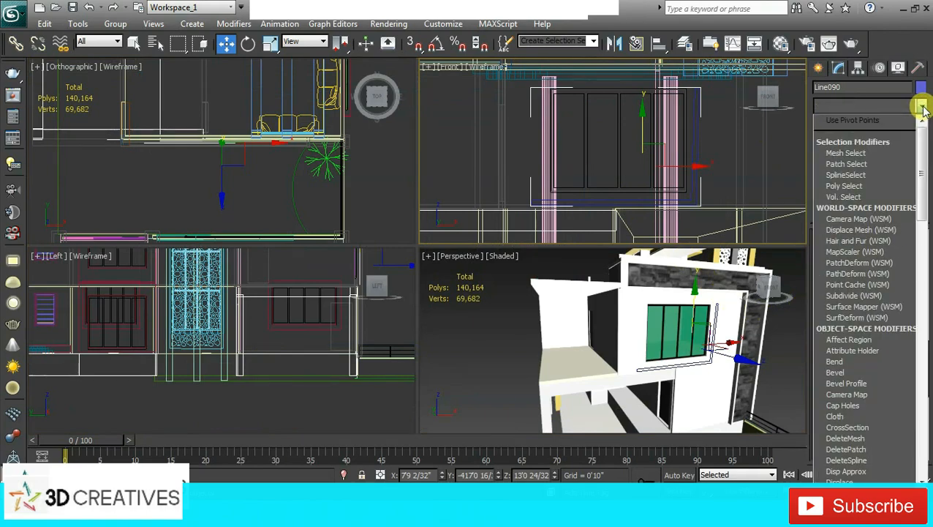
pyautogui.scroll(-10, 899, 139)
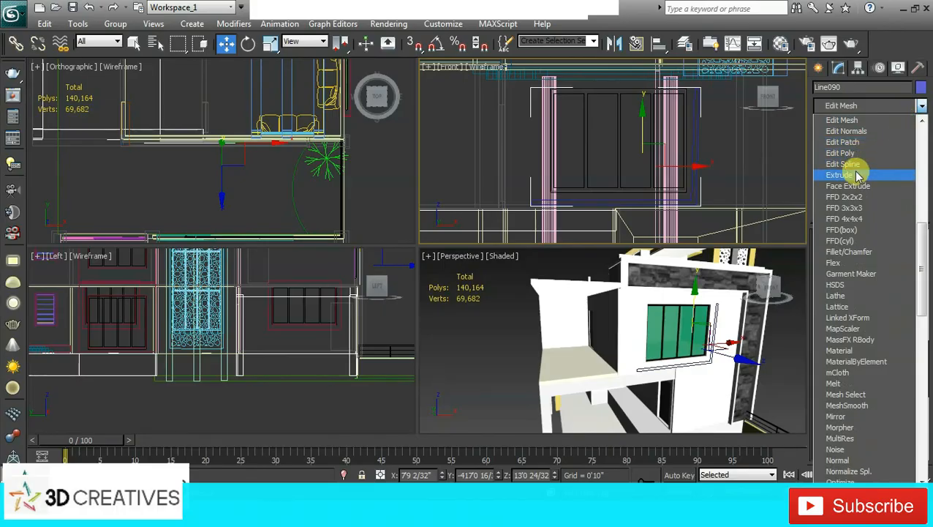
pyautogui.click(881, 174)
pyautogui.doubleClick(885, 255)
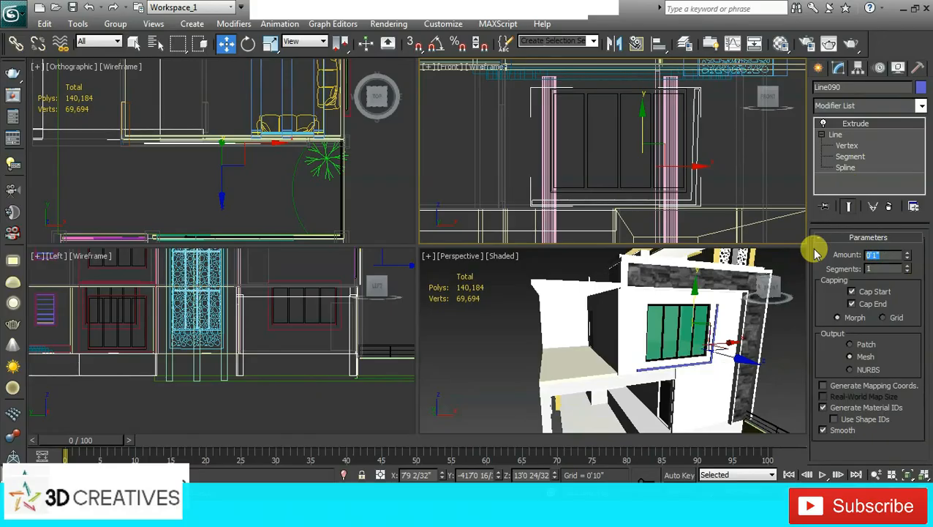
pyautogui.write('5')
pyautogui.press('Return')
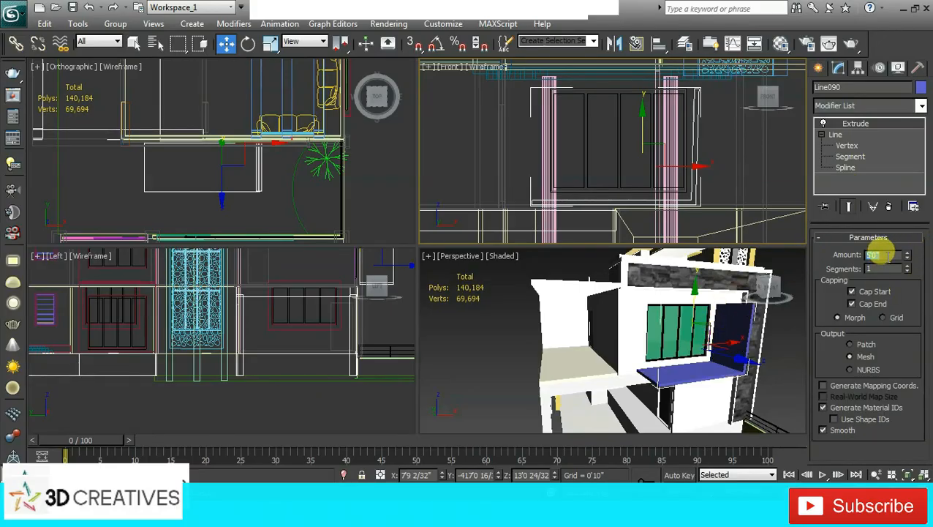
pyautogui.write('4')
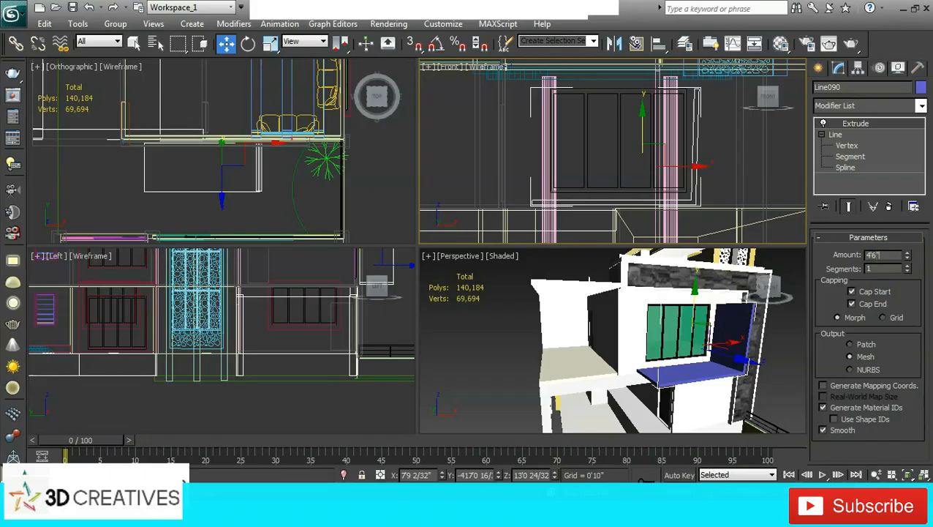
pyautogui.press('Return')
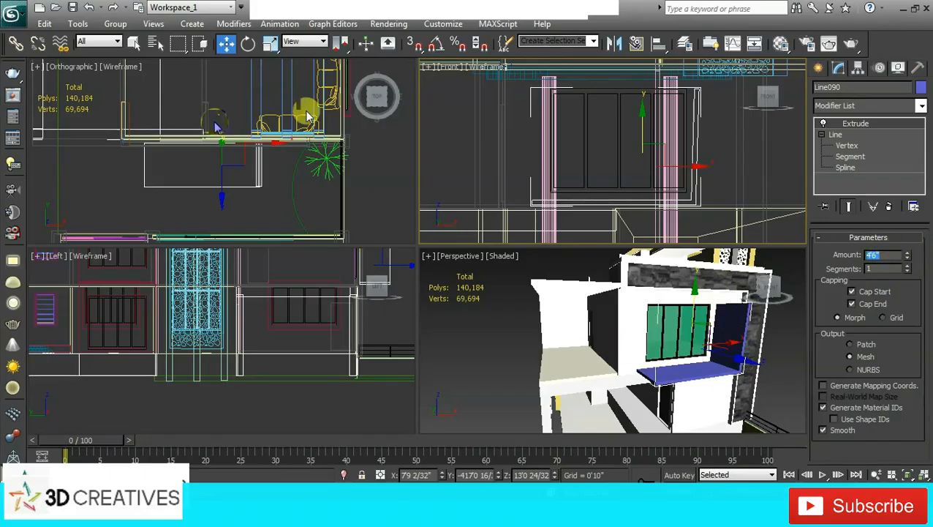
# Move the L-shaped surround about 5" along Y into the house wall and about 6" along X away from the window
pyautogui.scroll(2, 196, 137)
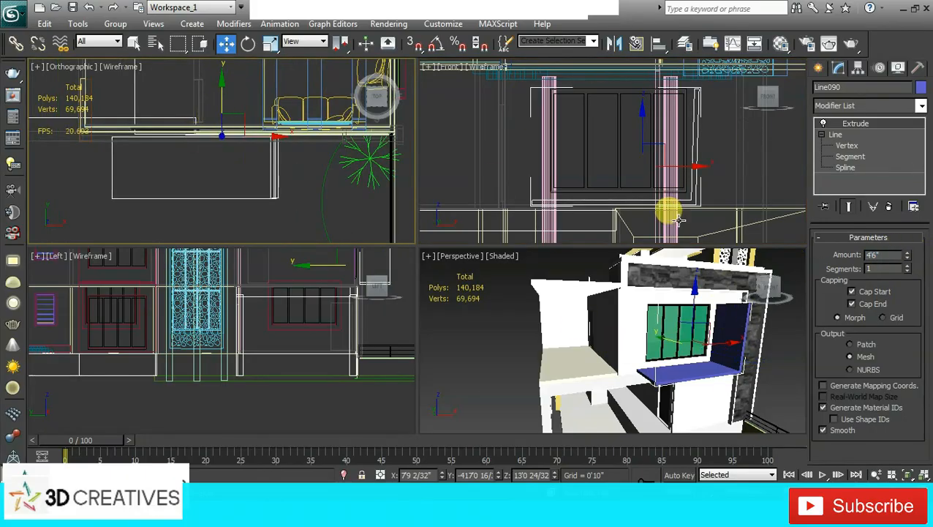
pyautogui.rightClick(701, 349)
pyautogui.hotkey('alt', 'w')
pyautogui.keyDown('alt'); pyautogui.moveTo(588, 278); pyautogui.dragTo(550, 224, button='middle'); pyautogui.keyUp('alt')
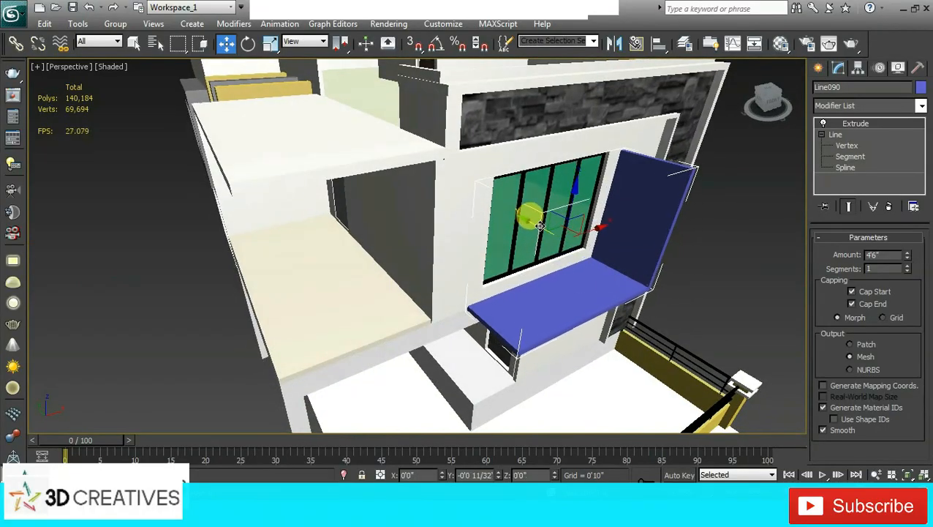
pyautogui.keyDown('alt'); pyautogui.moveTo(540, 226); pyautogui.dragTo(646, 253, button='middle'); pyautogui.keyUp('alt')
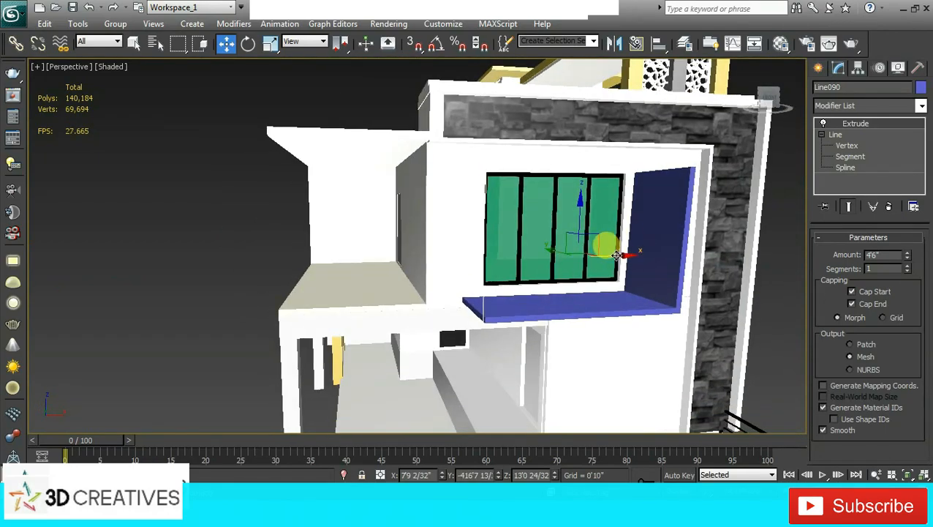
pyautogui.moveTo(618, 255); pyautogui.dragTo(624, 255)
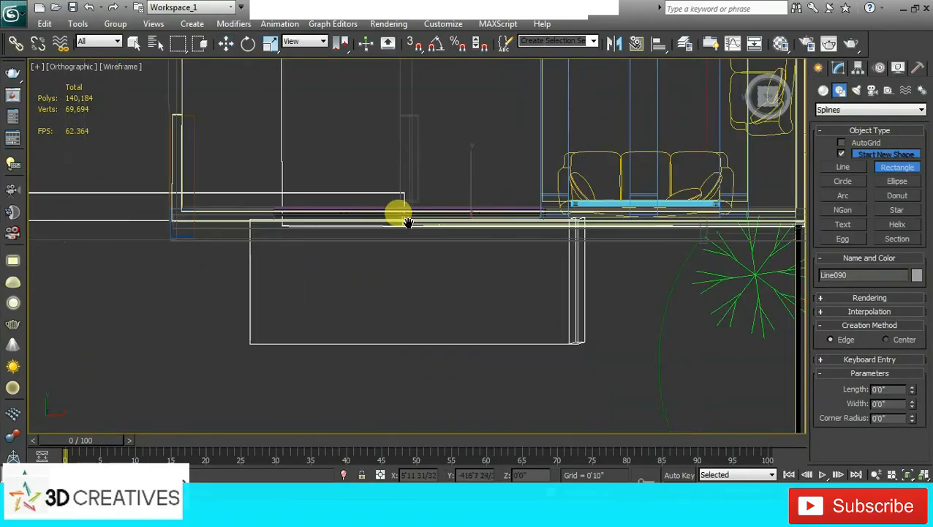
# With 2.5D snapping, draw a rectangle about 11'9" by 4'5" in the top view over the surround's horizontal slab
pyautogui.click(419, 46)
pyautogui.click(414, 82)
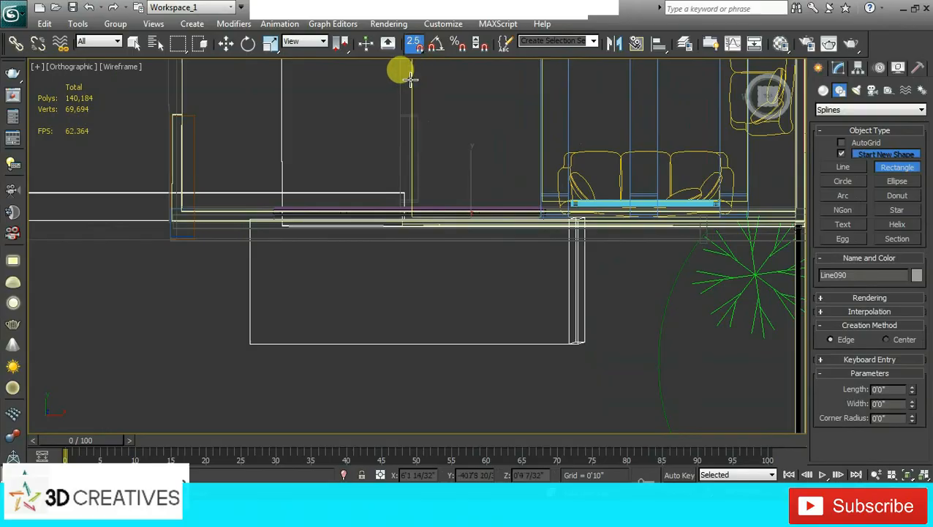
pyautogui.moveTo(249, 218); pyautogui.dragTo(575, 333)
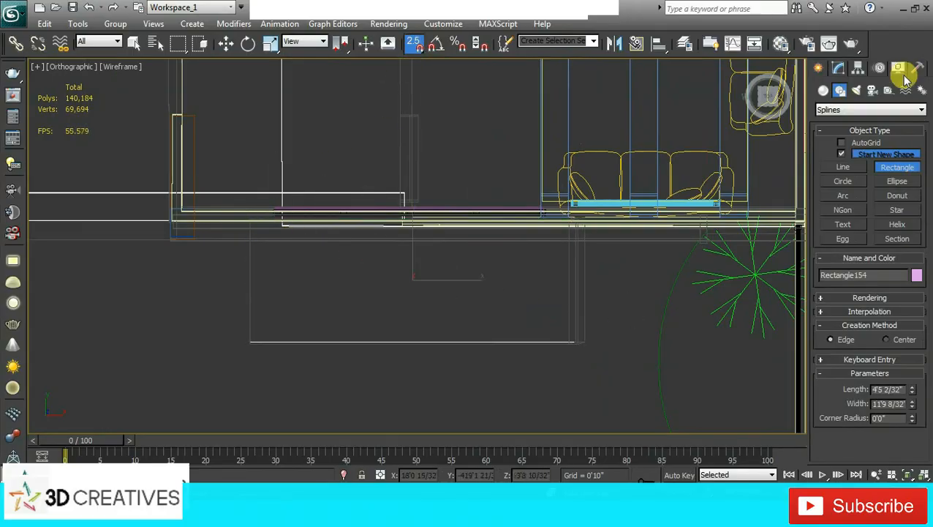
# Apply an Extrude modifier to the new rectangle and turn snapping off
pyautogui.click(839, 67)
pyautogui.click(921, 106)
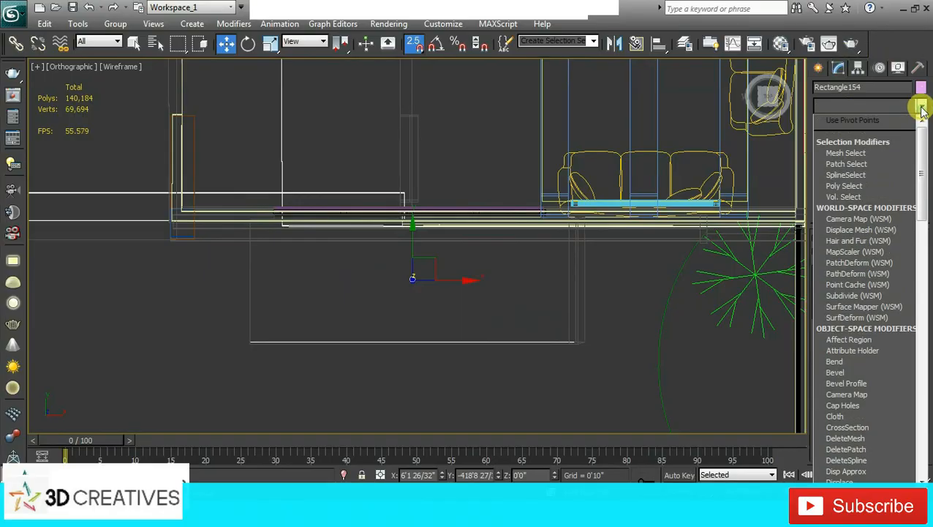
pyautogui.scroll(-10, 899, 158)
pyautogui.click(898, 158)
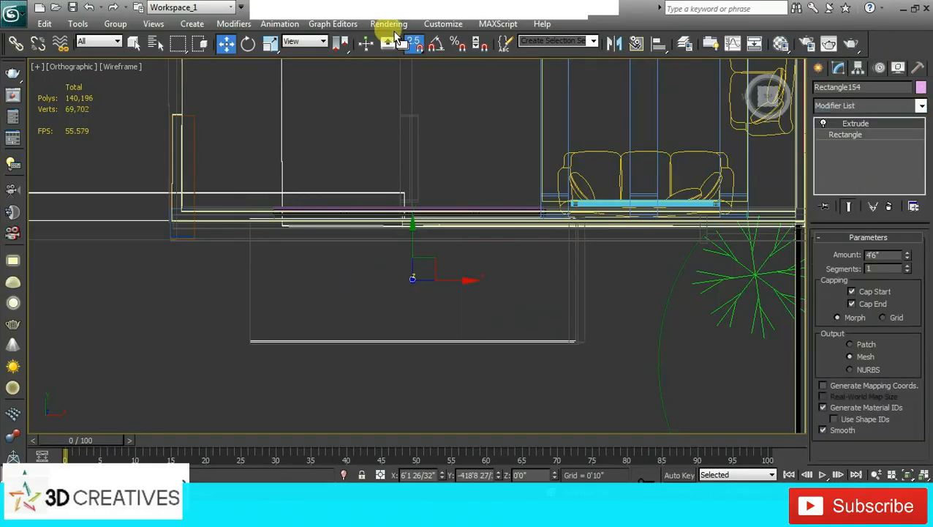
pyautogui.hotkey('alt', 'w')
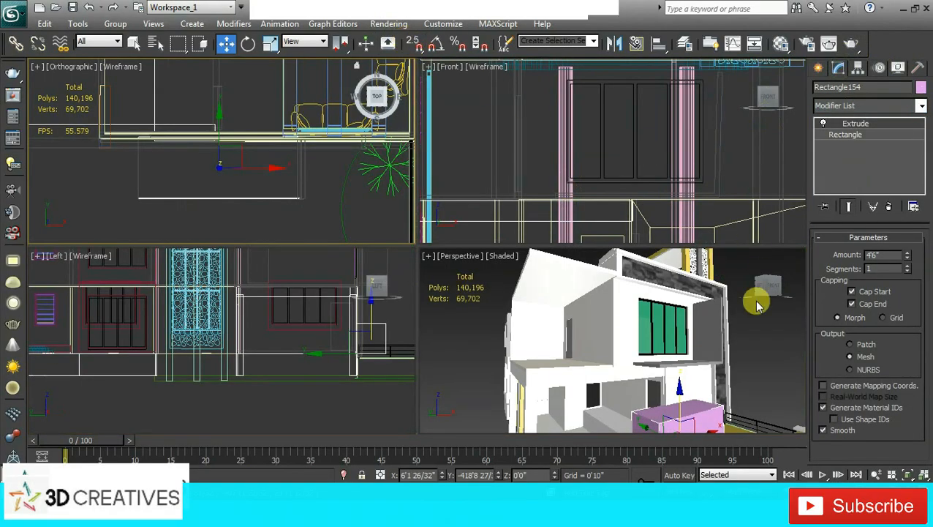
# Select the extruded rectangle below the window surround and set its extrusion amount to 1'0"
pyautogui.click(709, 364)
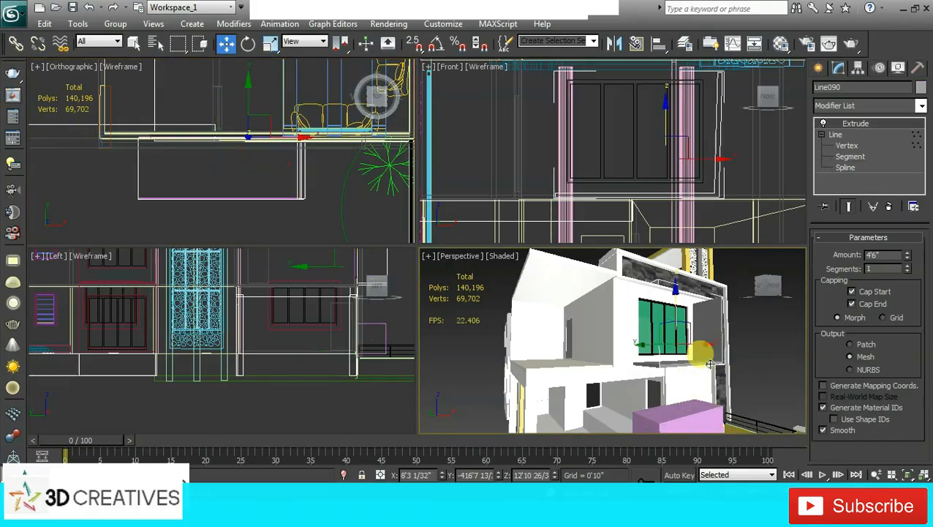
pyautogui.click(680, 413)
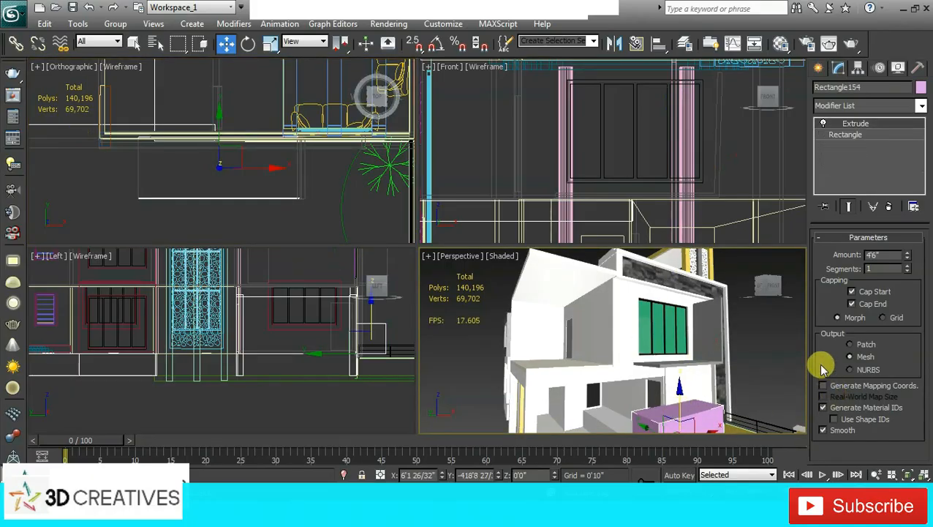
pyautogui.doubleClick(878, 255)
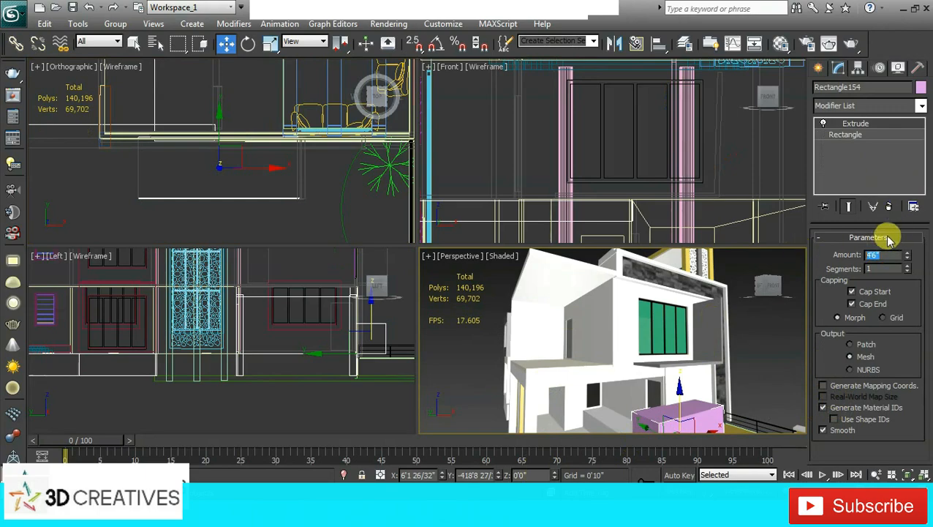
pyautogui.press('Return')
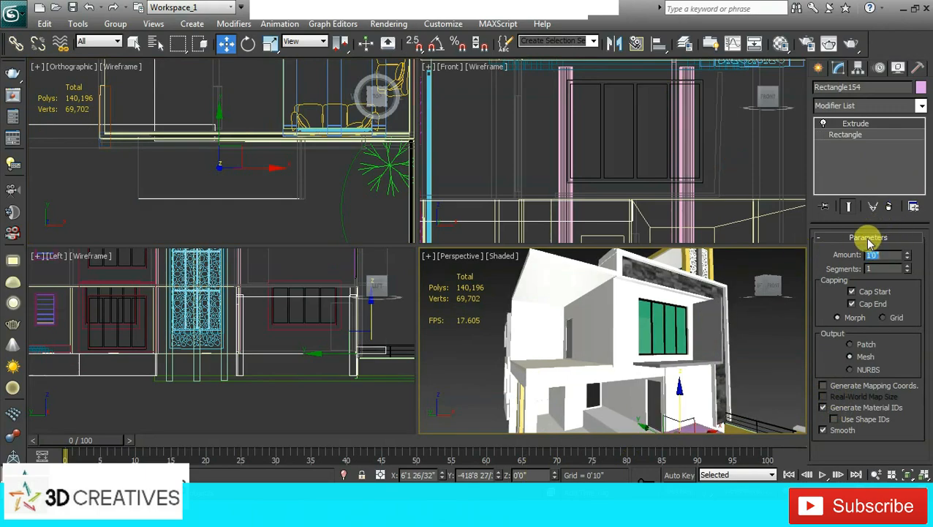
pyautogui.write('1')
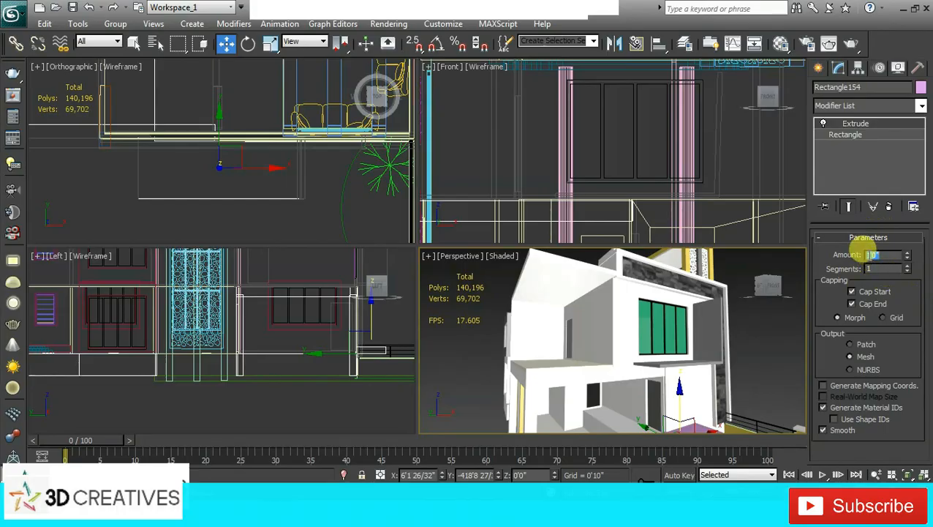
# Set the Z position of the extruded rectangle below the window to 8'4 24/32", level with the canopy beam
pyautogui.click(312, 291)
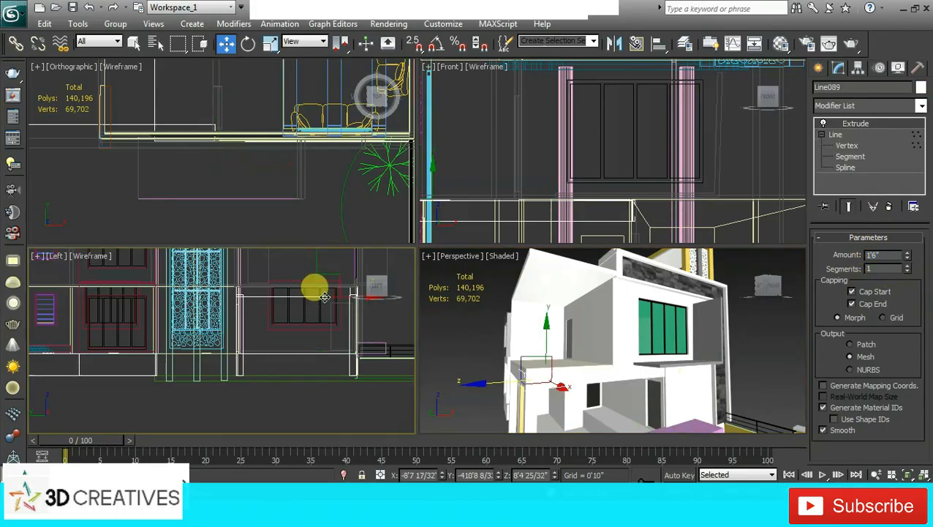
pyautogui.click(608, 377)
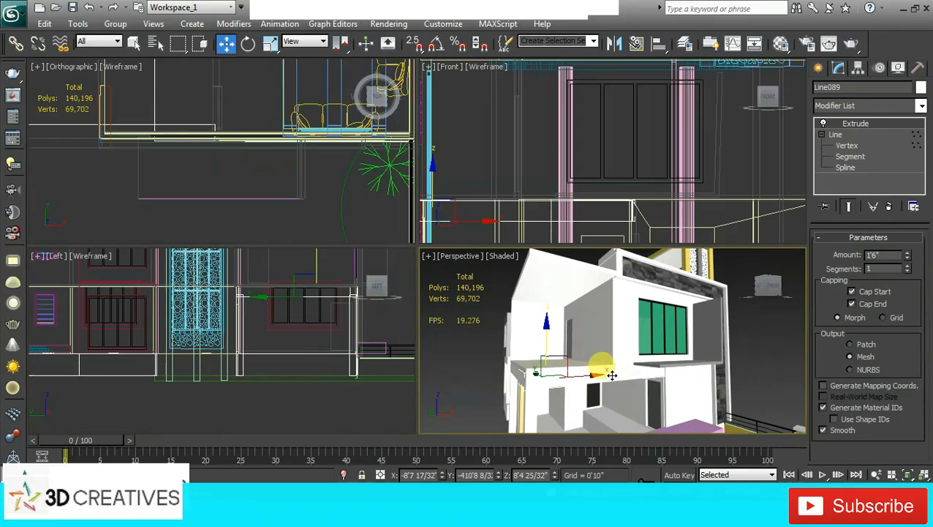
pyautogui.click(670, 421)
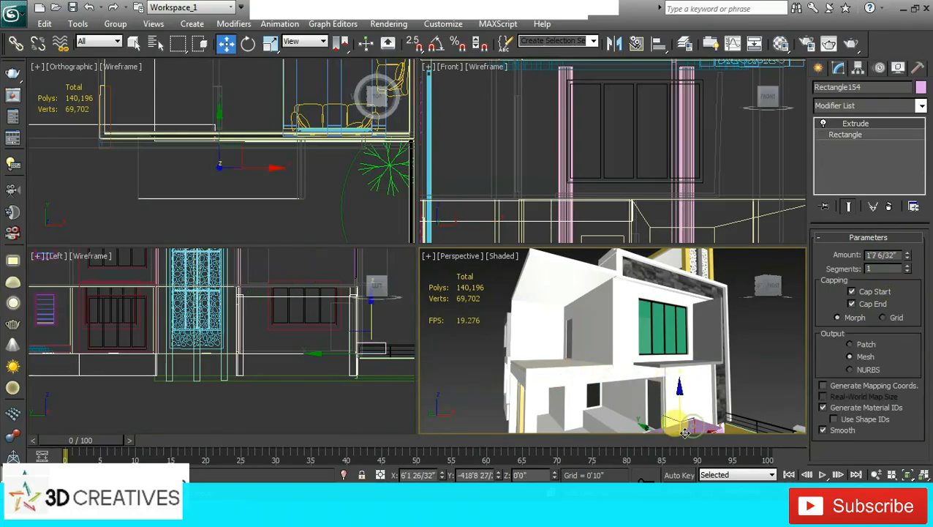
pyautogui.click(520, 474)
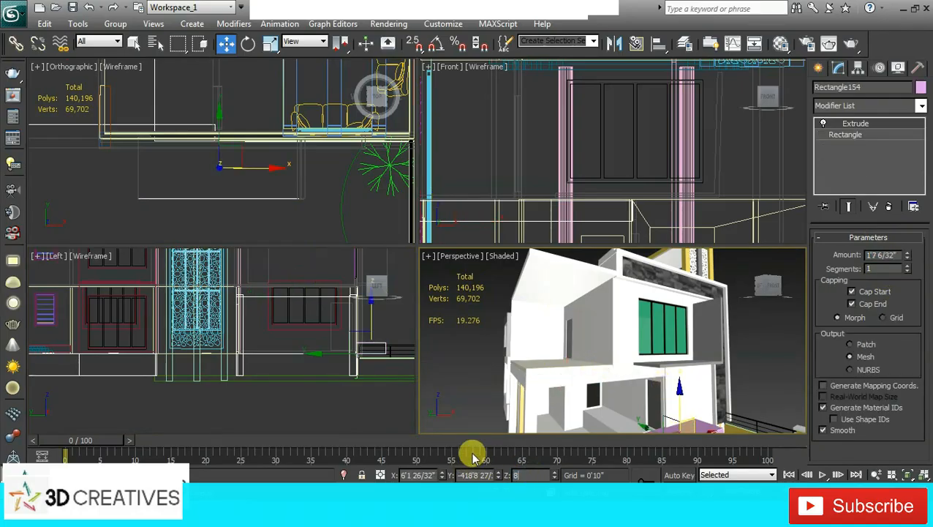
pyautogui.write("8'4")
pyautogui.press('Return')
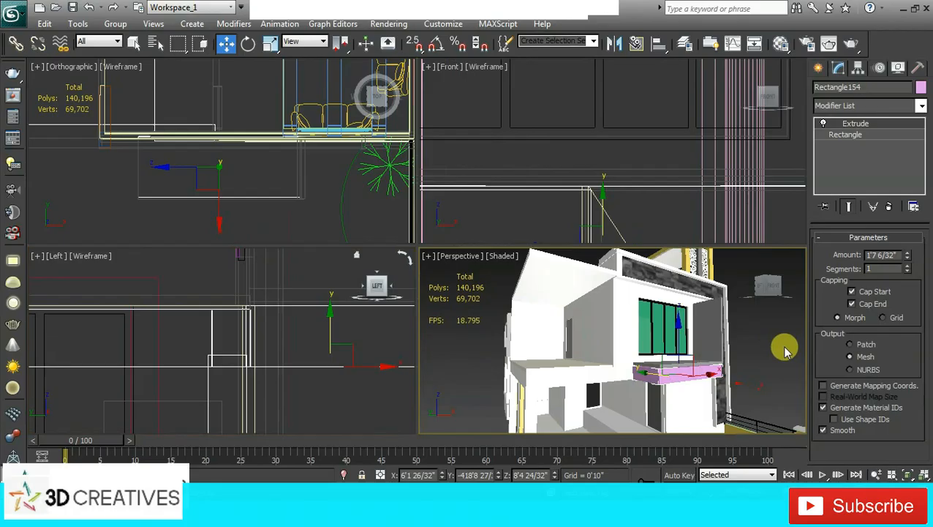
# Change the object color of the extruded block under the window surround to the custom white
pyautogui.hotkey('alt', 'w')
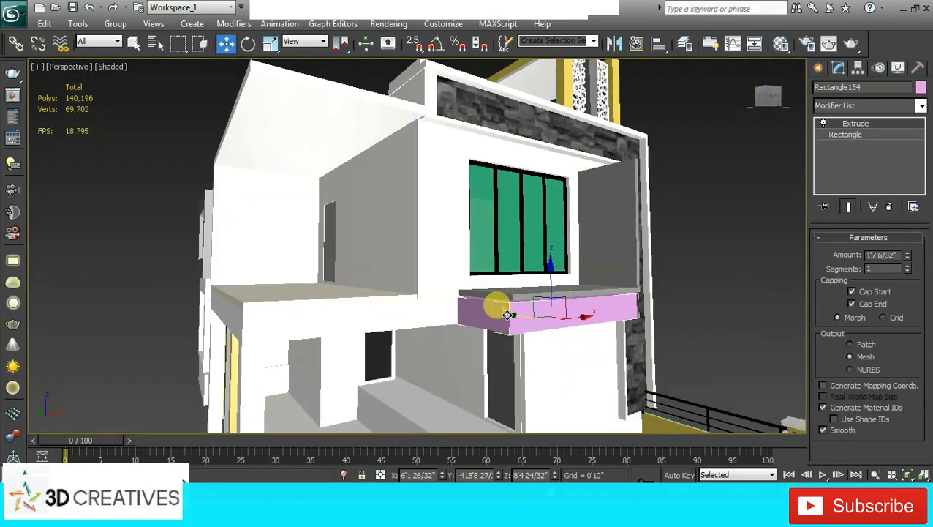
pyautogui.click(922, 87)
pyautogui.click(810, 263)
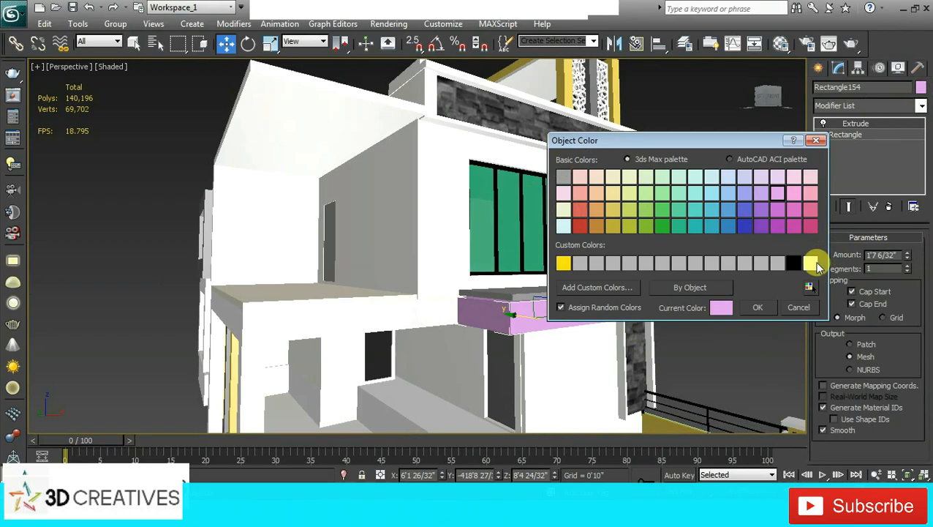
pyautogui.click(758, 307)
# Lower the white block about 5/32" along Z, just beneath the surround's horizontal slab
pyautogui.keyDown('alt'); pyautogui.moveTo(635, 270); pyautogui.dragTo(656, 249, button='middle'); pyautogui.keyUp('alt')
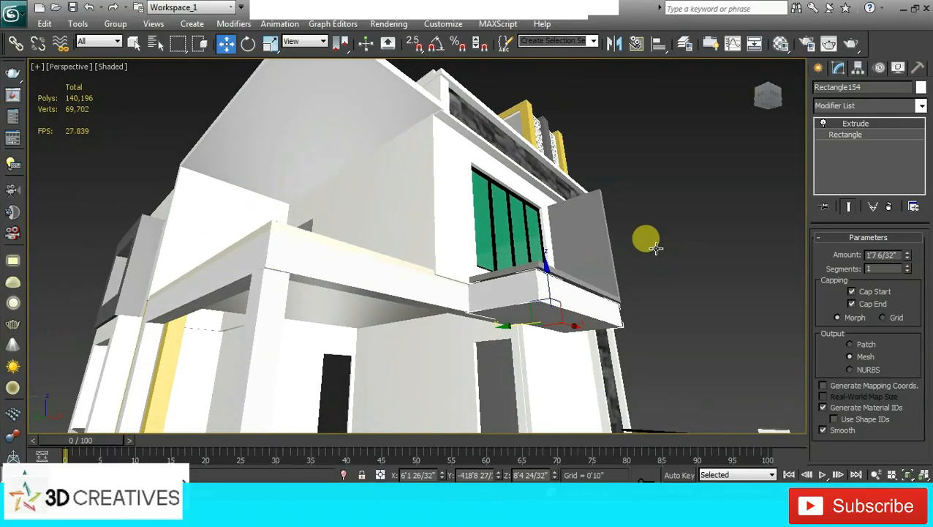
pyautogui.scroll(2, 656, 249)
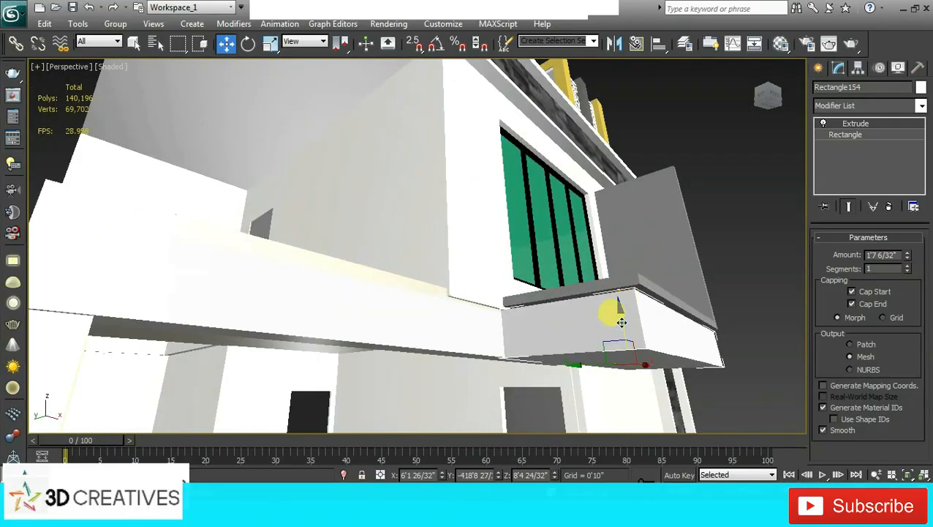
pyautogui.moveTo(621, 322); pyautogui.dragTo(619, 323)
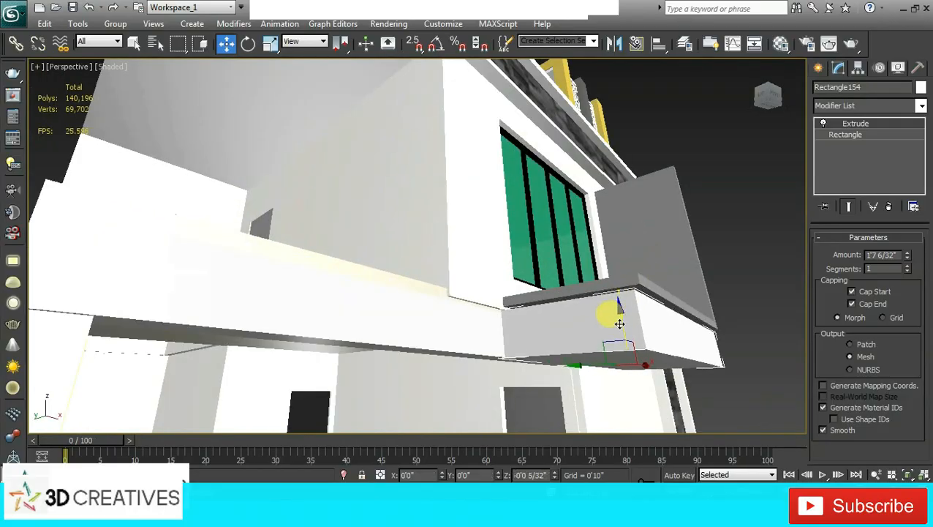
pyautogui.scroll(-5, 616, 265)
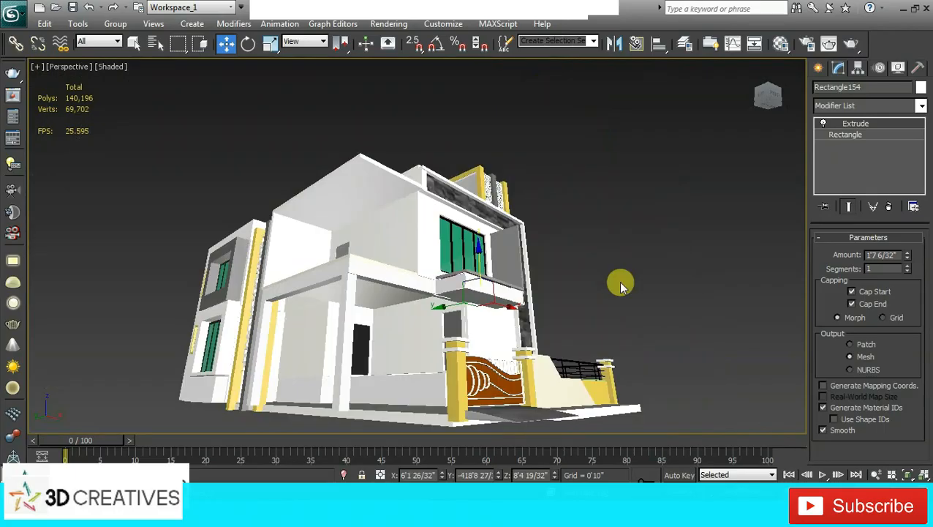
pyautogui.keyDown('alt'); pyautogui.moveTo(590, 271); pyautogui.dragTo(619, 287, button='middle'); pyautogui.keyUp('alt')
# Select the grey L-shaped window surround and lower it about 1 1/2" along Z onto the white block
pyautogui.click(490, 272)
pyautogui.scroll(4, 468, 218)
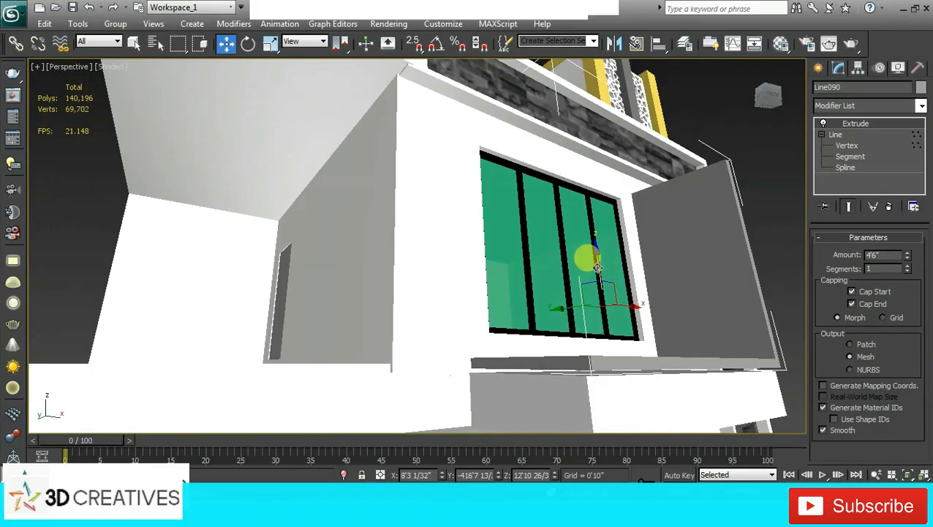
pyautogui.keyDown('alt'); pyautogui.moveTo(636, 273); pyautogui.dragTo(621, 298, button='middle'); pyautogui.keyUp('alt')
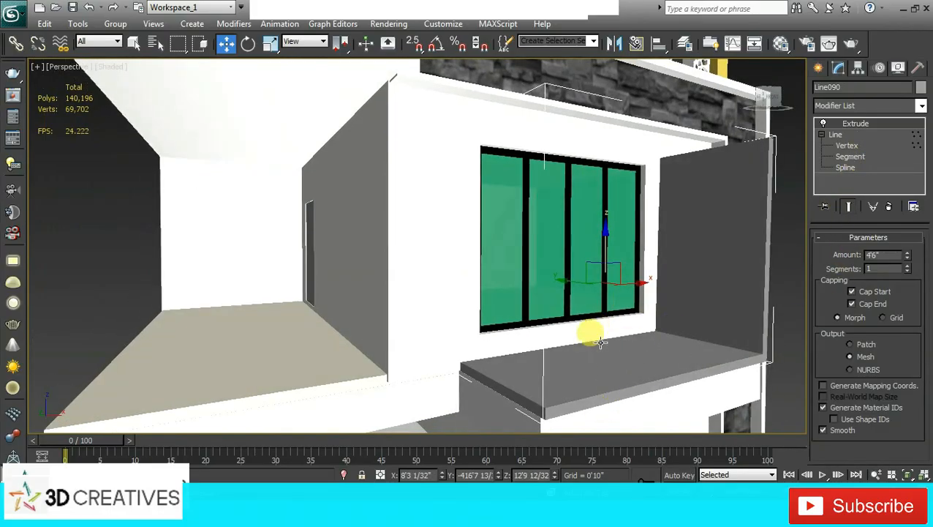
# With 2.5D snapping, draw an L-shaped line in the top view along the canopy's two outer edges, ending at the house wall
pyautogui.hotkey('alt', 'w')
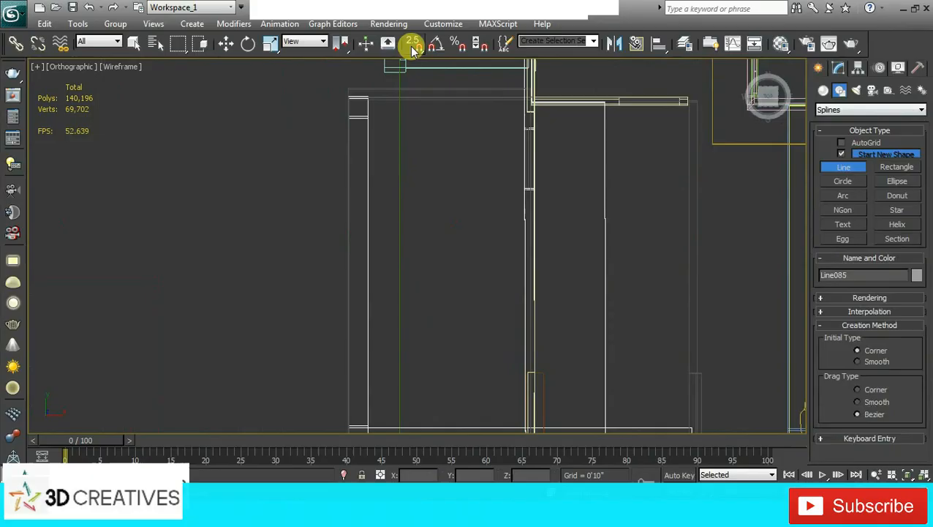
pyautogui.click(413, 42)
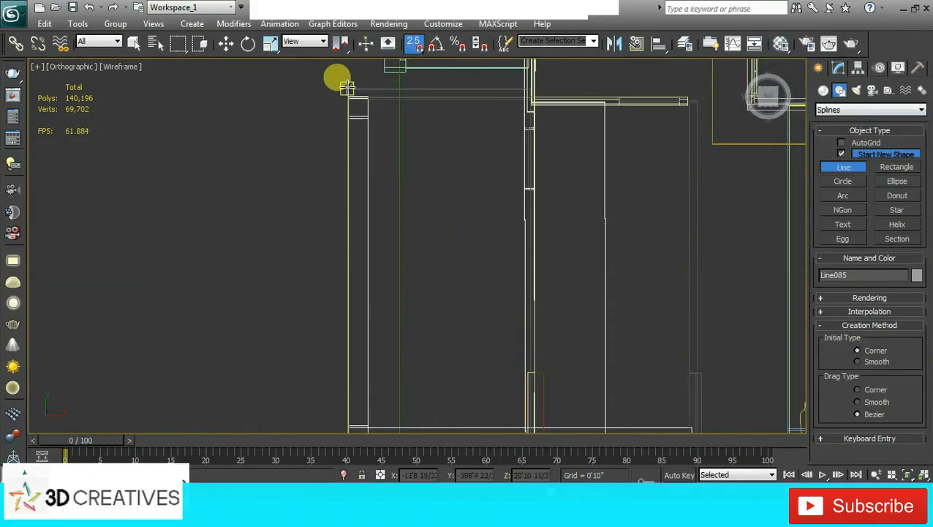
pyautogui.click(346, 87)
pyautogui.moveTo(287, 248); pyautogui.dragTo(236, 98, button='middle')
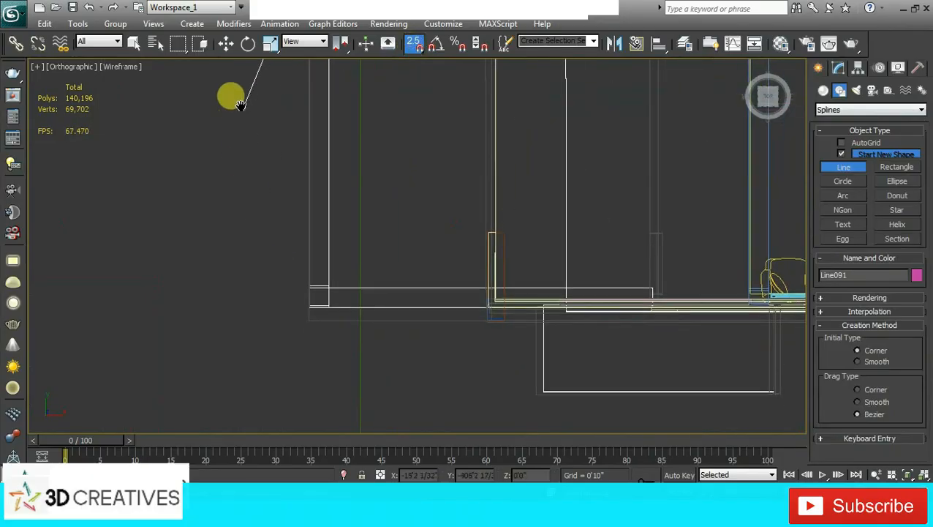
pyautogui.click(309, 307)
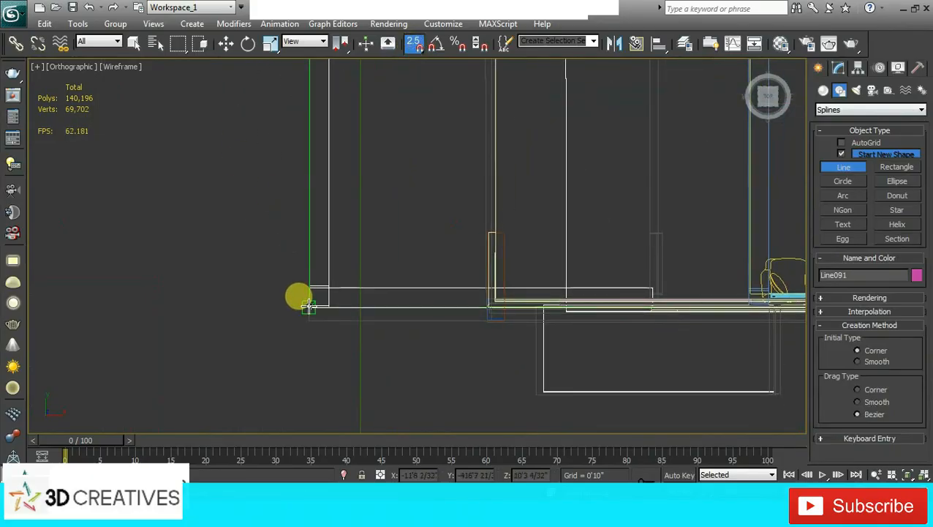
pyautogui.click(490, 308)
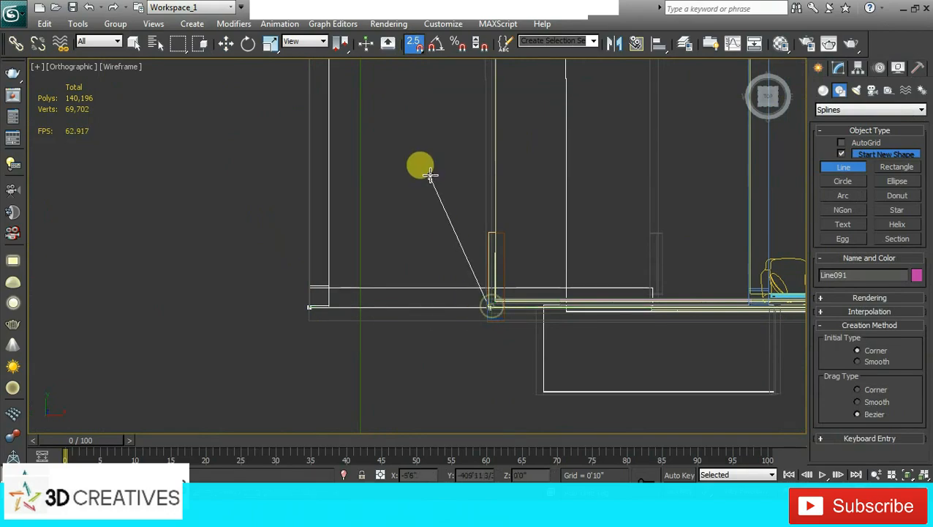
# Apply an Edit Spline modifier to the L-shaped line and, with snapping off, outline its spline inward into a closed band
pyautogui.click(838, 67)
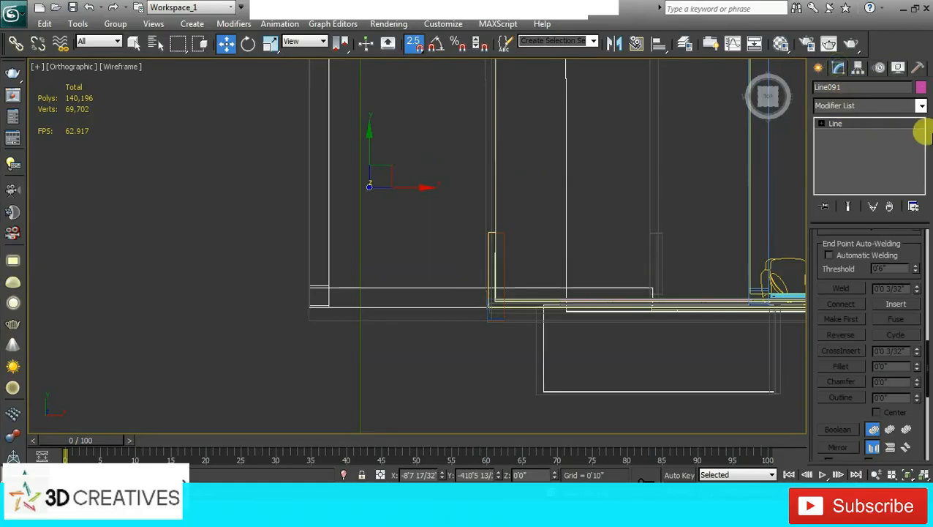
pyautogui.click(922, 108)
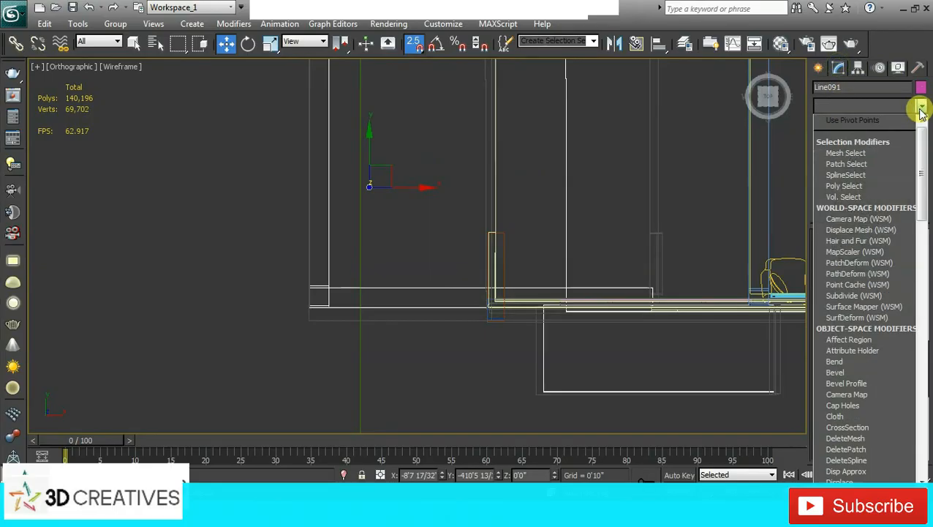
pyautogui.press('e')
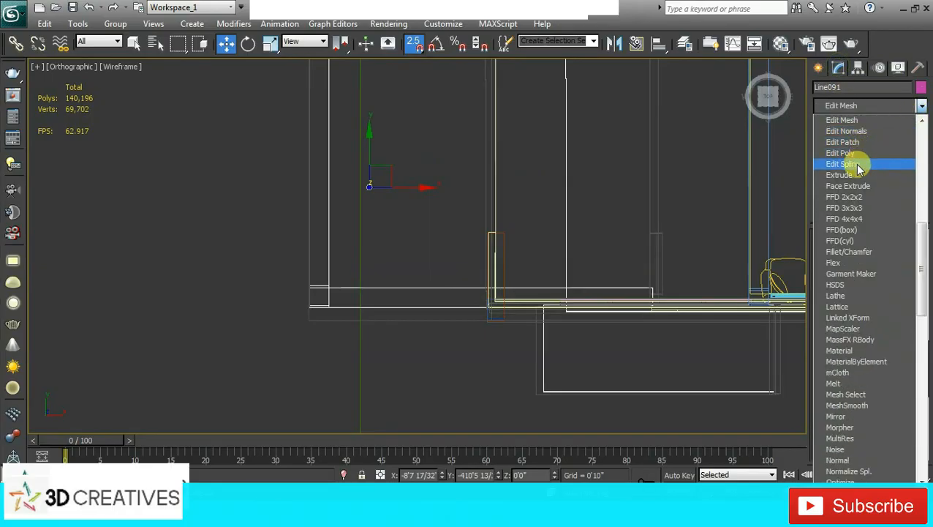
pyautogui.click(859, 165)
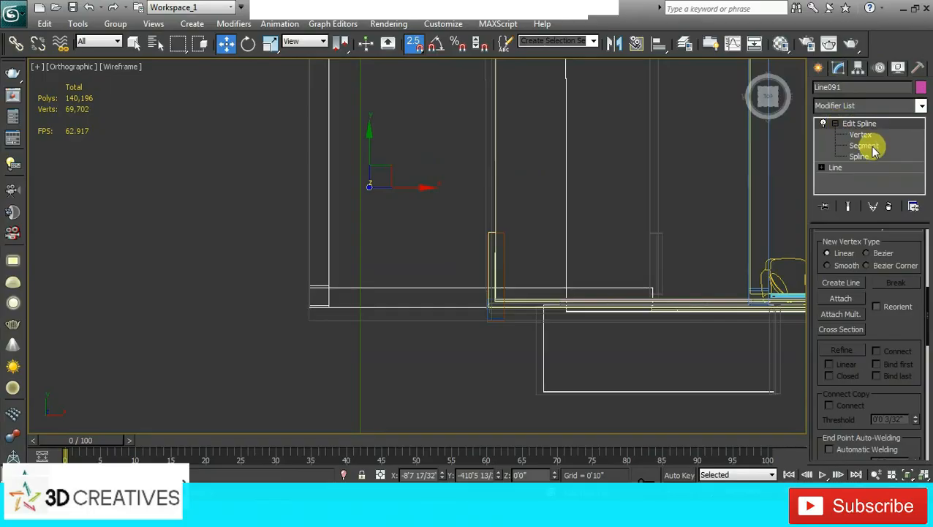
pyautogui.click(857, 156)
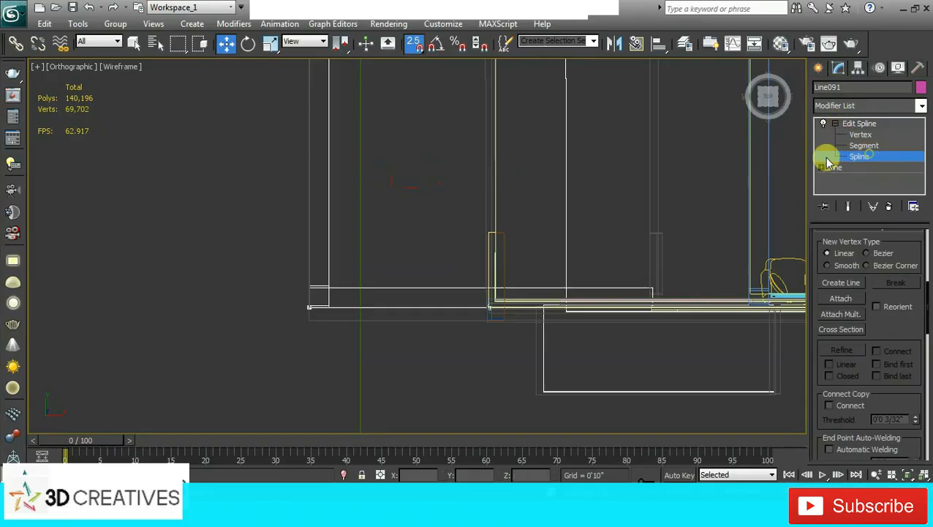
pyautogui.click(413, 43)
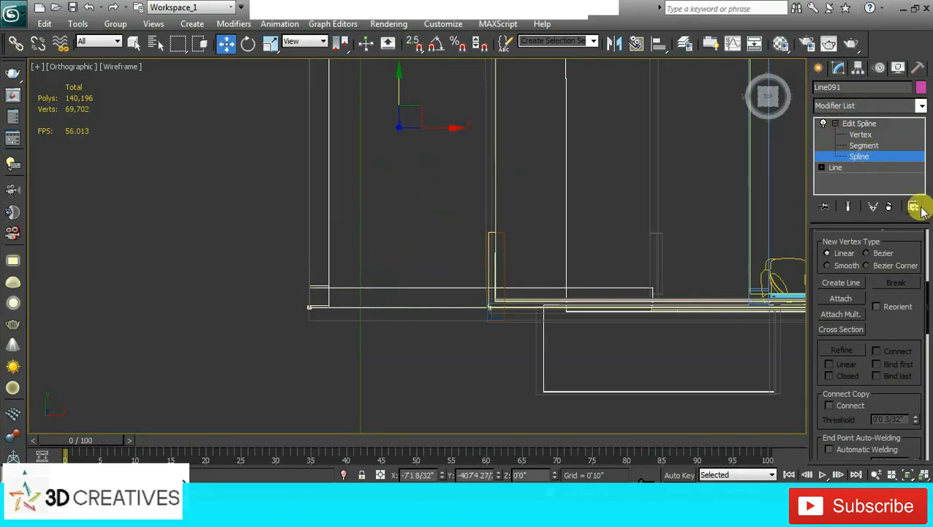
pyautogui.moveTo(928, 289); pyautogui.dragTo(923, 357)
pyautogui.click(841, 329)
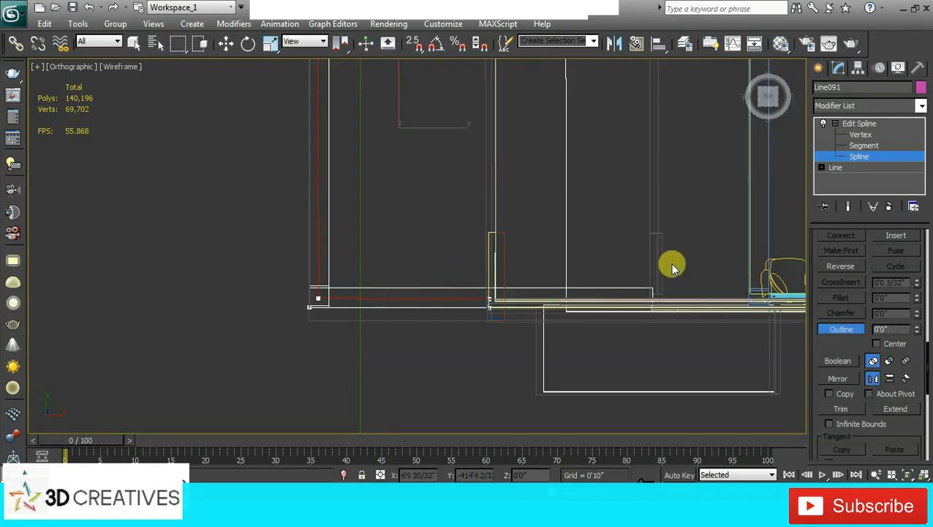
pyautogui.click(870, 123)
# Apply an Extrude modifier to the outlined L-shaped band with an amount of 6"
pyautogui.hotkey('alt', 'w')
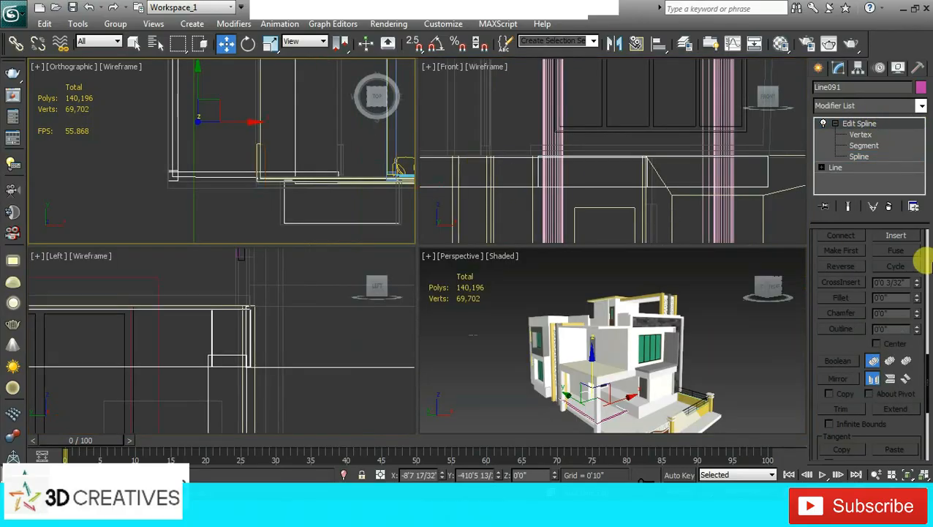
pyautogui.click(921, 106)
pyautogui.press('e')
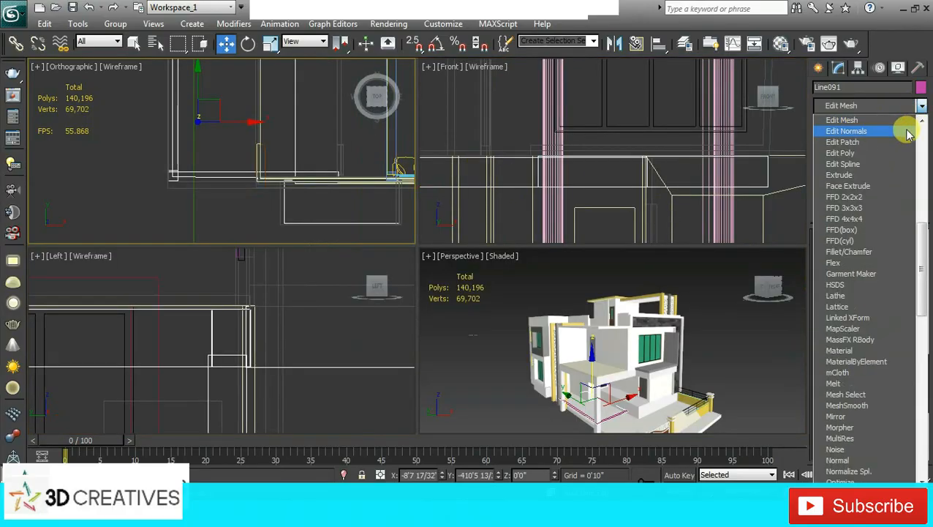
pyautogui.click(870, 175)
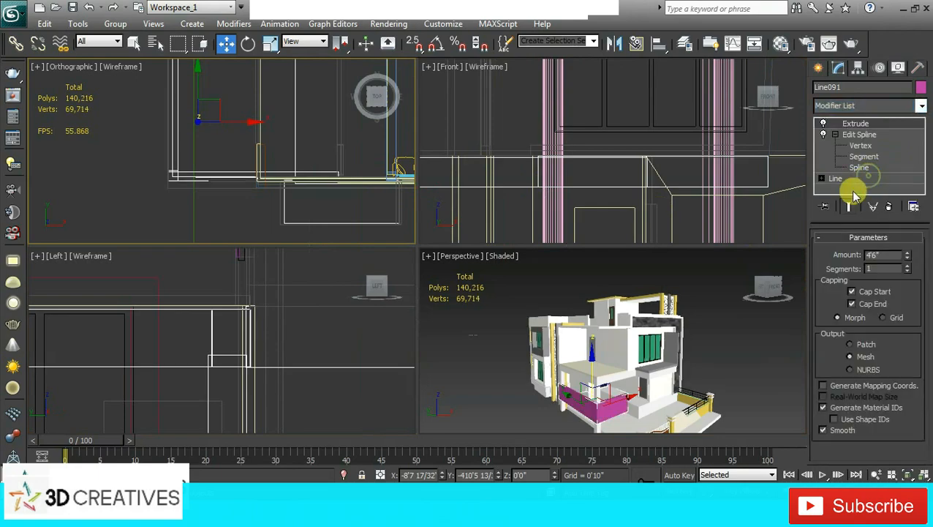
pyautogui.doubleClick(880, 254)
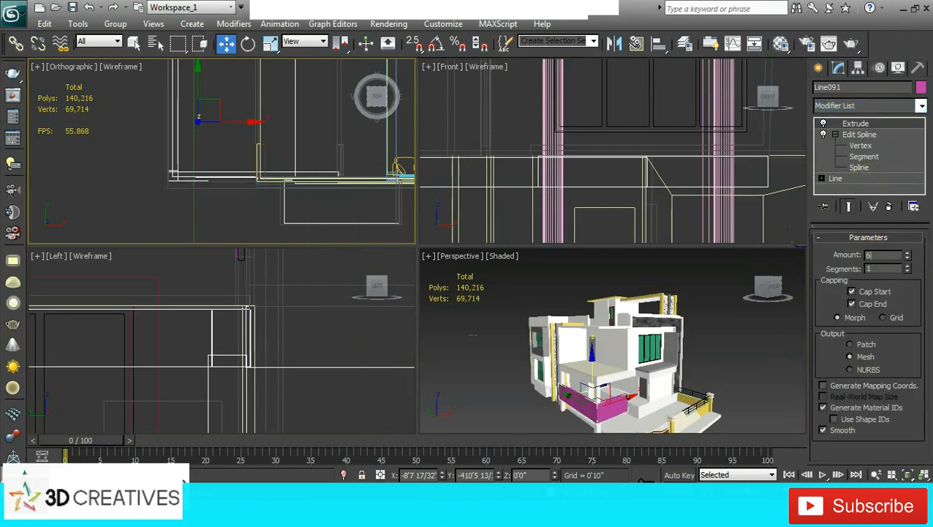
pyautogui.write('6"')
pyautogui.press('Return')
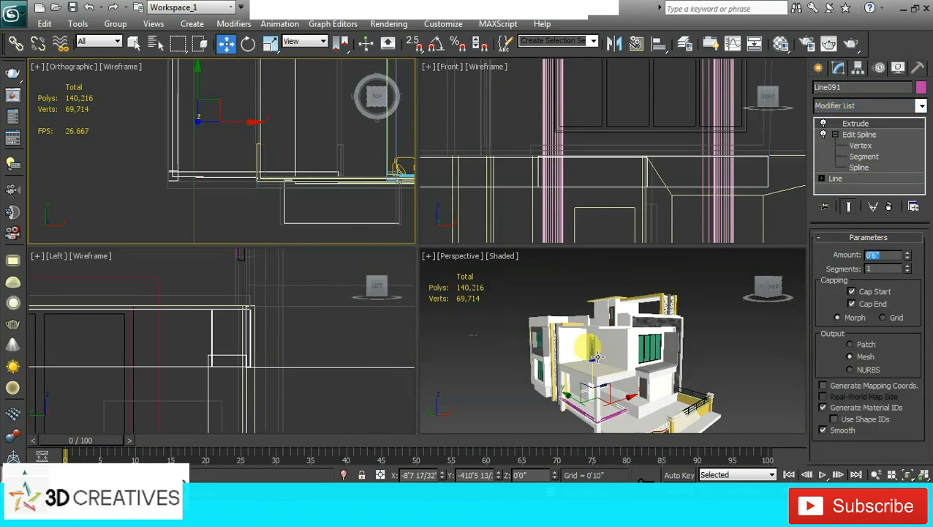
# Change the object color of the extruded L-shaped band to the palette's grey
pyautogui.click(921, 86)
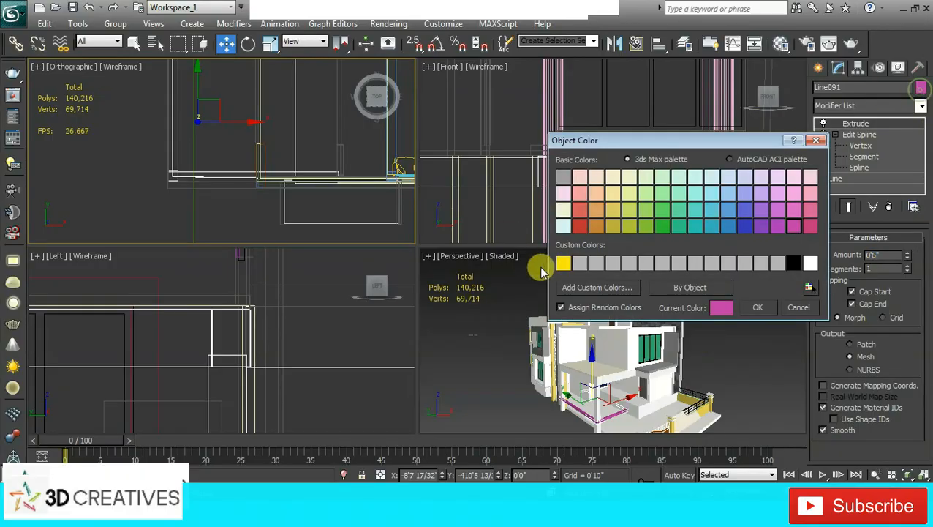
pyautogui.click(565, 177)
pyautogui.click(757, 307)
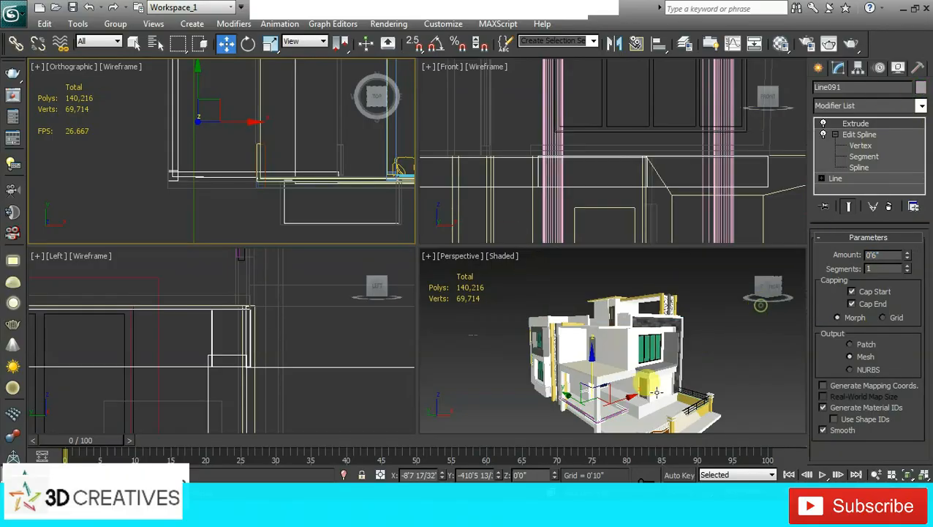
# Raise the grey L-shaped band about 10'2" along Z onto the outer edge of the canopy roof
pyautogui.rightClick(636, 384)
pyautogui.hotkey('alt', 'w')
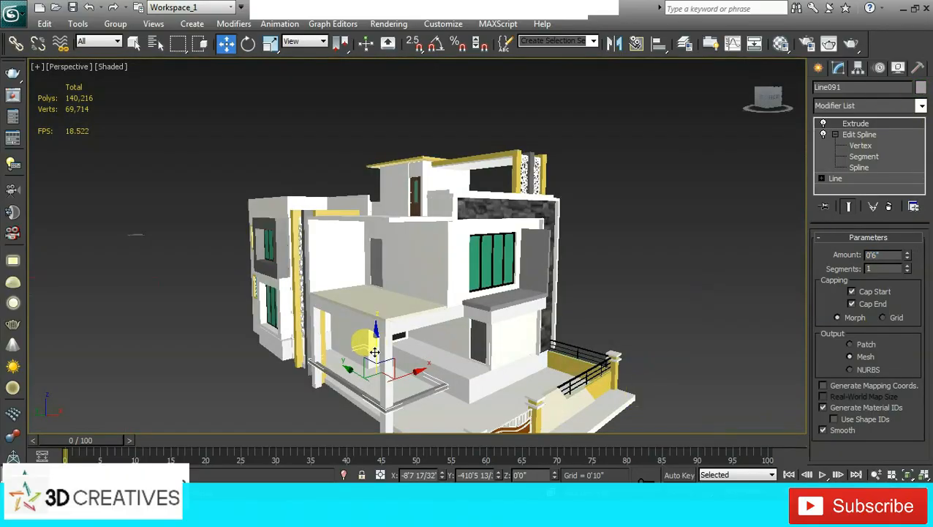
pyautogui.moveTo(374, 352); pyautogui.dragTo(383, 270)
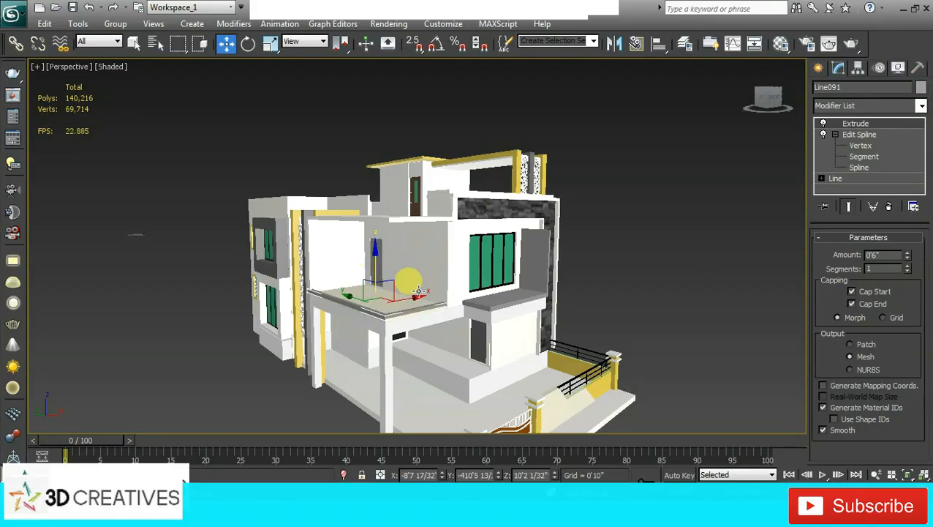
pyautogui.scroll(5, 423, 293)
pyautogui.keyDown('alt'); pyautogui.moveTo(427, 301); pyautogui.dragTo(460, 287, button='middle'); pyautogui.keyUp('alt')
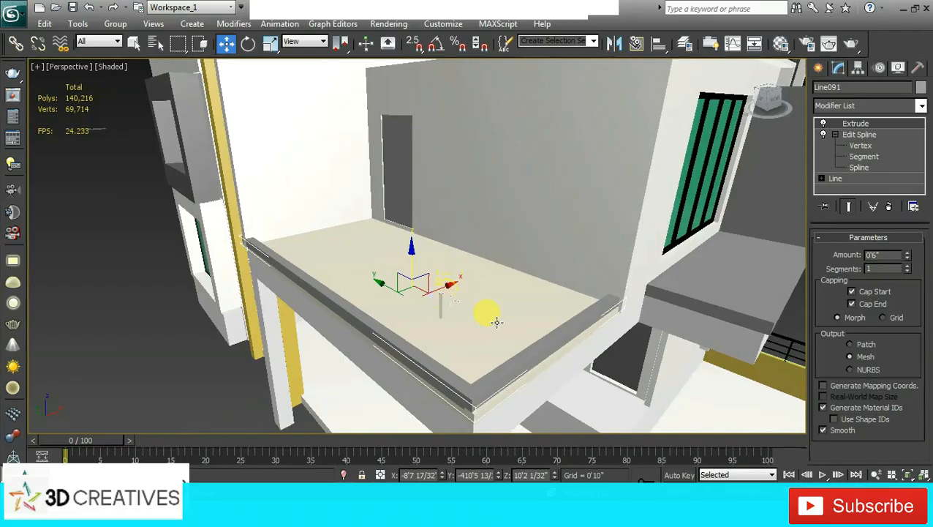
# Shift the grey L-shaped band along Y to line up with the canopy roof's outer edge
pyautogui.keyDown('alt'); pyautogui.moveTo(497, 322); pyautogui.dragTo(488, 295, button='middle'); pyautogui.keyUp('alt')
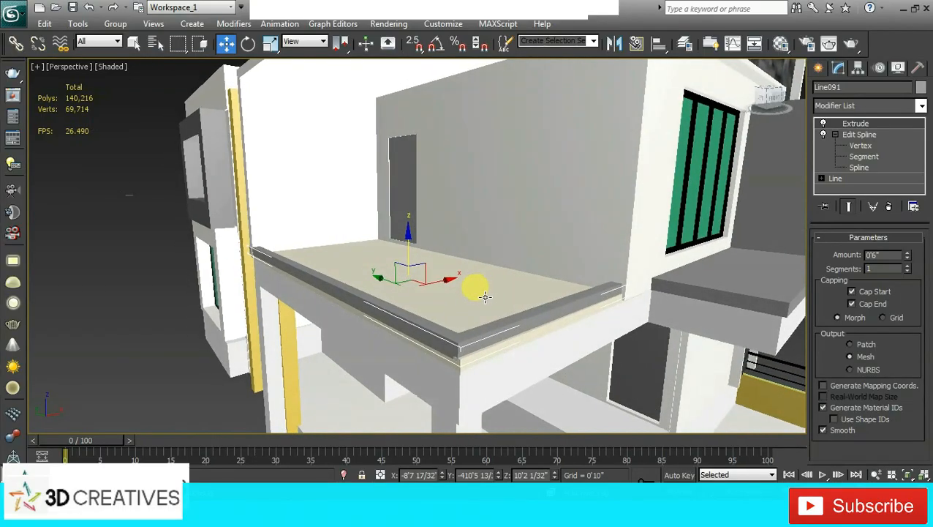
pyautogui.moveTo(386, 281); pyautogui.dragTo(388, 279)
pyautogui.keyDown('alt'); pyautogui.moveTo(403, 274); pyautogui.dragTo(458, 289, button='middle'); pyautogui.keyUp('alt')
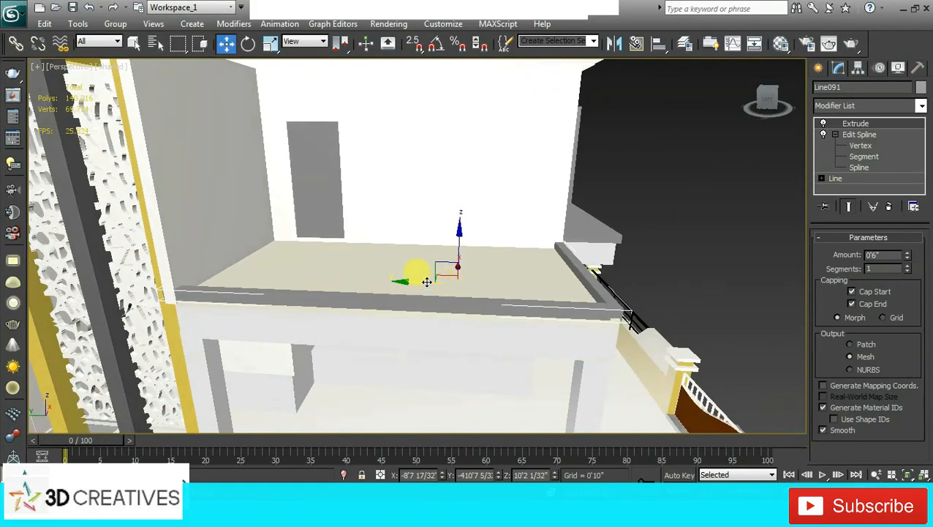
pyautogui.moveTo(428, 281); pyautogui.dragTo(437, 282)
# Copy the grey L-shaped band upward and remove the Extrude modifier from the copy
pyautogui.keyDown('alt'); pyautogui.moveTo(437, 283); pyautogui.dragTo(475, 313, button='middle'); pyautogui.keyUp('alt')
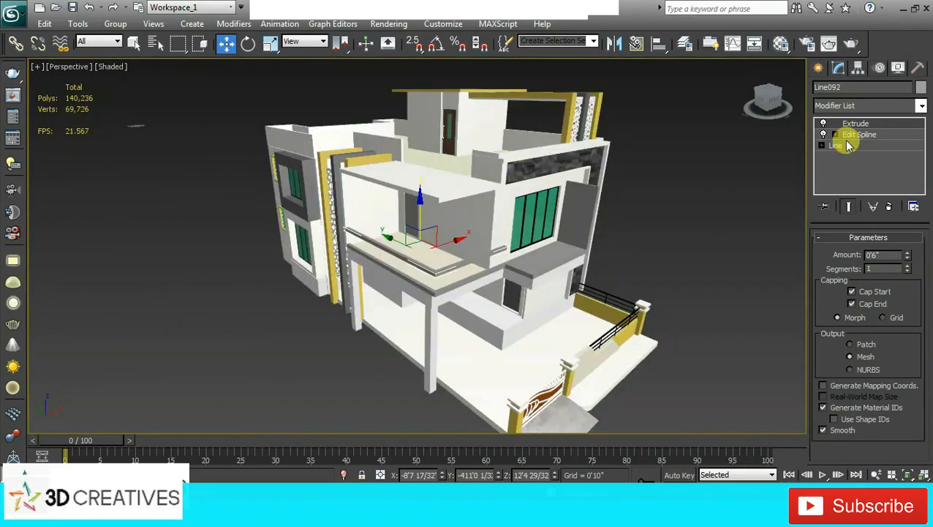
pyautogui.click(887, 208)
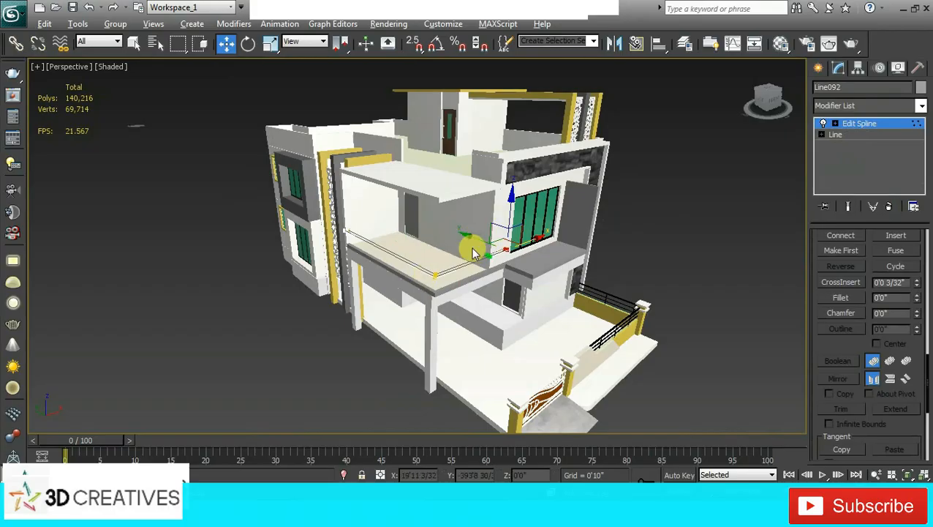
pyautogui.press('z')
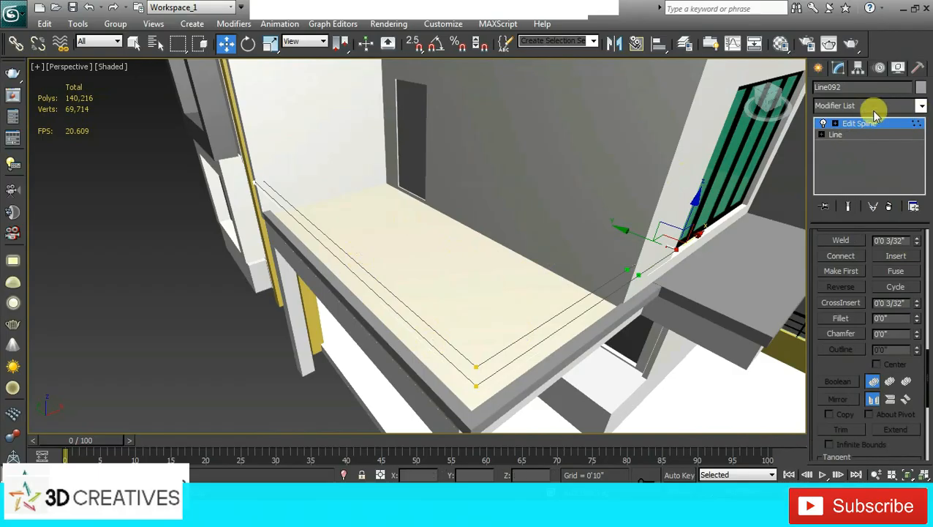
# Delete the copied spline's two outer segments and both end segments, keeping only the inner L-shaped line
pyautogui.click(835, 123)
pyautogui.click(863, 145)
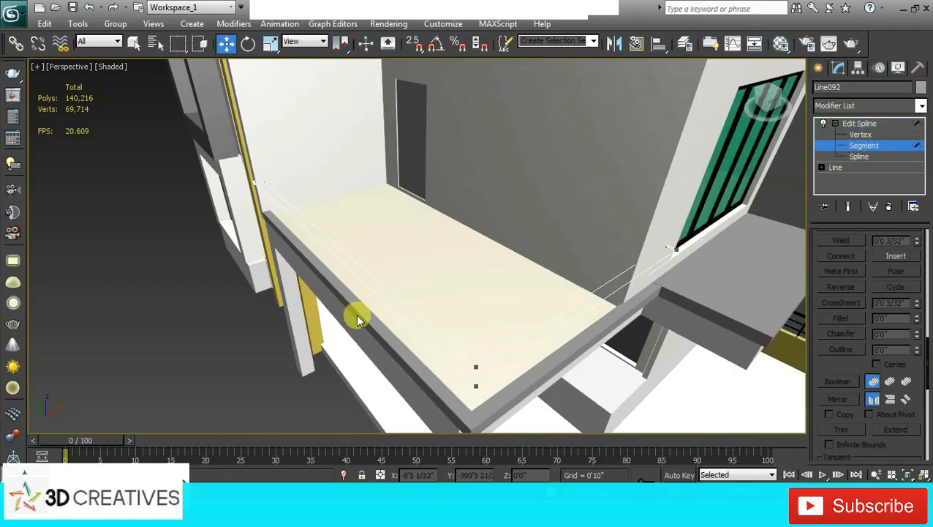
pyautogui.click(385, 304)
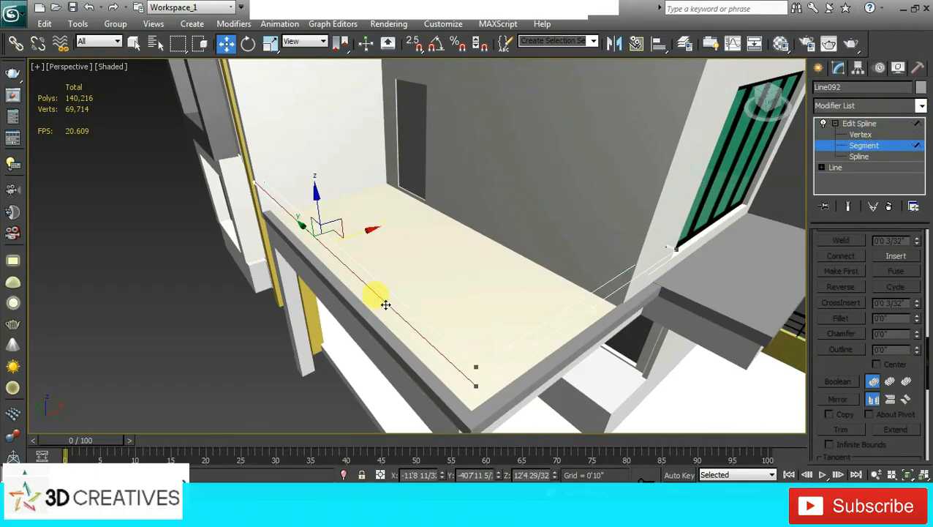
pyautogui.press('Delete')
pyautogui.click(507, 365)
pyautogui.press('Delete')
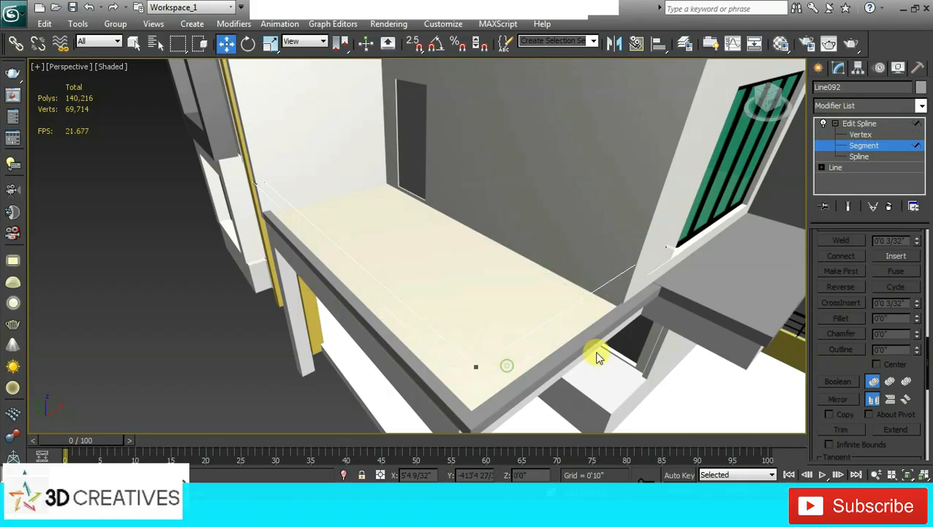
pyautogui.press('Delete')
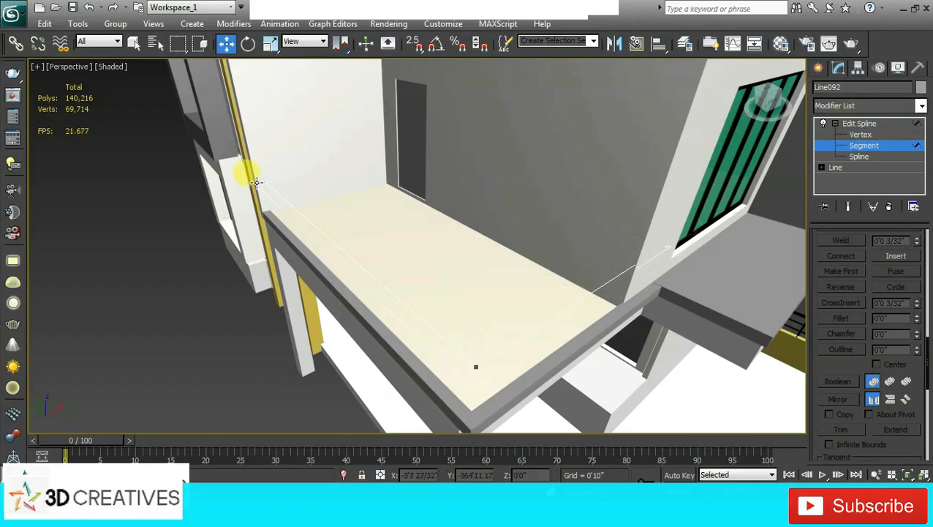
pyautogui.press('Delete')
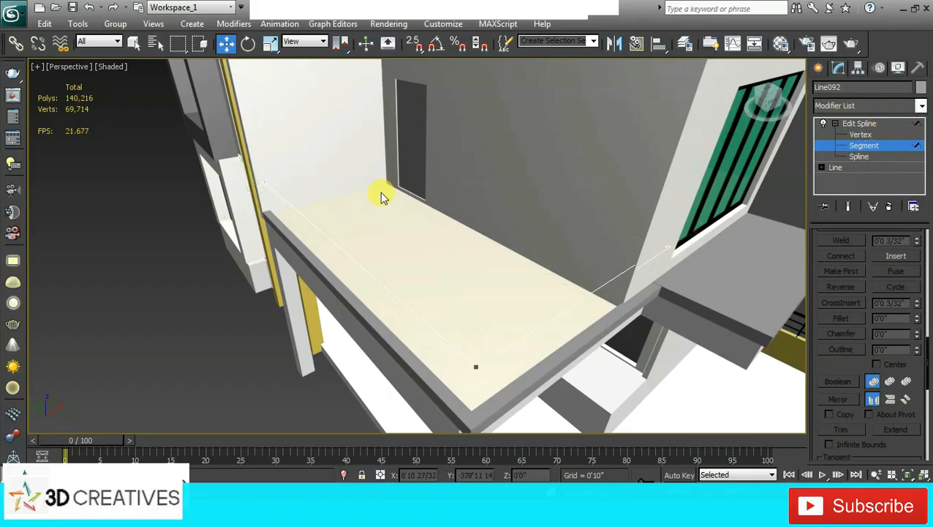
# In the top view, move the L-shaped line's long segment about 3" outward along X over the grey band
pyautogui.hotkey('alt', 'w')
pyautogui.rightClick(232, 160)
pyautogui.hotkey('alt', 'w')
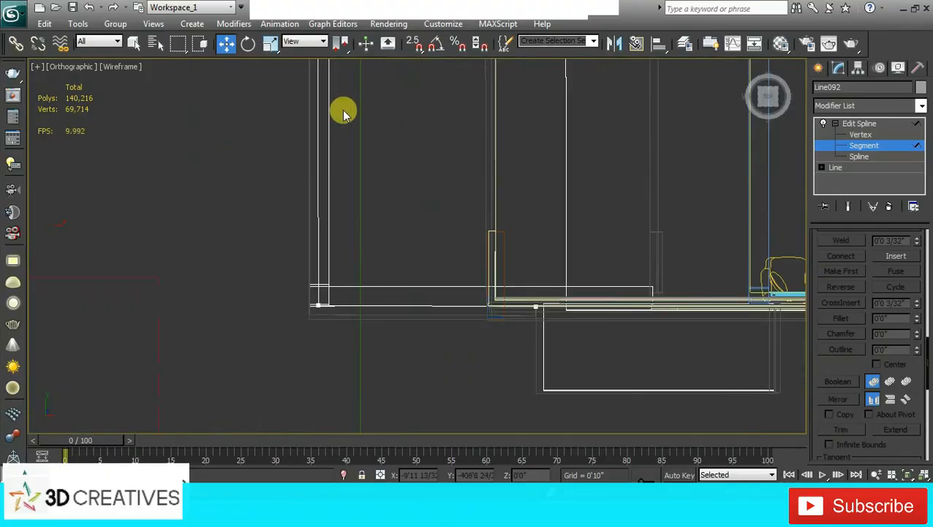
pyautogui.scroll(-2, 344, 118)
pyautogui.moveTo(346, 156); pyautogui.dragTo(348, 285, button='middle')
pyautogui.scroll(2, 338, 258)
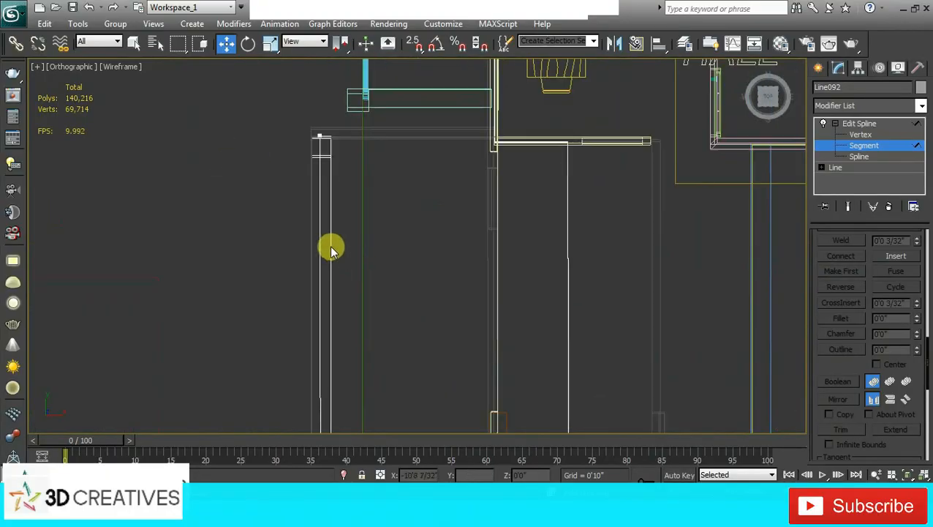
pyautogui.click(320, 217)
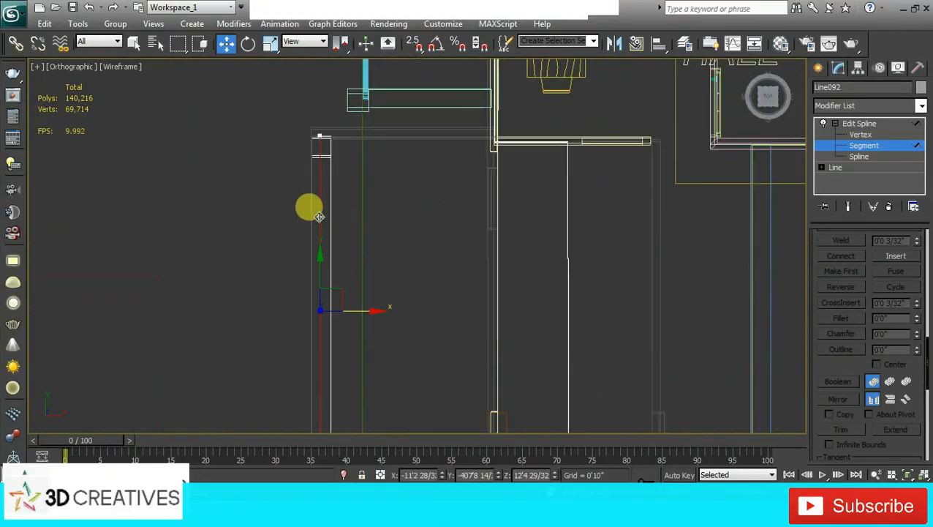
pyautogui.scroll(2, 362, 219)
pyautogui.moveTo(346, 246); pyautogui.dragTo(373, 302, button='middle')
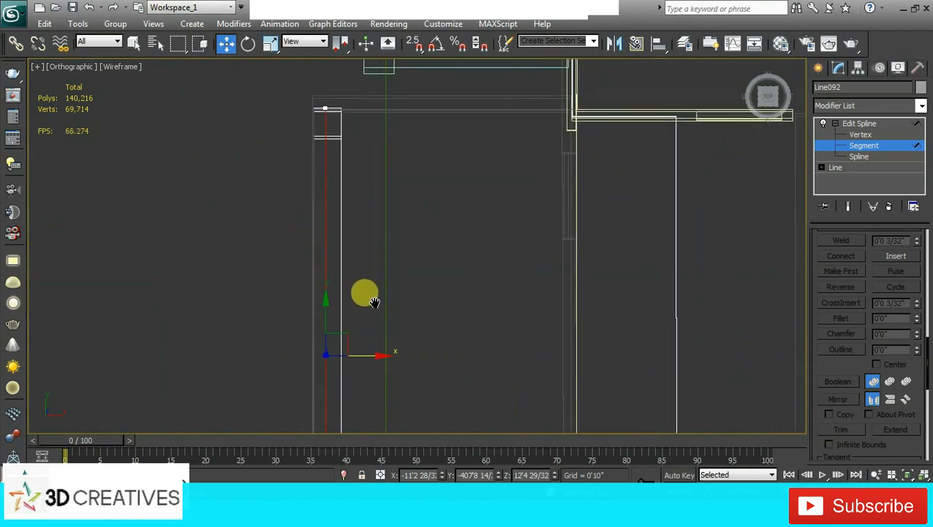
pyautogui.click(327, 110)
pyautogui.click(324, 115)
pyautogui.moveTo(356, 169); pyautogui.dragTo(380, 96, button='middle')
pyautogui.moveTo(387, 288); pyautogui.dragTo(380, 288)
pyautogui.moveTo(408, 310); pyautogui.dragTo(367, 75, button='middle')
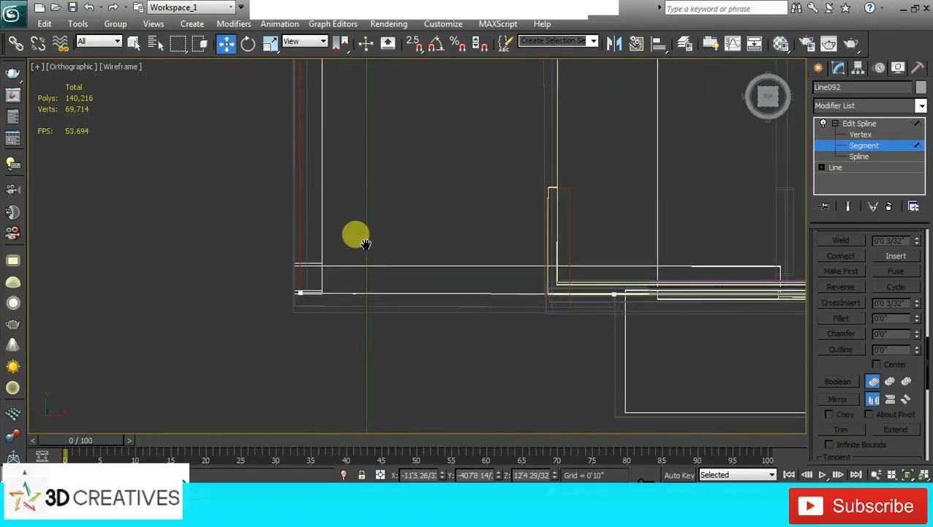
# Move the line's short segment outward along Y over the grey band and lower the whole line onto the band
pyautogui.scroll(3, 365, 289)
pyautogui.moveTo(364, 292); pyautogui.dragTo(419, 150, button='middle')
pyautogui.click(390, 150)
pyautogui.scroll(2, 506, 162)
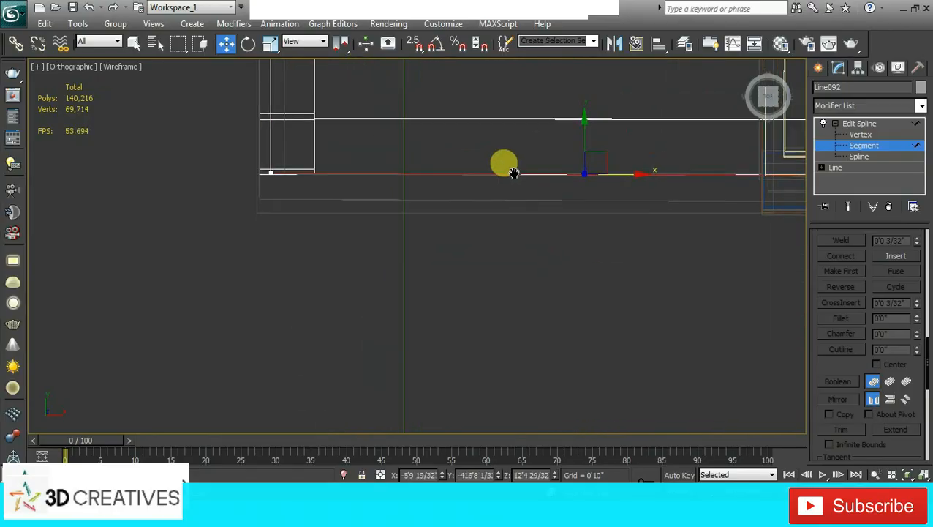
pyautogui.moveTo(506, 163)
pyautogui.mouseDown(button='middle')
pyautogui.moveTo(476, 215)
pyautogui.moveTo(490, 278)
pyautogui.moveTo(481, 273)
pyautogui.moveTo(461, 296)
pyautogui.mouseUp(button='middle')
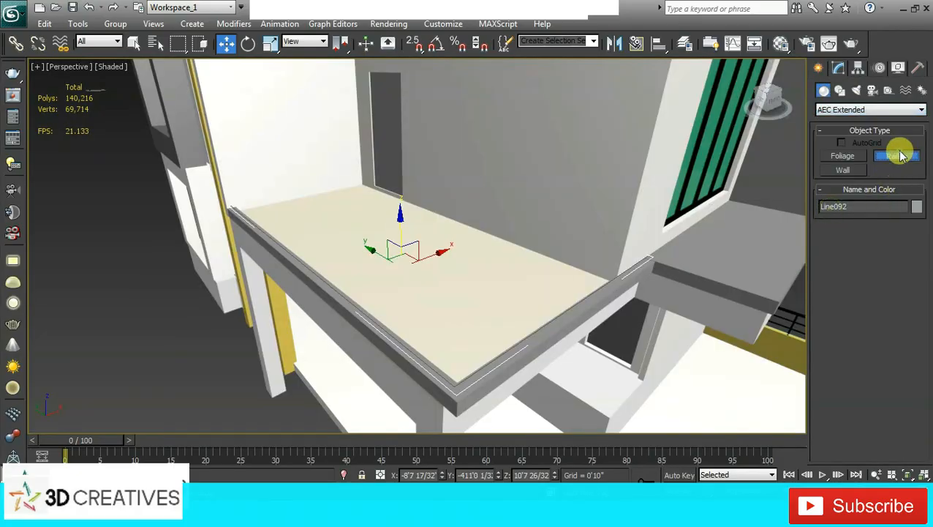
# Create an AEC Extended Railing that uses the L-shaped line on the grey band as its path
pyautogui.click(898, 156)
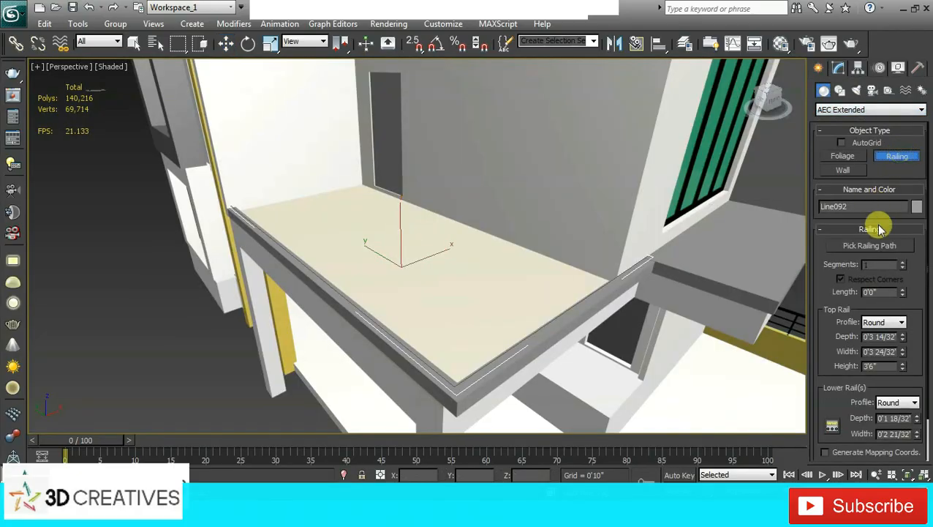
pyautogui.click(877, 247)
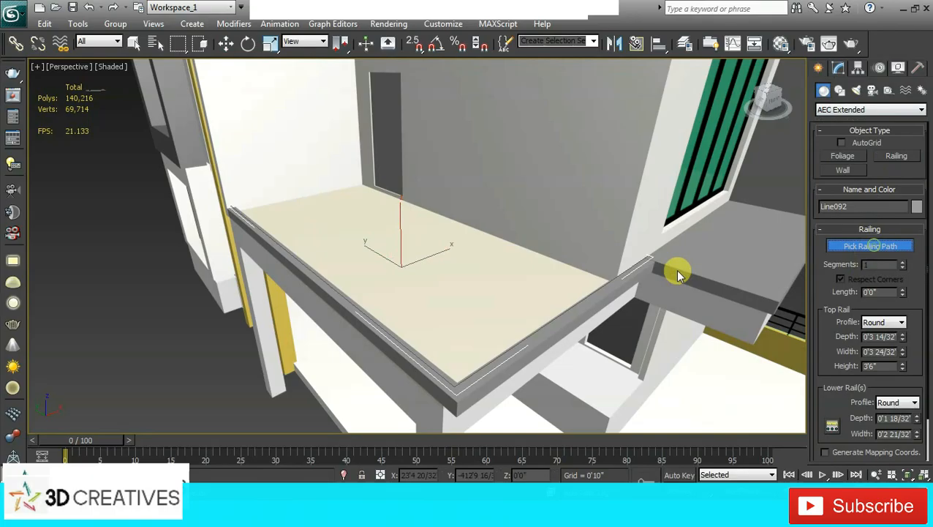
pyautogui.click(586, 296)
pyautogui.keyDown('alt'); pyautogui.moveTo(573, 285); pyautogui.dragTo(541, 264, button='middle'); pyautogui.keyUp('alt')
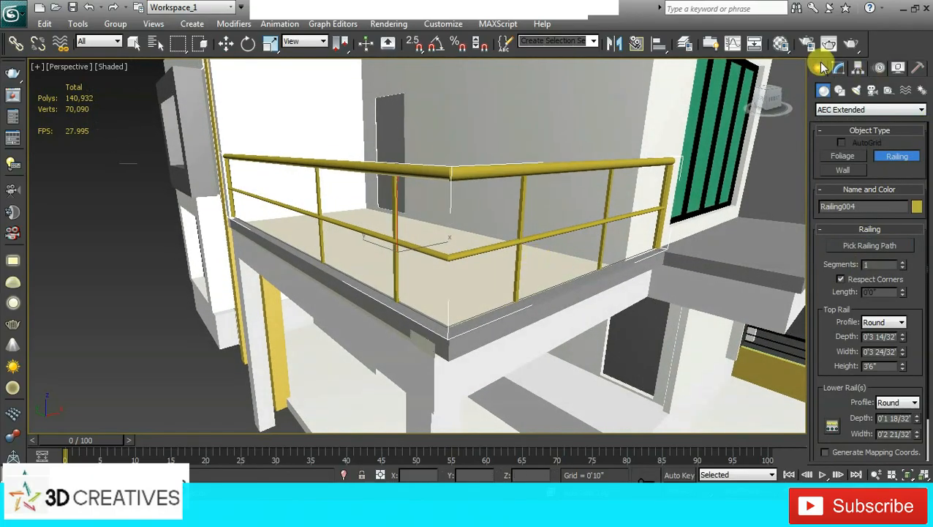
pyautogui.click(839, 67)
pyautogui.press('w')
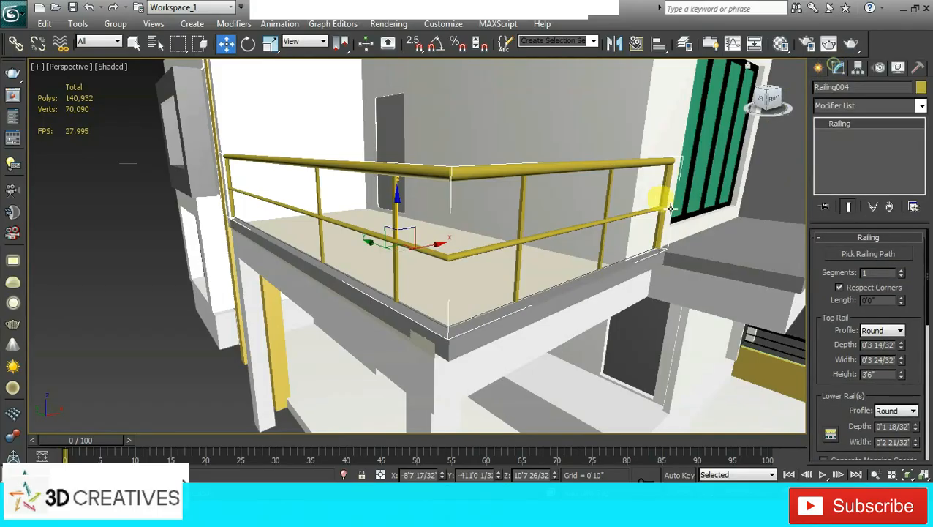
# Pull the railing path's end vertex at the window wall back about 3' along X and lower the path slightly
pyautogui.click(644, 254)
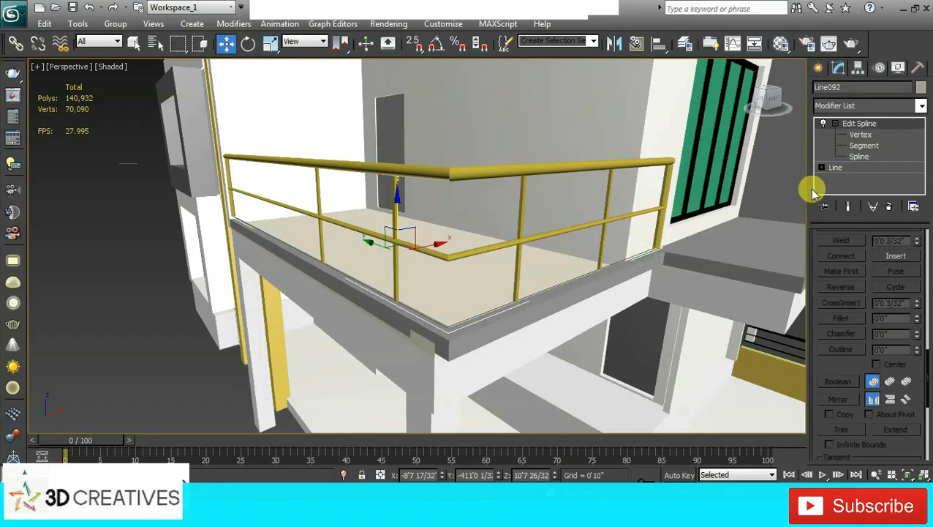
pyautogui.click(886, 133)
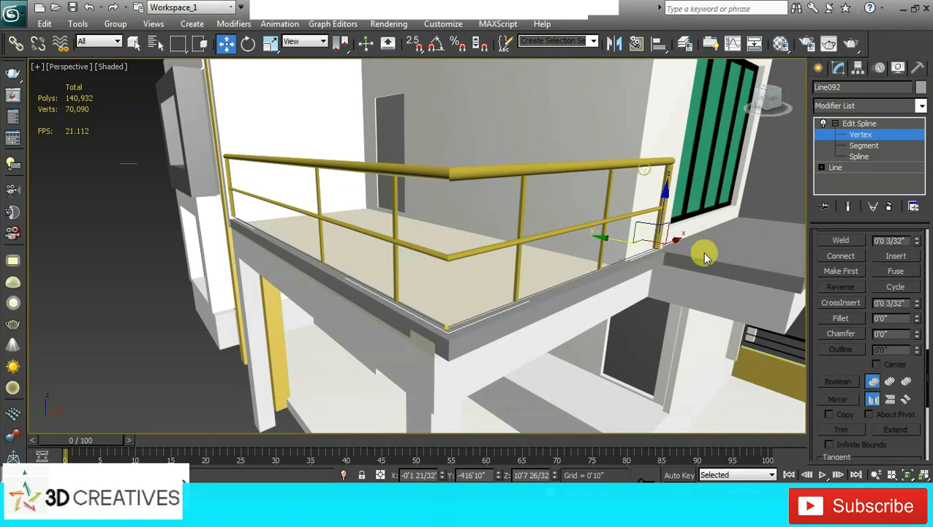
pyautogui.moveTo(674, 239); pyautogui.dragTo(642, 243)
pyautogui.keyDown('alt'); pyautogui.moveTo(601, 259); pyautogui.dragTo(630, 252, button='middle'); pyautogui.keyUp('alt')
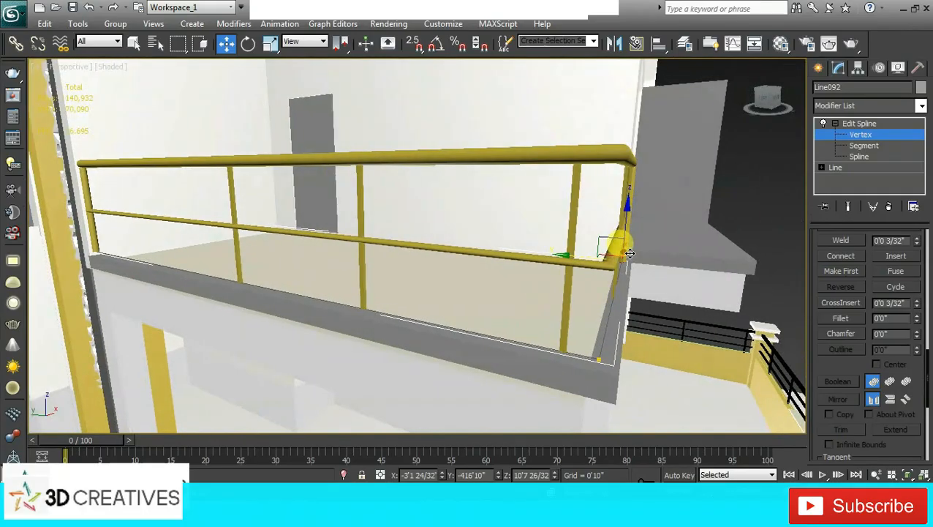
pyautogui.keyDown('alt'); pyautogui.moveTo(89, 262); pyautogui.dragTo(124, 243, button='middle'); pyautogui.keyUp('alt')
pyautogui.click(878, 124)
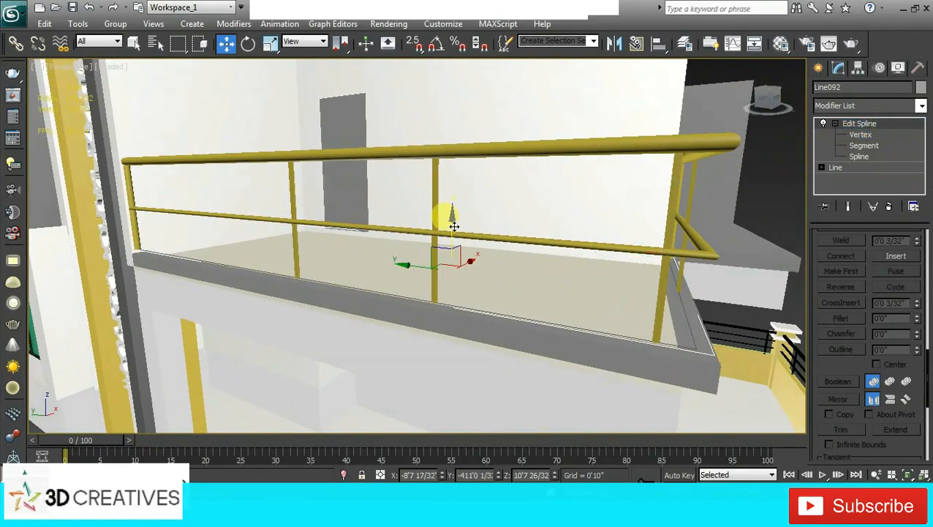
pyautogui.moveTo(454, 227); pyautogui.dragTo(452, 223)
# Set the railing's lower rail count to 0 and its top rail height to 3'0"
pyautogui.click(590, 137)
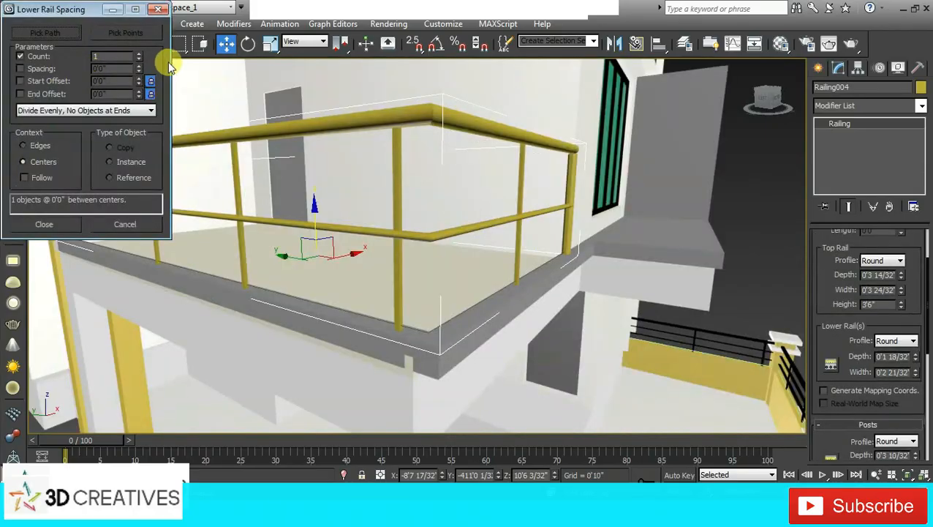
pyautogui.click(139, 60)
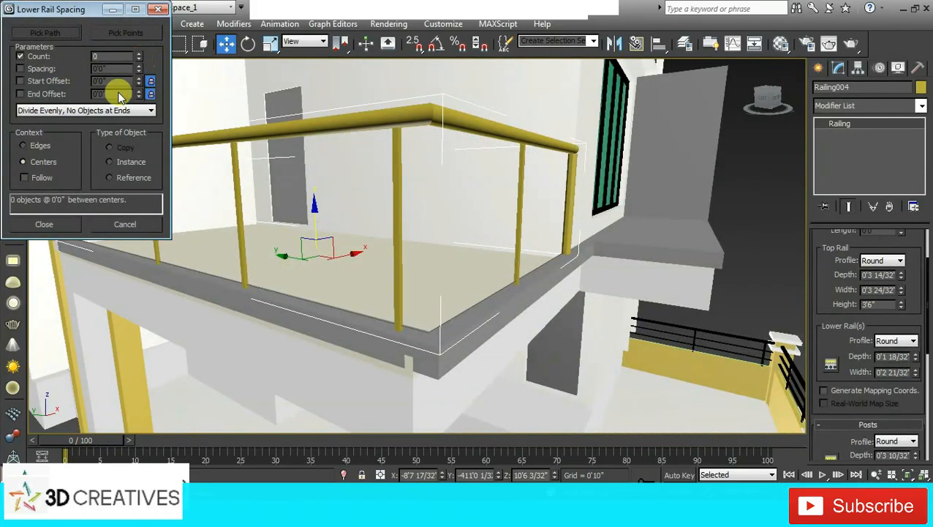
pyautogui.click(44, 224)
pyautogui.keyDown('alt'); pyautogui.moveTo(360, 218); pyautogui.dragTo(344, 196, button='middle'); pyautogui.keyUp('alt')
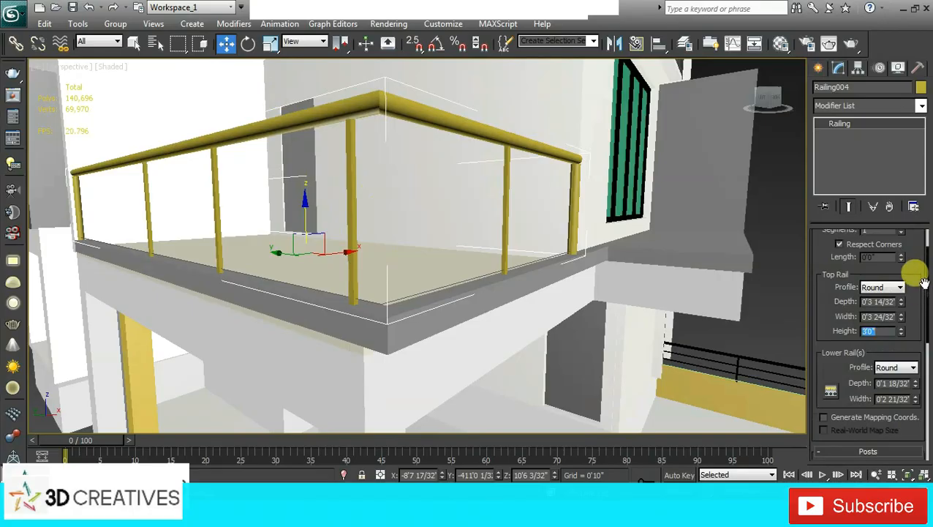
# Apply an Edit Poly modifier to the railing and move the post element nearest the corner about 6" along Y to the corner
pyautogui.keyDown('alt'); pyautogui.moveTo(410, 221); pyautogui.dragTo(423, 239, button='middle'); pyautogui.keyUp('alt')
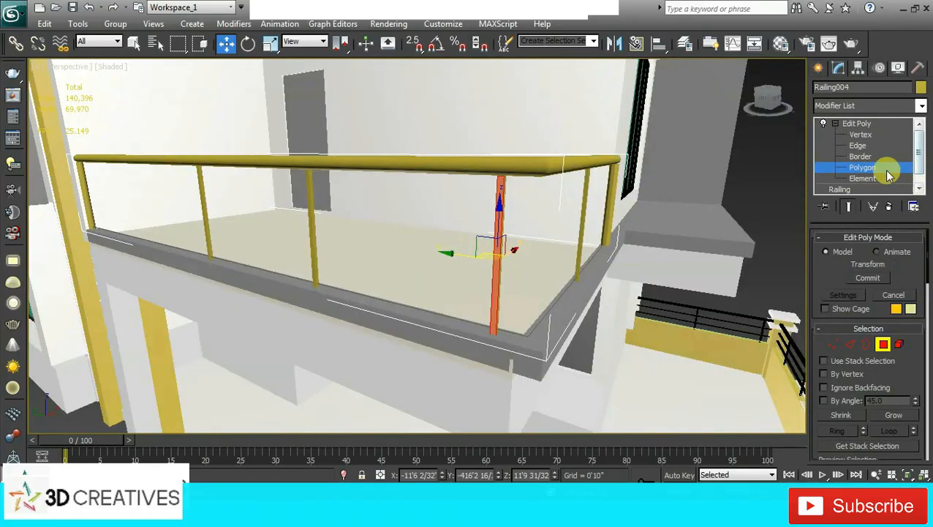
pyautogui.click(881, 178)
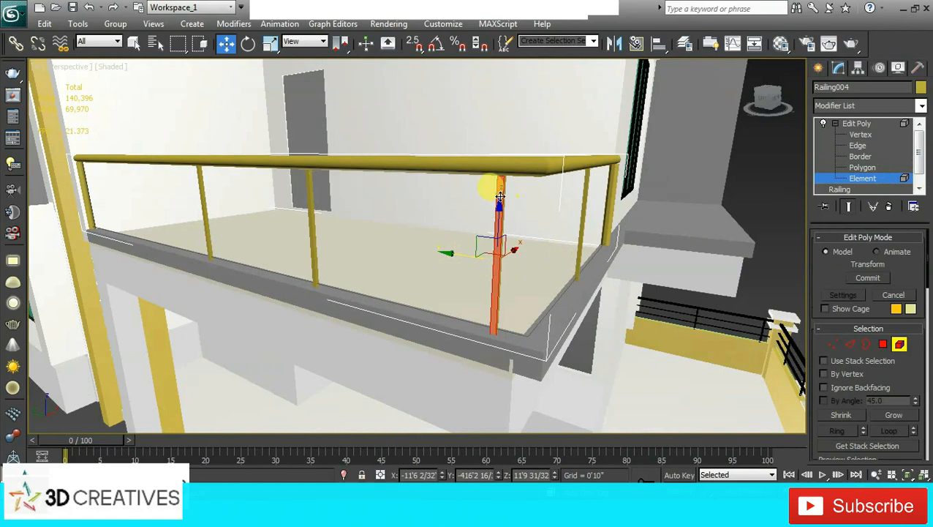
pyautogui.moveTo(464, 254); pyautogui.dragTo(504, 273)
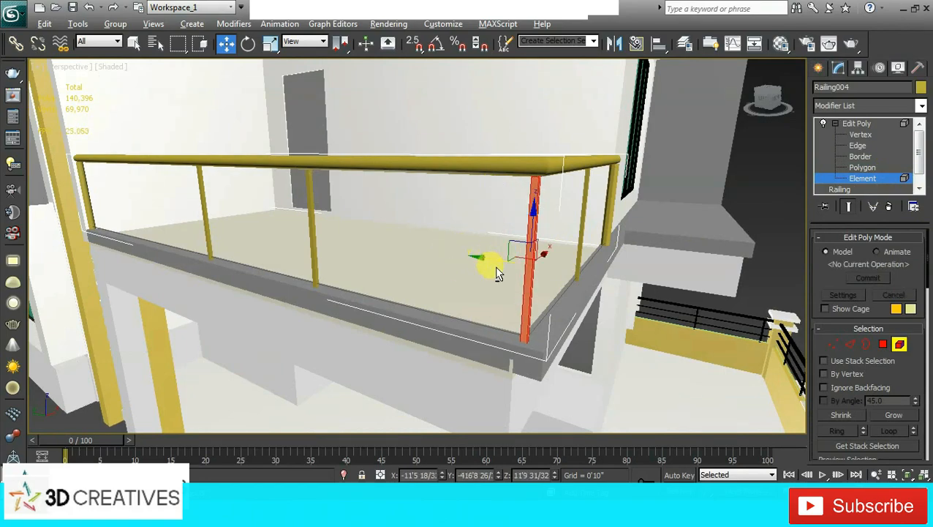
# In the left view, reposition the two intermediate post elements on the railing's long side to divide it roughly into thirds
pyautogui.hotkey('alt', 'w')
pyautogui.keyDown('alt'); pyautogui.moveTo(716, 317); pyautogui.dragTo(694, 315, button='middle'); pyautogui.keyUp('alt')
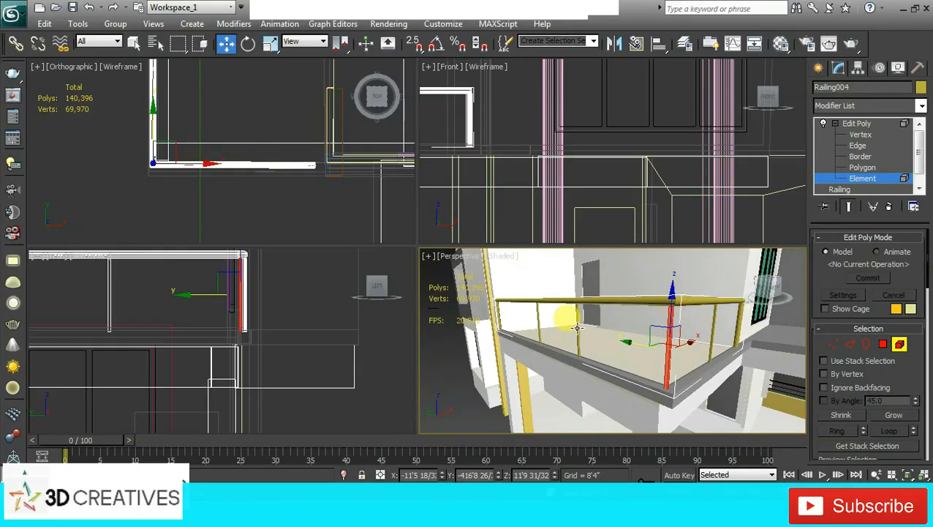
pyautogui.scroll(3, 187, 292)
pyautogui.hotkey('alt', 'w')
pyautogui.moveTo(343, 195); pyautogui.dragTo(506, 229, button='middle')
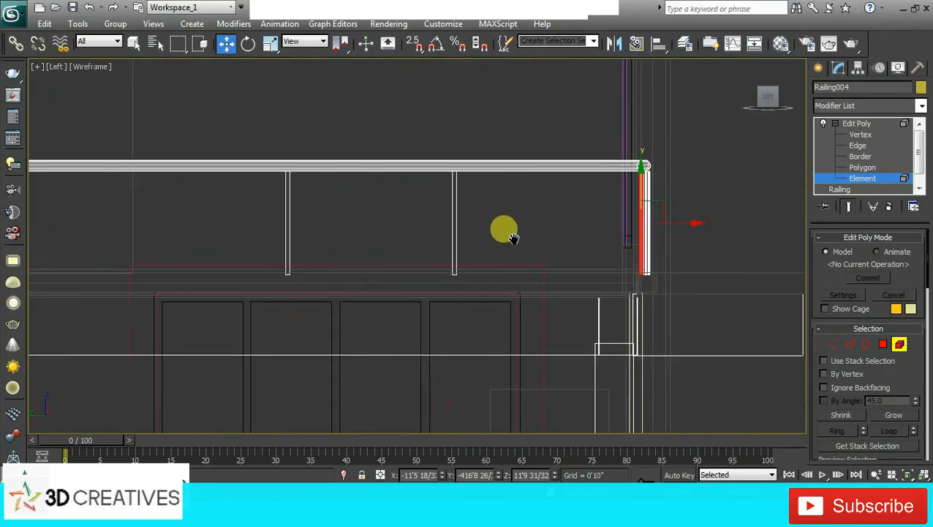
pyautogui.scroll(-5, 545, 250)
pyautogui.click(373, 232)
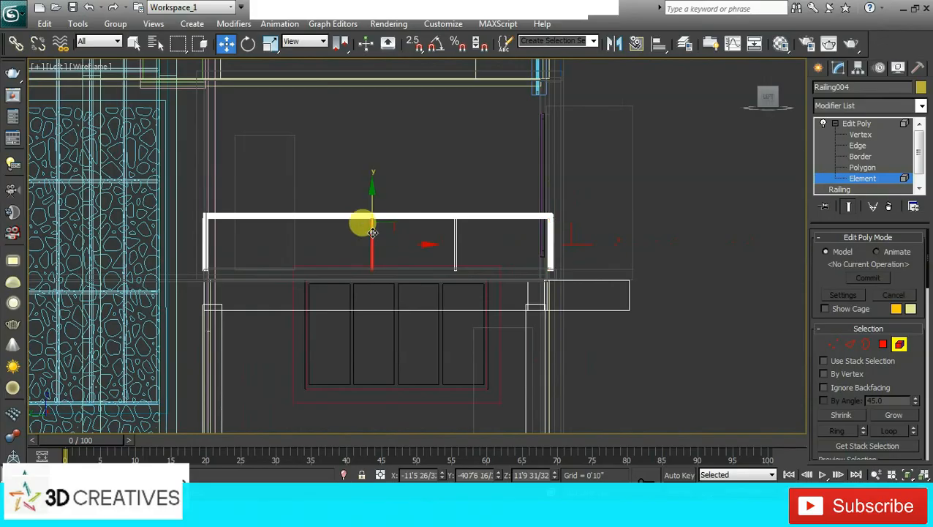
pyautogui.moveTo(381, 241); pyautogui.dragTo(460, 246)
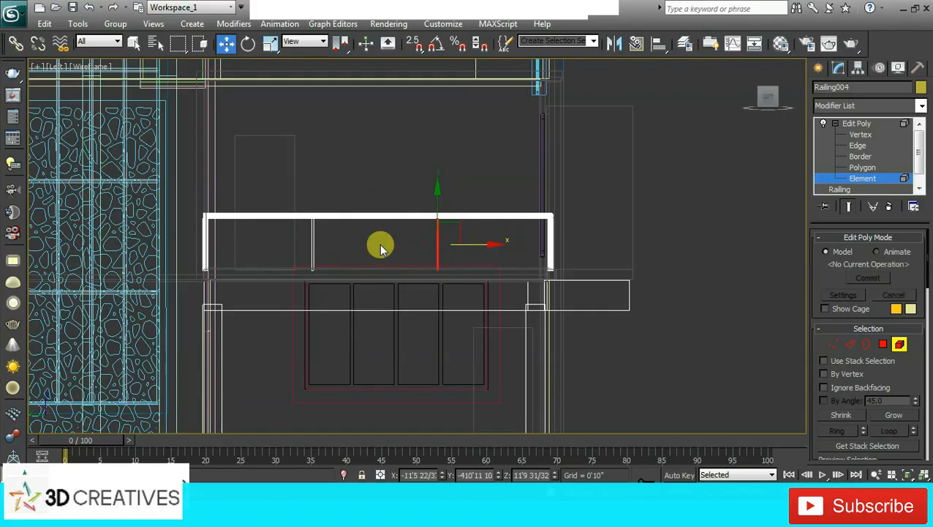
# Nudge the other intermediate post element along the railing's long side to even out the post spacing
pyautogui.click(313, 239)
pyautogui.moveTo(334, 245); pyautogui.dragTo(348, 244)
pyautogui.click(579, 231)
pyautogui.hotkey('alt', 'w')
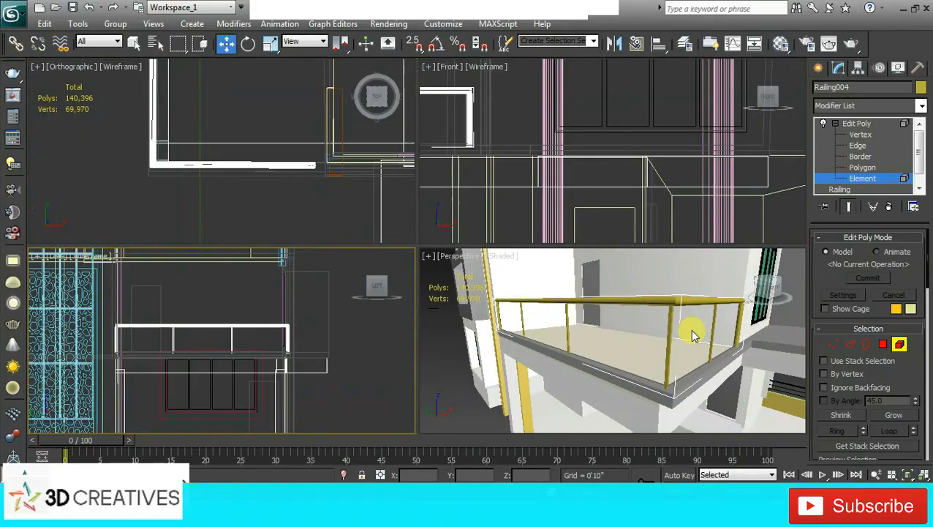
# Delete the intermediate post element on the railing's short side
pyautogui.click(693, 334)
pyautogui.hotkey('alt', 'w')
pyautogui.keyDown('alt'); pyautogui.moveTo(677, 262); pyautogui.dragTo(662, 243, button='middle'); pyautogui.keyUp('alt')
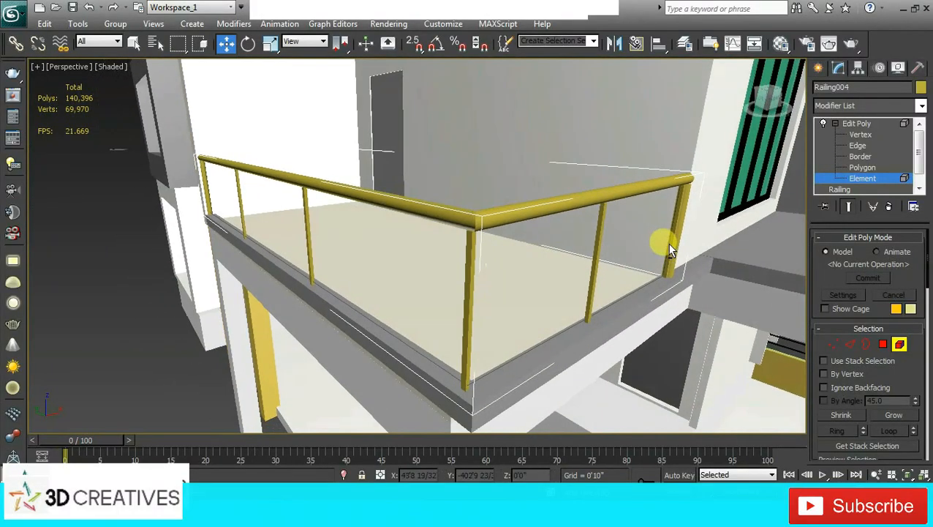
pyautogui.click(598, 242)
pyautogui.press('Delete')
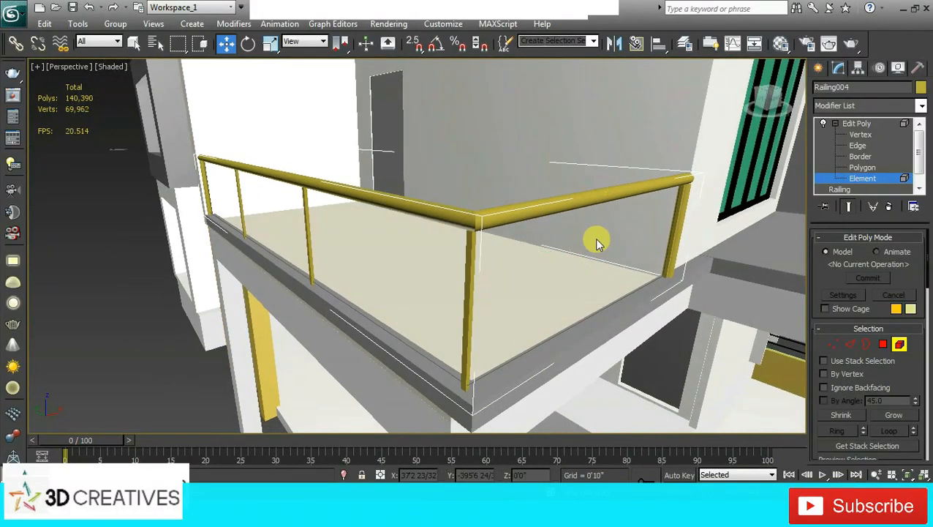
# Select the inner of the two adjoining post elements at the wall end of the railing's short side
pyautogui.keyDown('alt'); pyautogui.moveTo(716, 221); pyautogui.dragTo(697, 228, button='middle'); pyautogui.keyUp('alt')
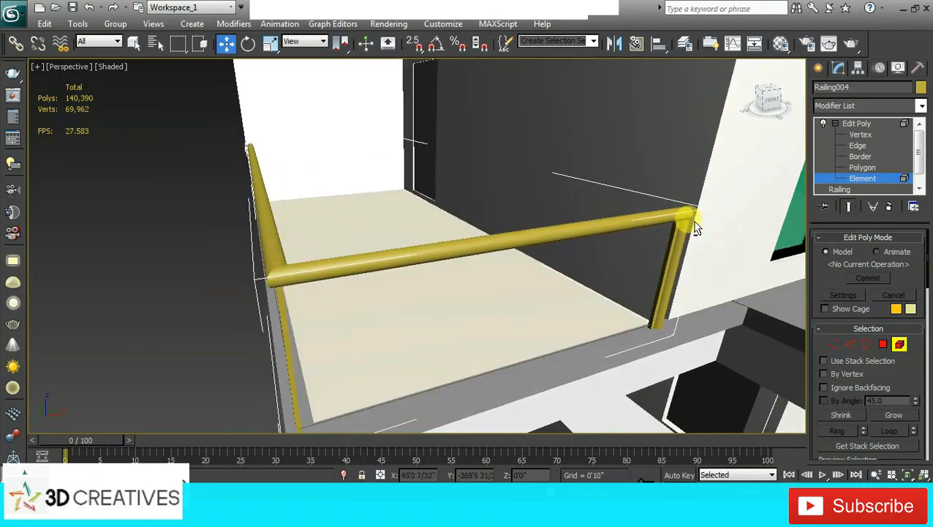
pyautogui.click(682, 234)
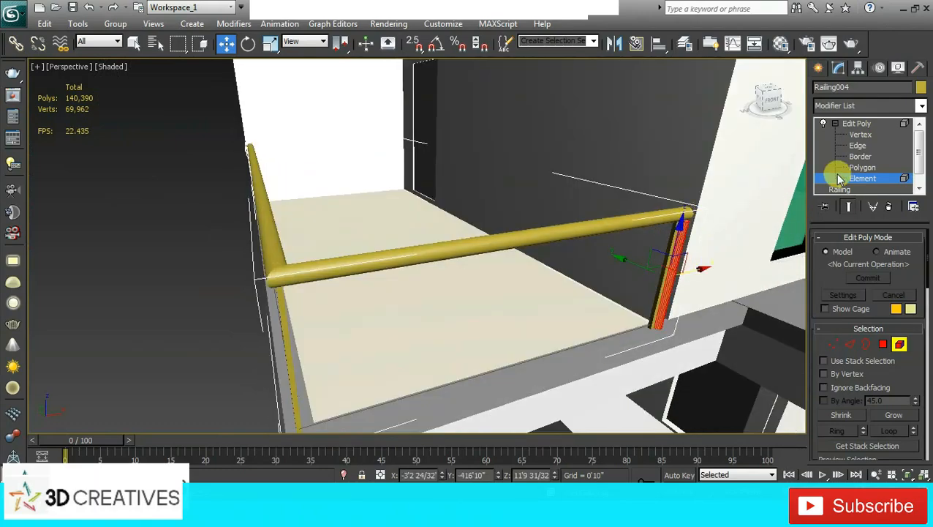
pyautogui.moveTo(672, 240); pyautogui.dragTo(675, 242)
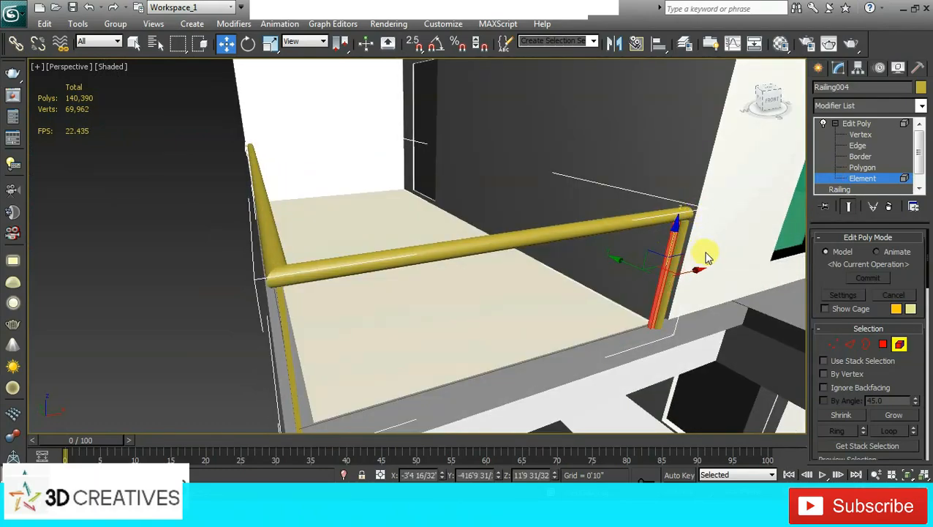
pyautogui.keyDown('alt'); pyautogui.moveTo(706, 253); pyautogui.dragTo(769, 220, button='middle'); pyautogui.keyUp('alt')
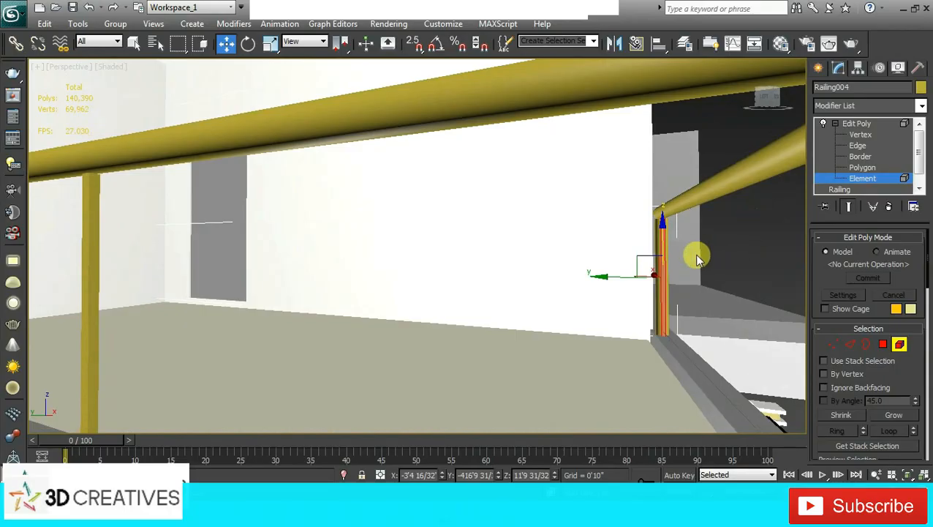